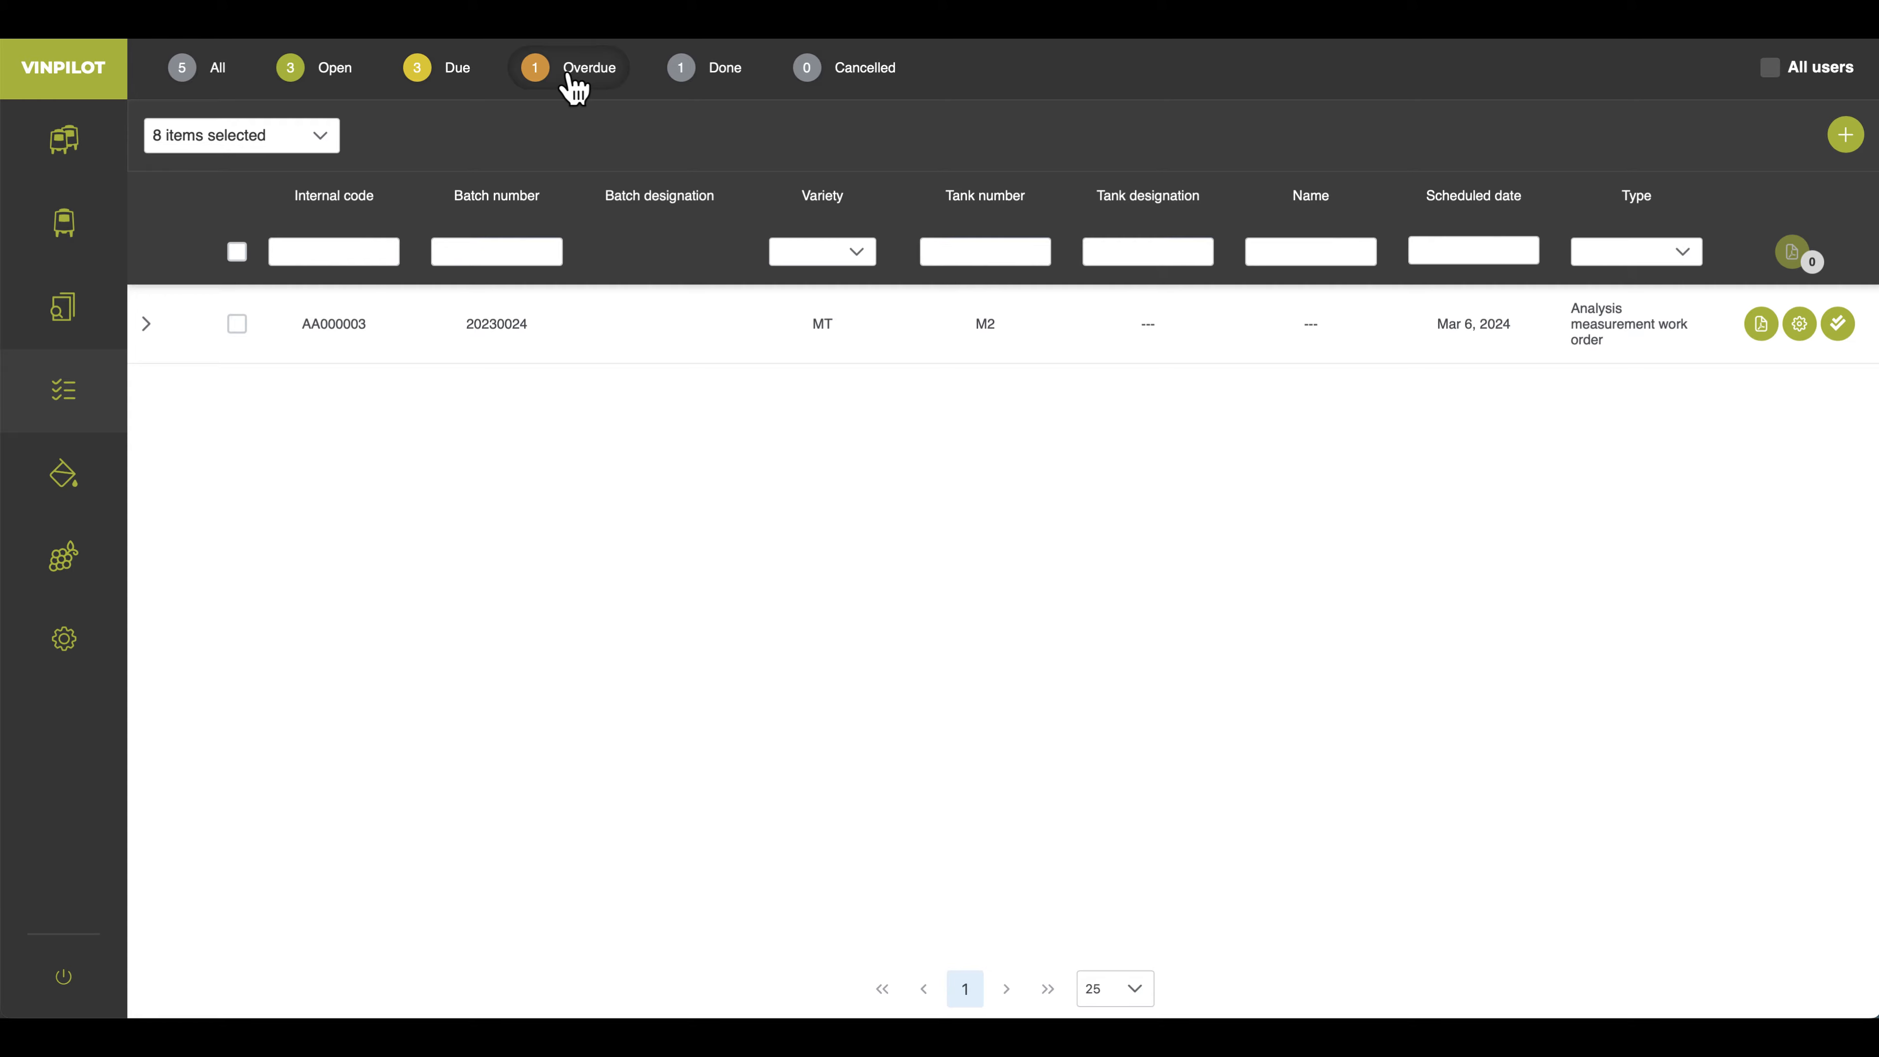
Review the work orders by status: Done, Cancelled, and All
left_click(736, 74)
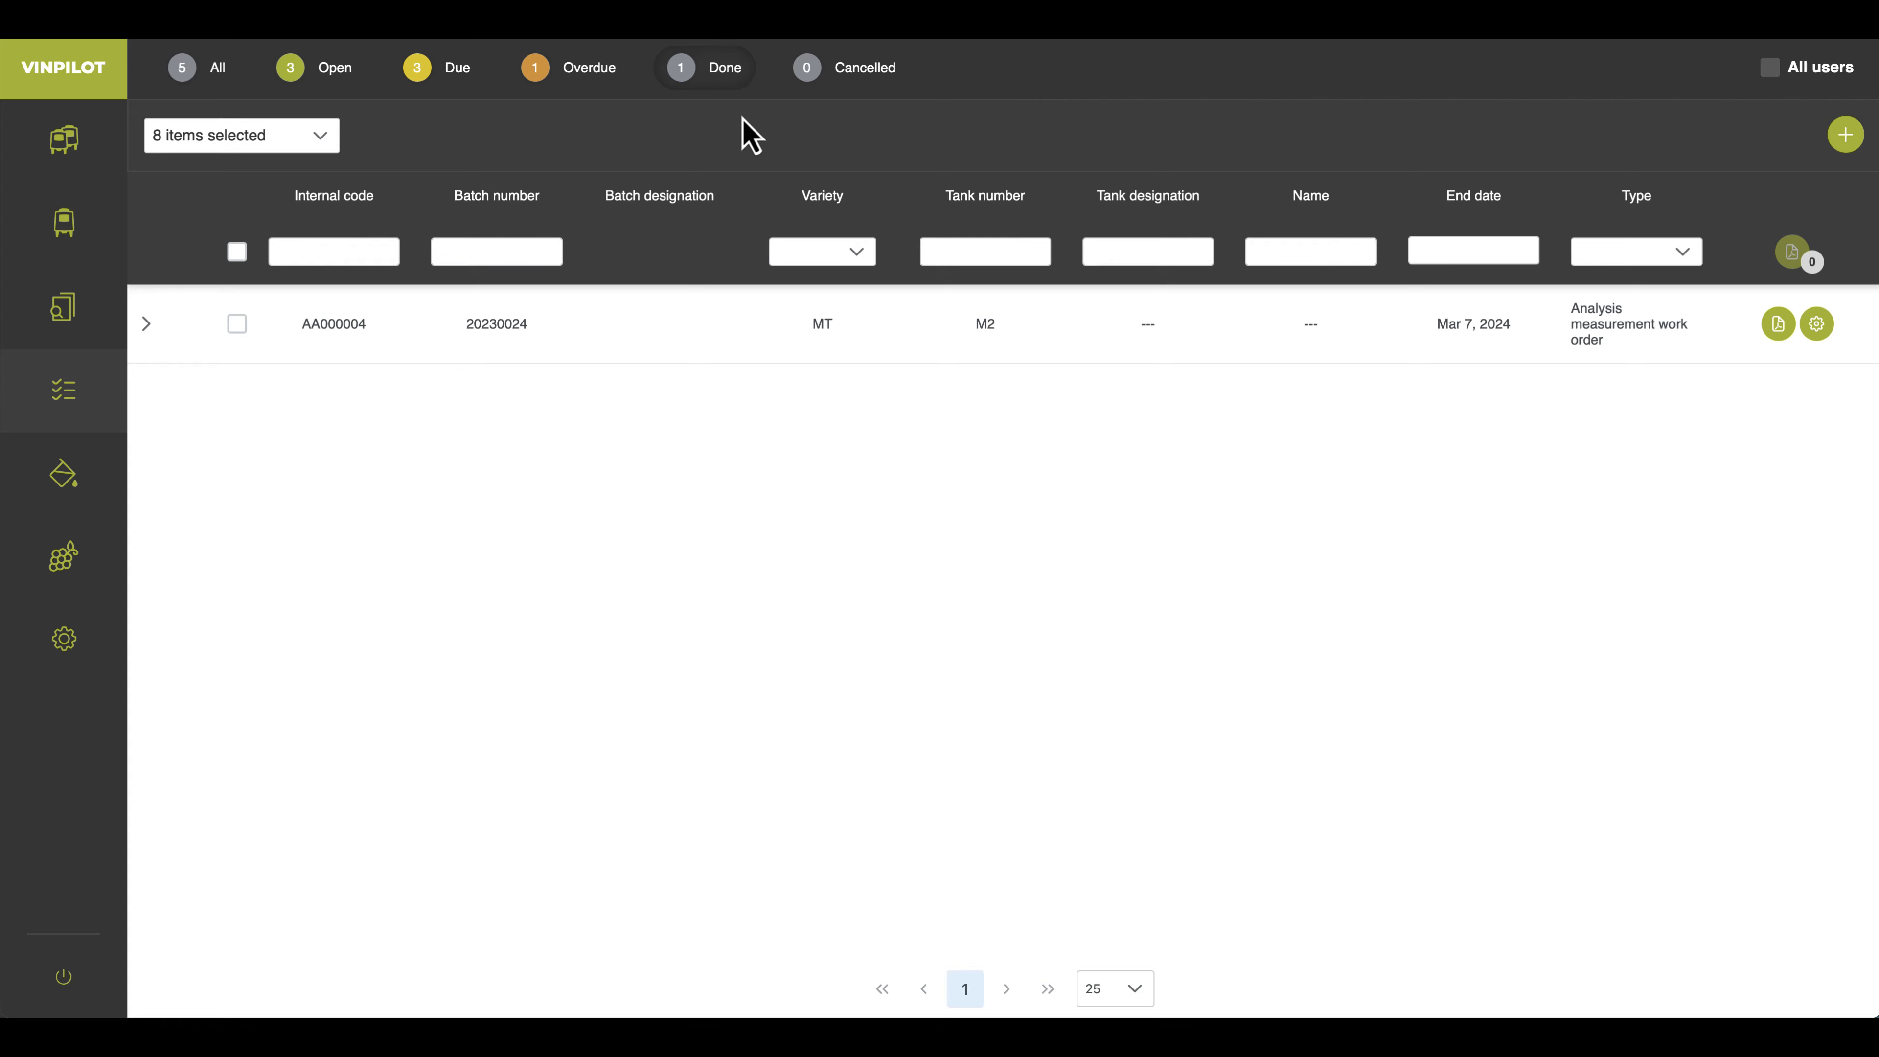
left_click(858, 71)
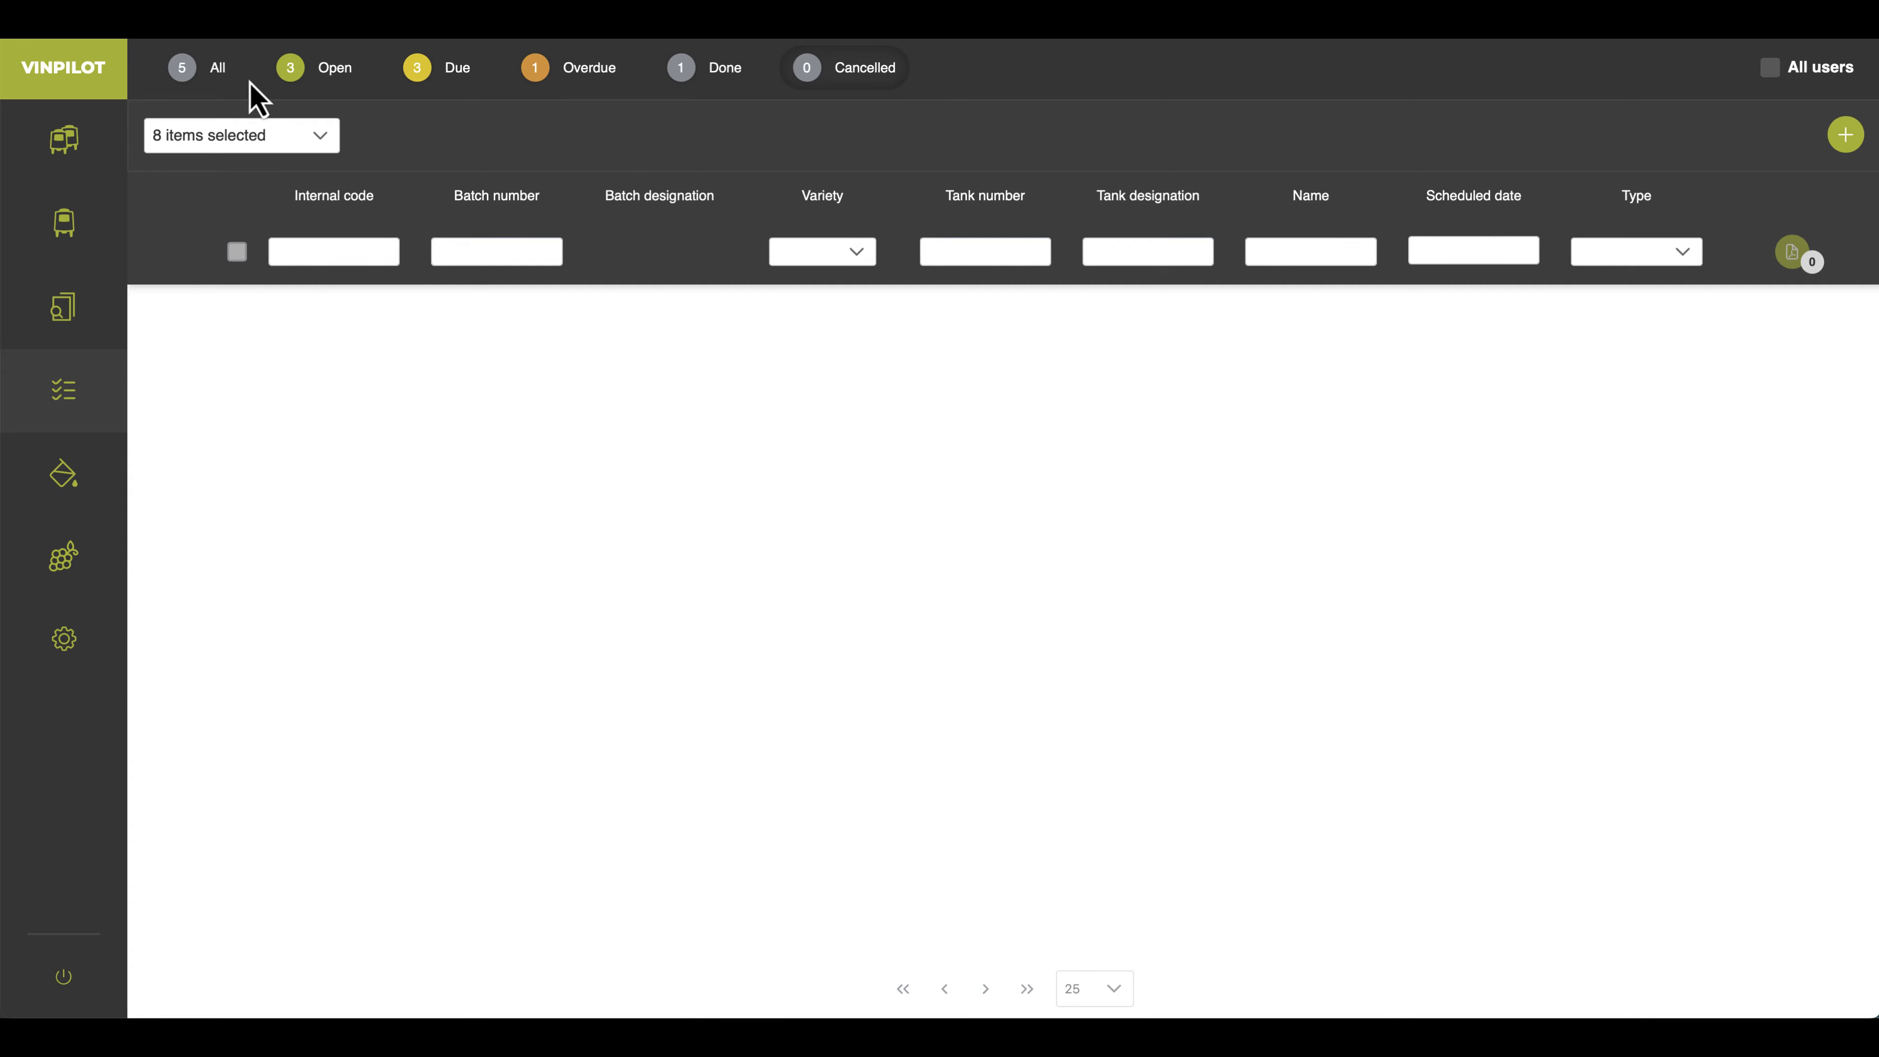
left_click(219, 72)
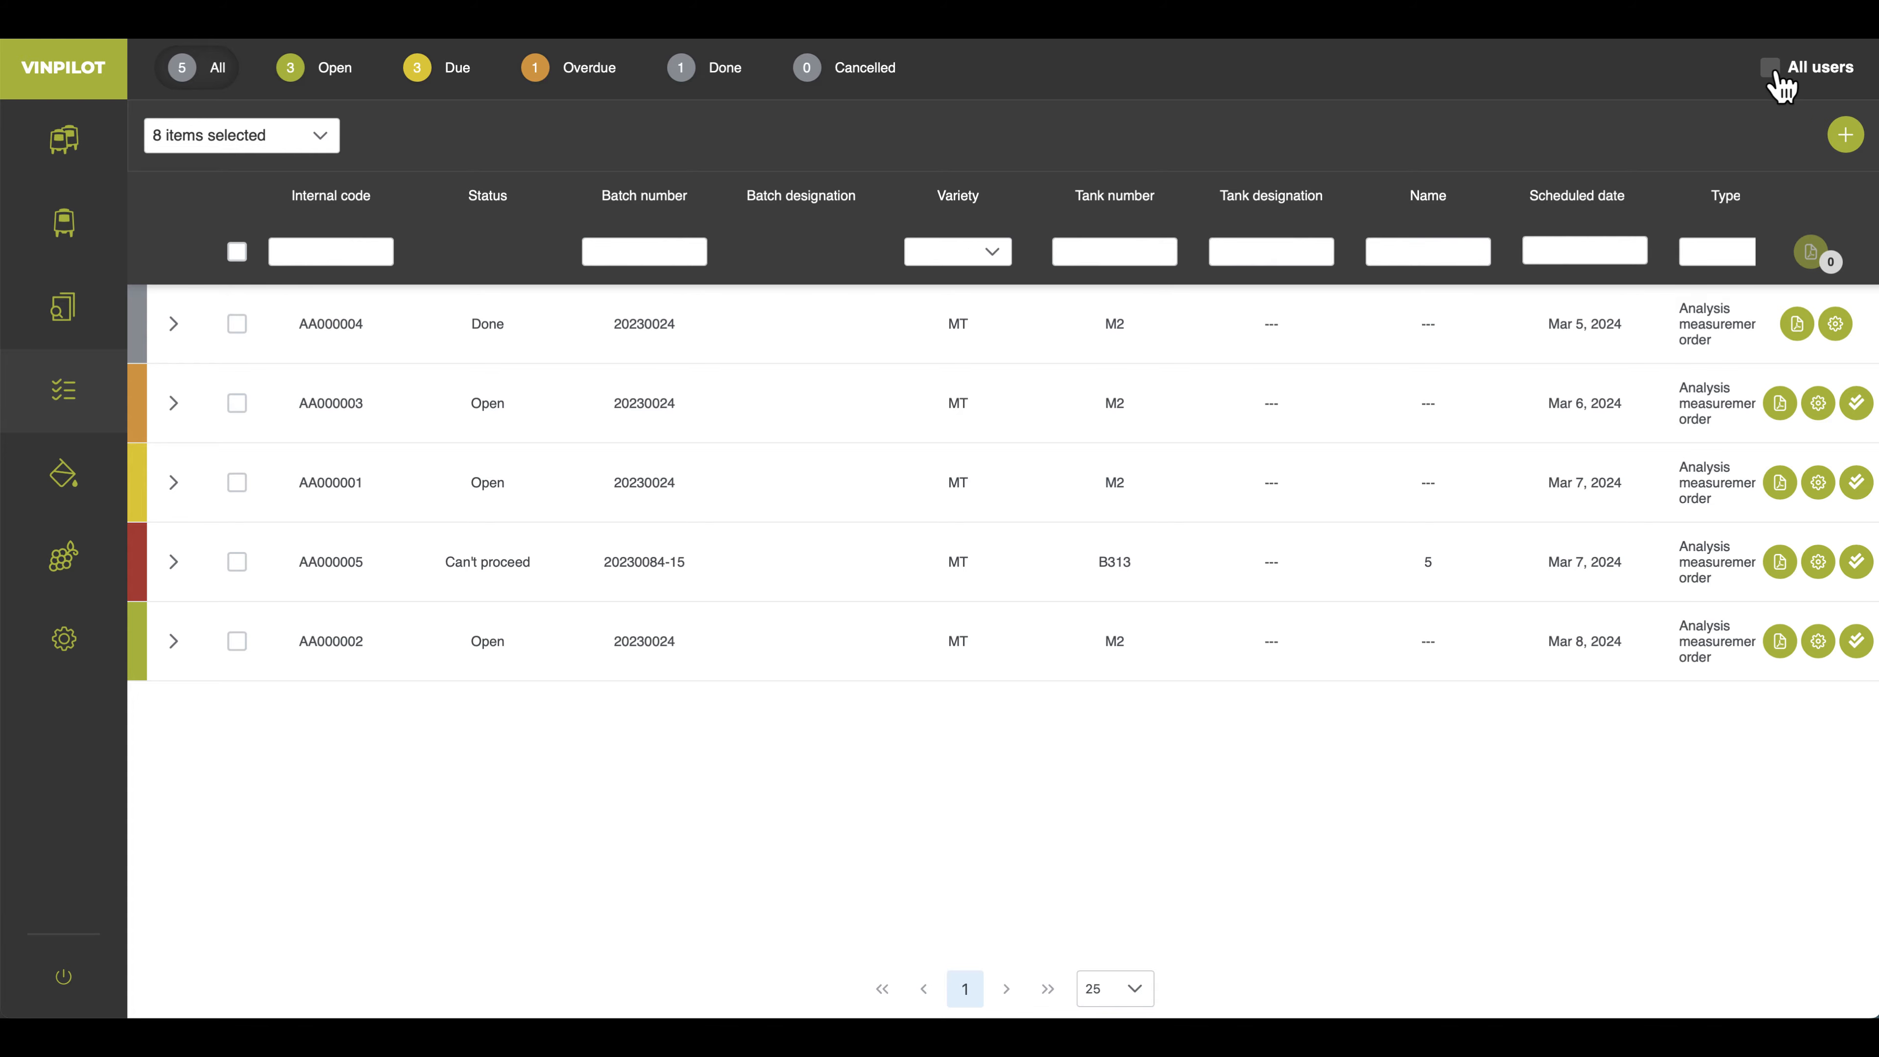
View the work orders of all users and the assignee filter options, then return to only the own work orders
left_click(1771, 68)
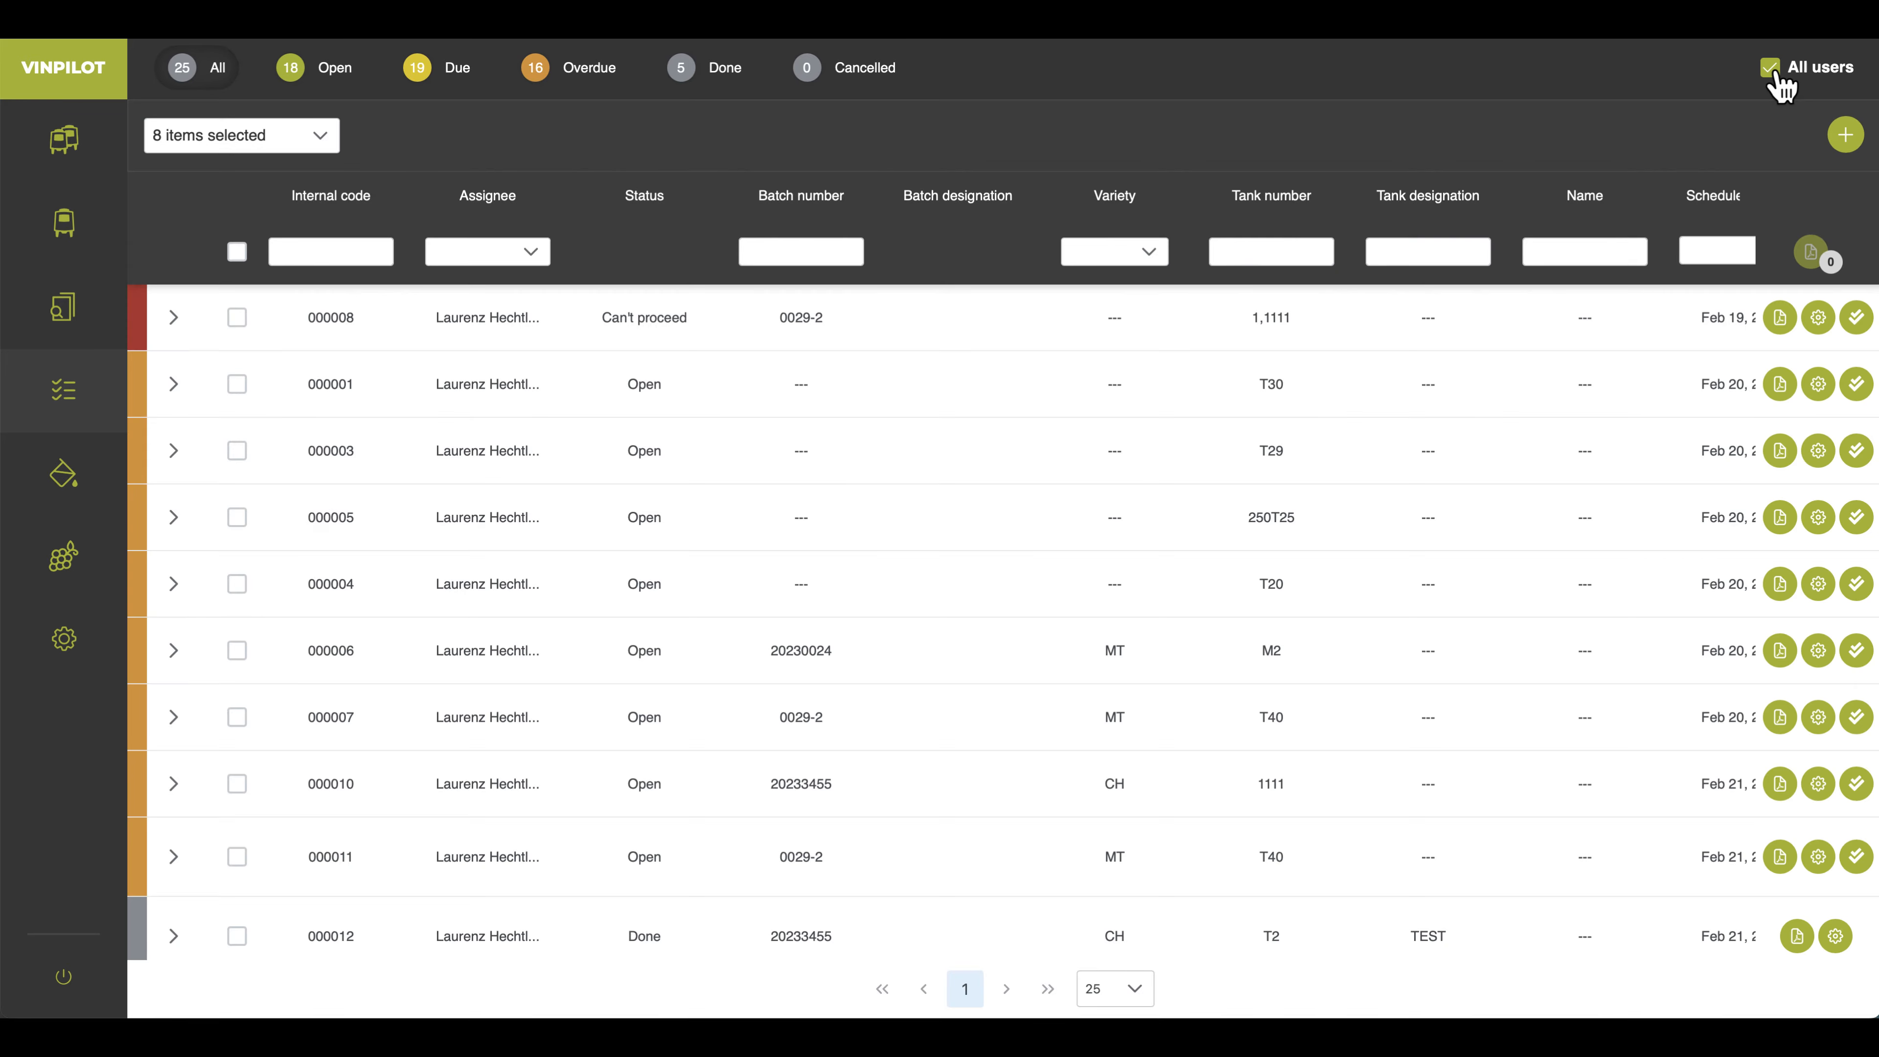
scroll(481, 455, "down", 4)
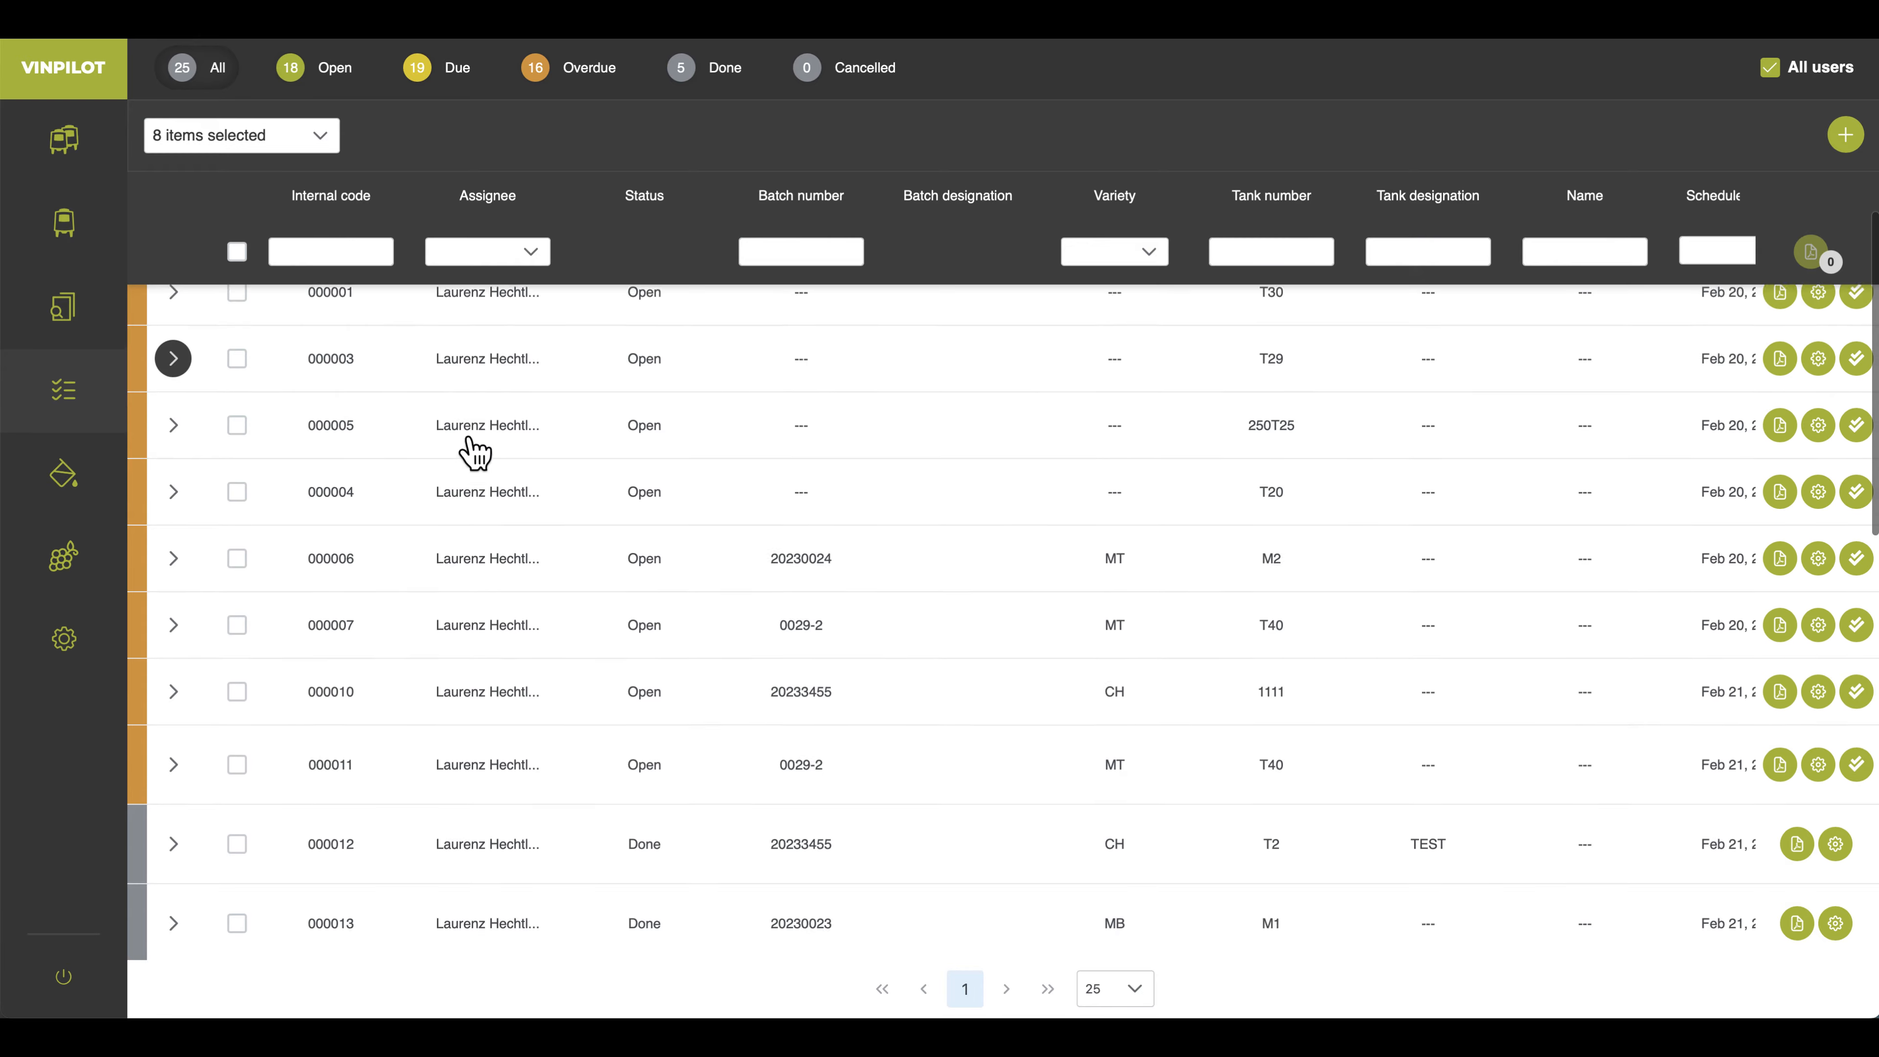
scroll(477, 452, "down", 8)
scroll(475, 443, "up", 15)
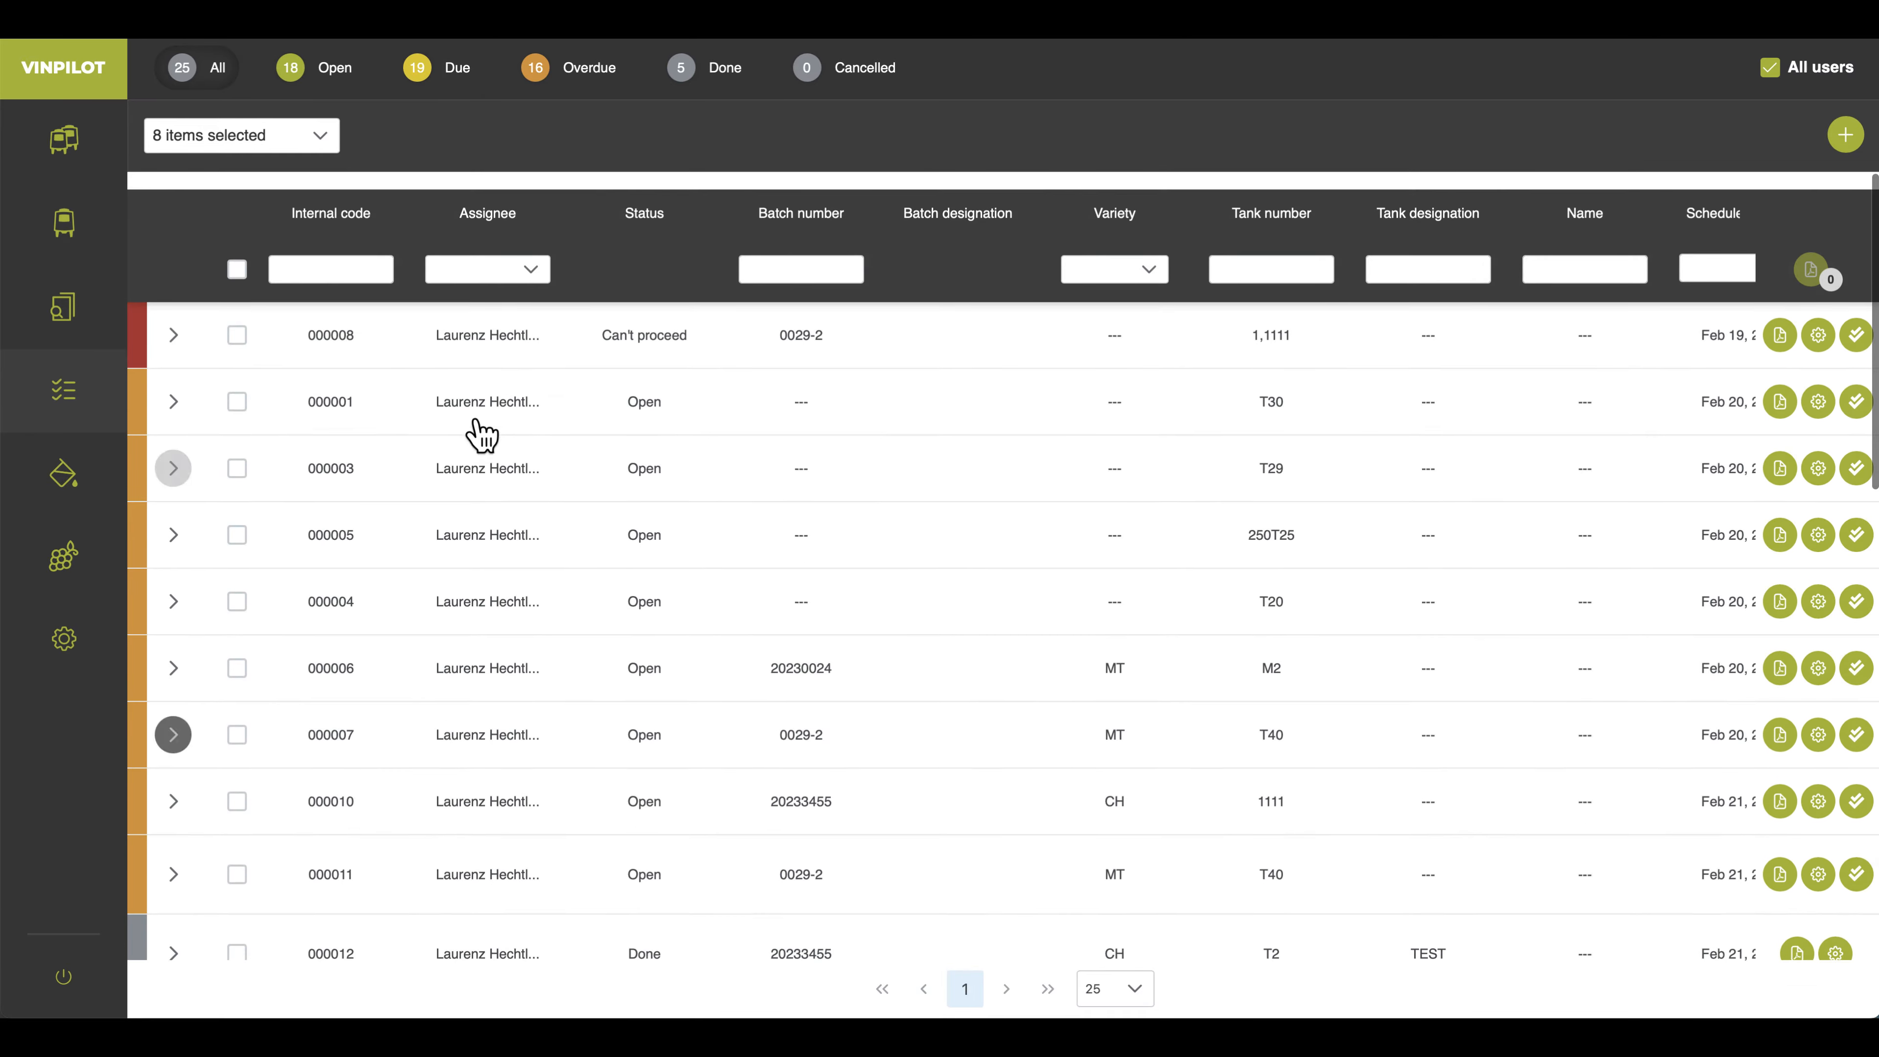
left_click(525, 256)
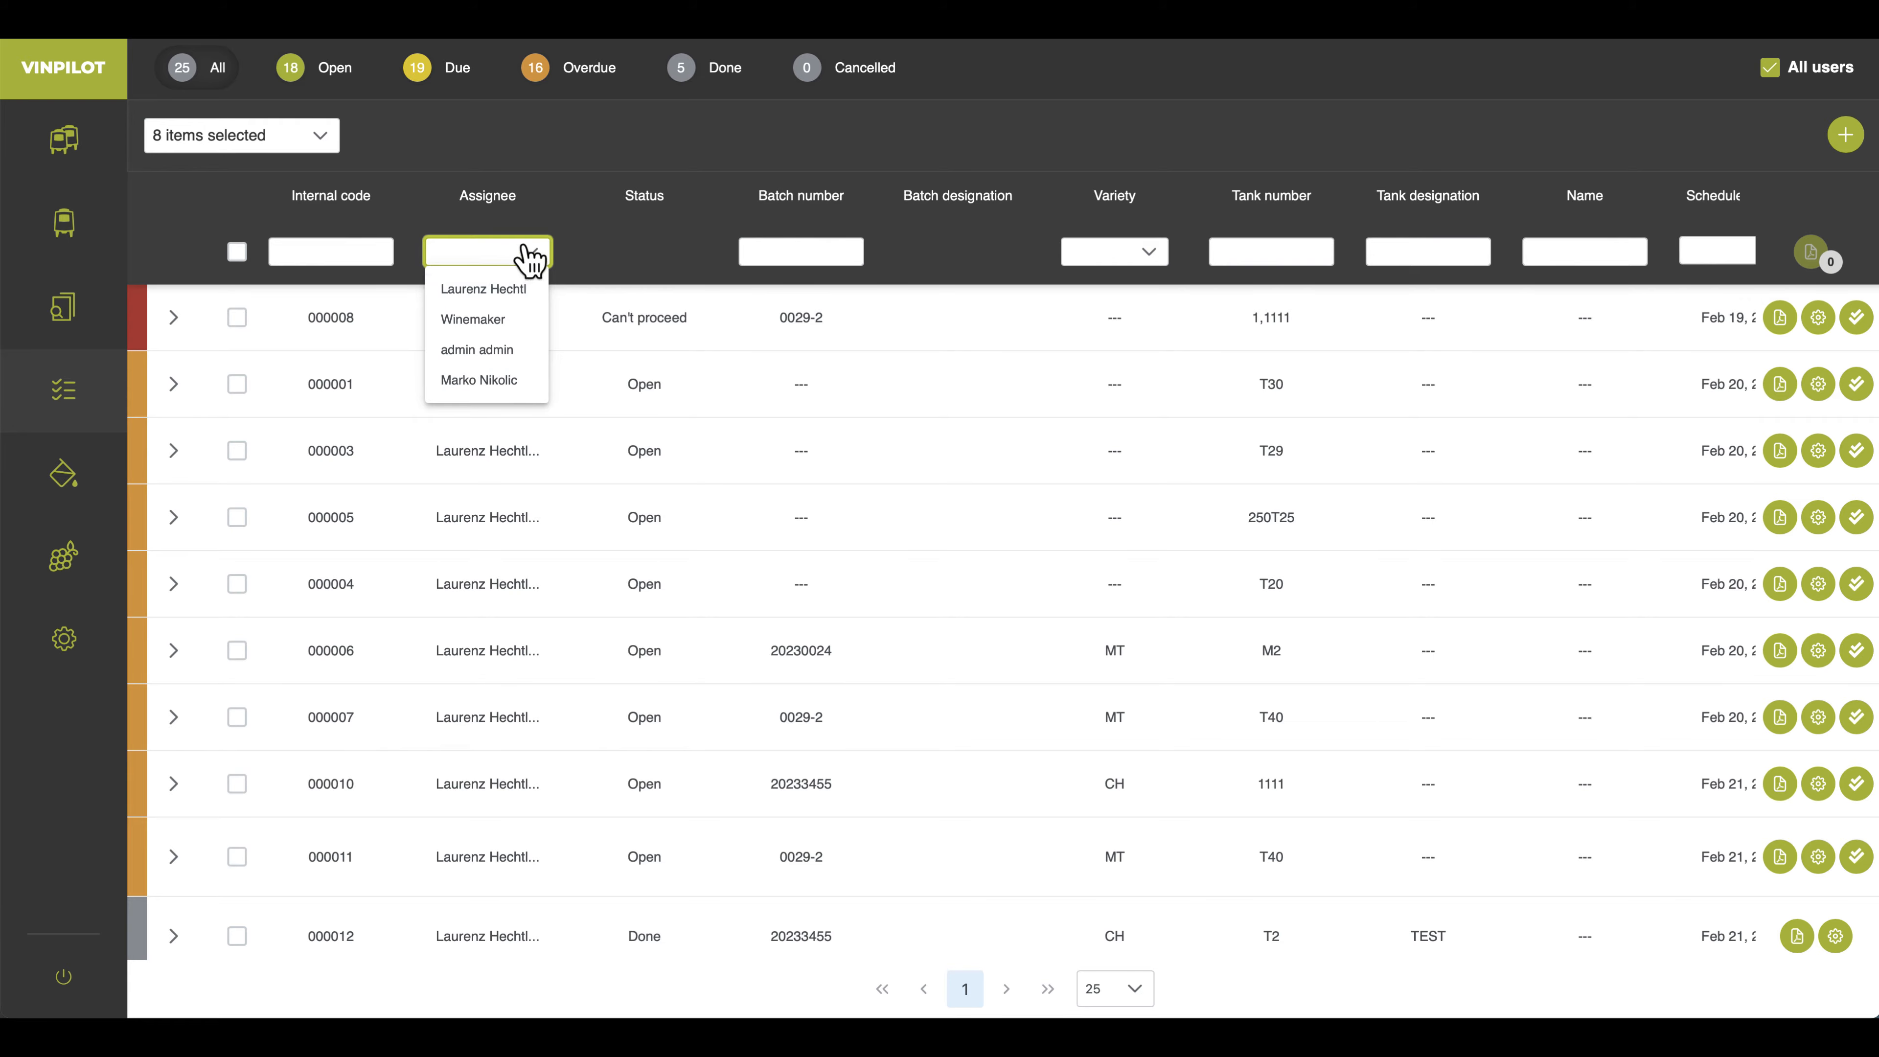
left_click(536, 260)
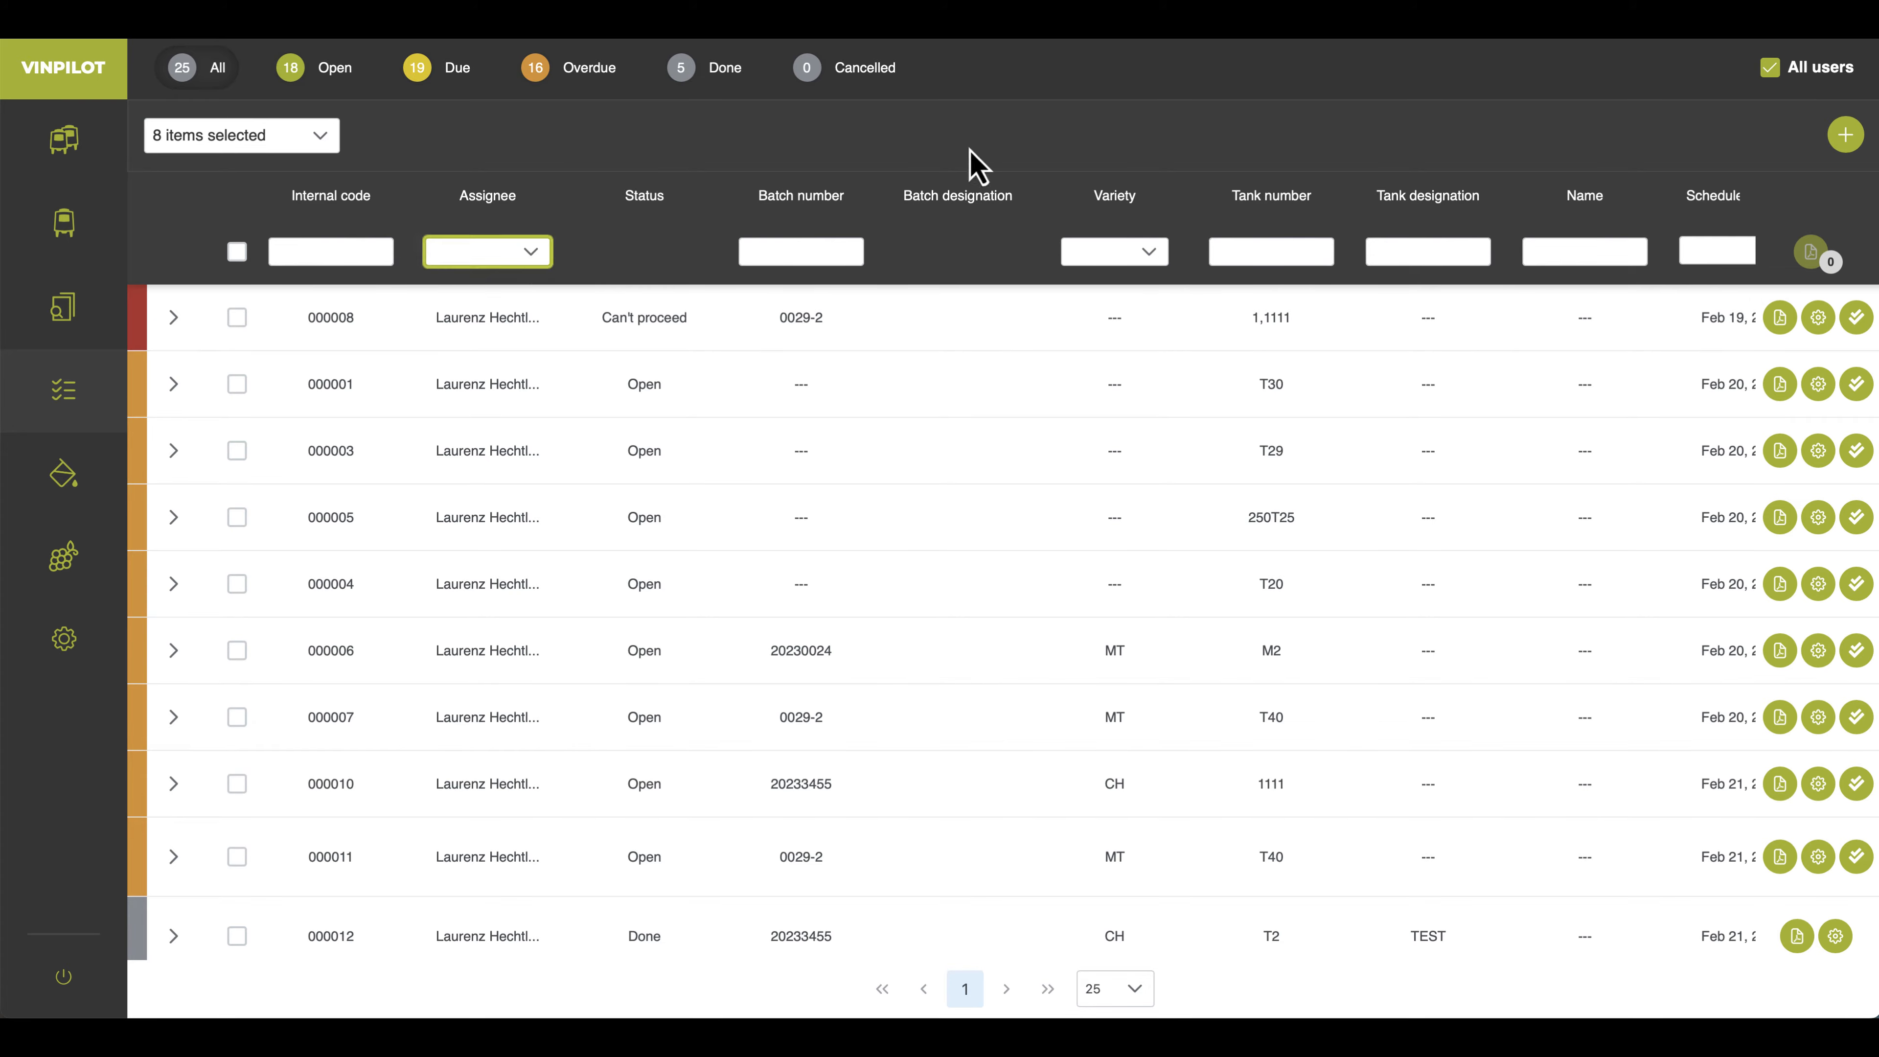
left_click(1770, 68)
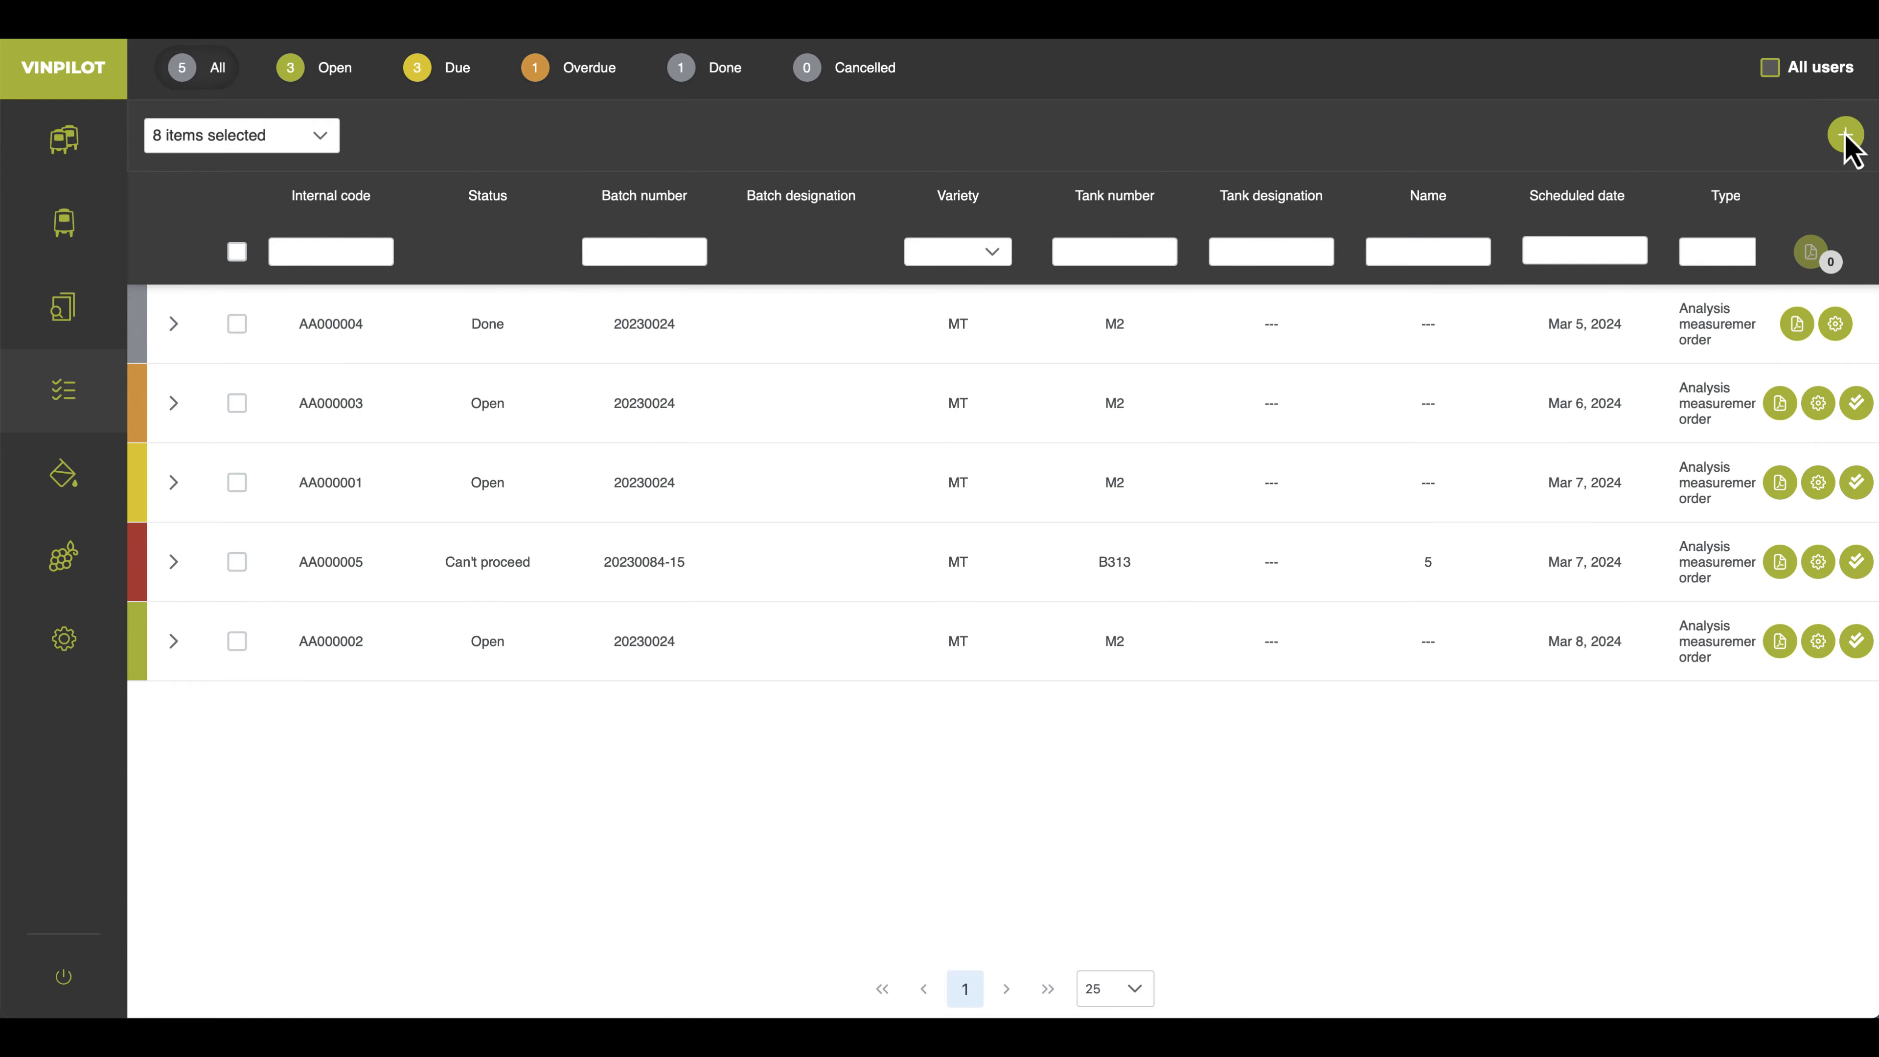
Start a new work order and review the available types, keeping General work order
left_click(1845, 134)
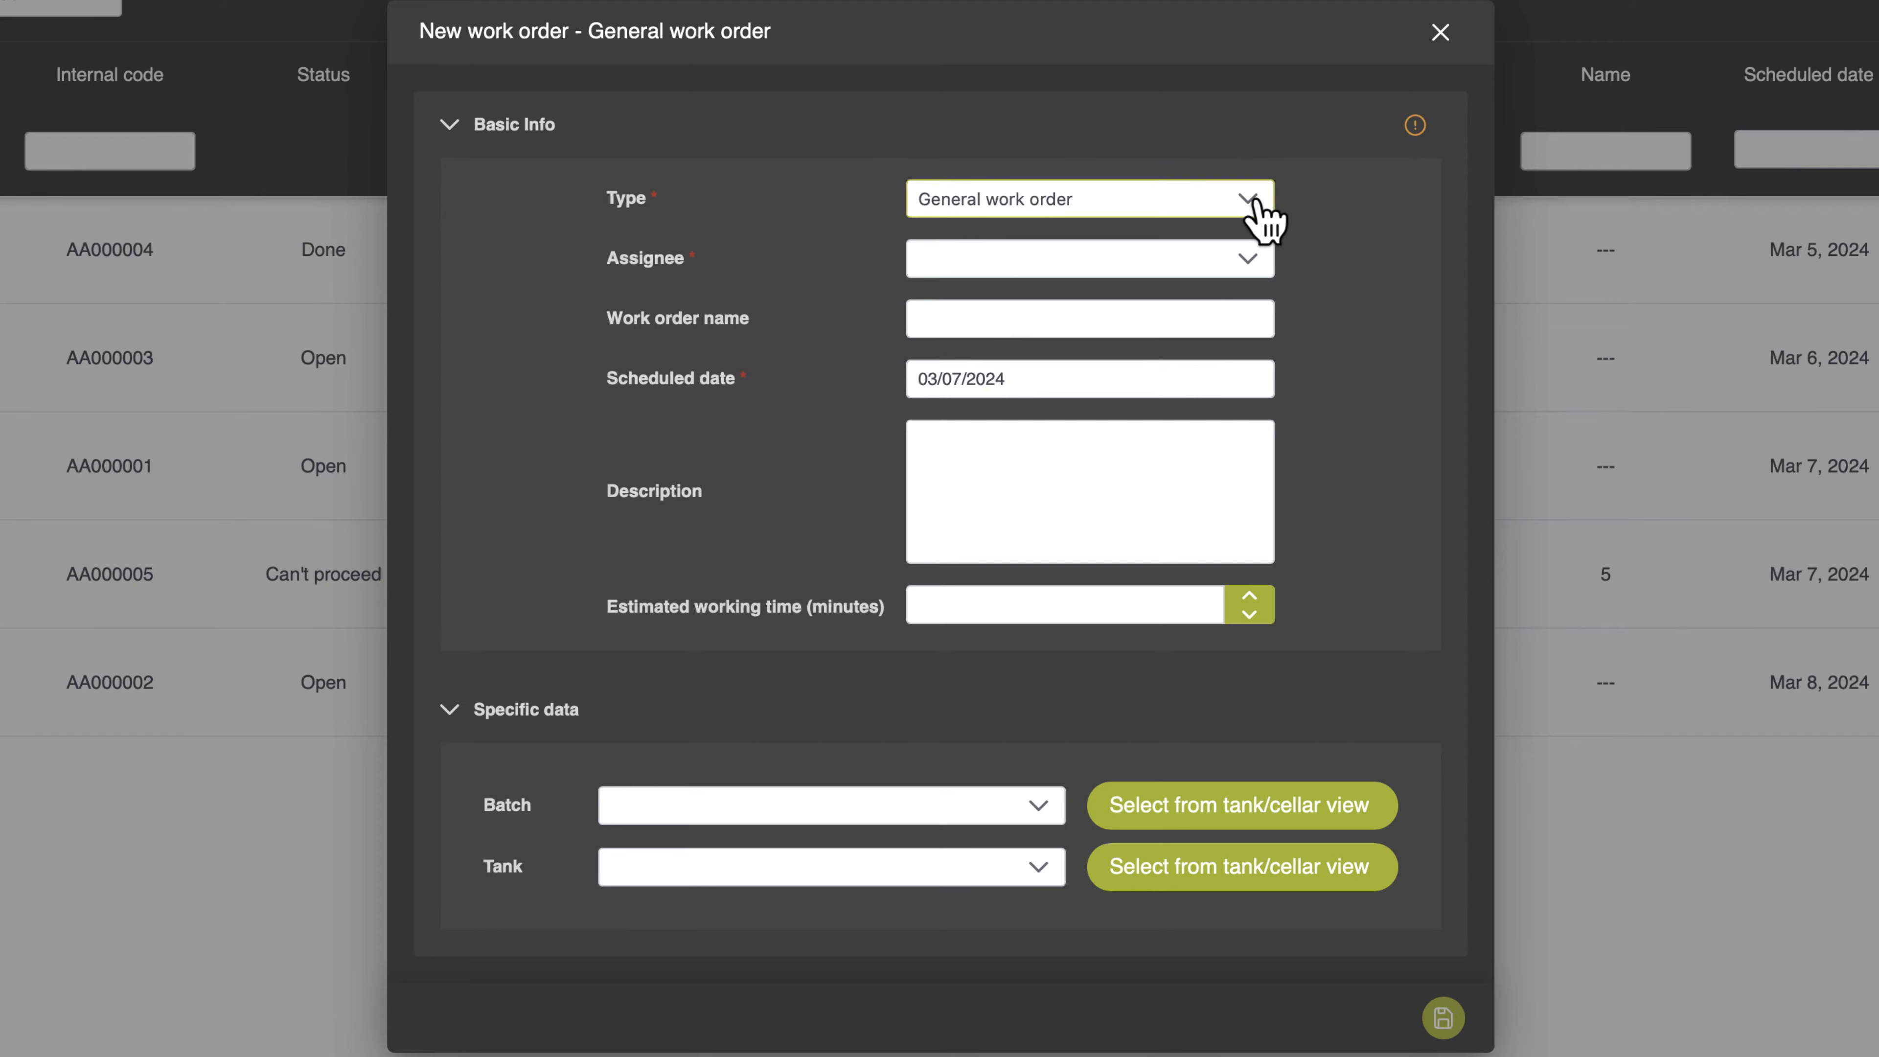
left_click(1249, 201)
scroll(1237, 354, "down", 1)
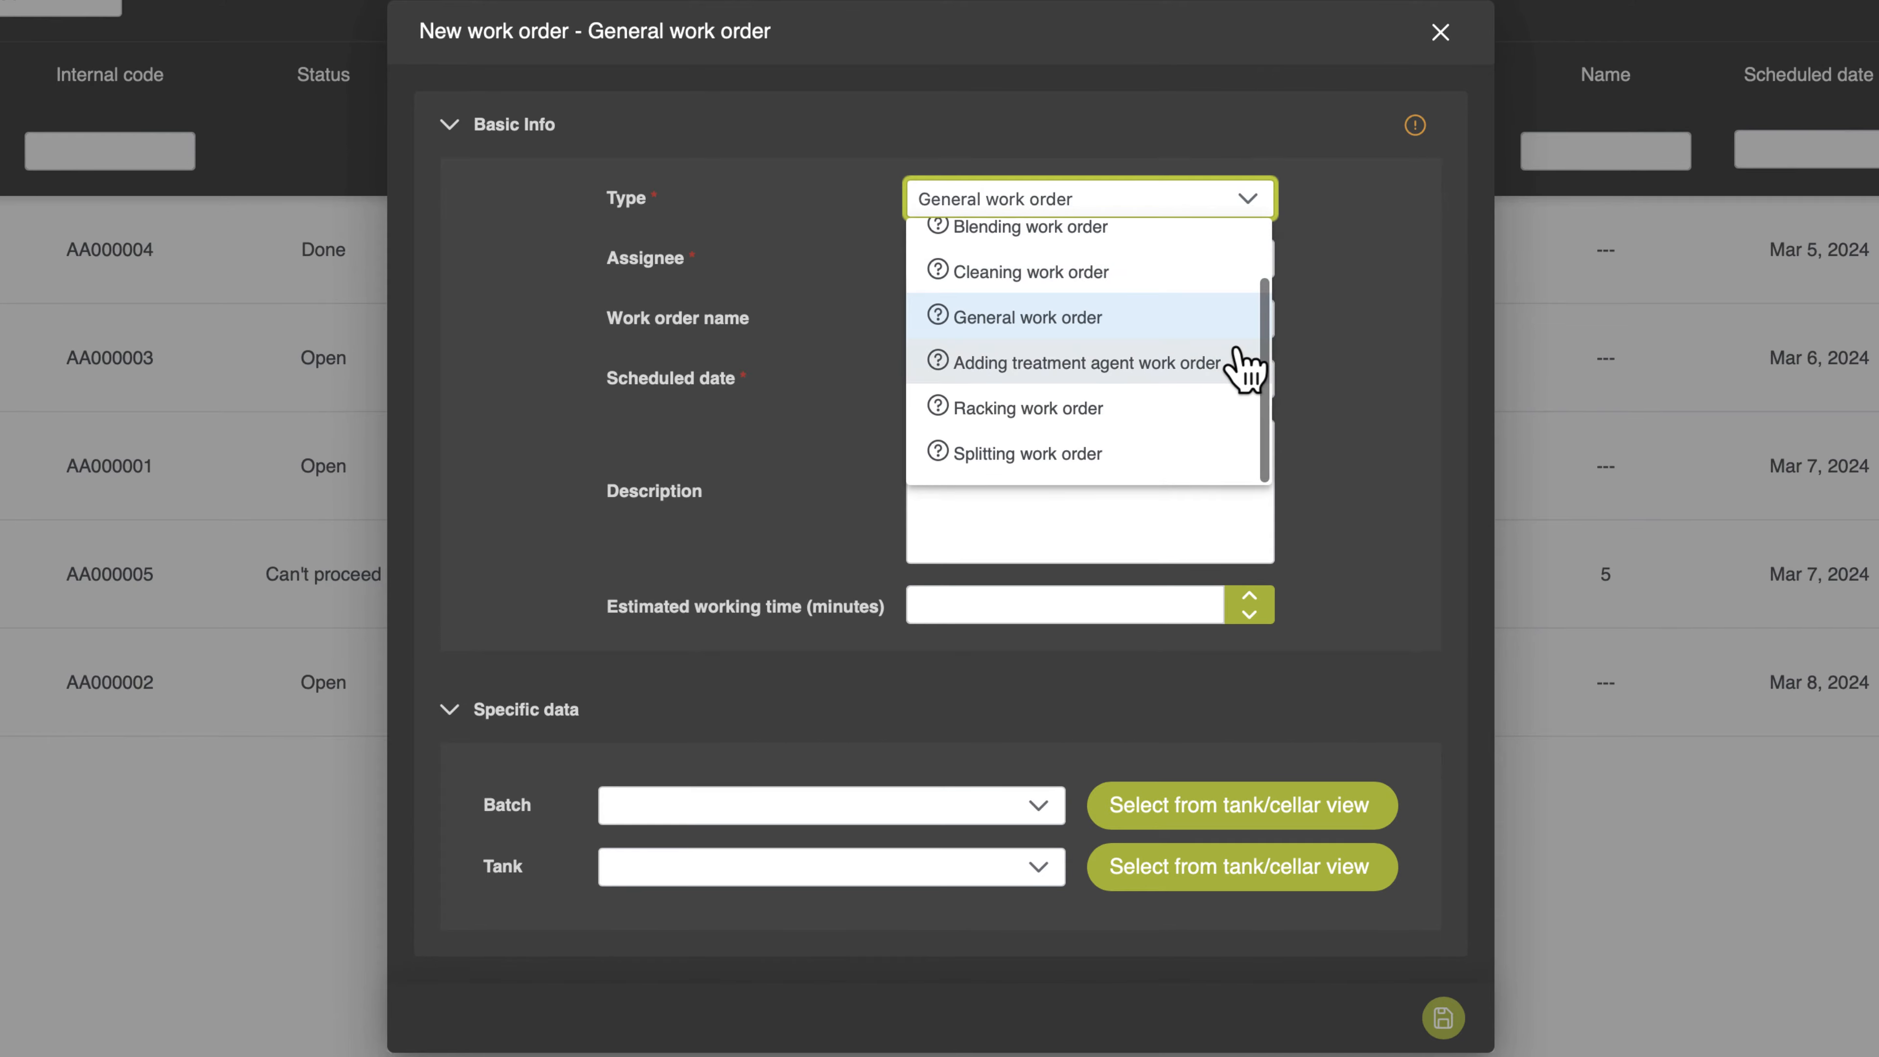
scroll(1246, 369, "up", 2)
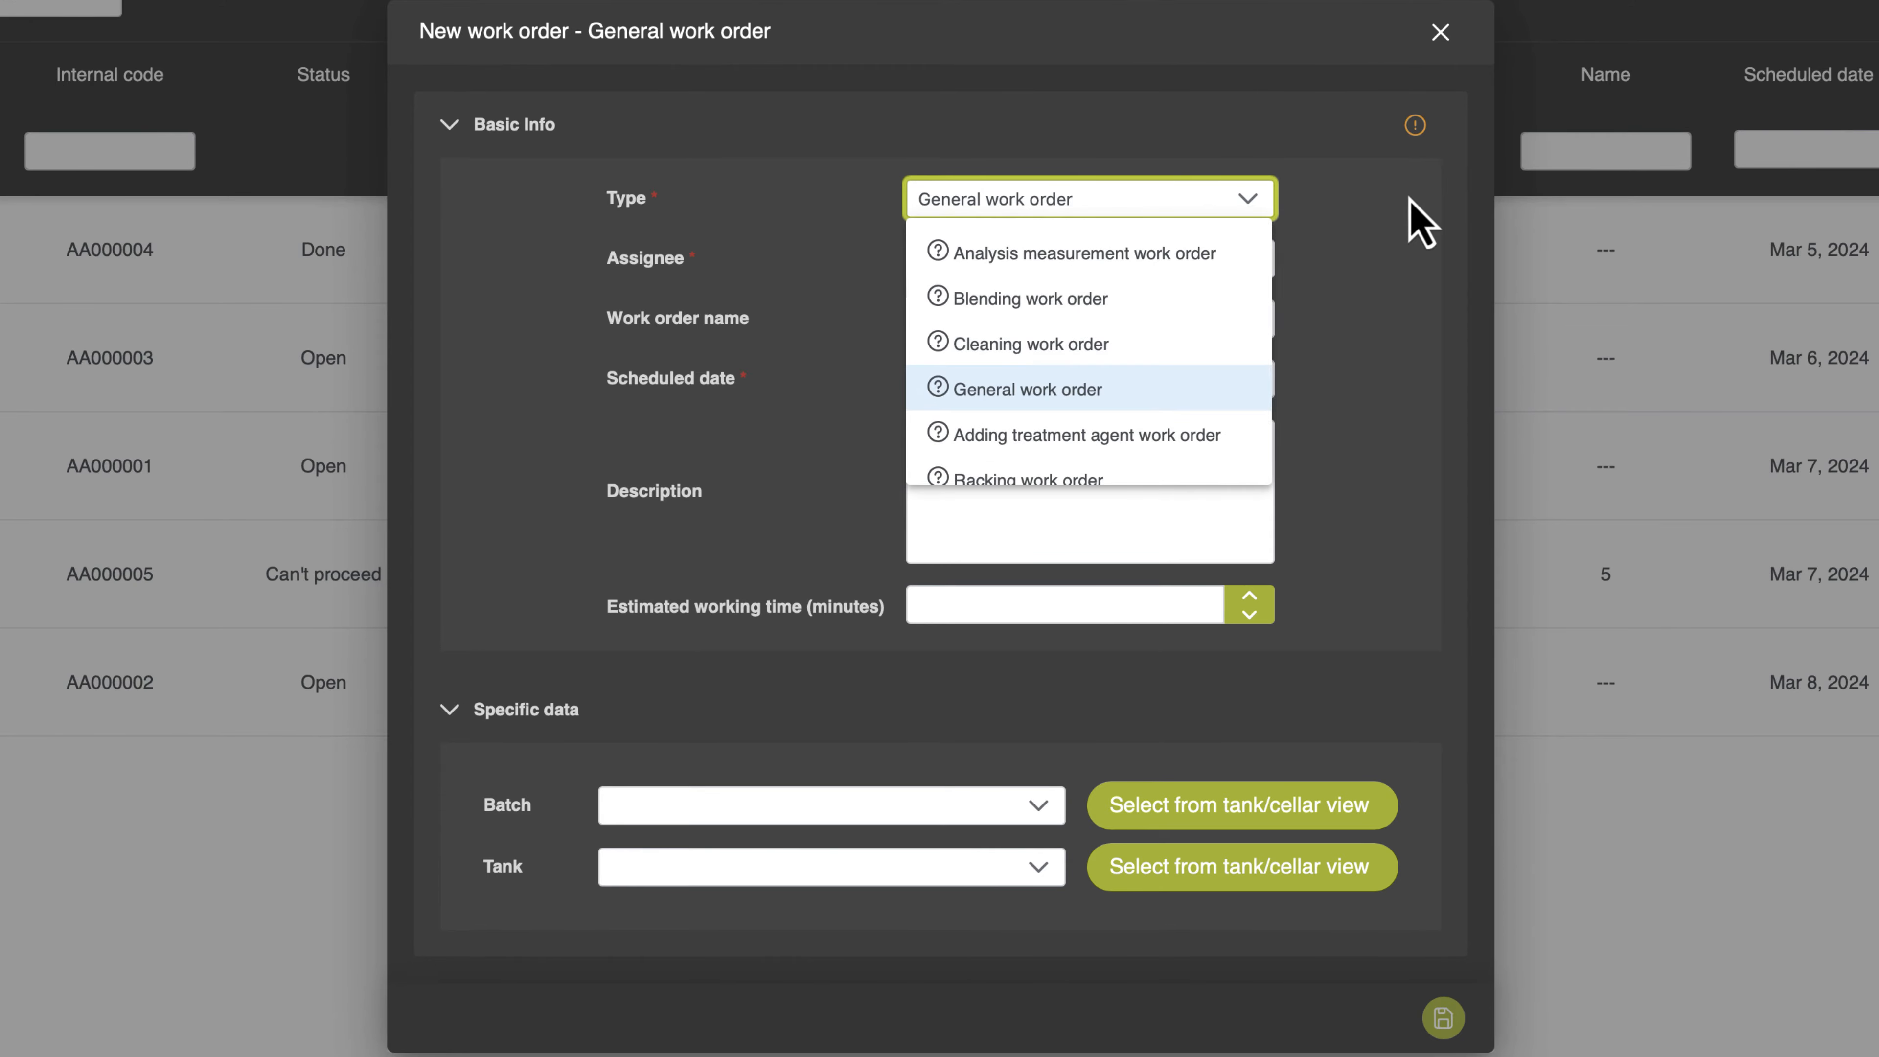
left_click(1380, 222)
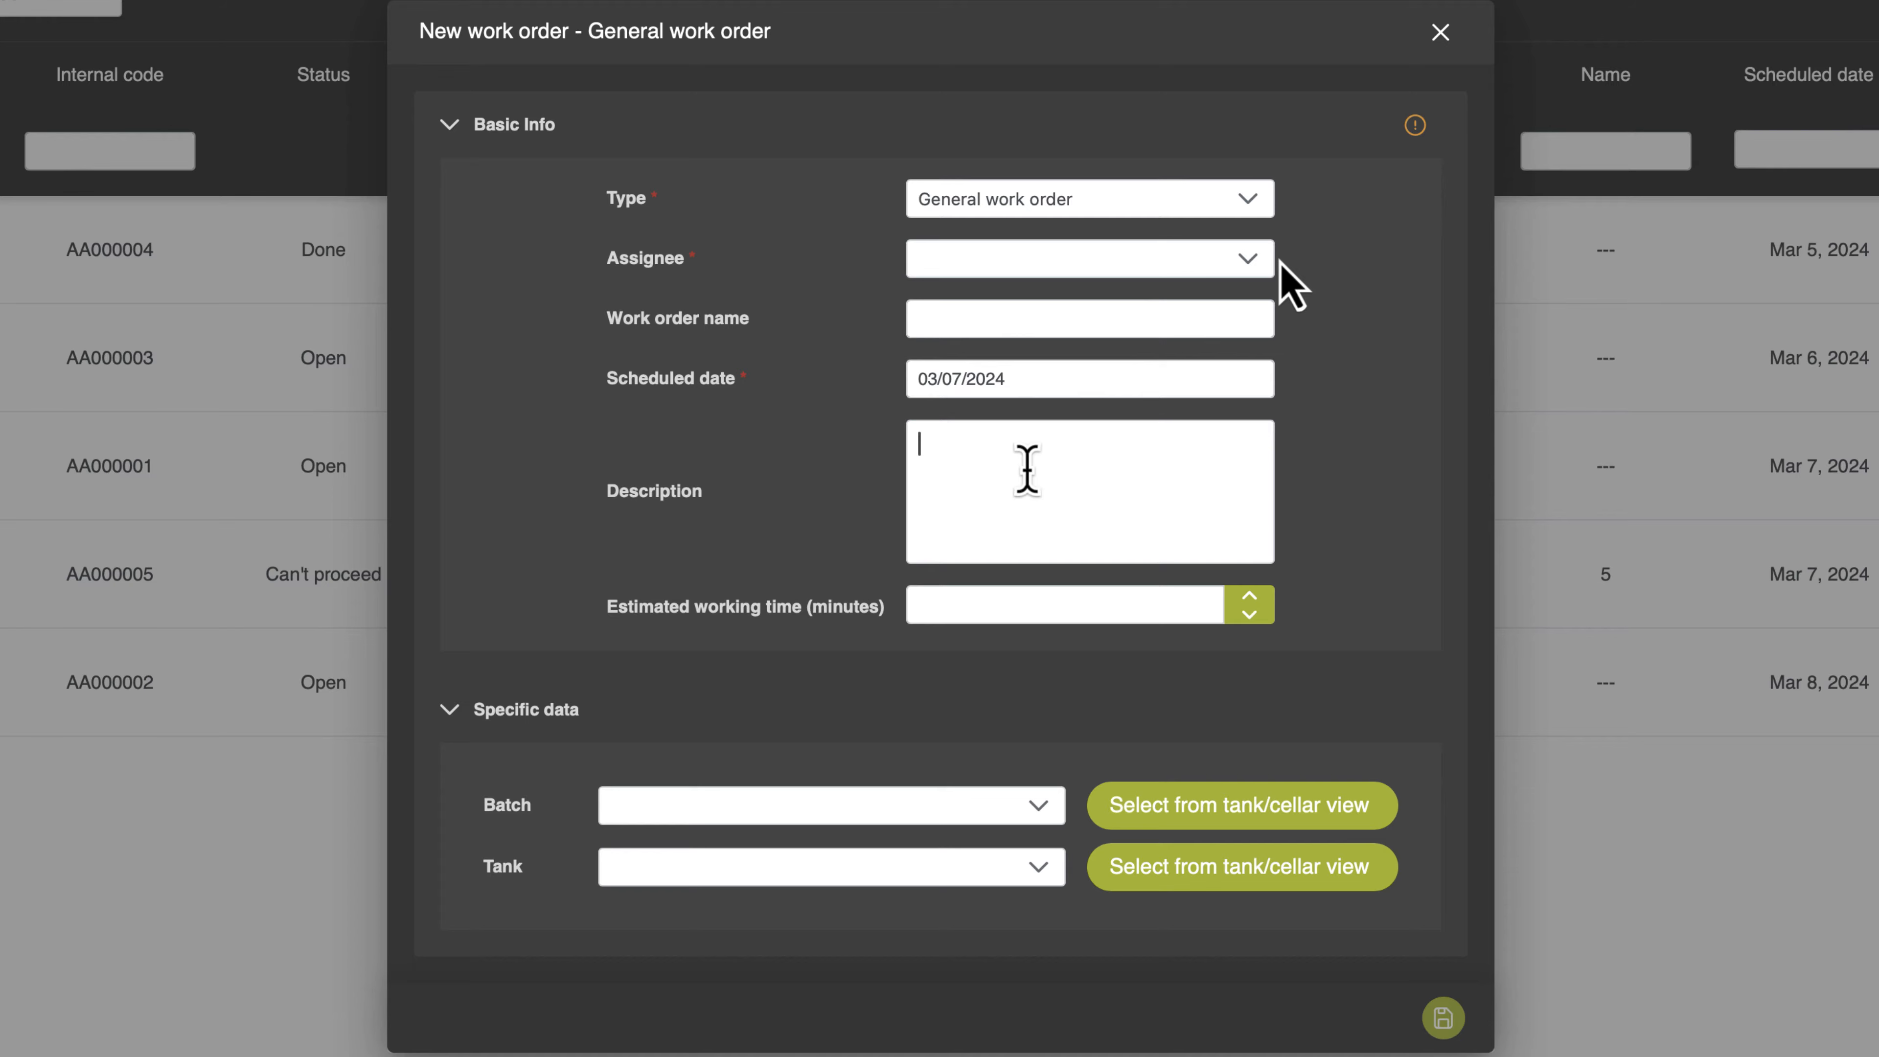
Enter the description "Clean PRESS 1" and set the estimated working time to 10 minutes
type("lean ")
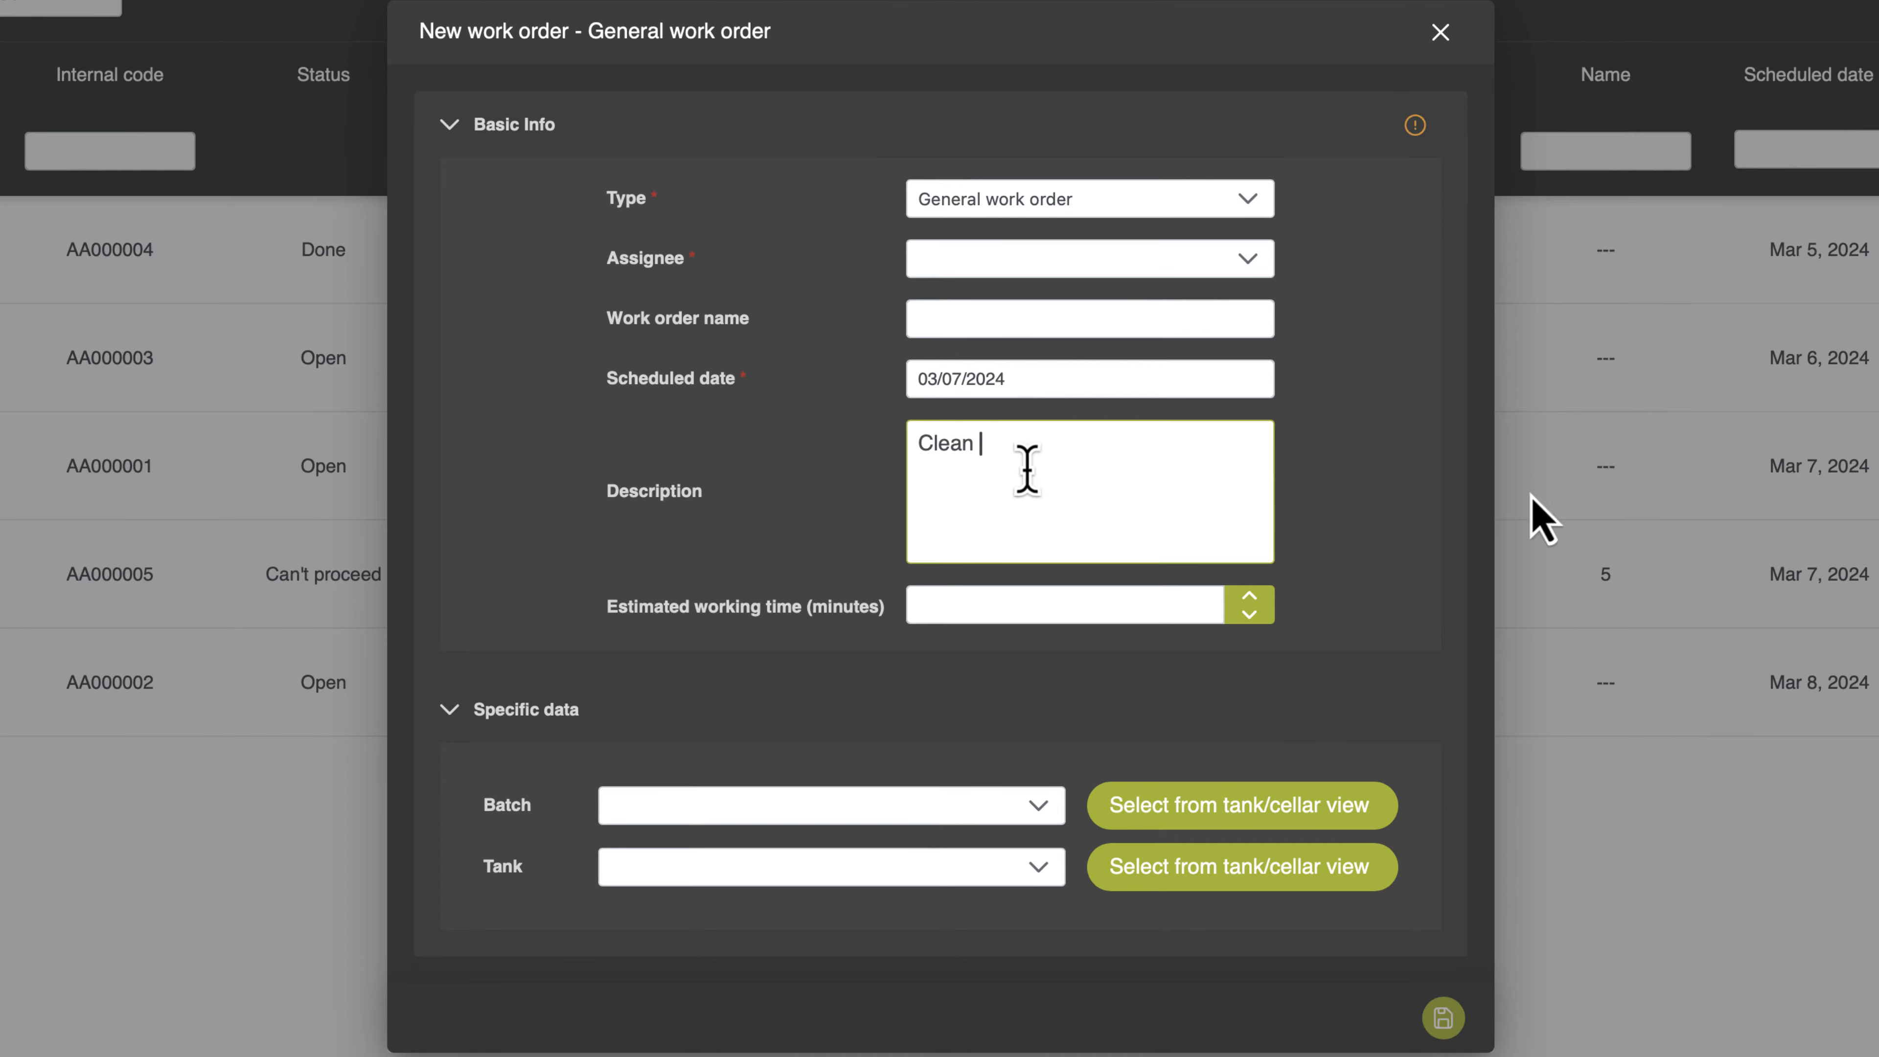
type("PRESS 1")
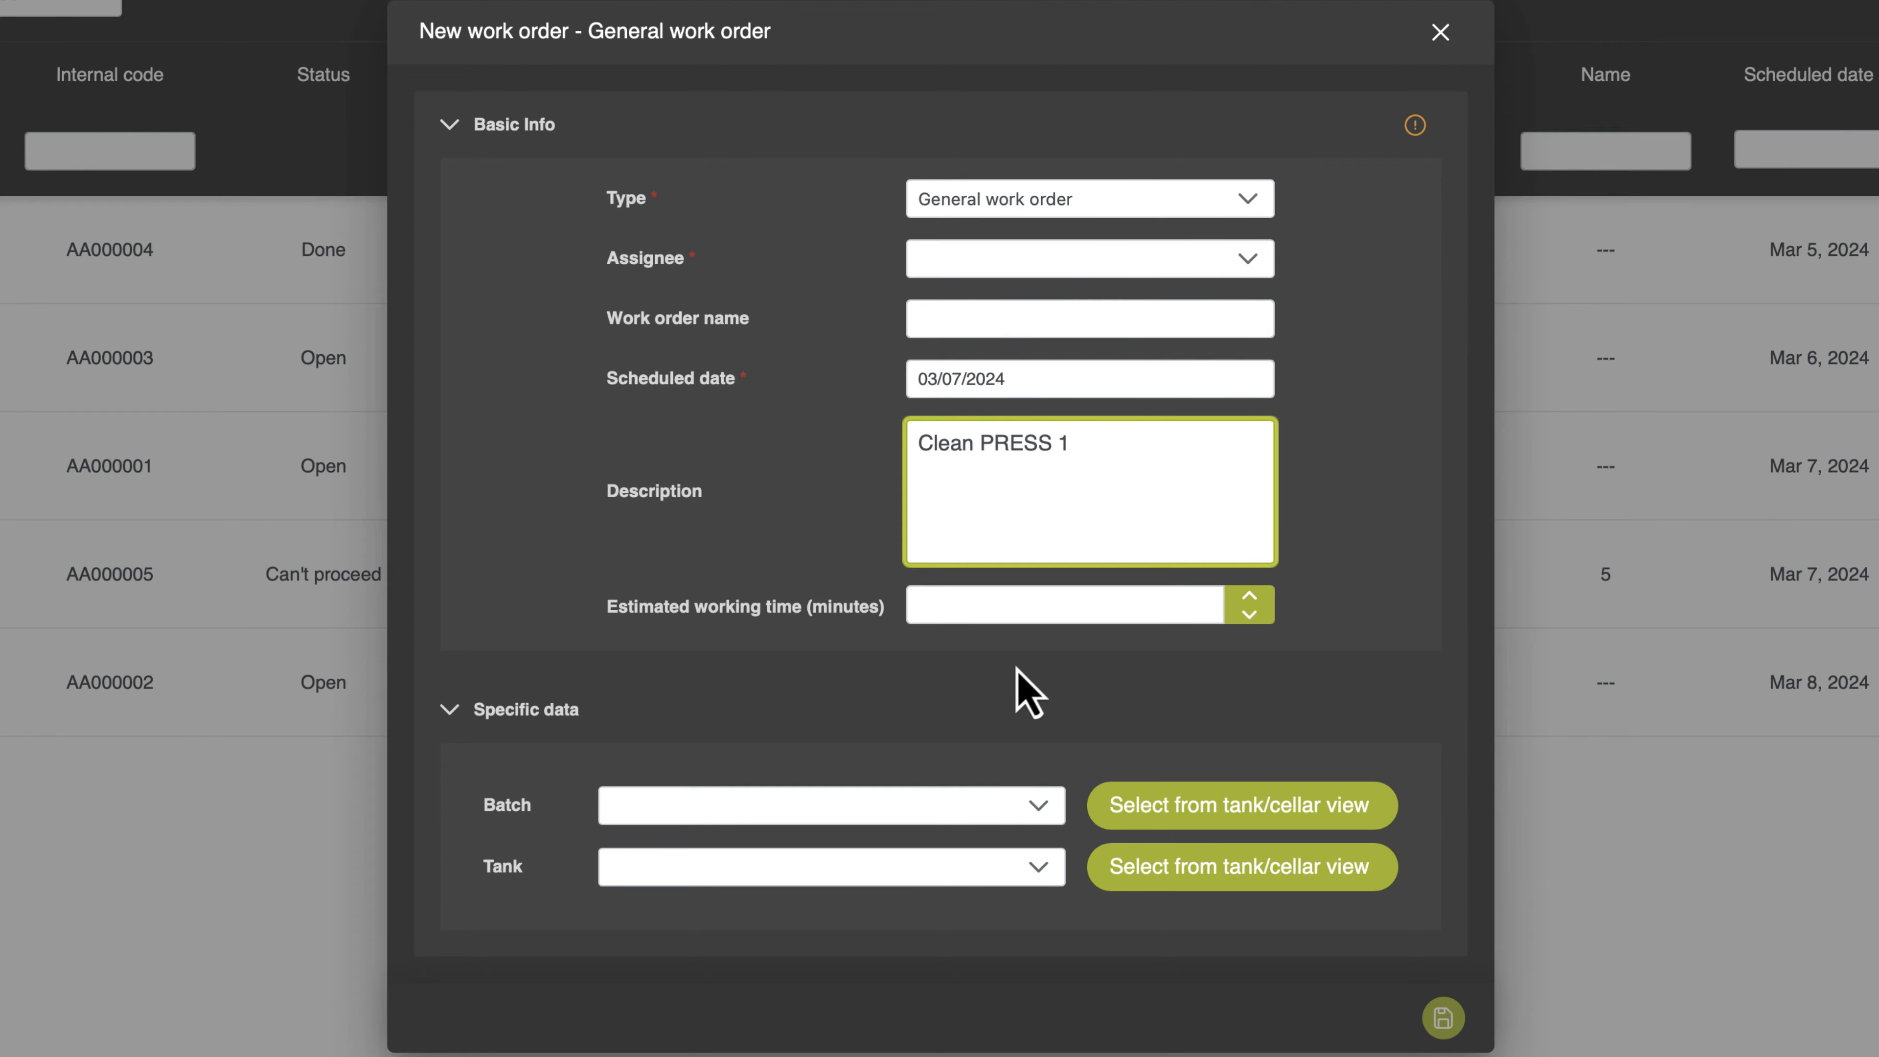
left_click(1007, 607)
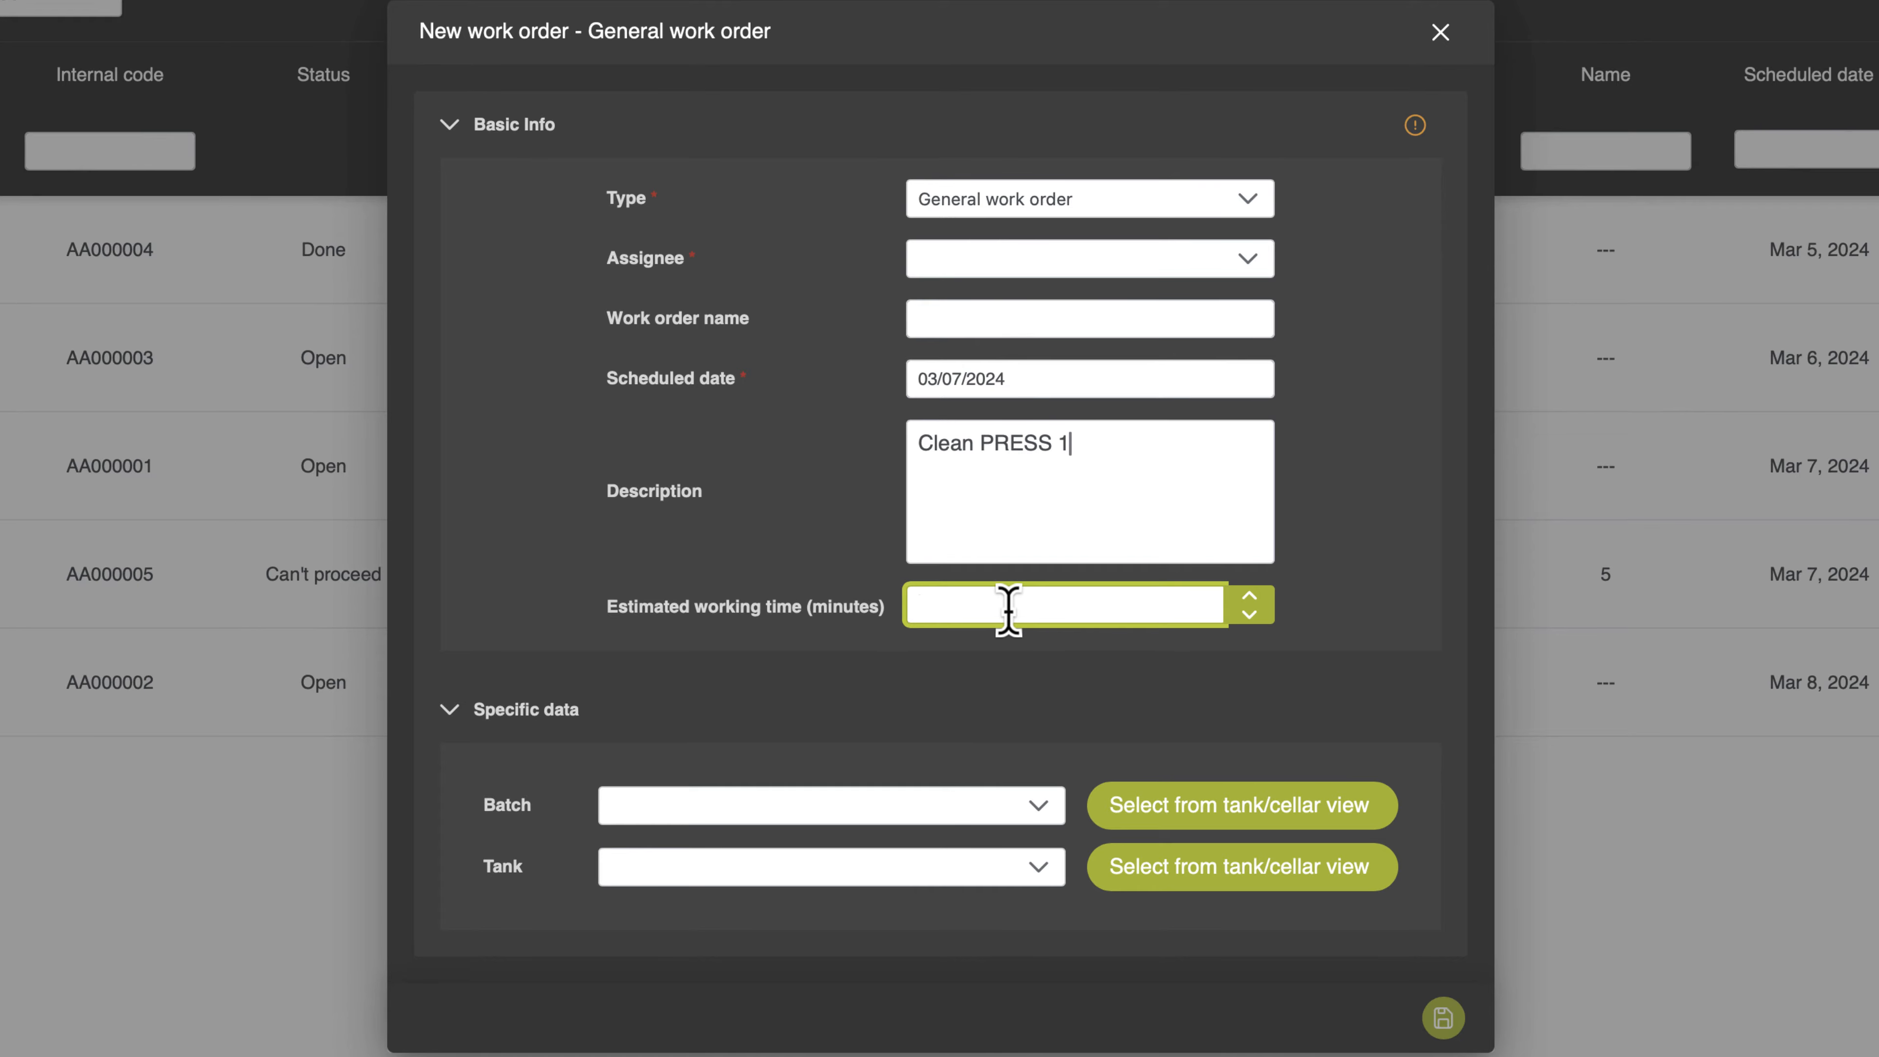
type("10")
left_click(1406, 588)
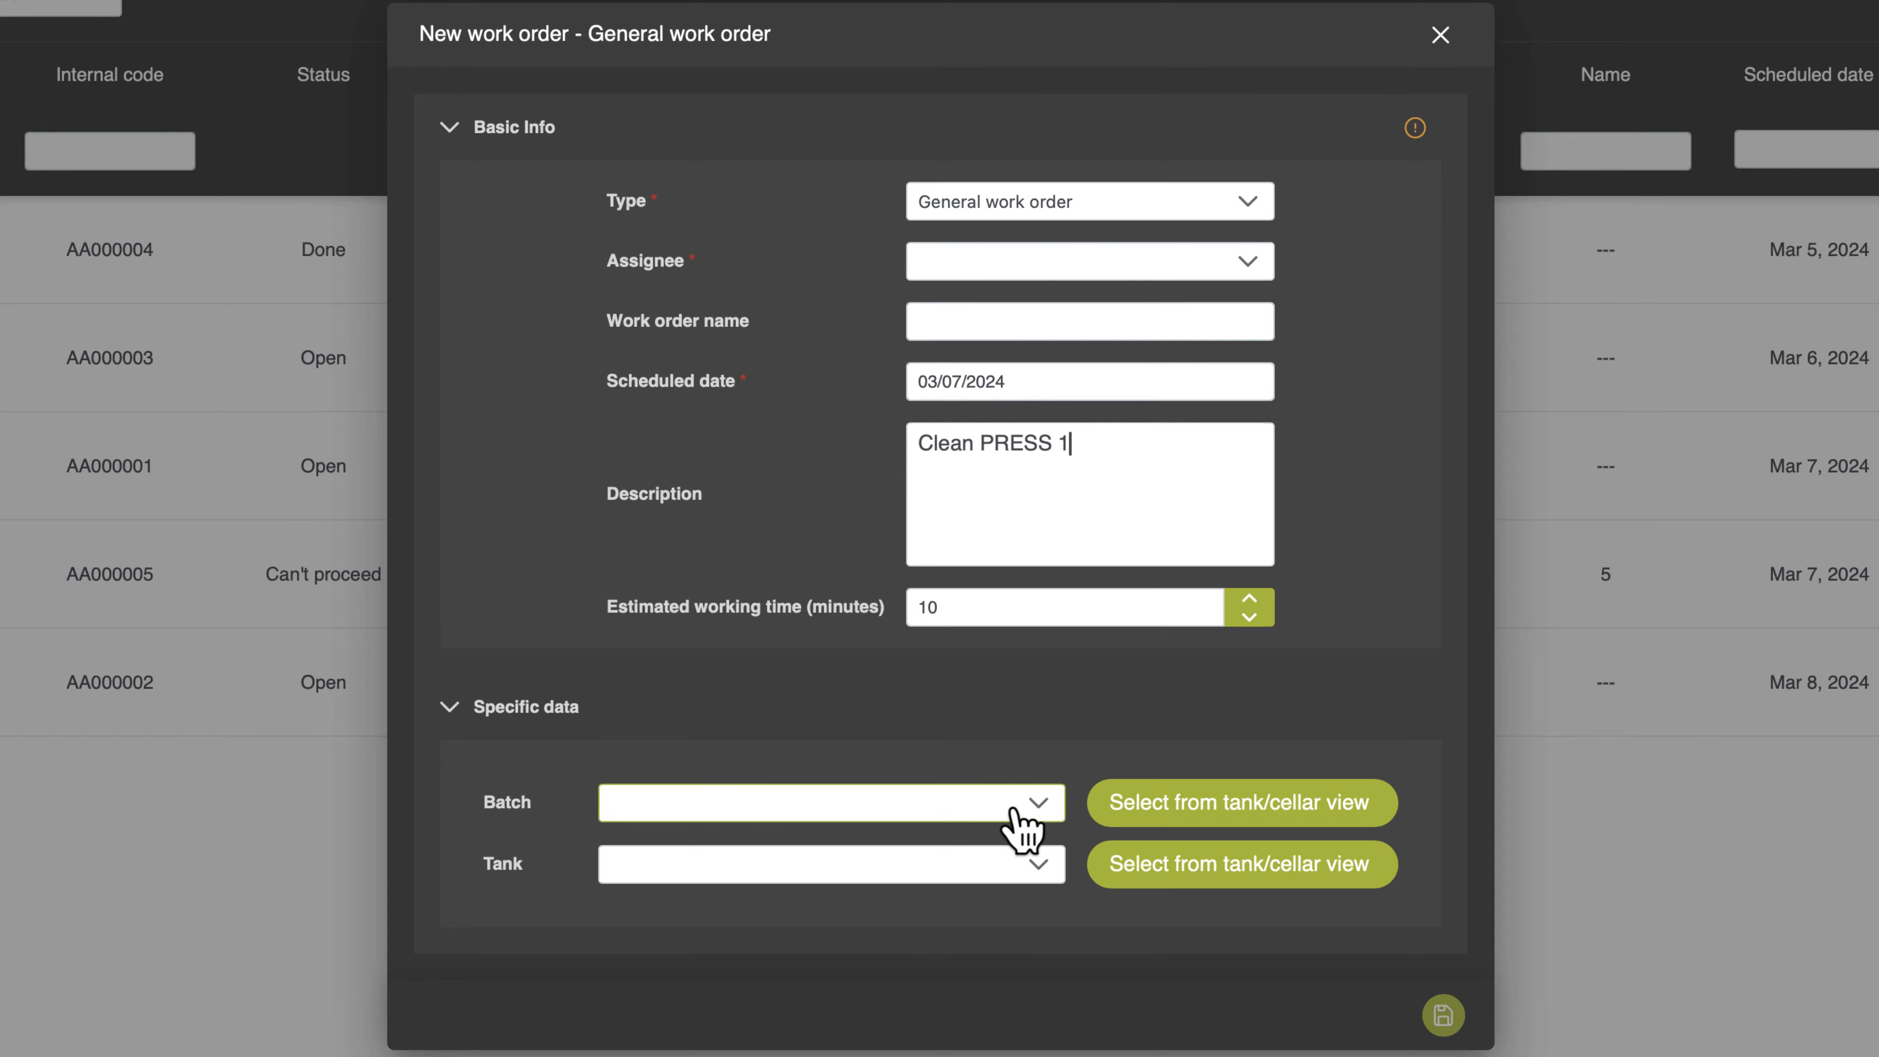
Look at the batches and tanks available for the general work order without choosing any
left_click(1038, 818)
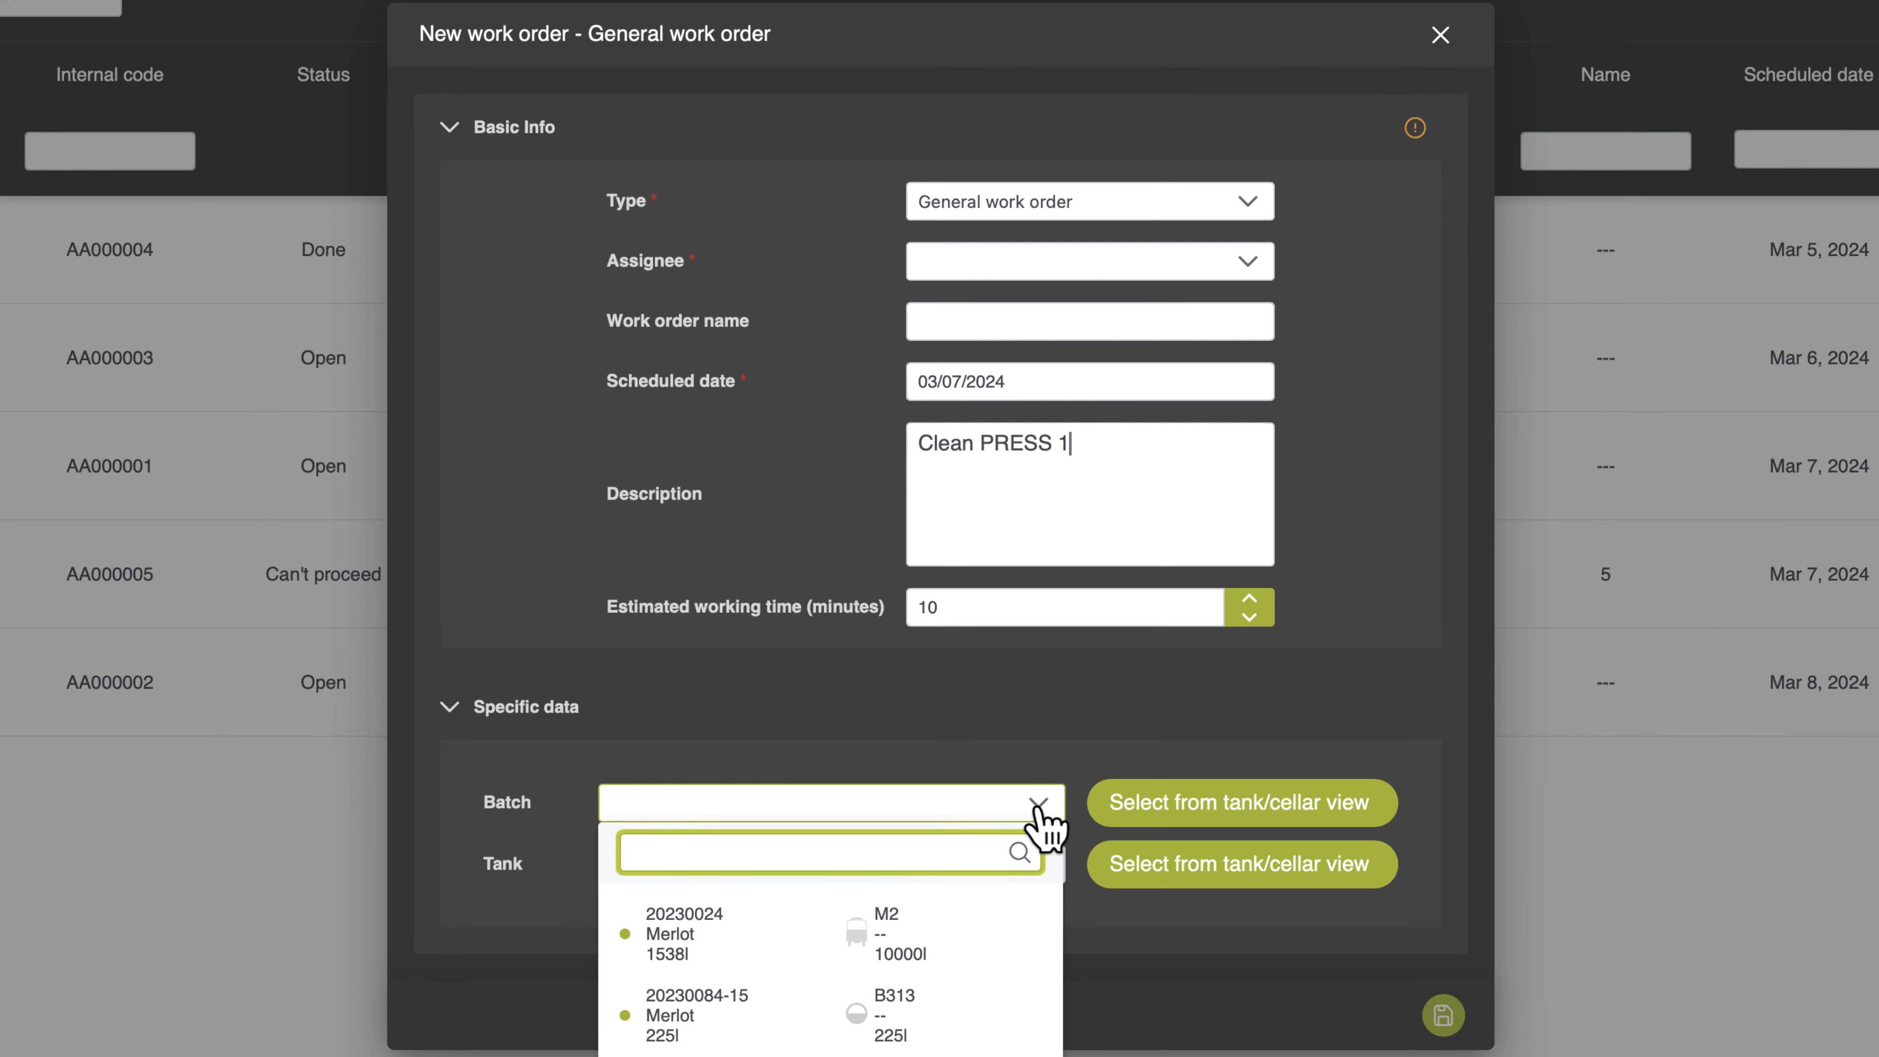
left_click(1039, 807)
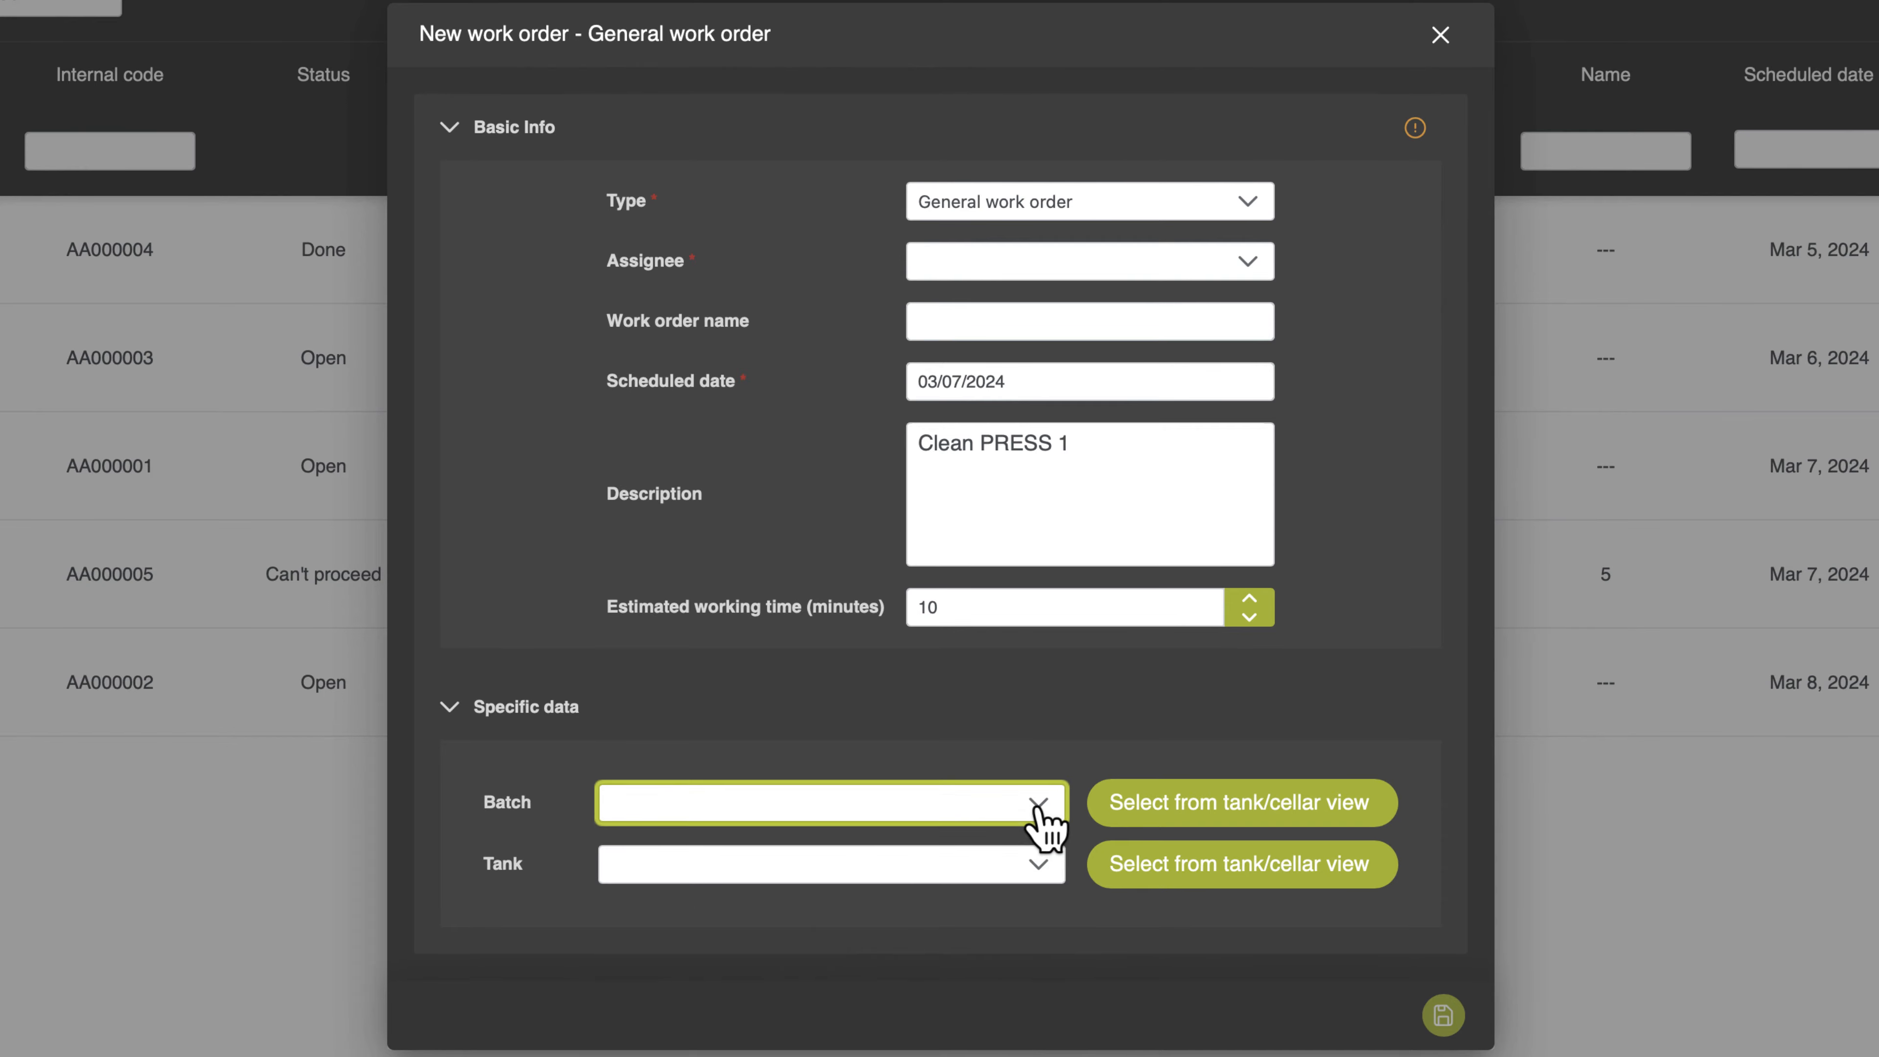
left_click(1038, 864)
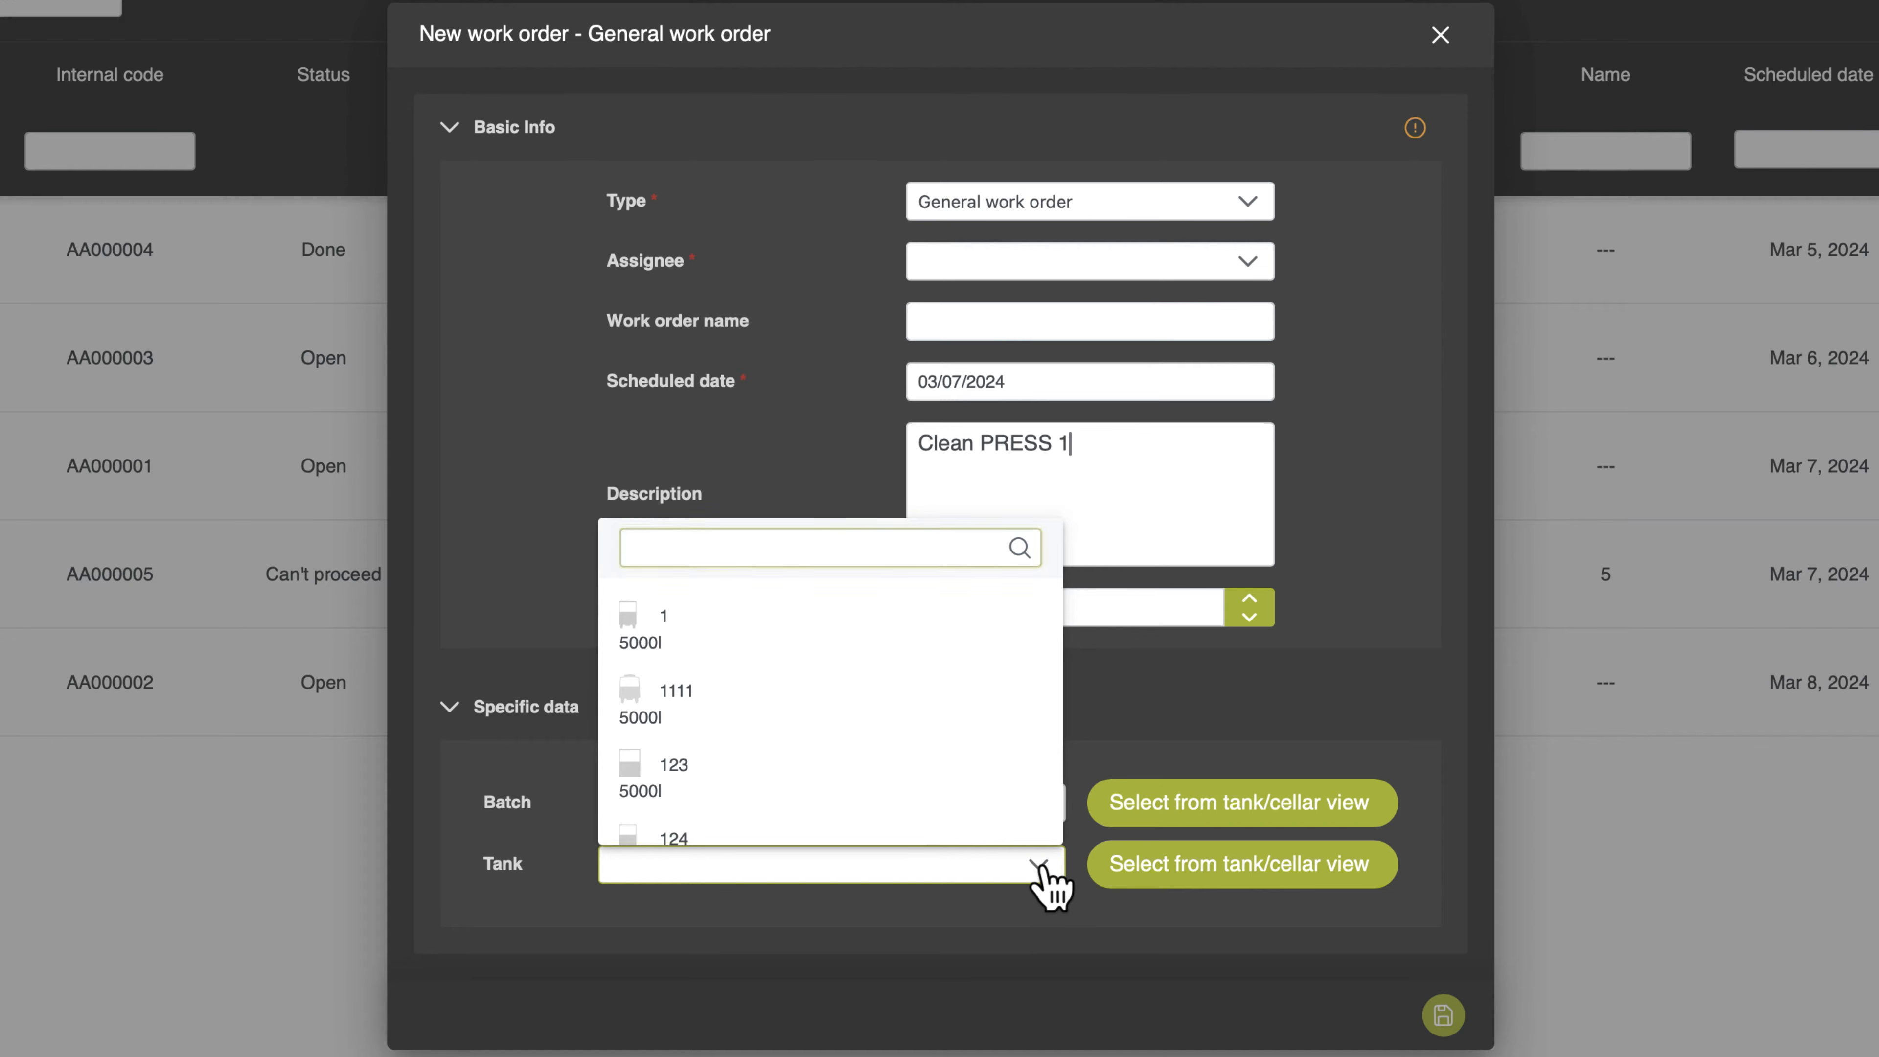
left_click(1041, 867)
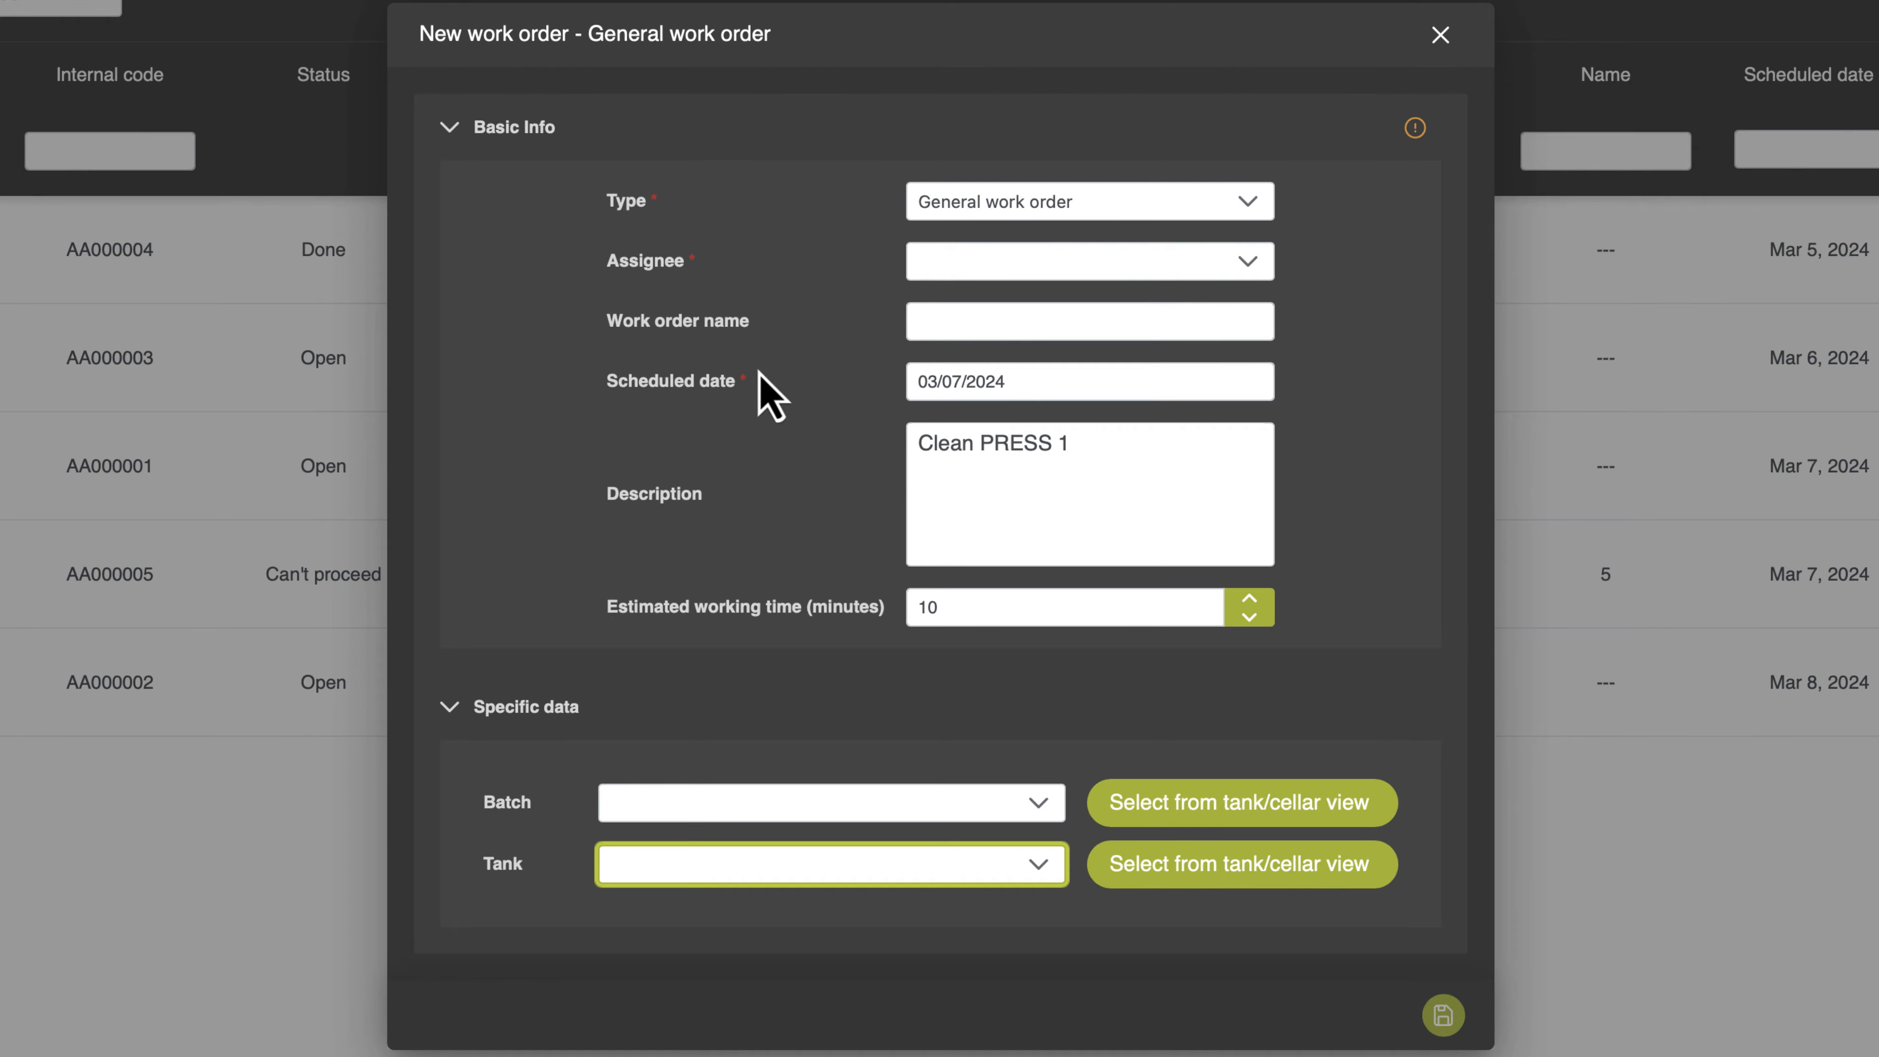
Assign the general work order to Winemaker
left_click(1245, 272)
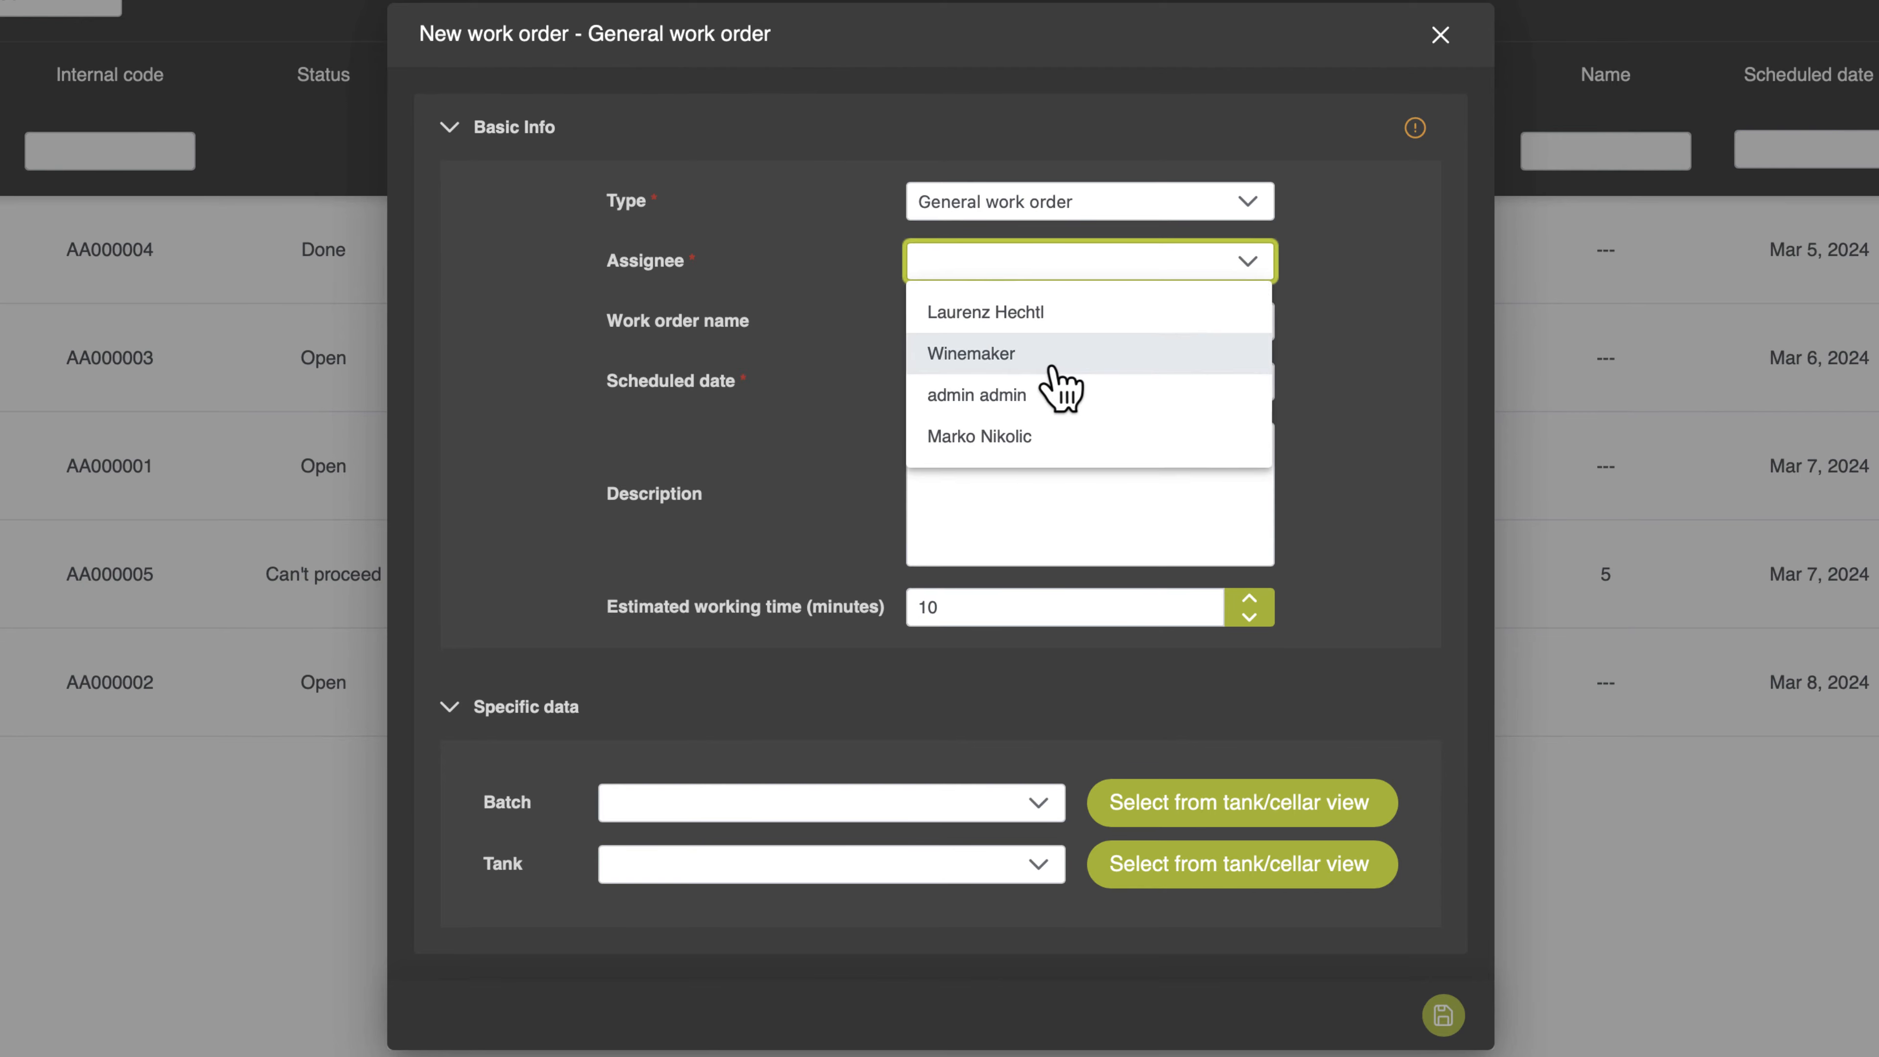
left_click(1063, 363)
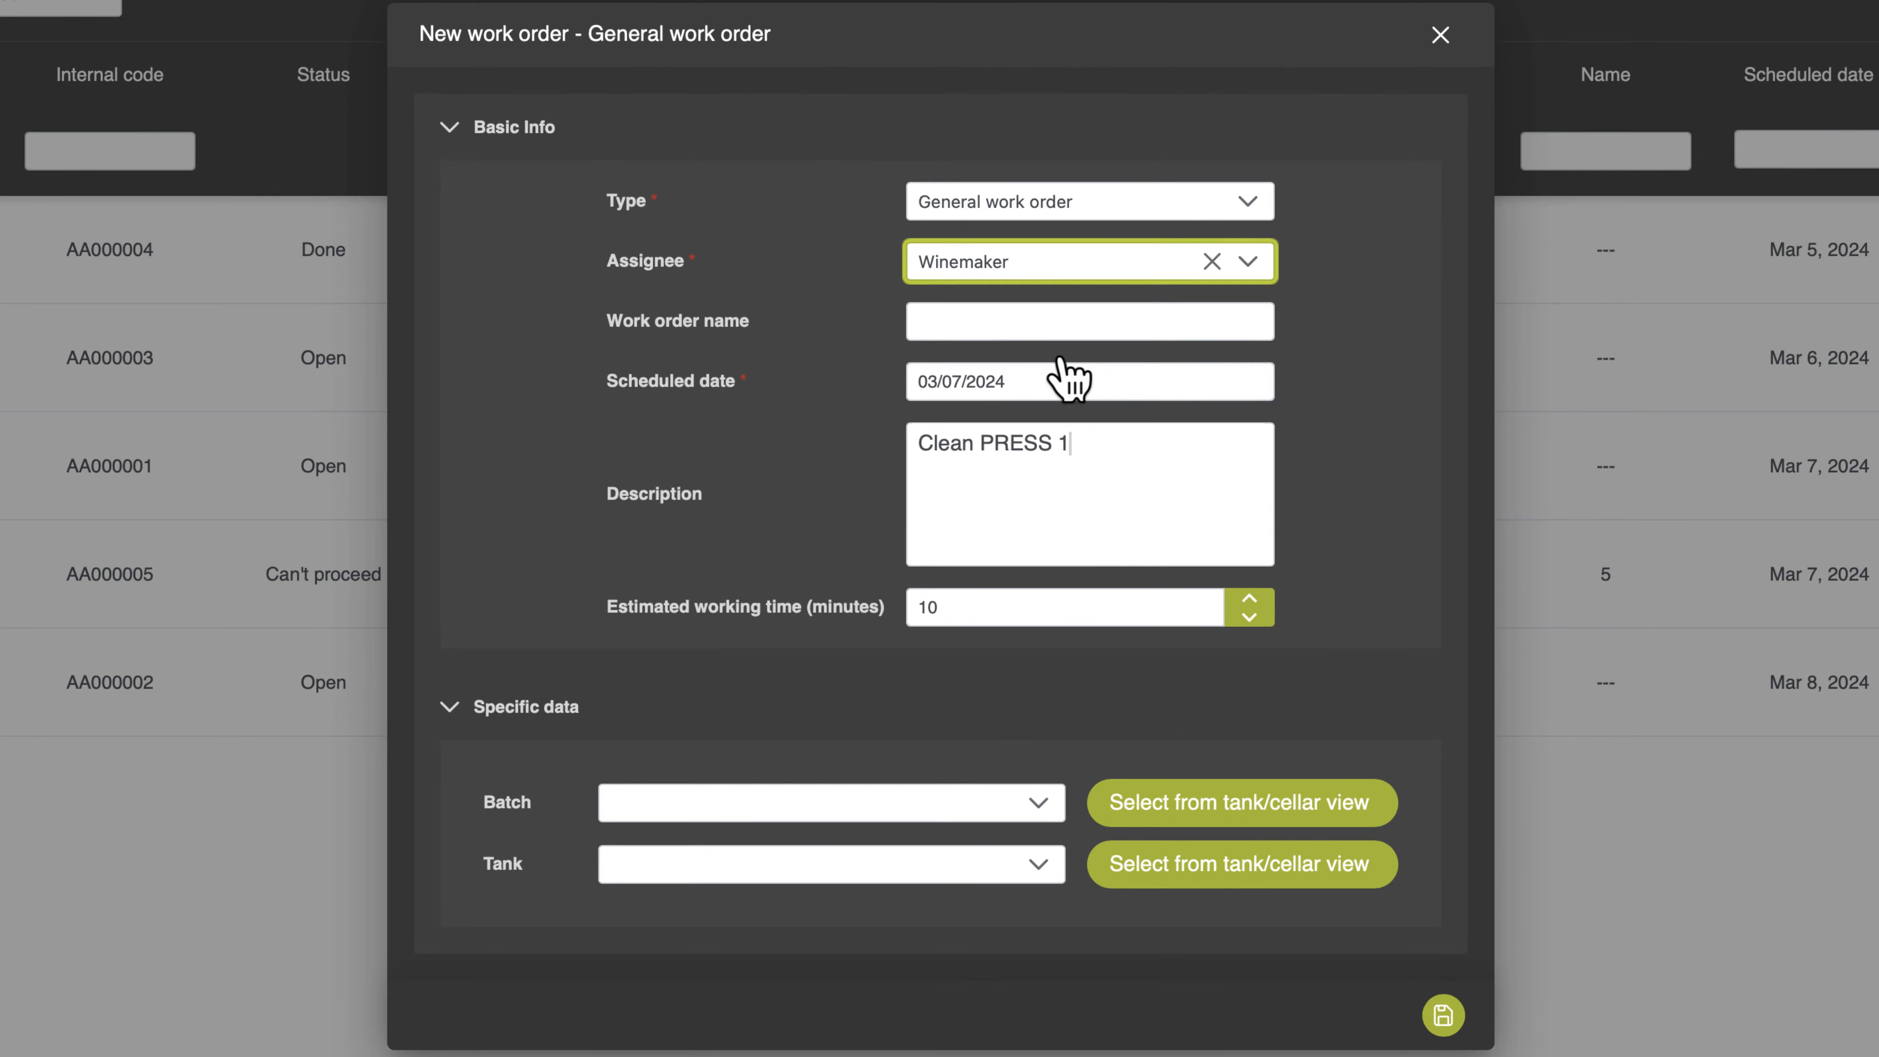
left_click(1334, 398)
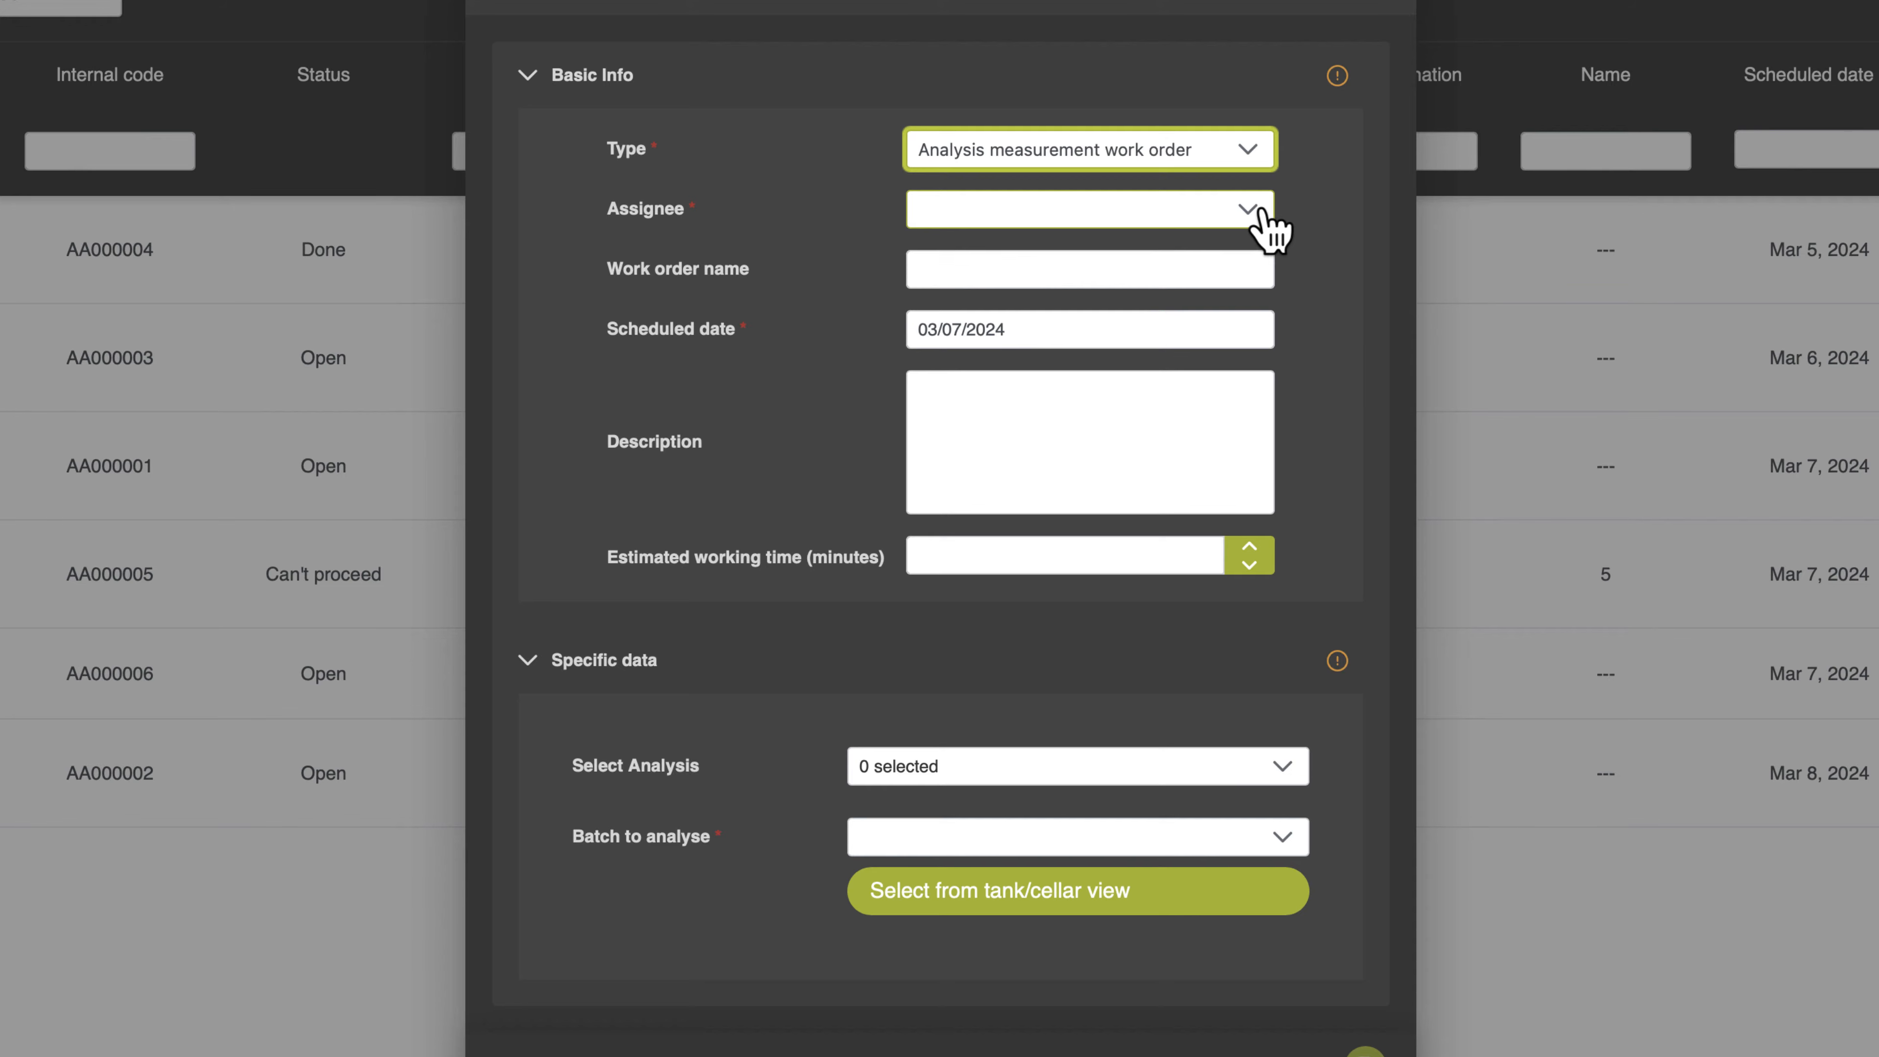
Assign the analysis measurement work order to Winemaker and set its estimated working time to 10 minutes
left_click(1257, 215)
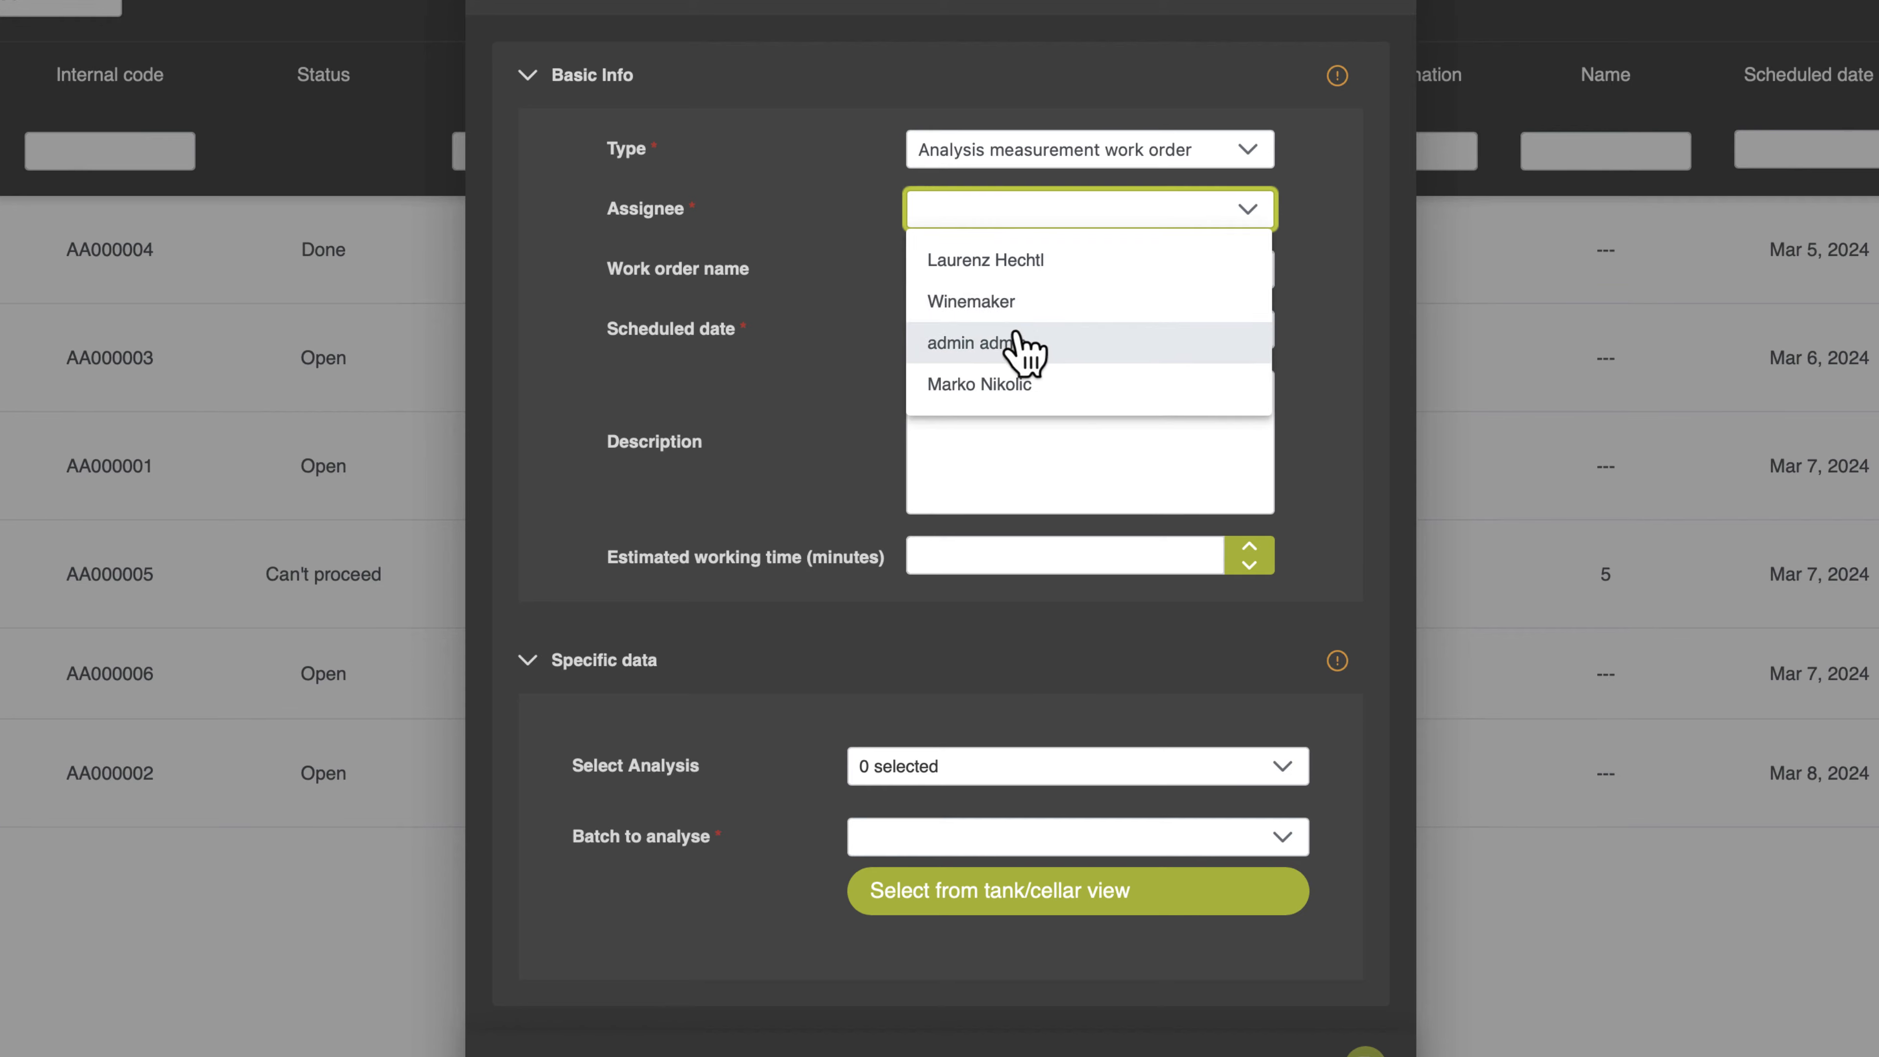
left_click(1019, 303)
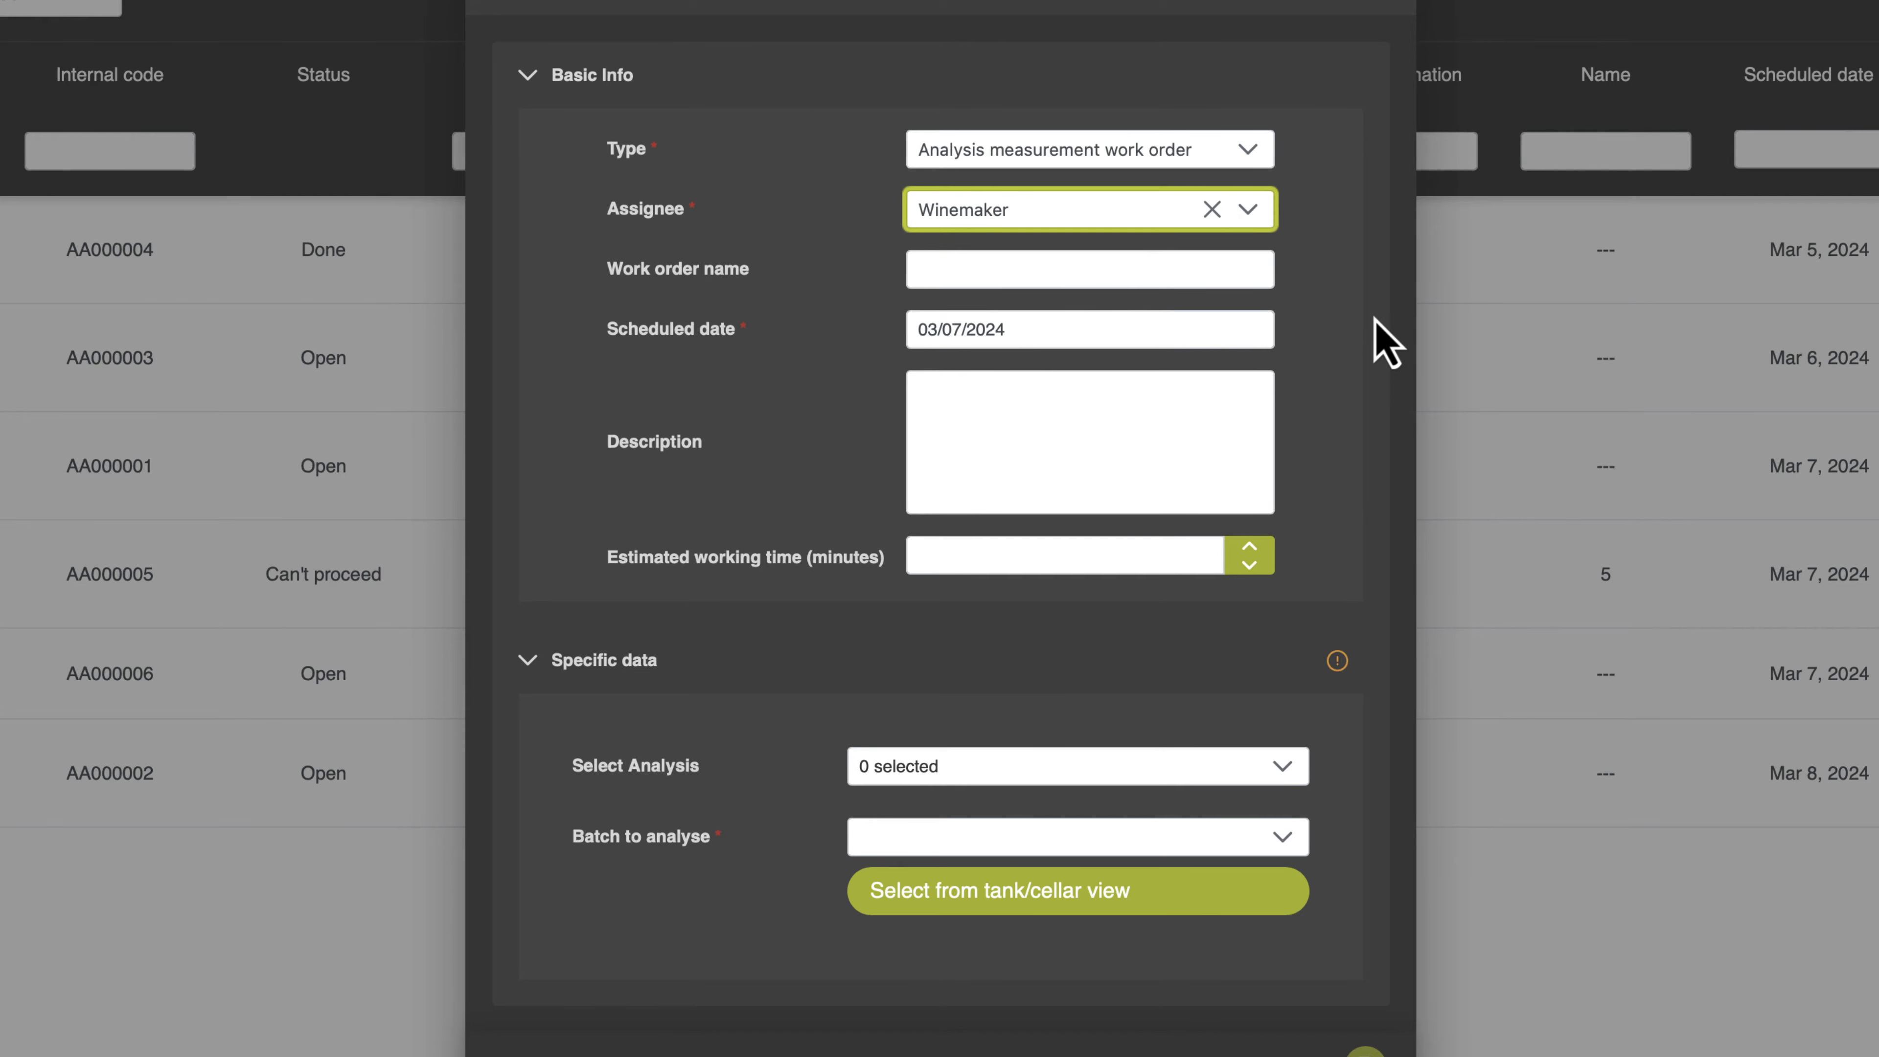
left_click(1062, 556)
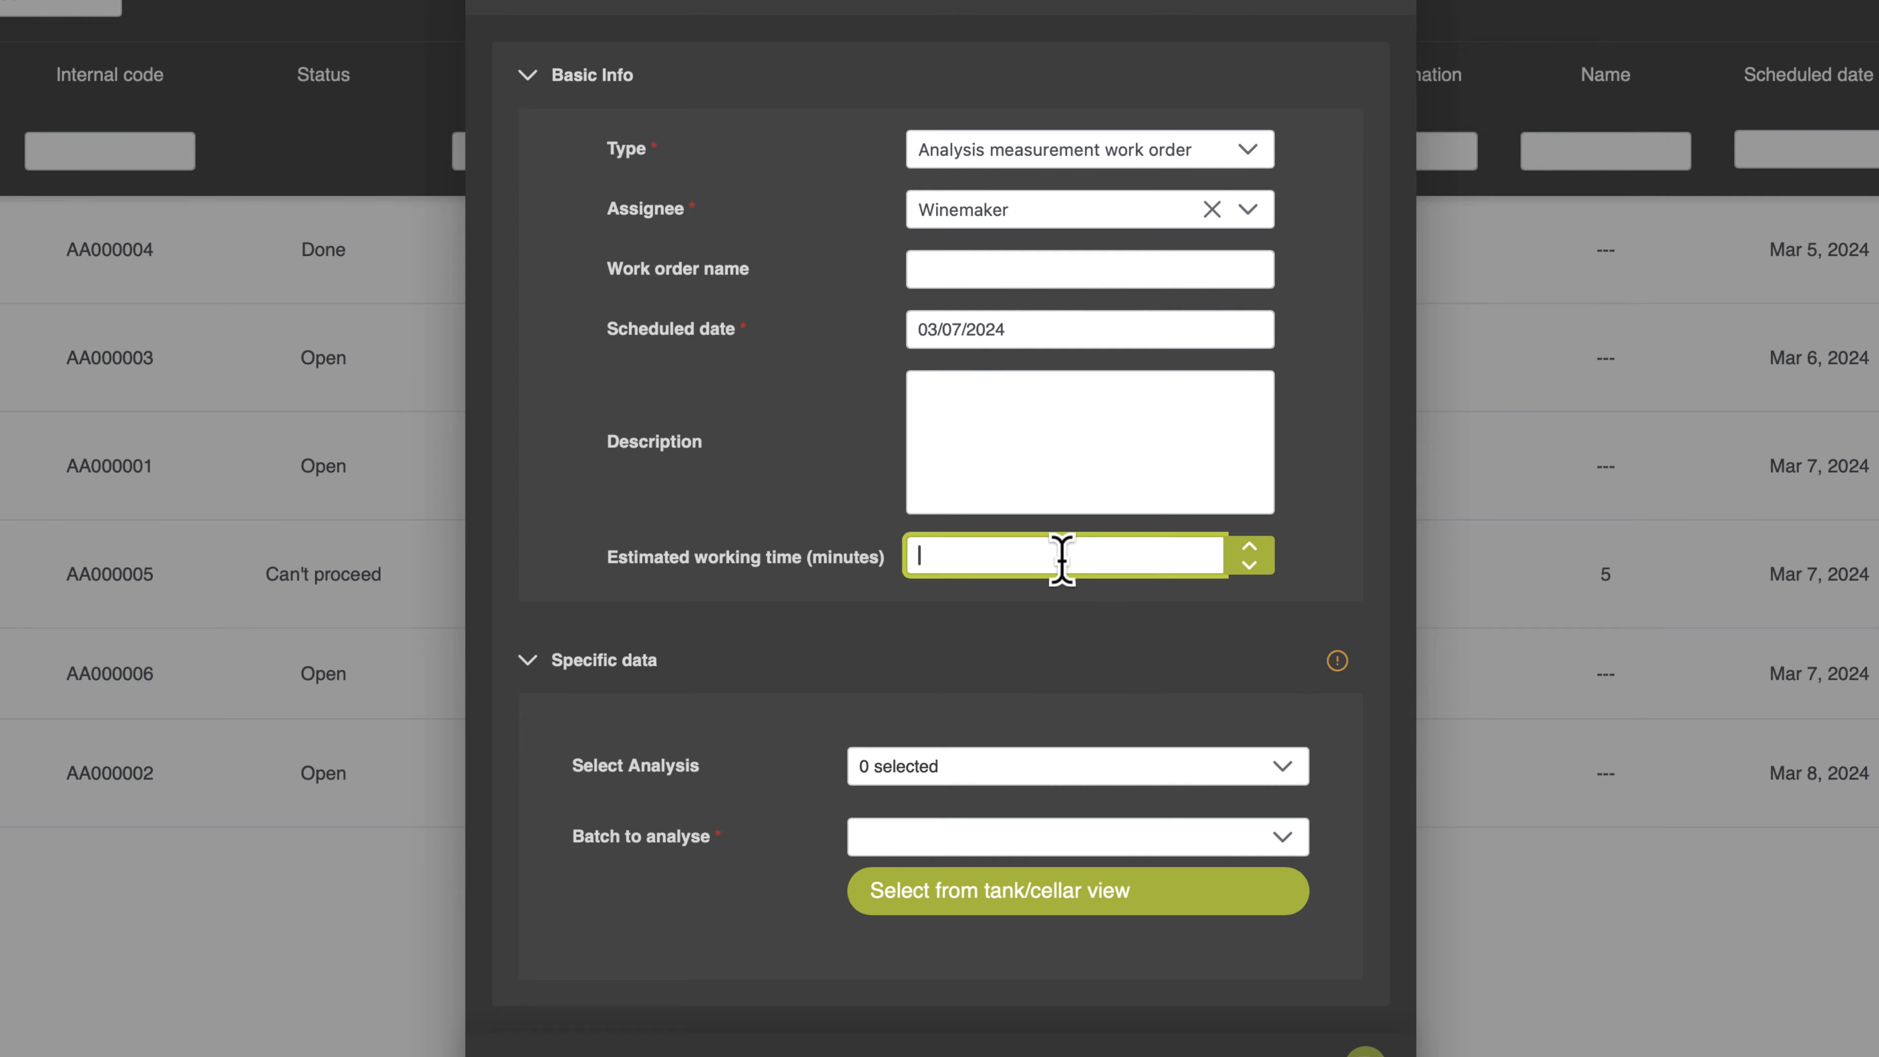
type("10")
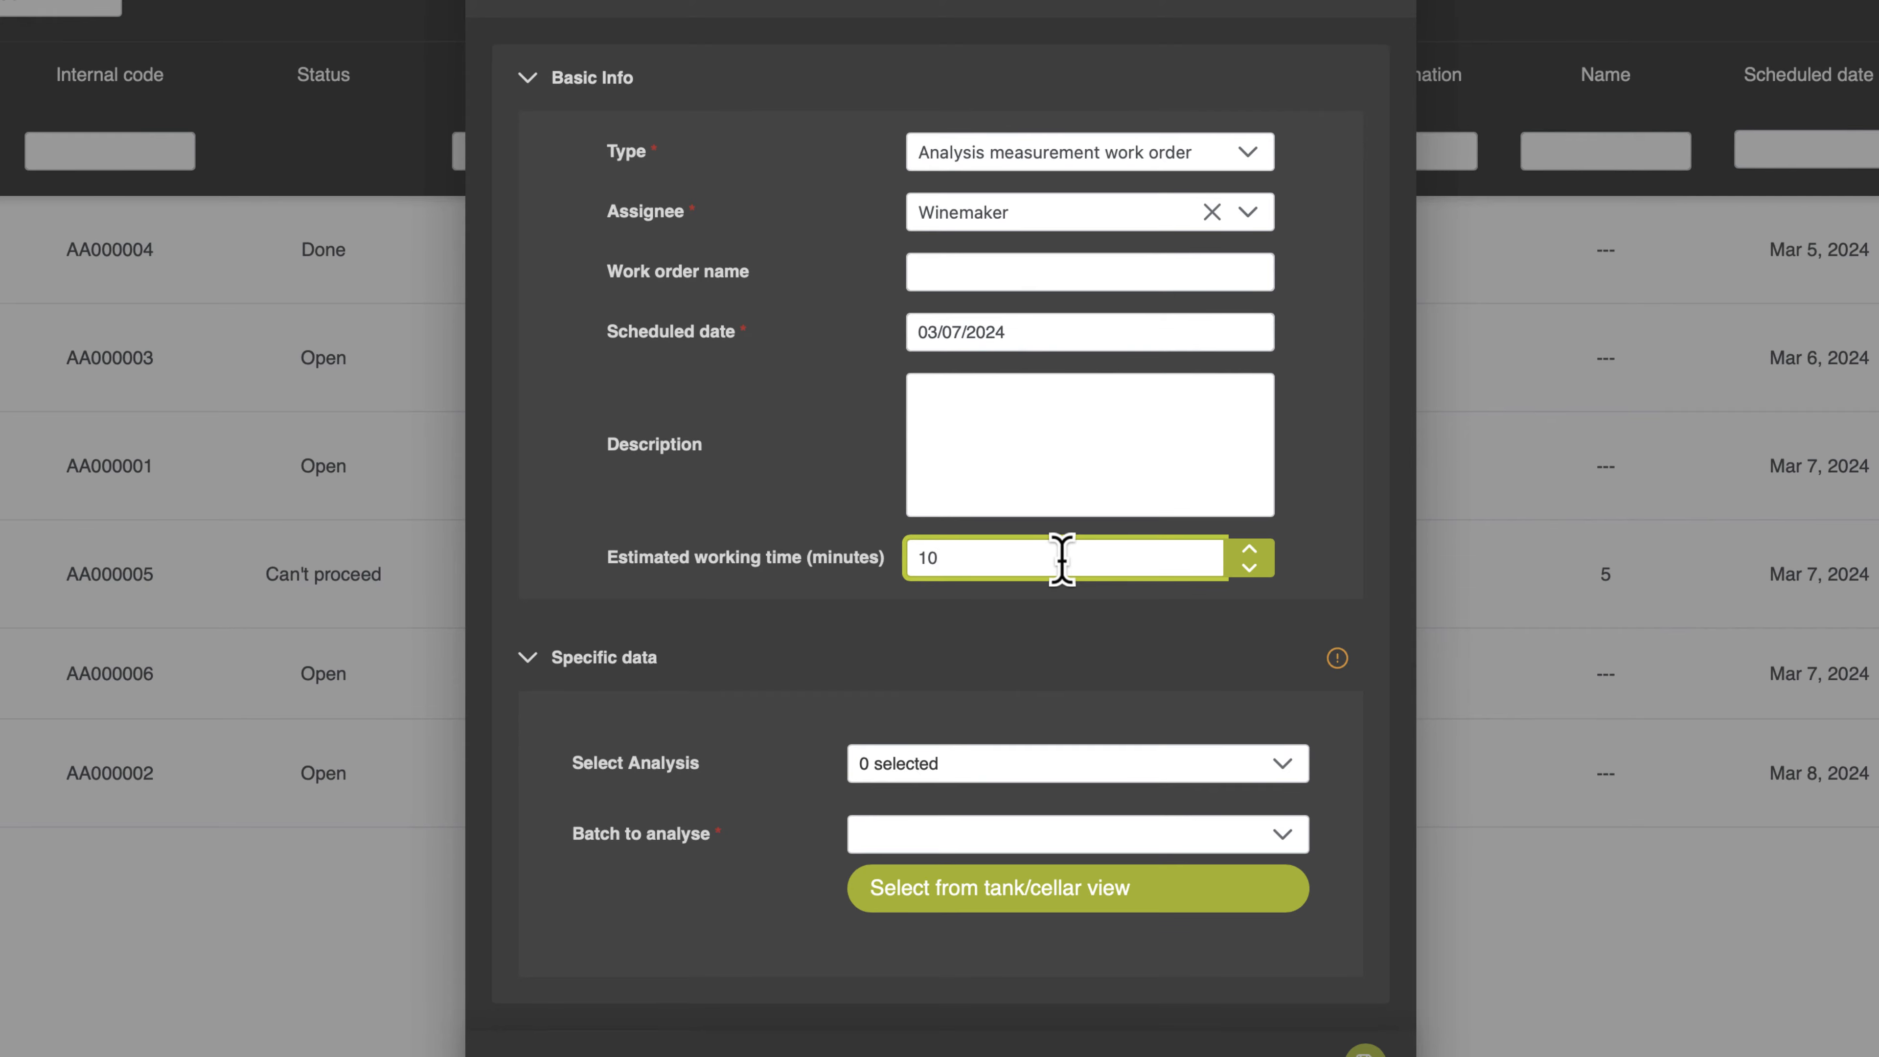
left_click(926, 660)
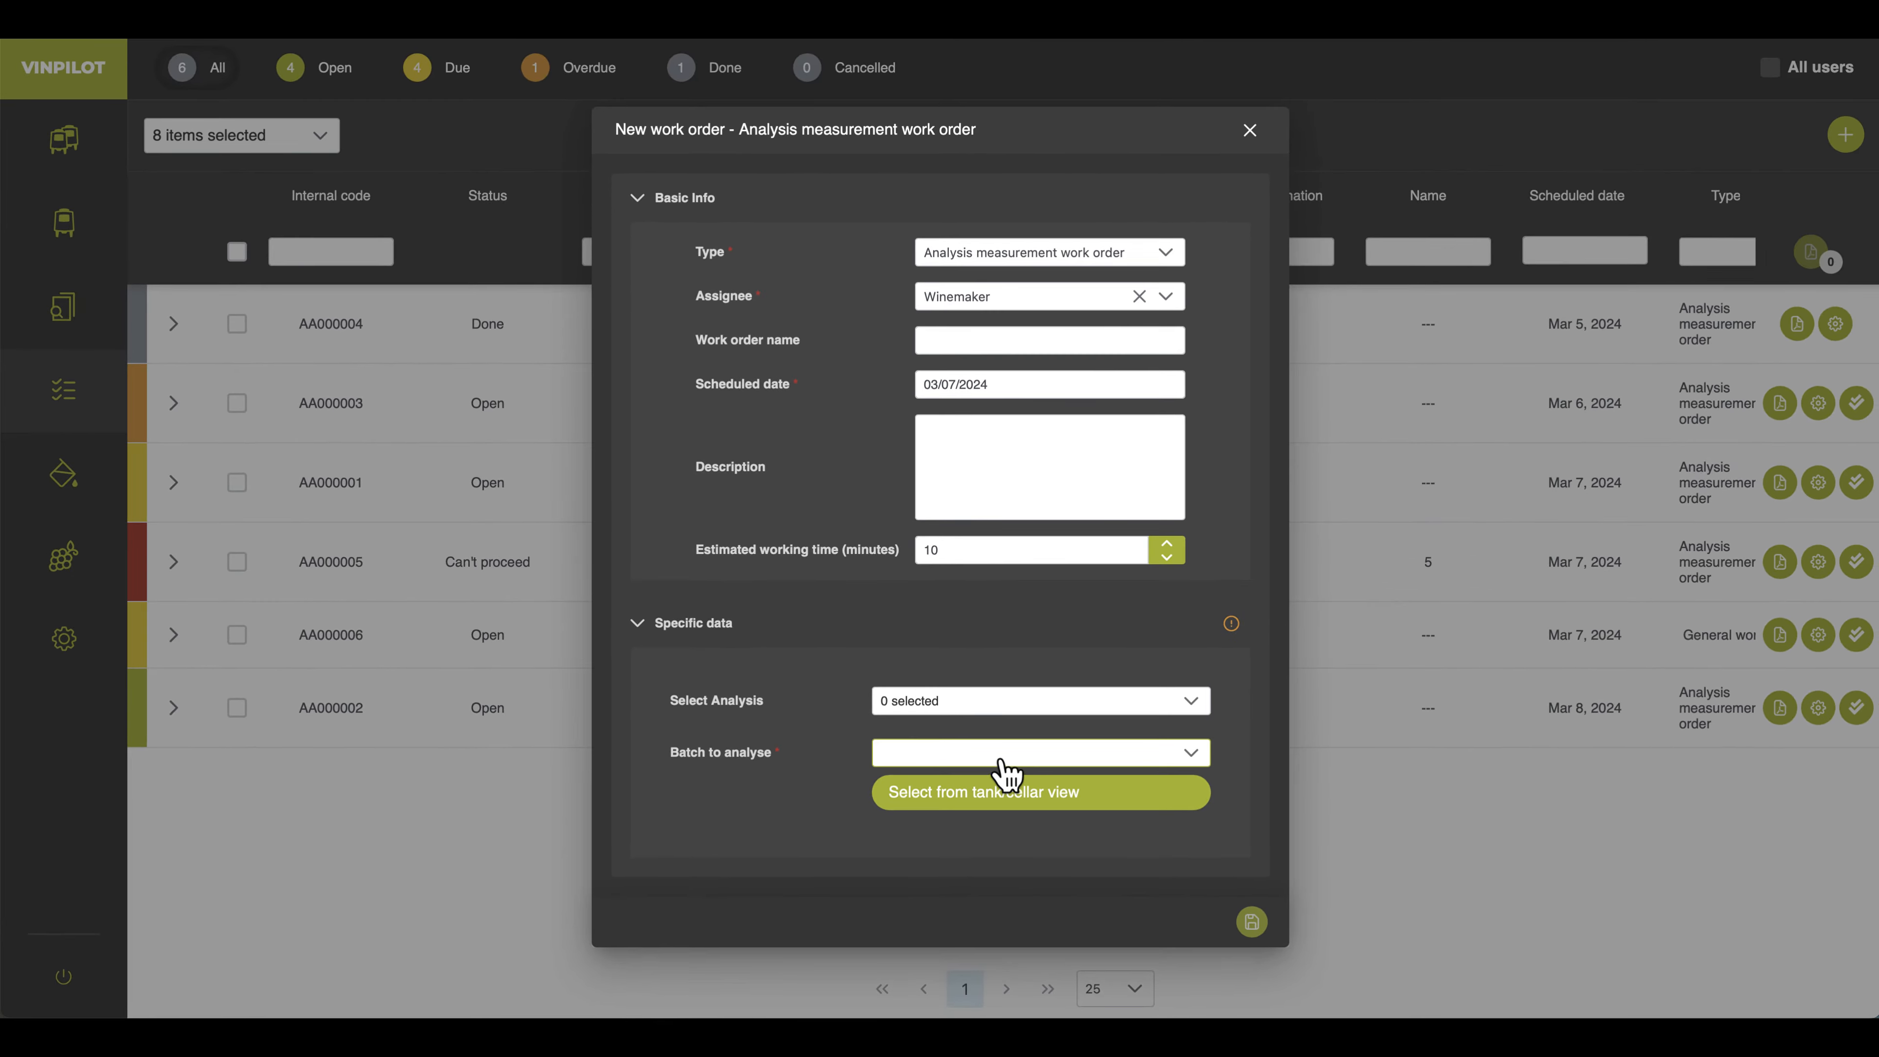
Search the batches to analyse for "white" and look through the matches without choosing a batch
left_click(1018, 771)
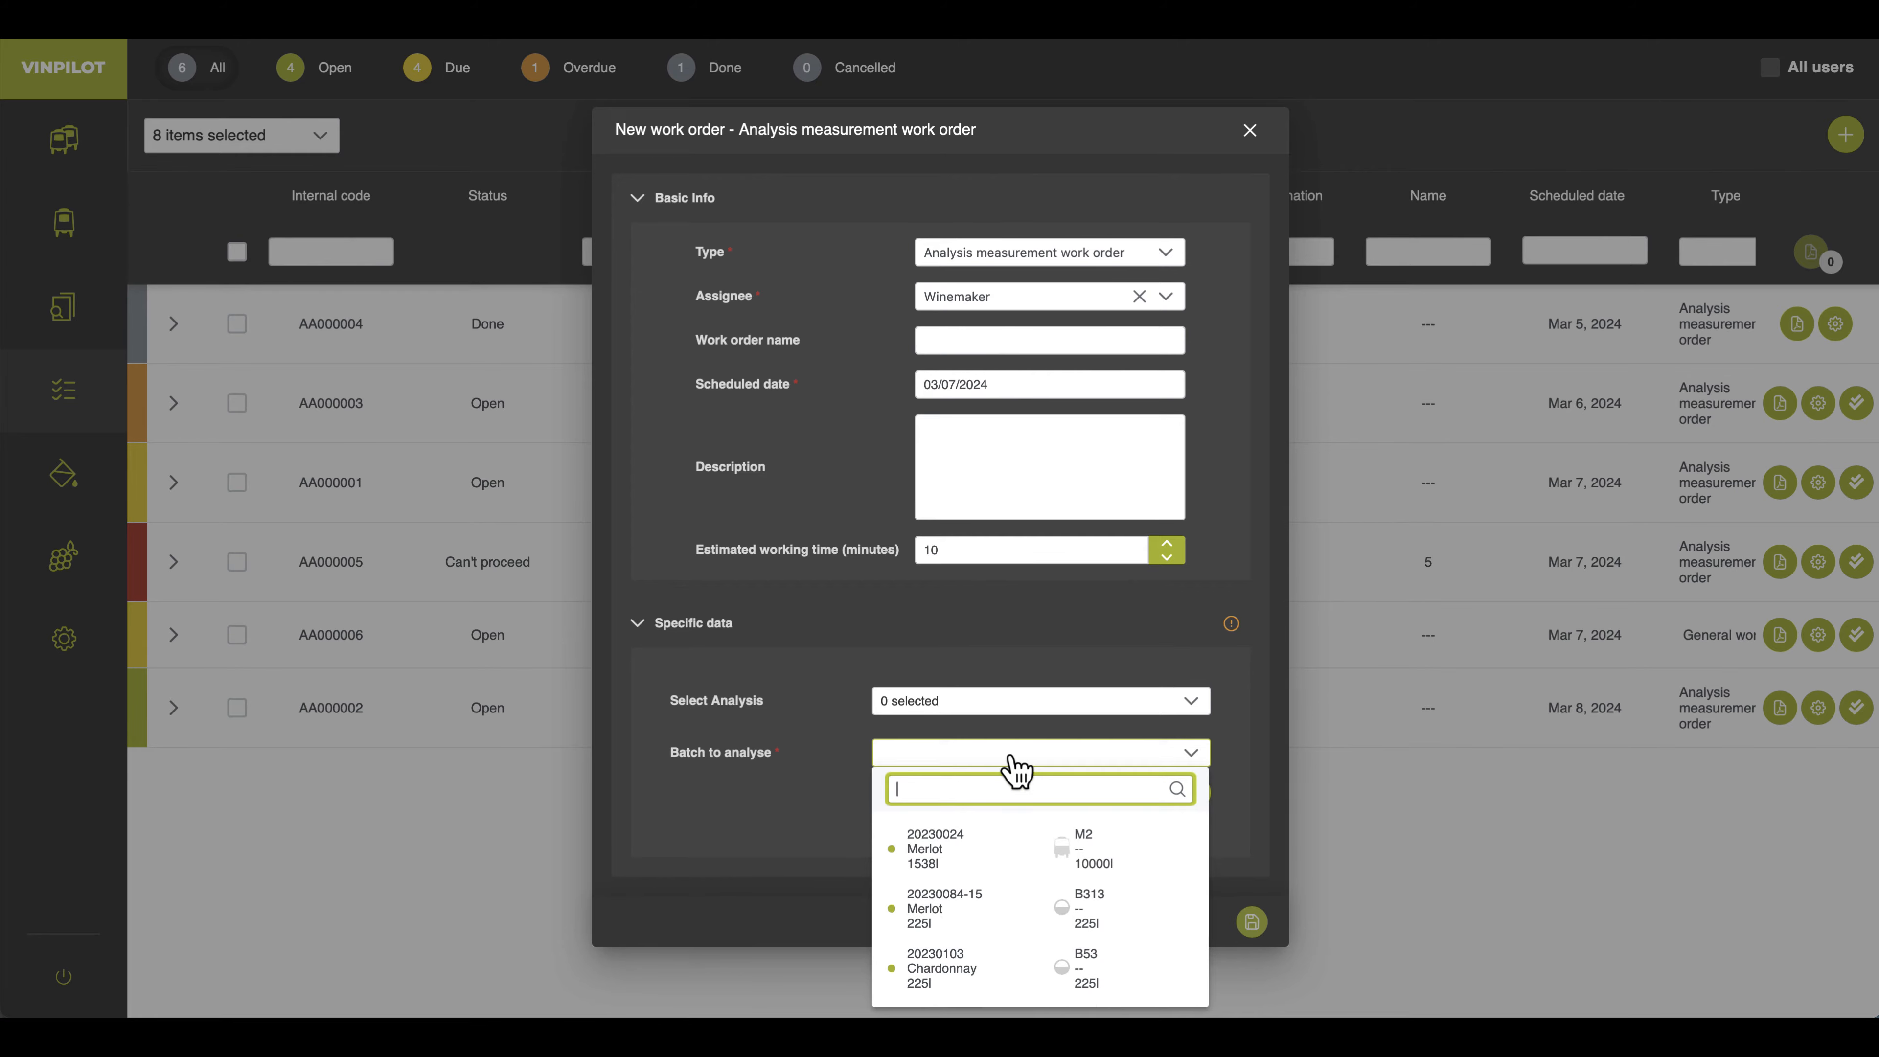
scroll(1019, 879, "down", 5)
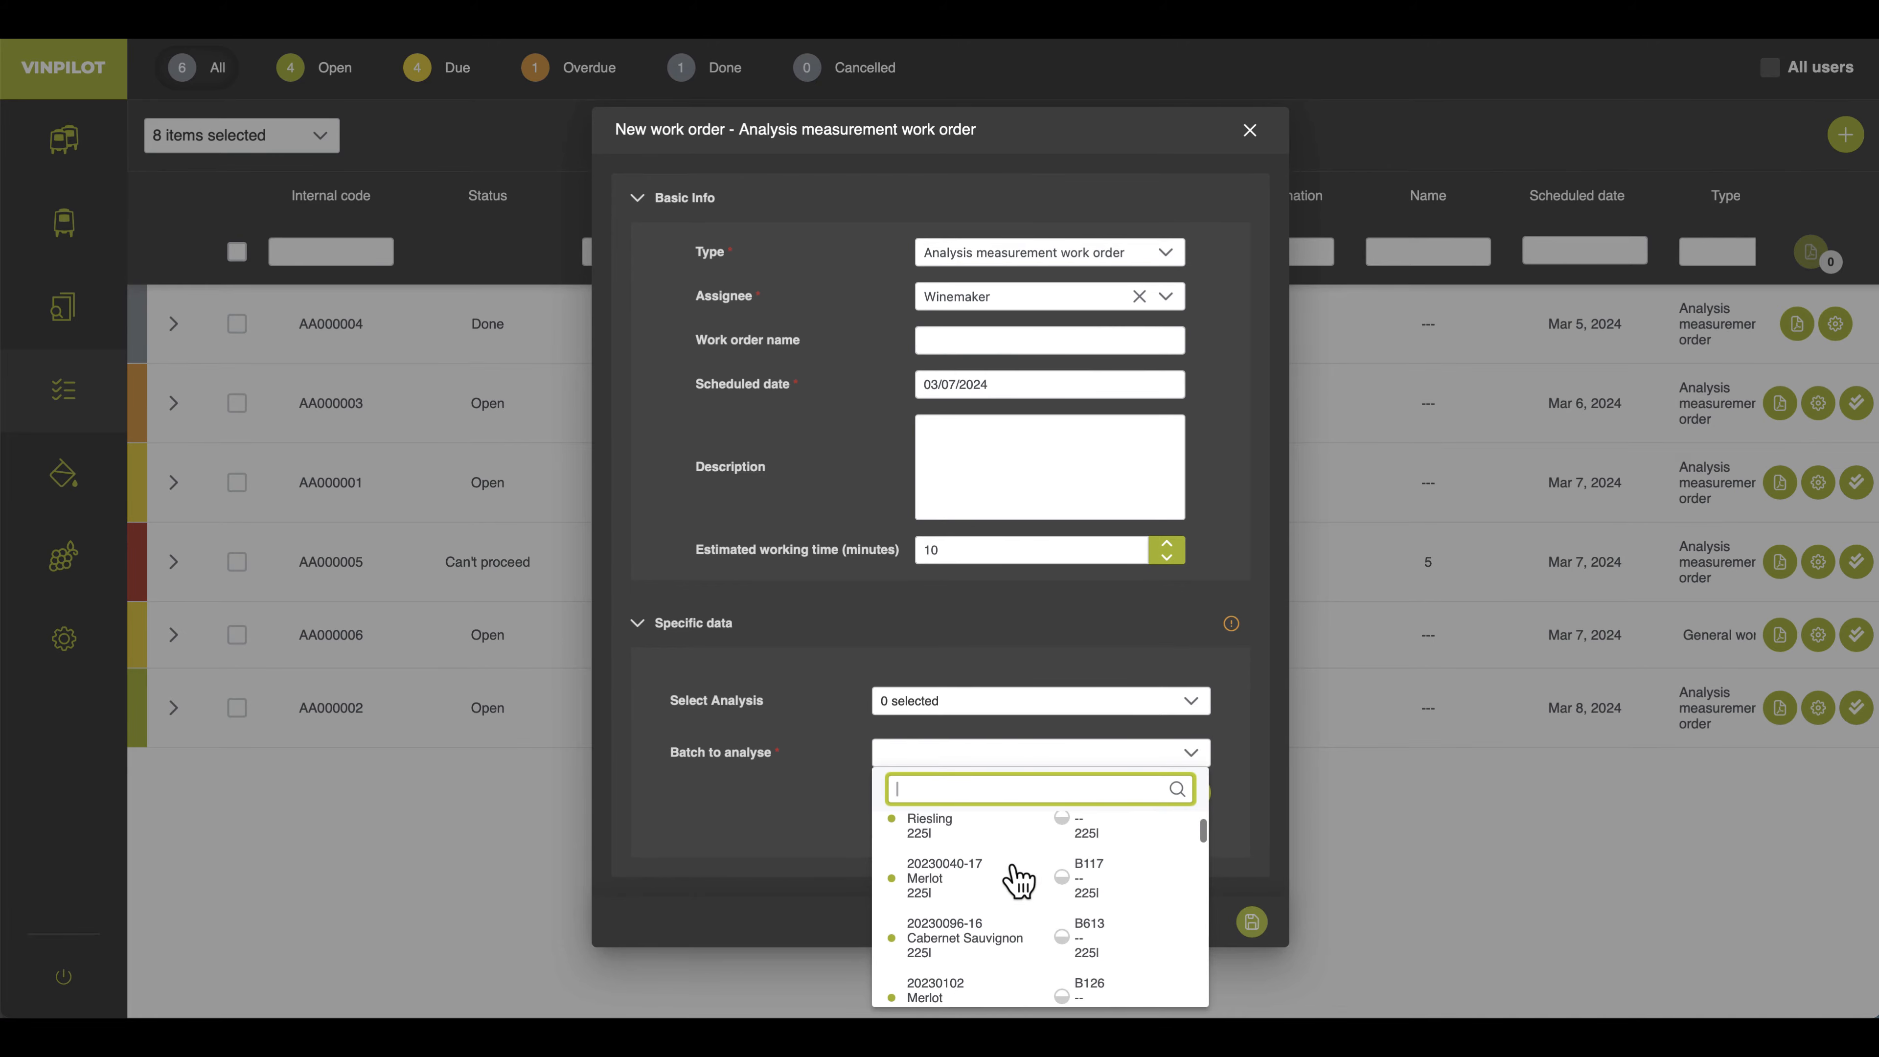
type("white")
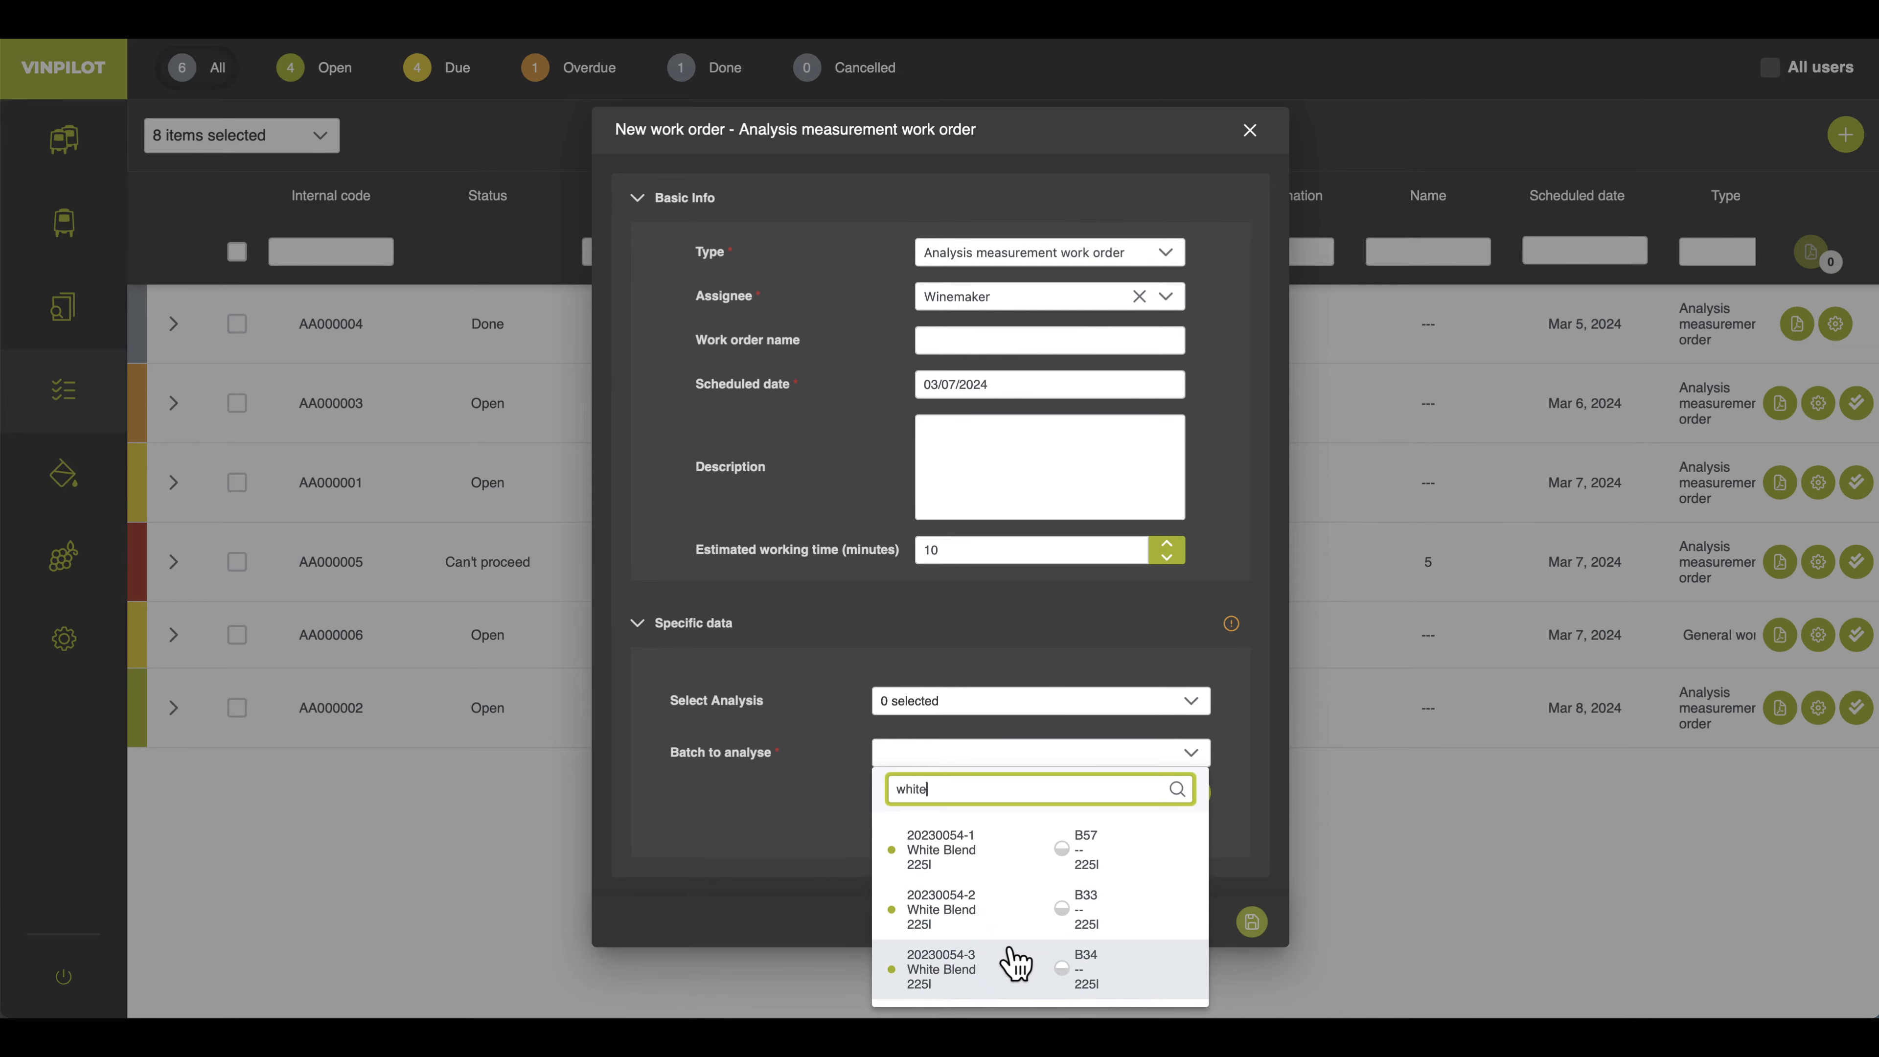
scroll(980, 899, "up", 1)
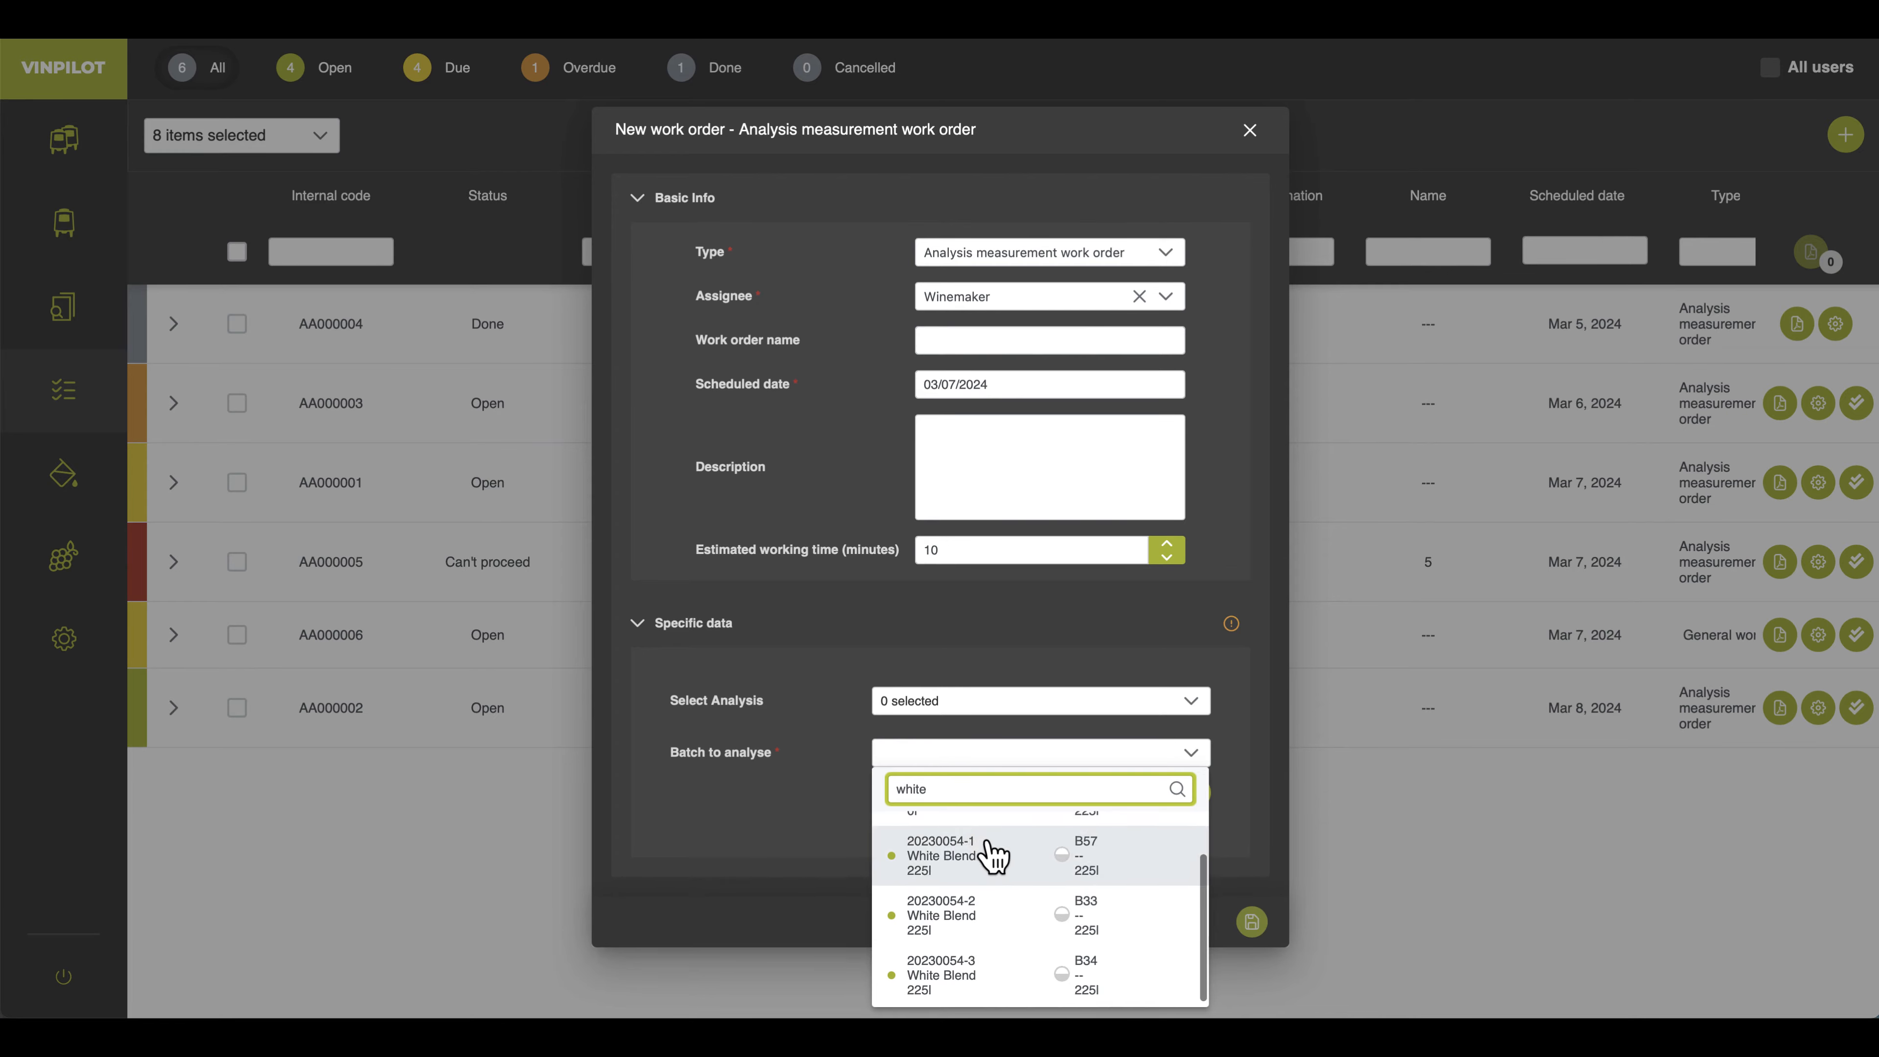
left_click(844, 794)
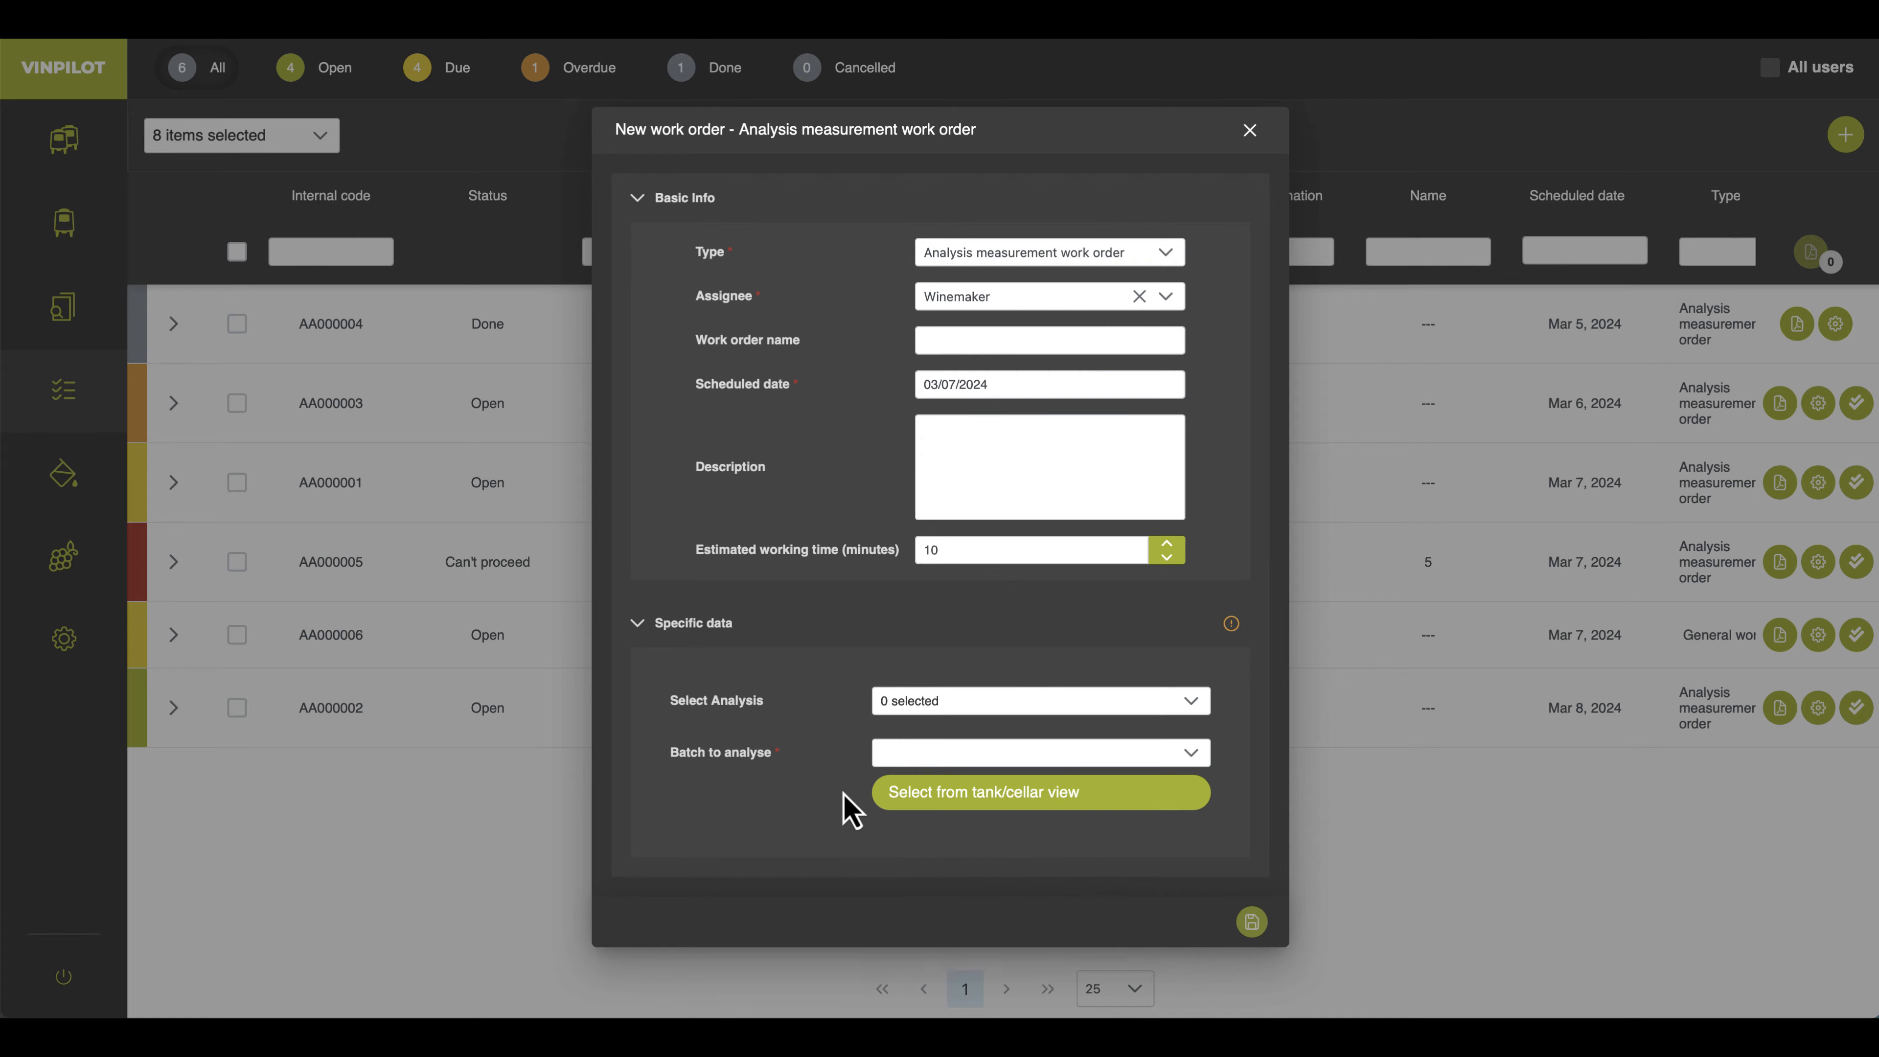
Search the batches to analyse for "2023", browse the list and close it without choosing a batch
left_click(950, 759)
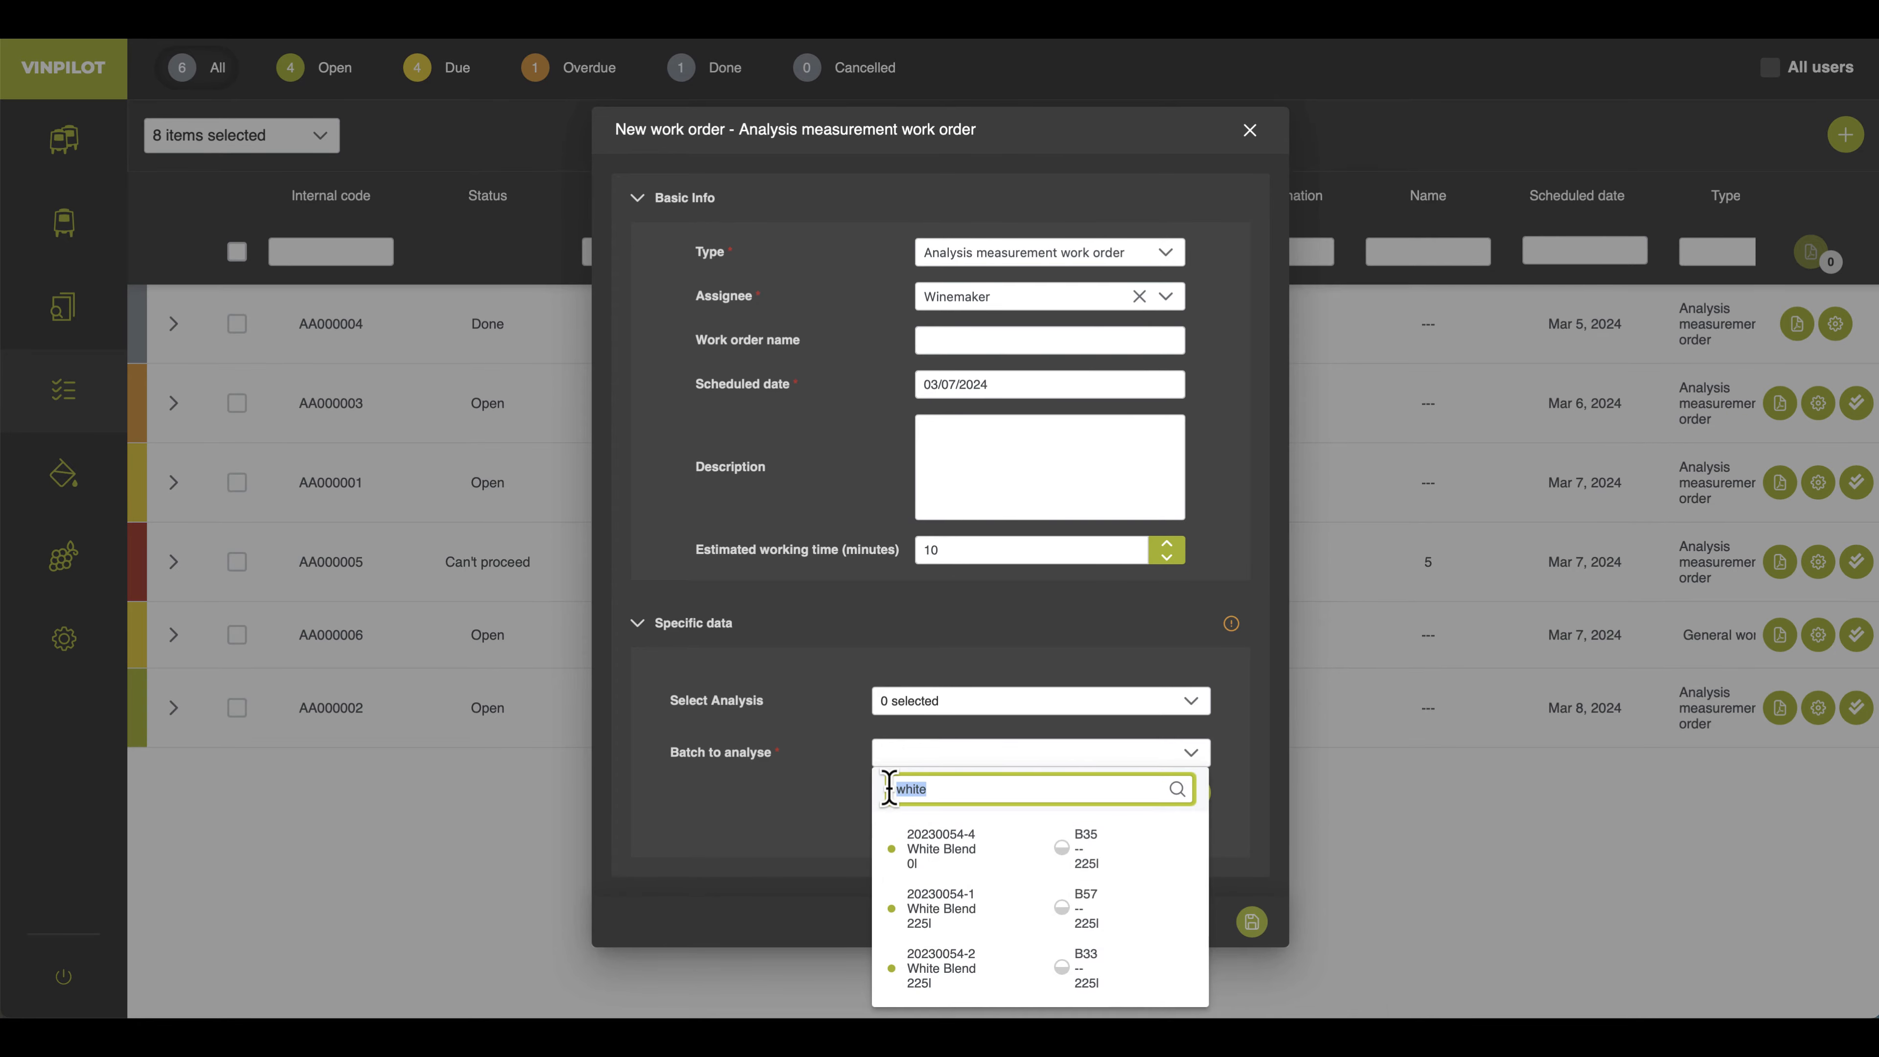
type("2023")
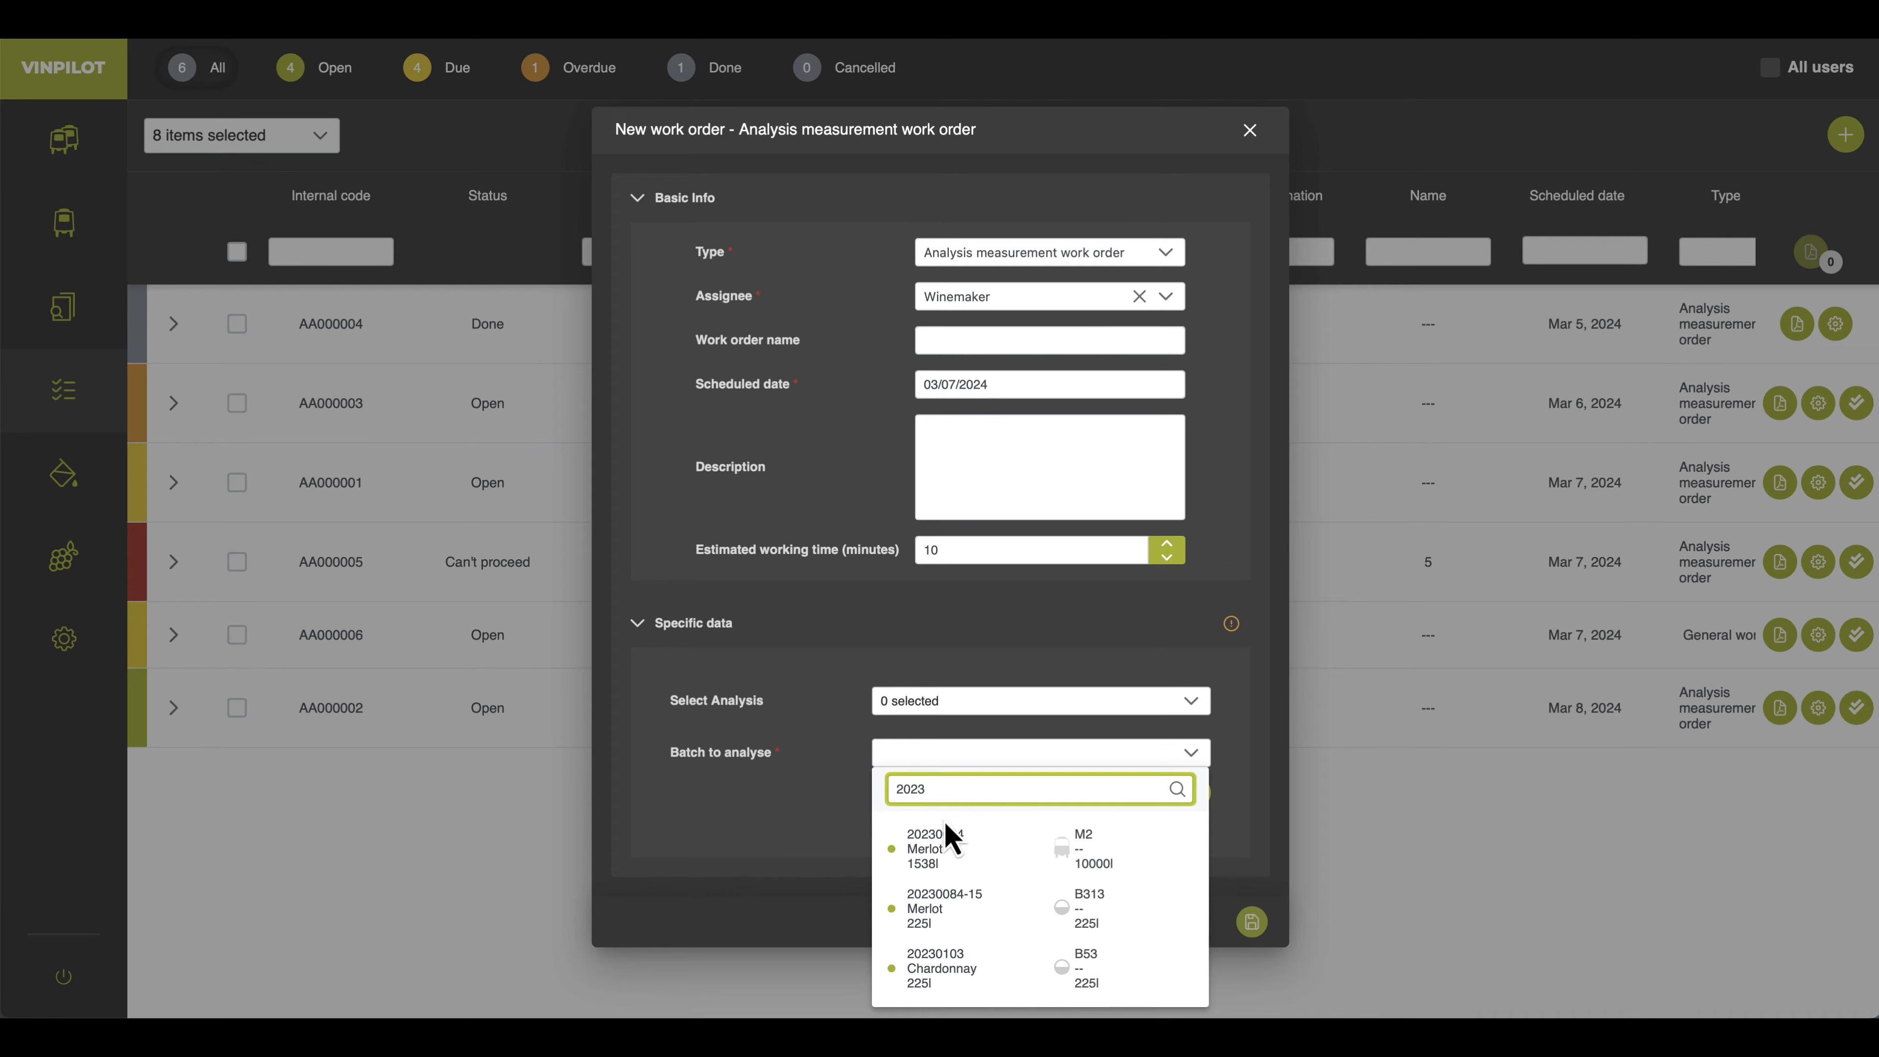
scroll(981, 873, "down", 6)
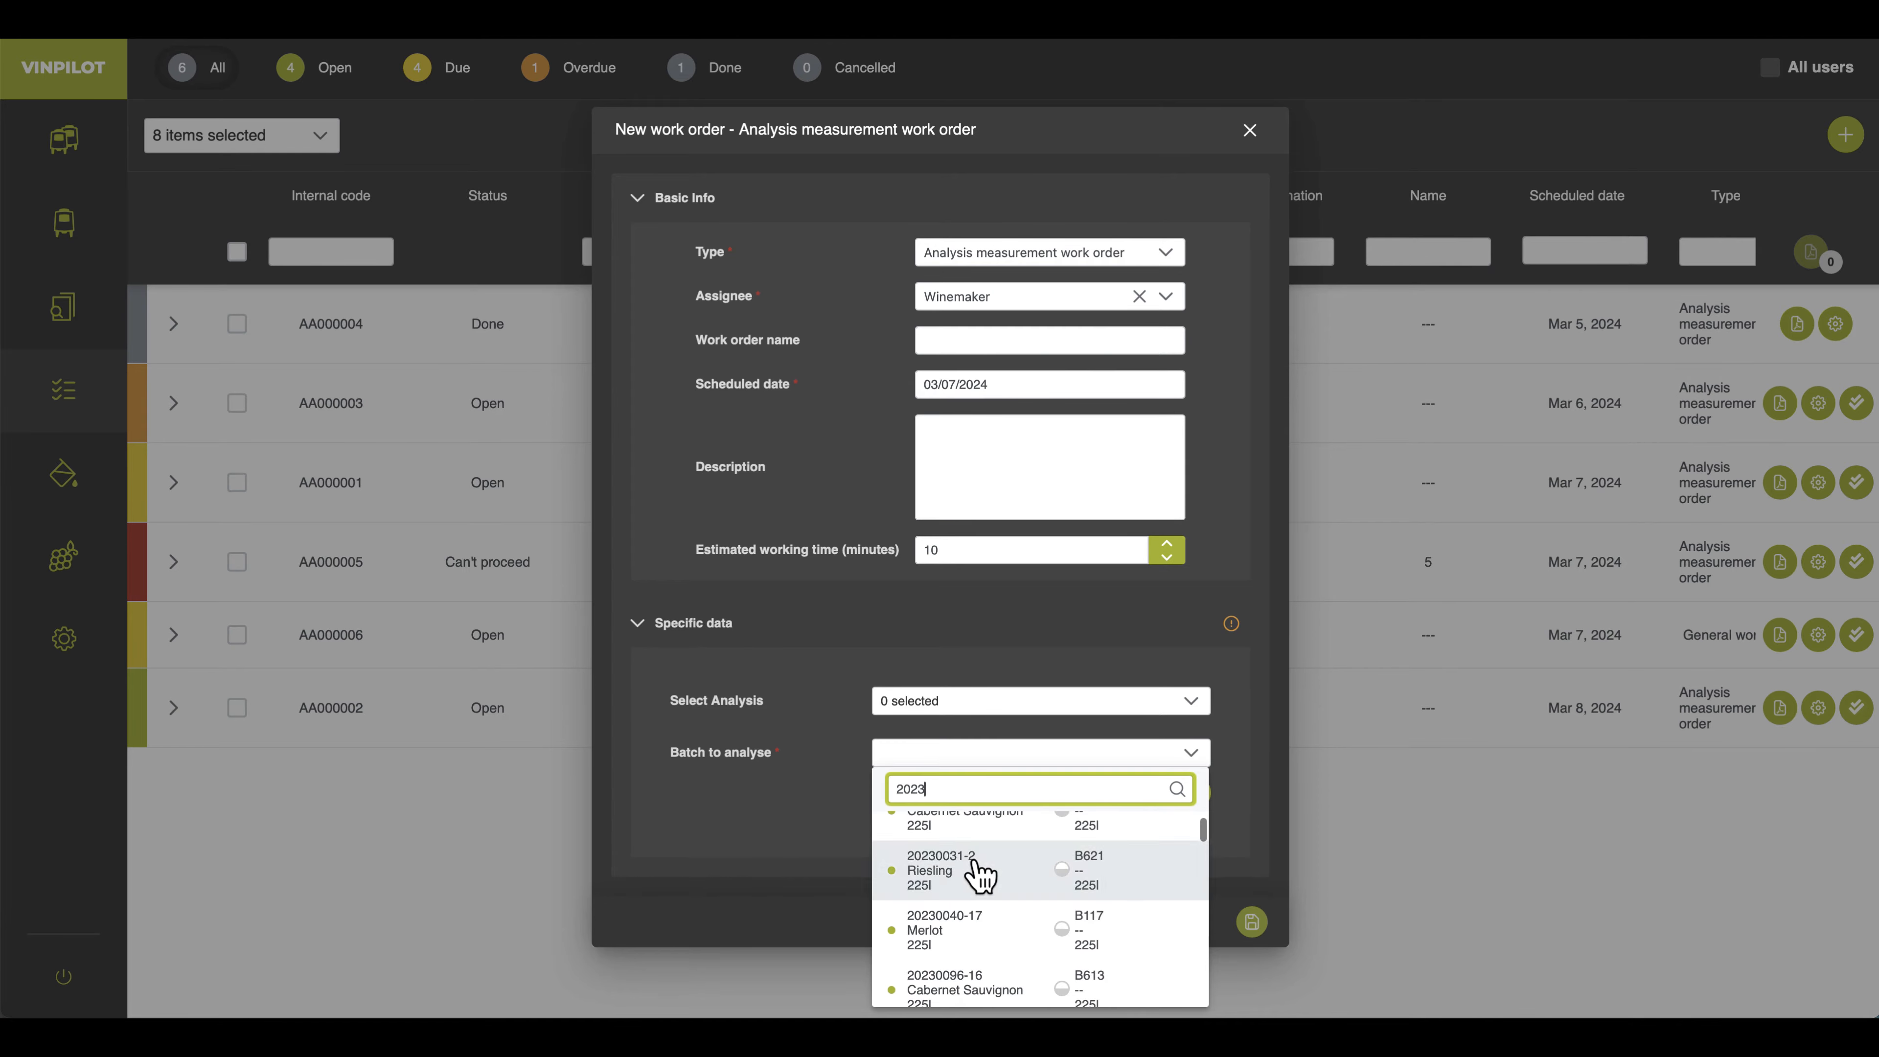
scroll(980, 873, "up", 6)
type("3")
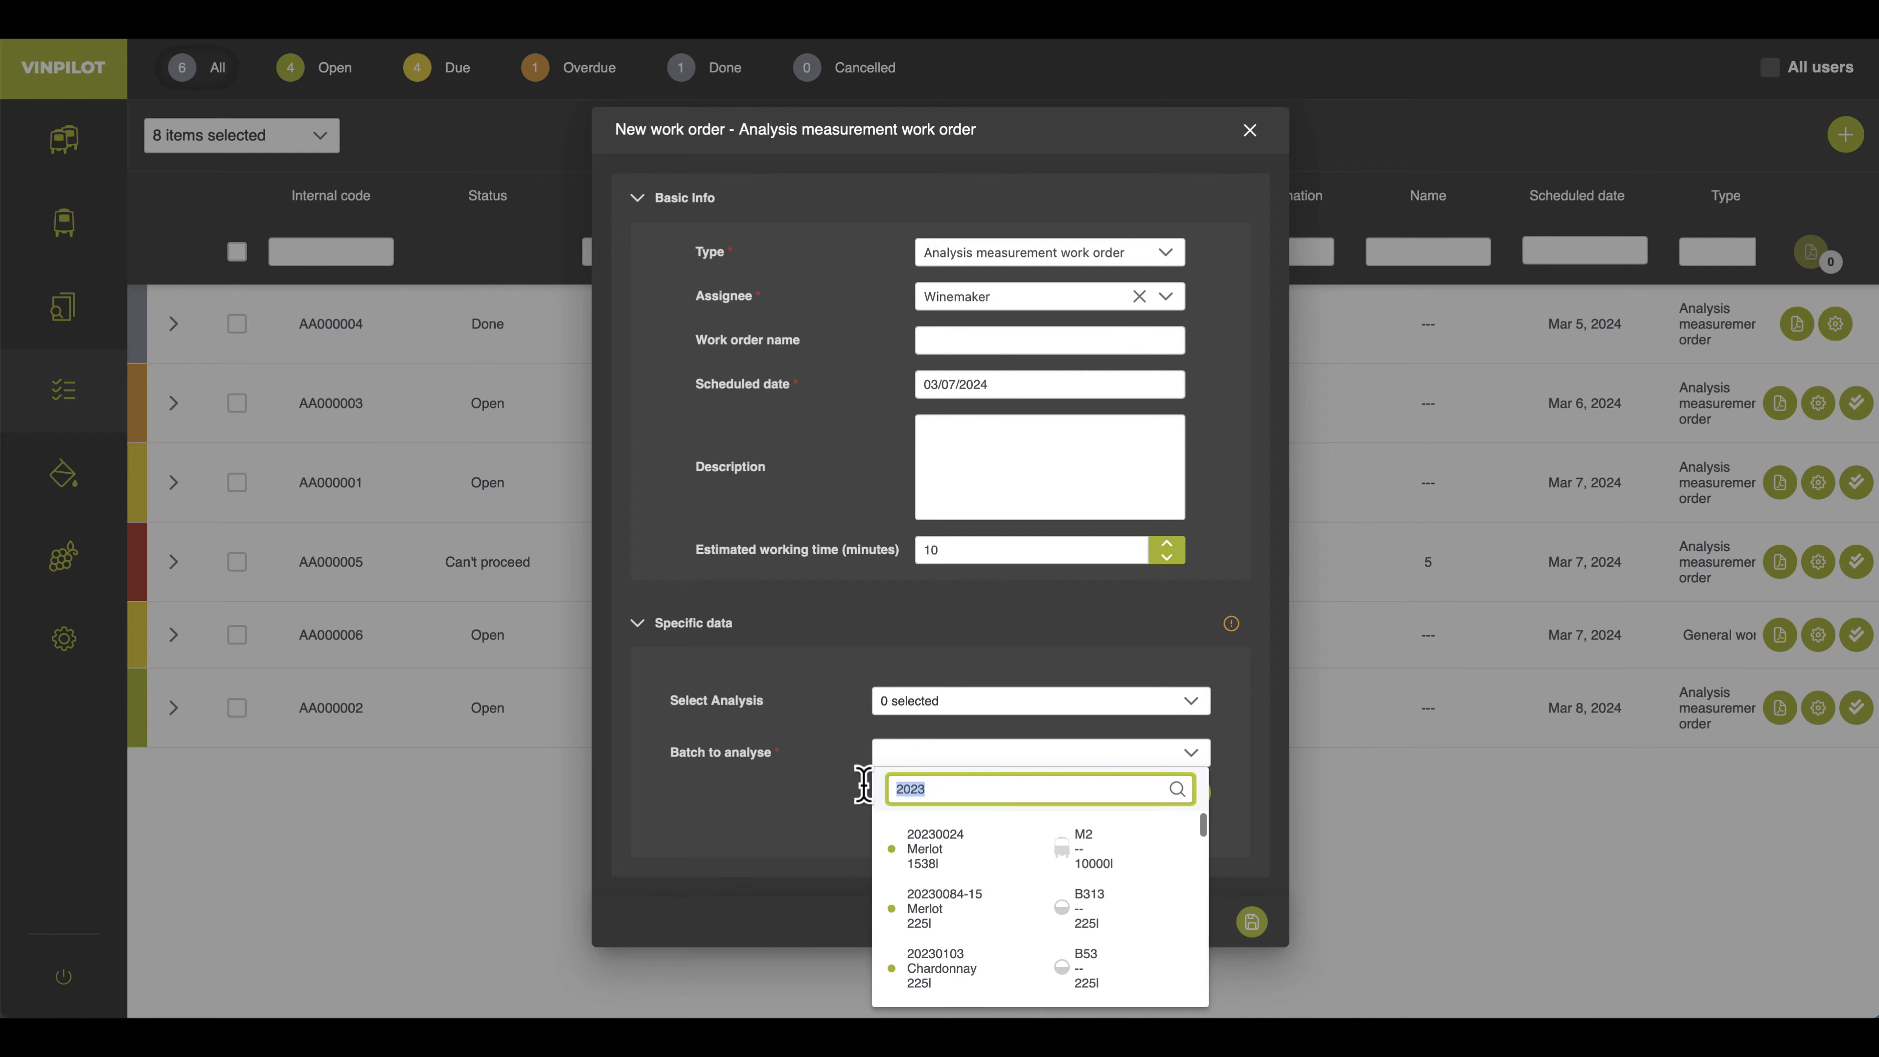
left_click(864, 794)
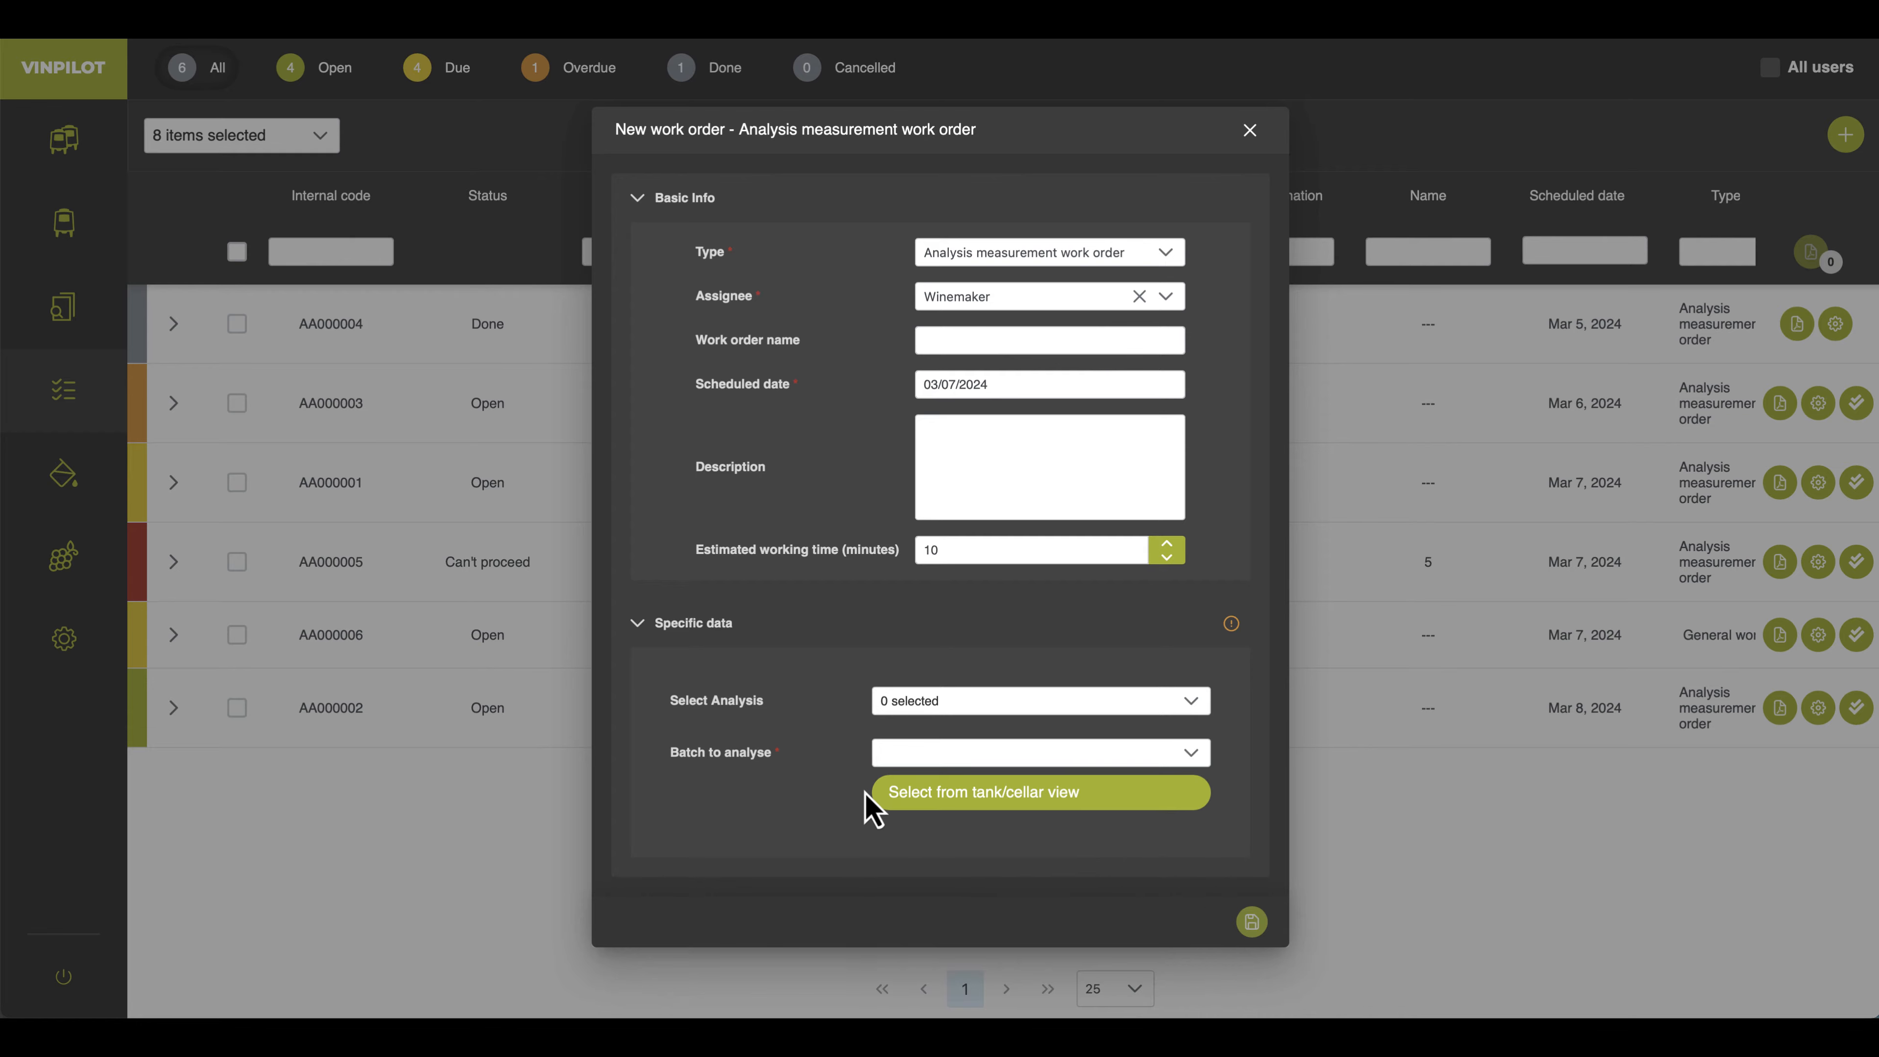
Select tanks T22, T23 and T24 from the cellar overview as the batches to analyse
left_click(952, 807)
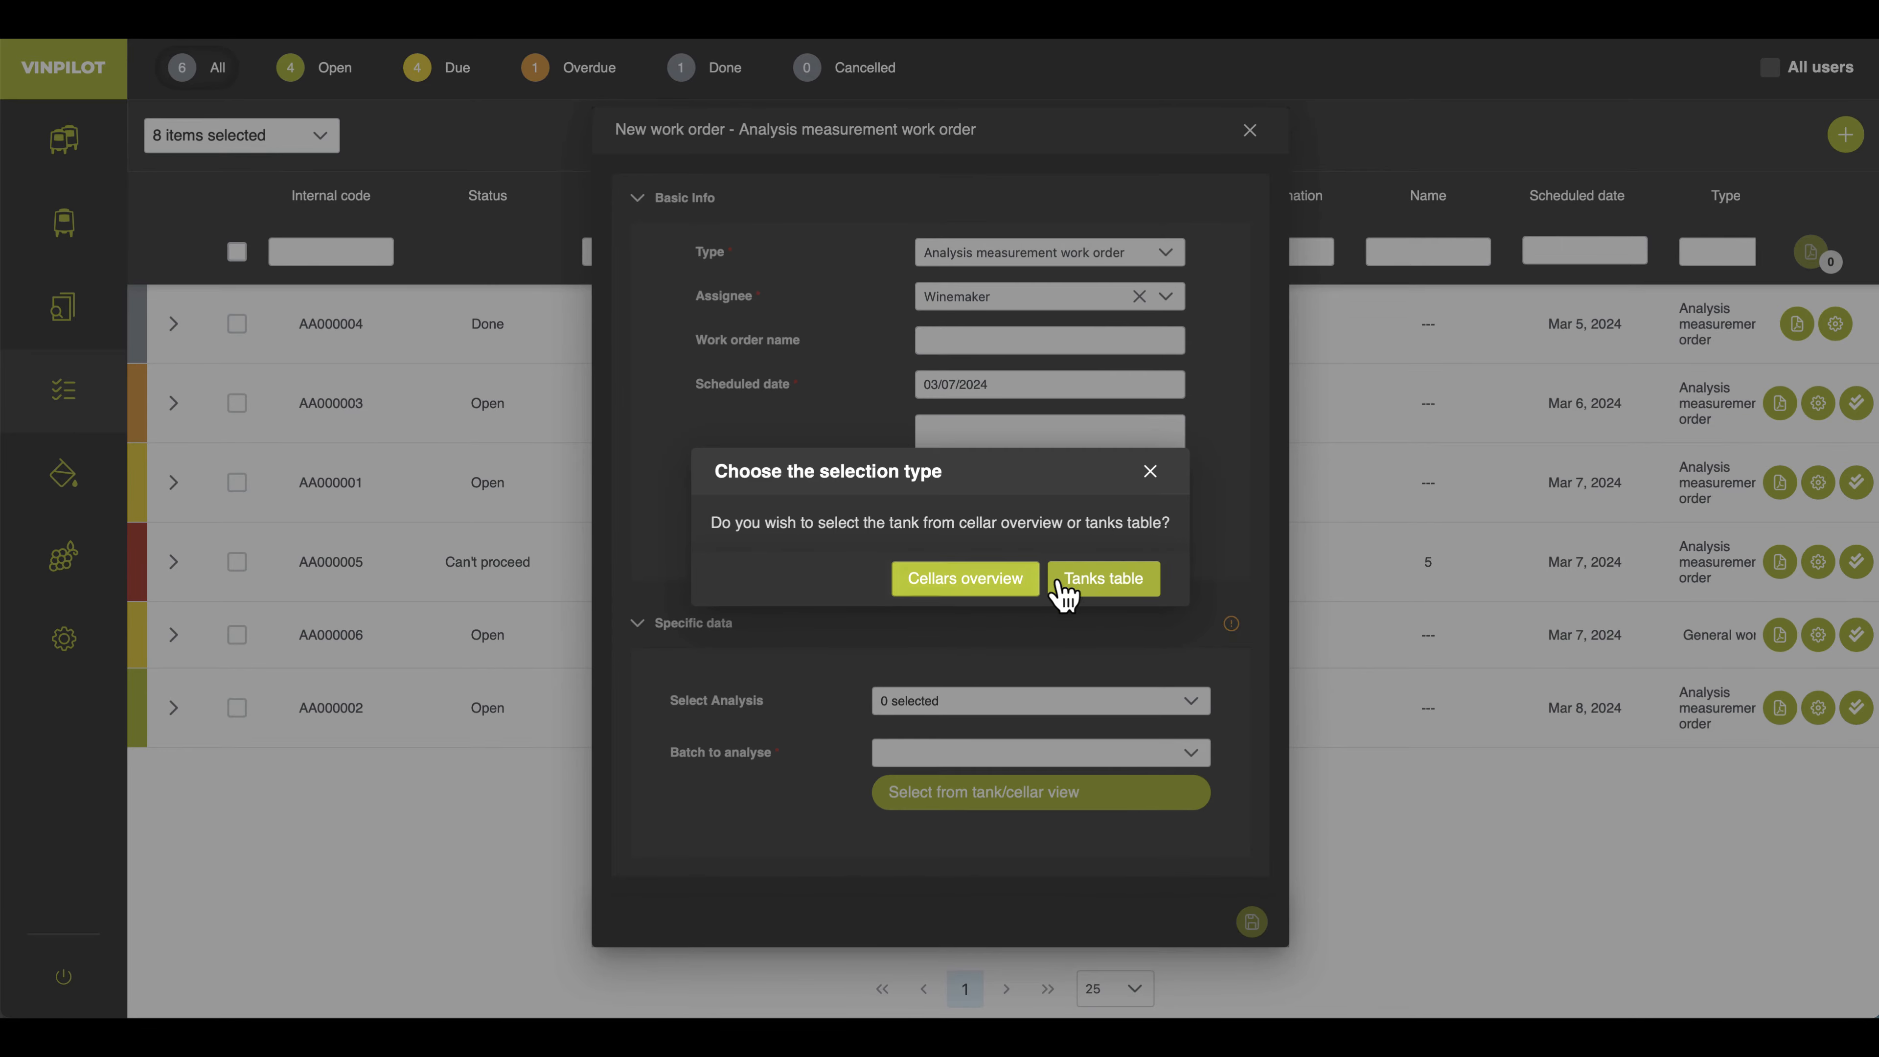
left_click(1023, 585)
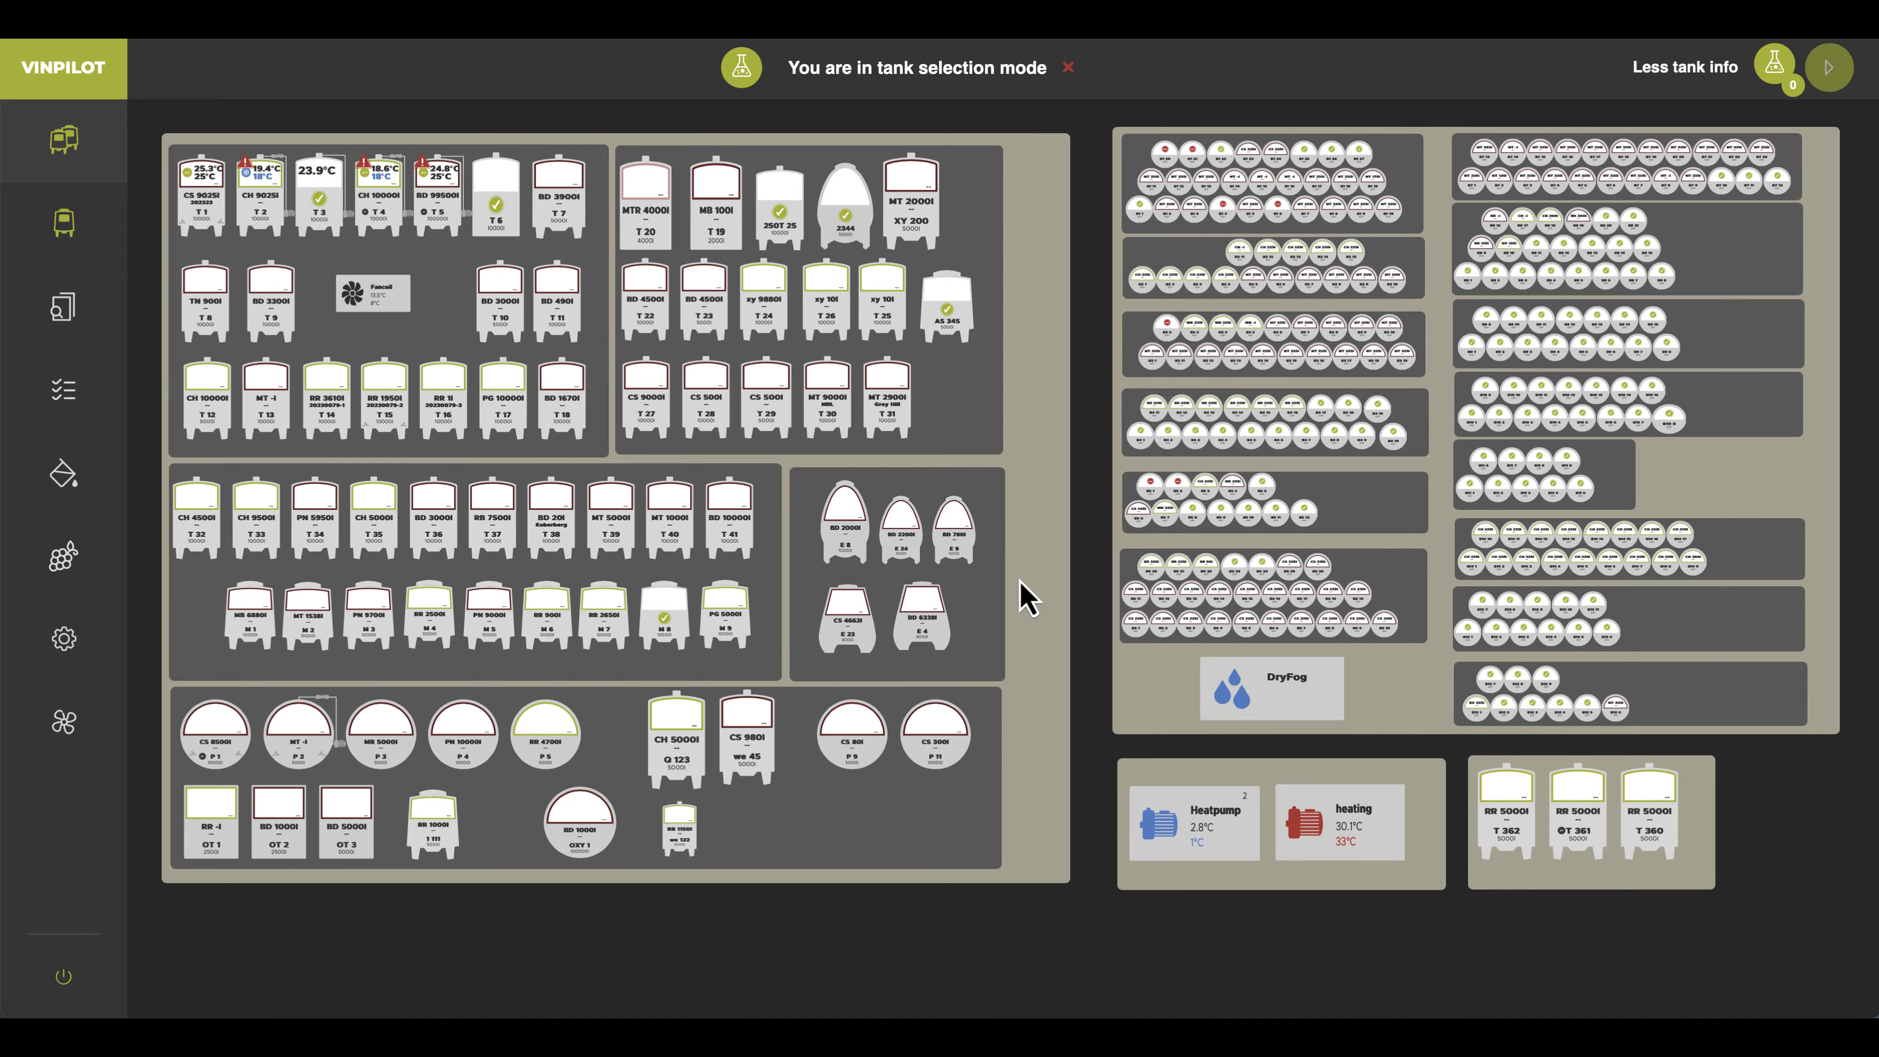
left_click(649, 326)
left_click(704, 326)
left_click(762, 326)
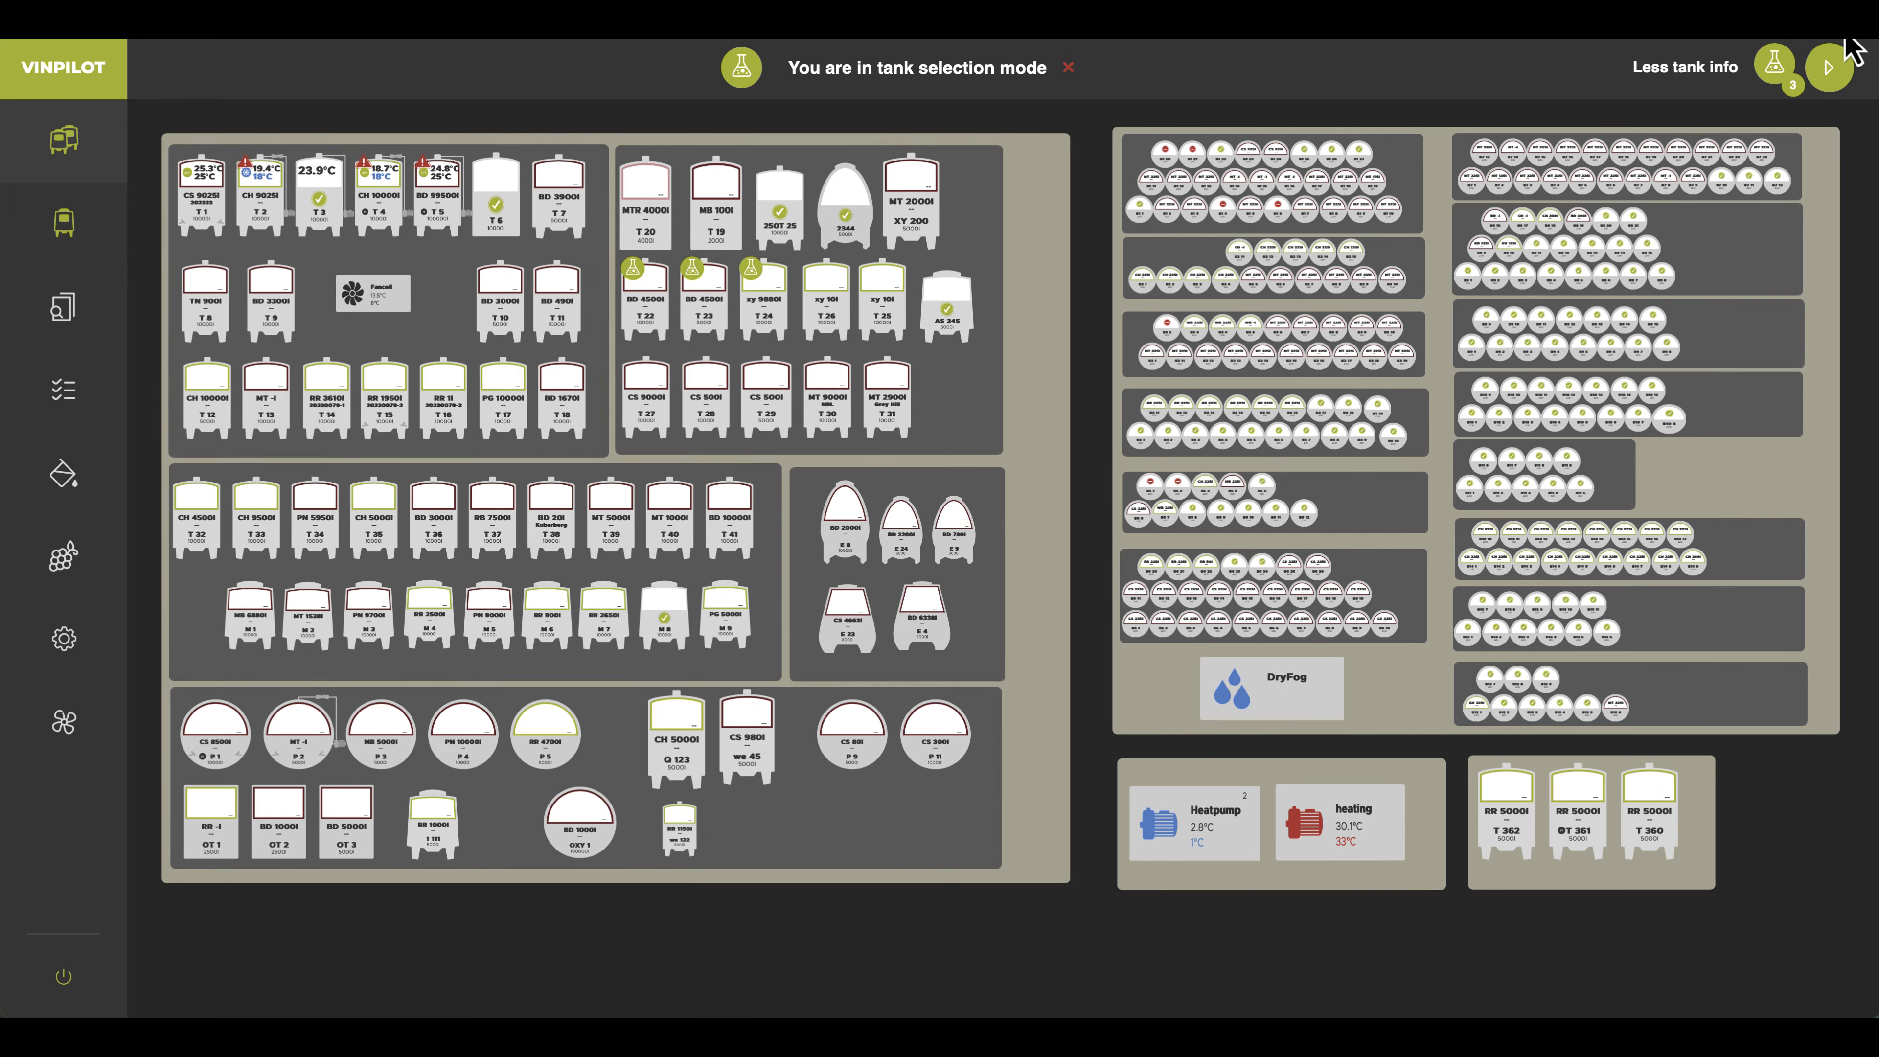
left_click(1829, 68)
scroll(986, 762, "down", 1)
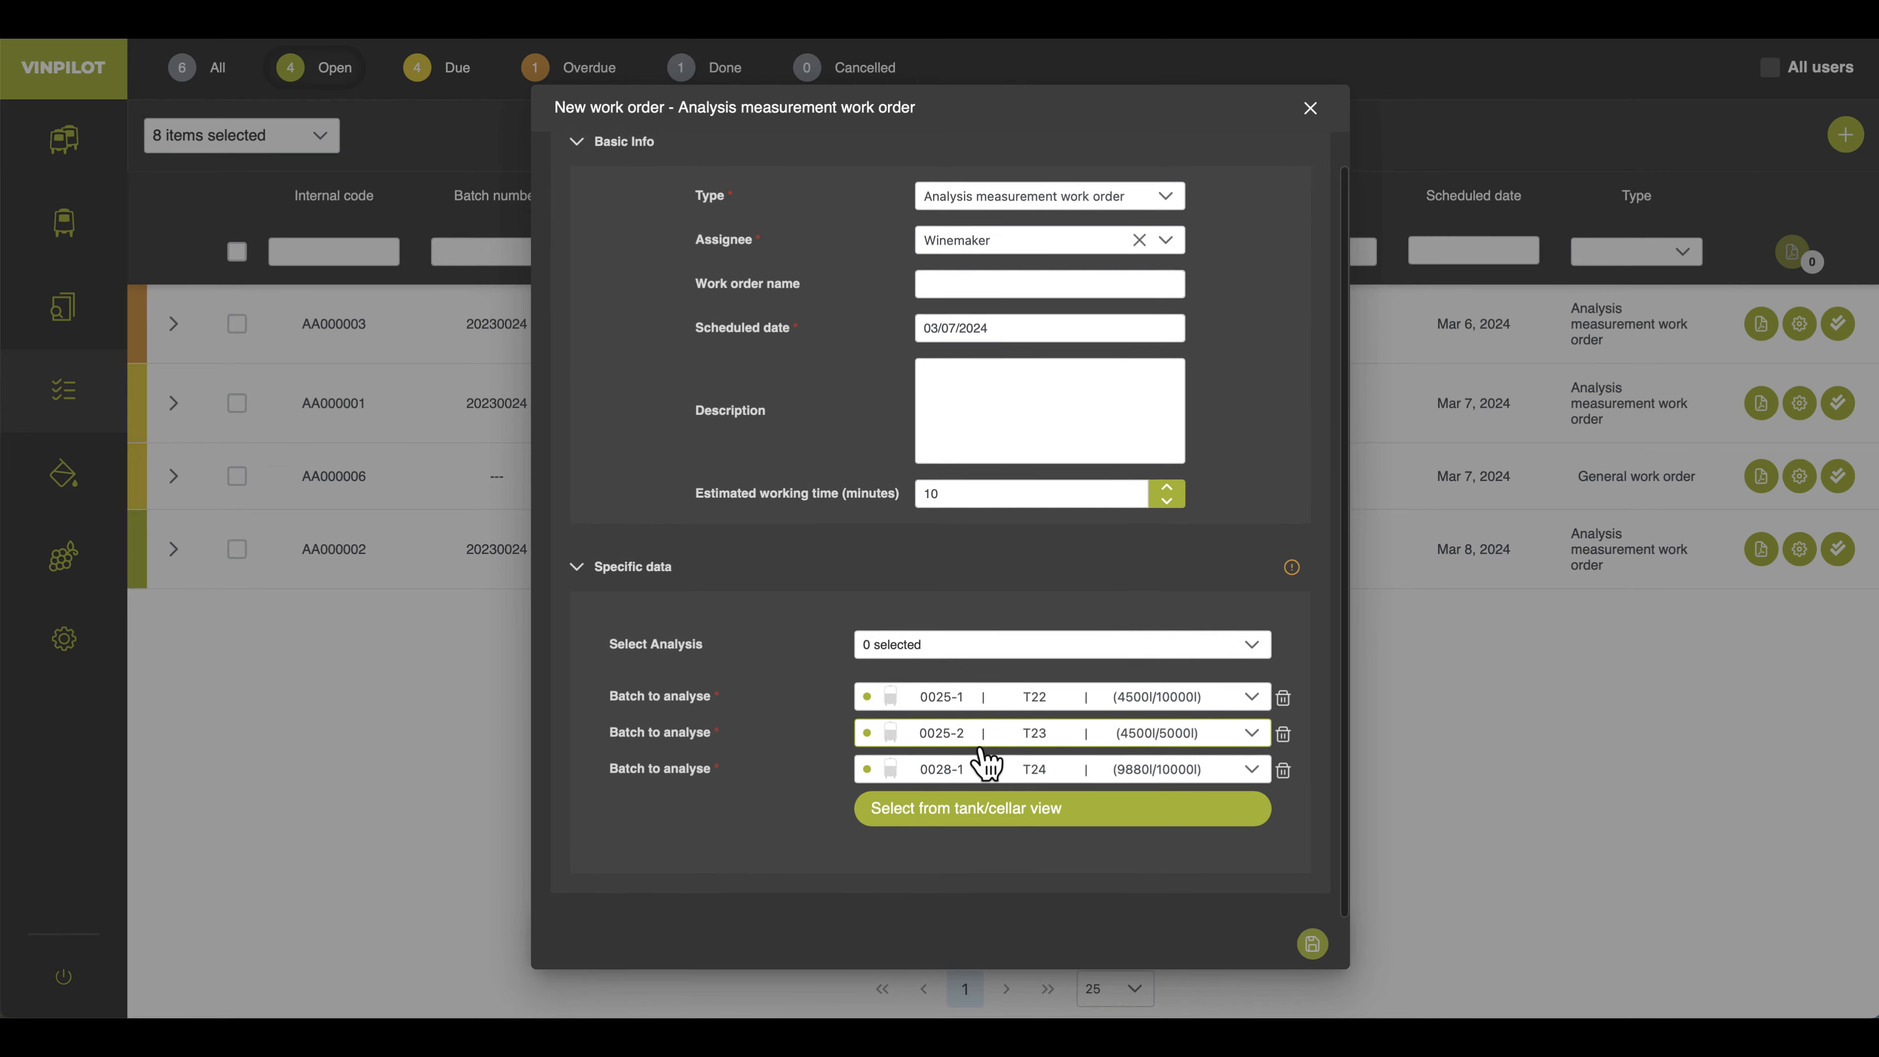
Choose Density as the analysis for the analysis measurement work order
left_click(991, 645)
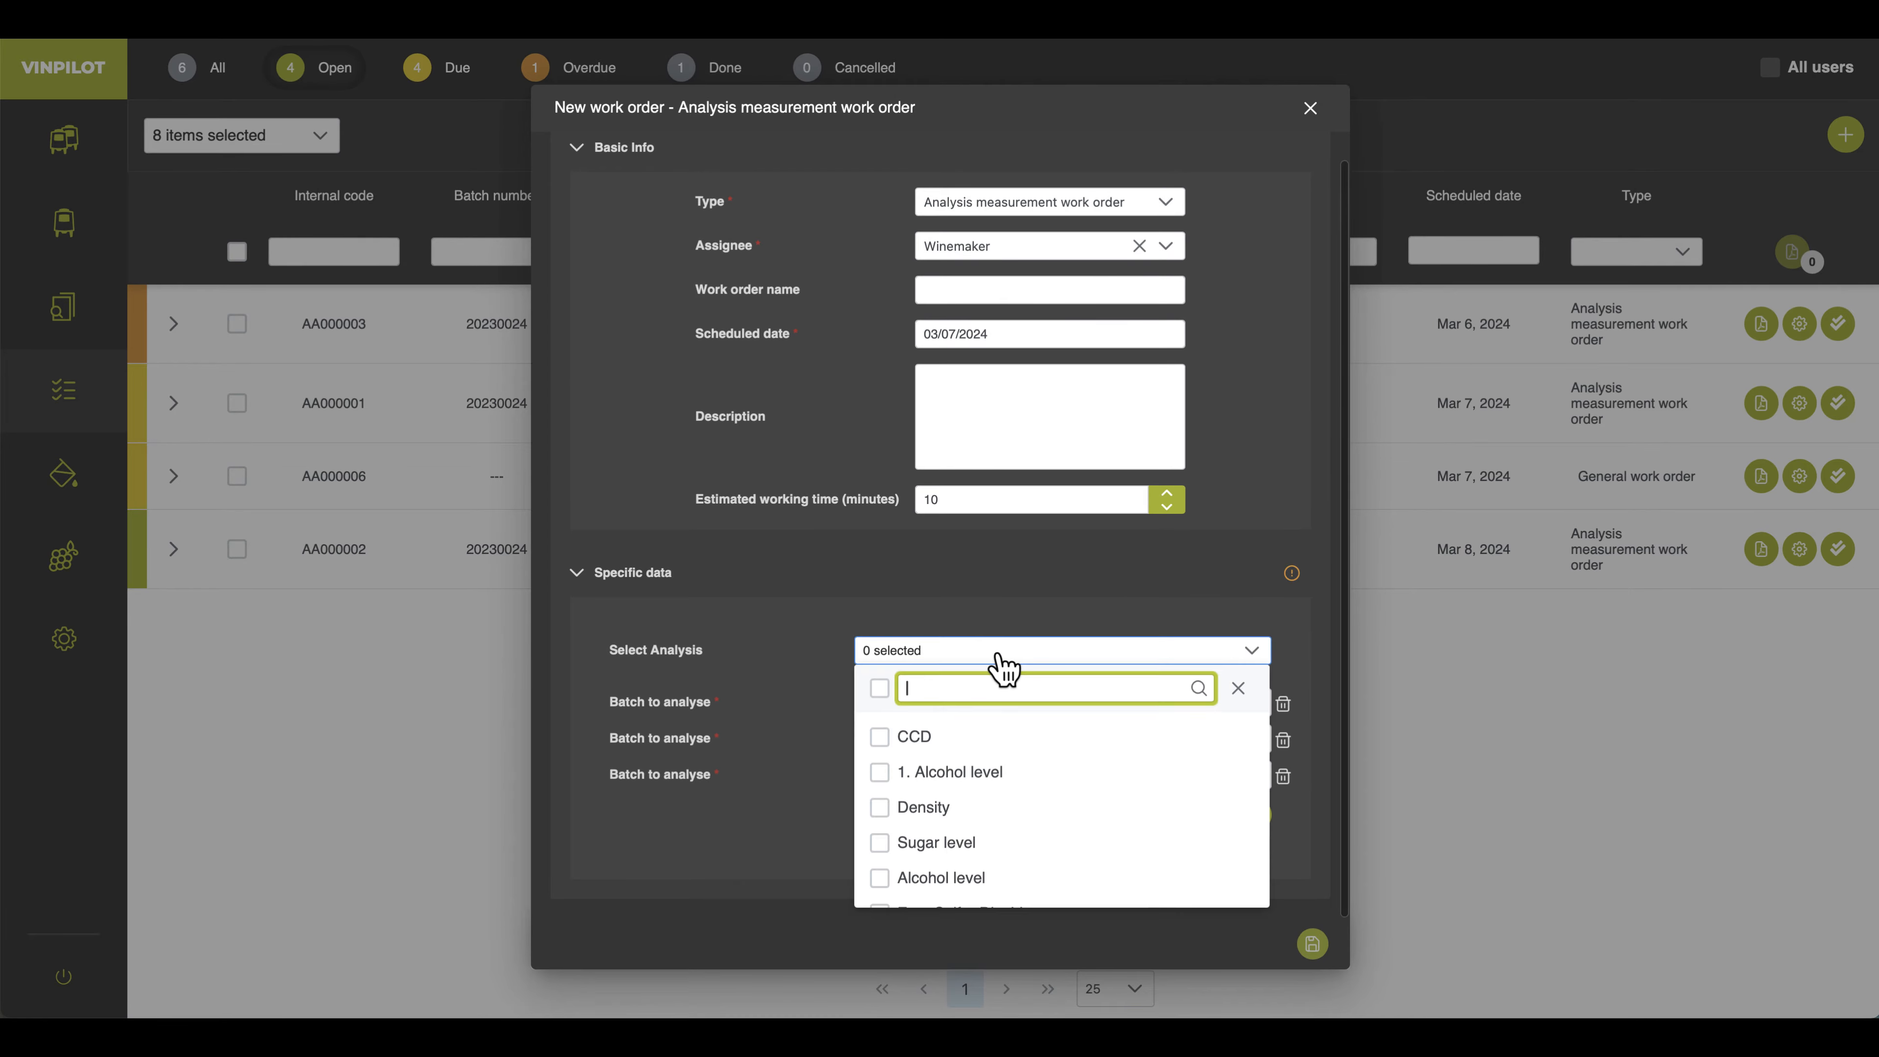
scroll(954, 789, "down", 1)
left_click(940, 758)
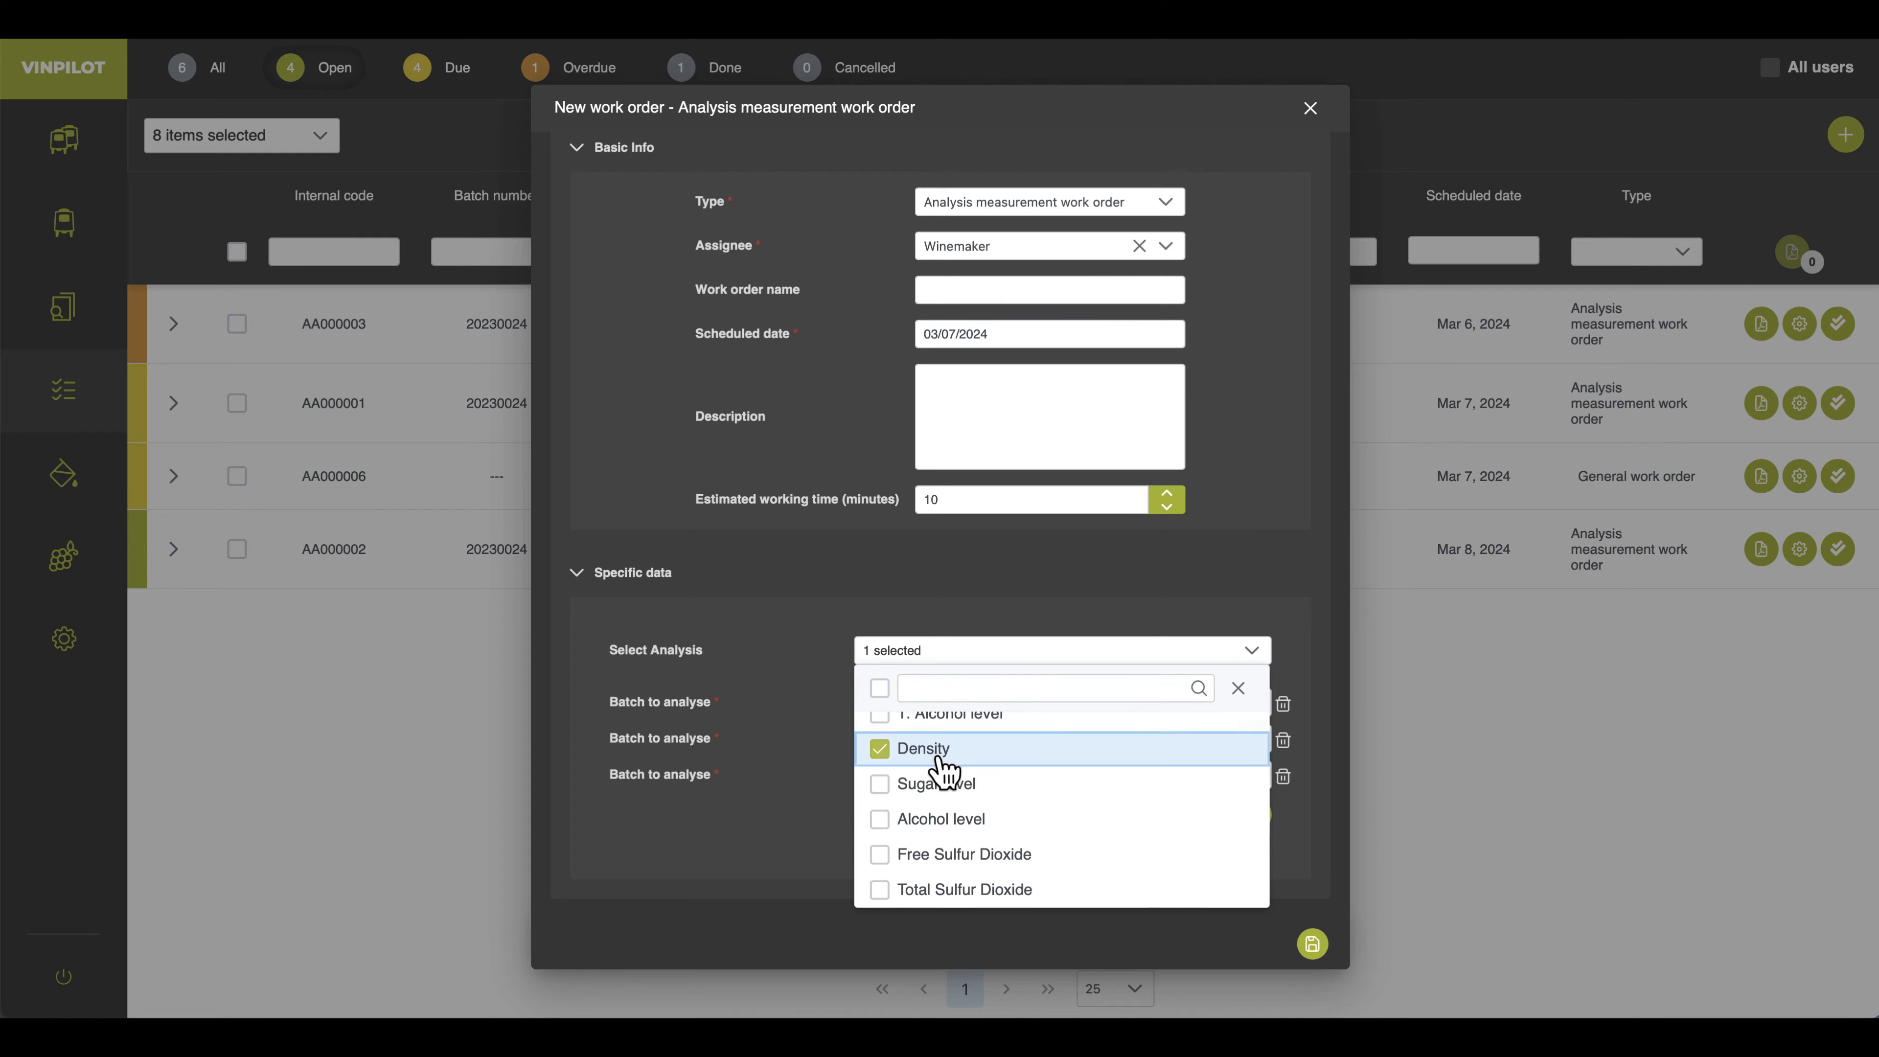
left_click(1107, 628)
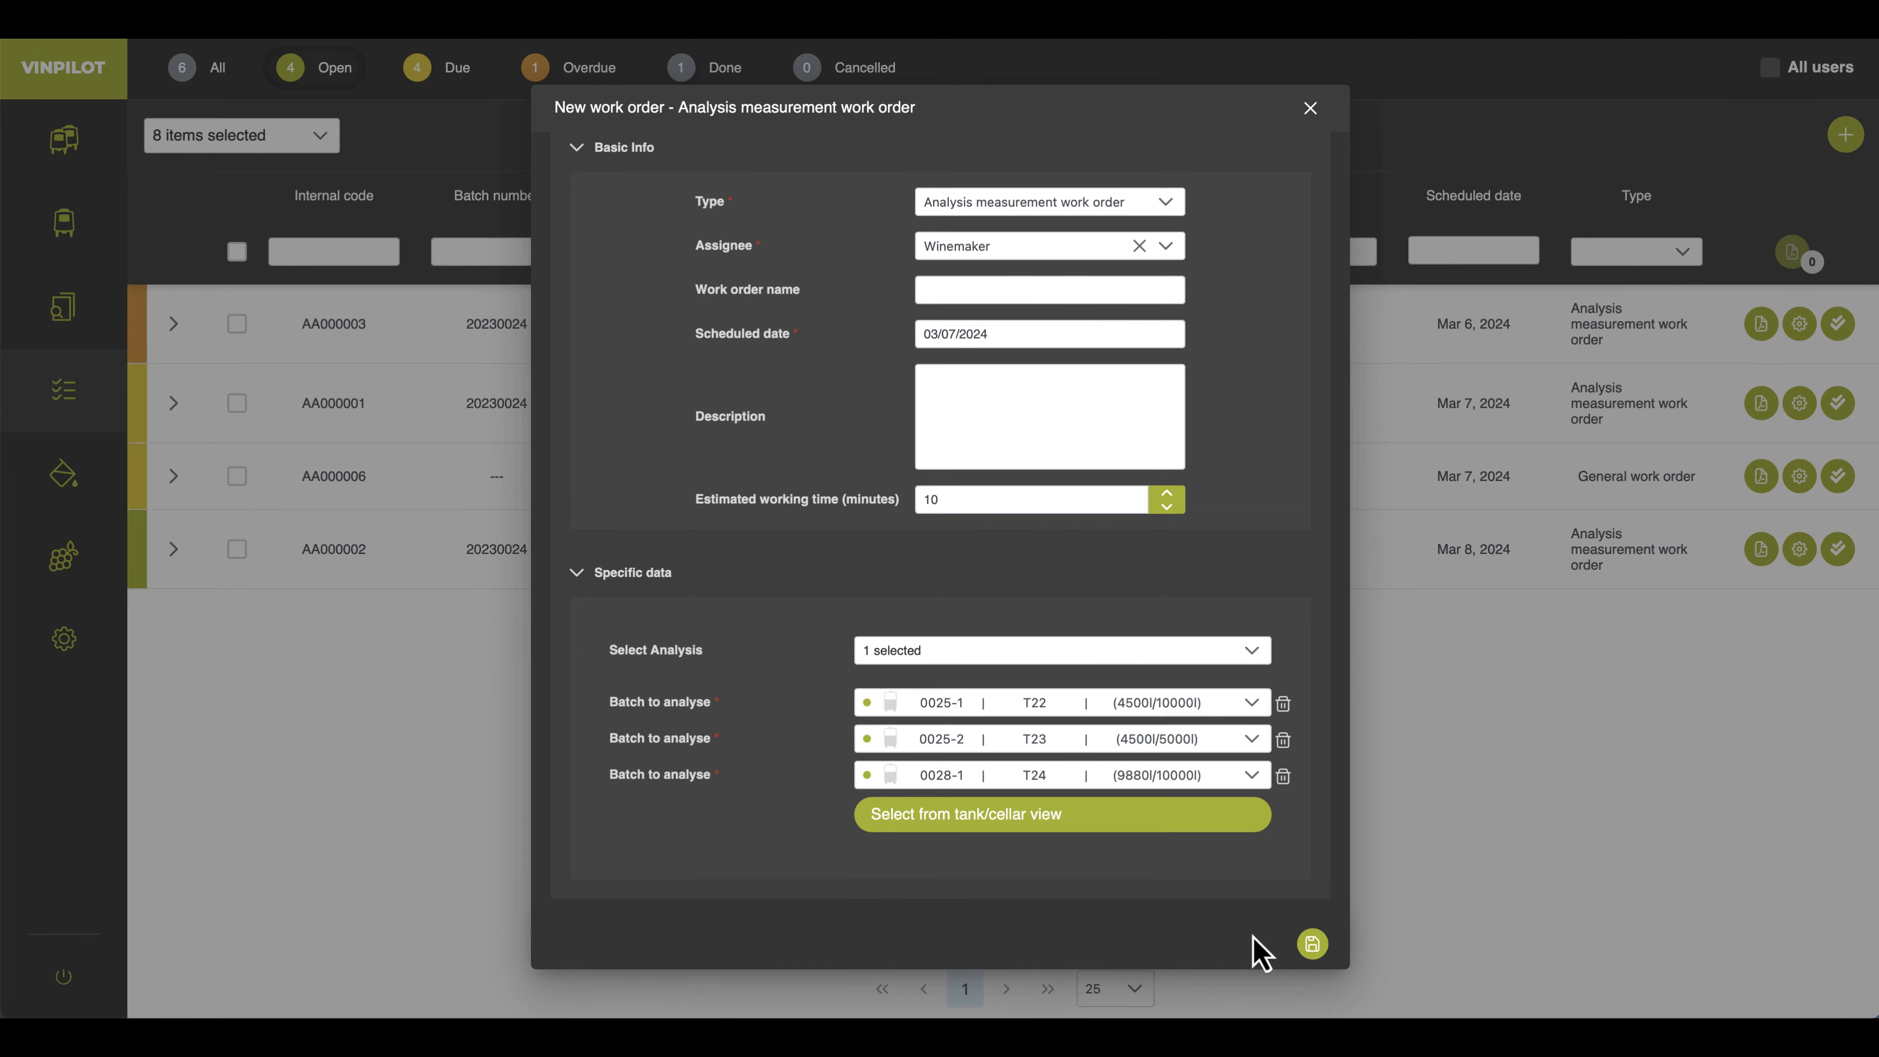
Review the other available analyses without adding any, and save the analysis measurement work order
left_click(1260, 661)
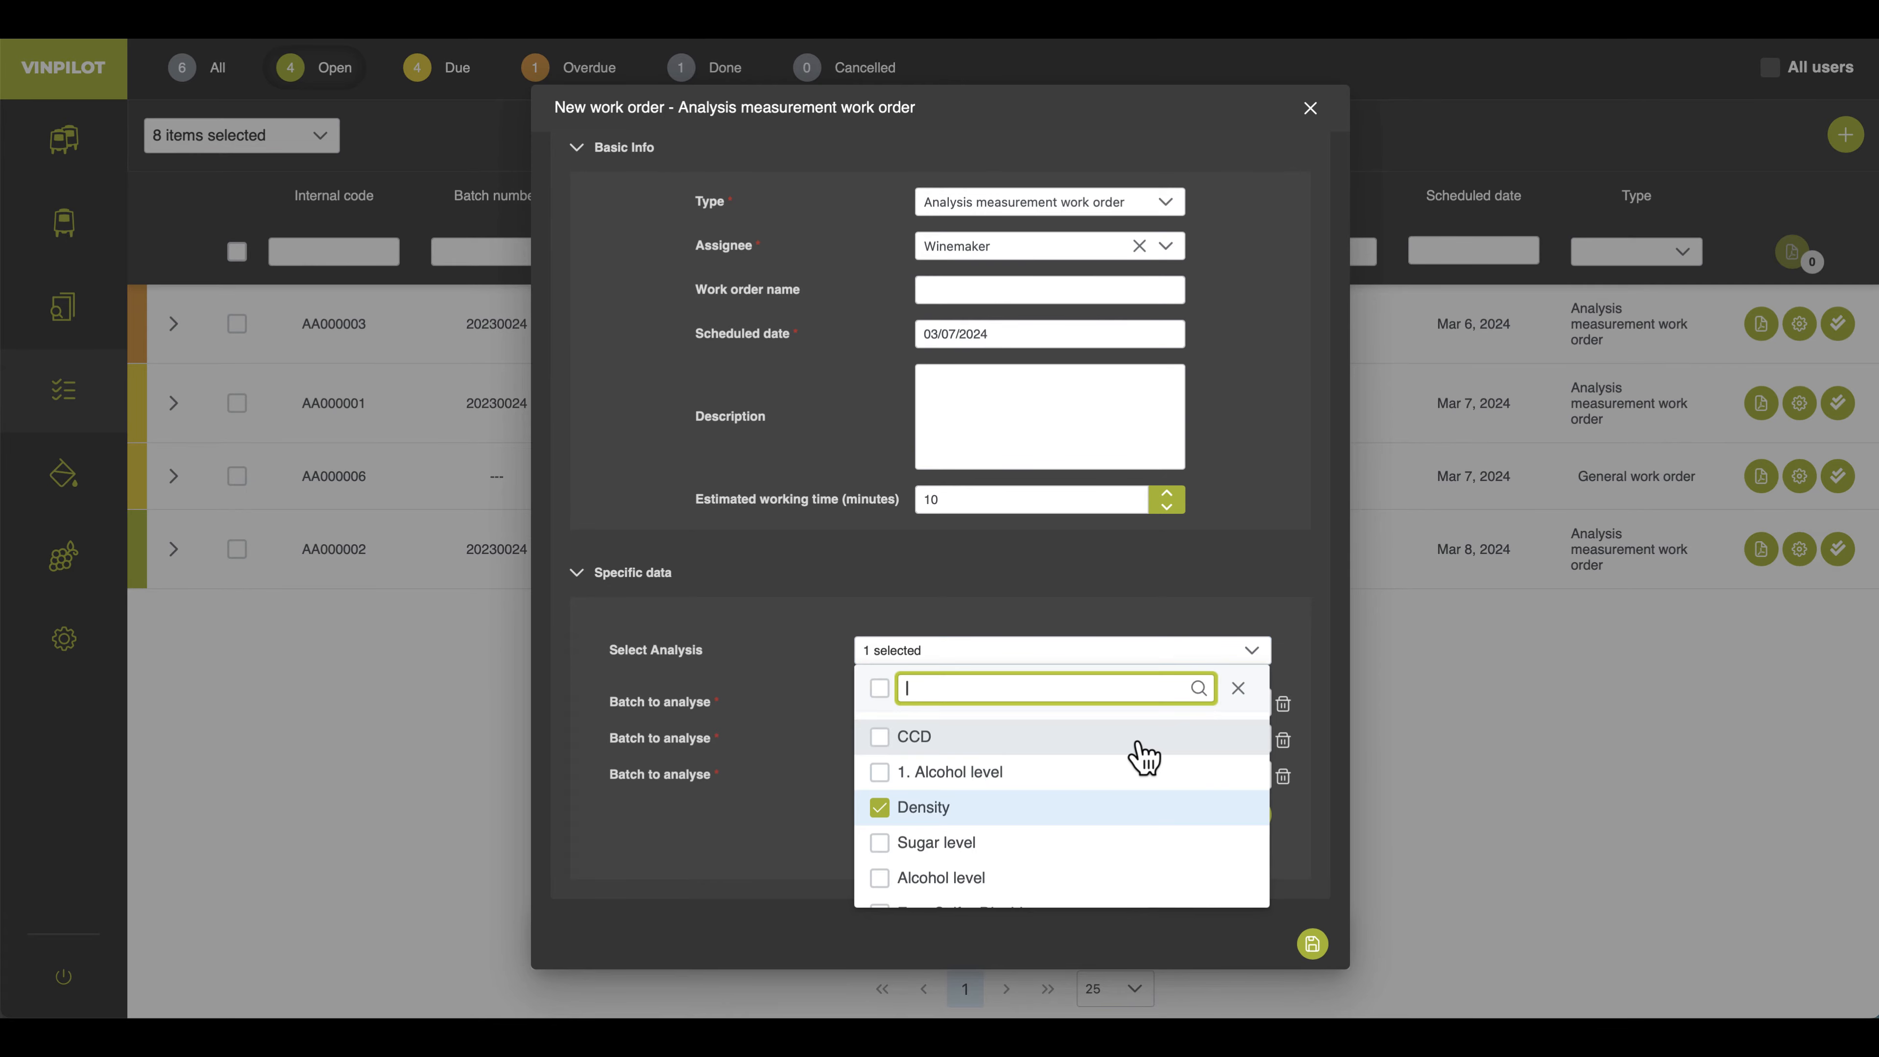
scroll(1133, 759, "down", 3)
scroll(1134, 797, "up", 3)
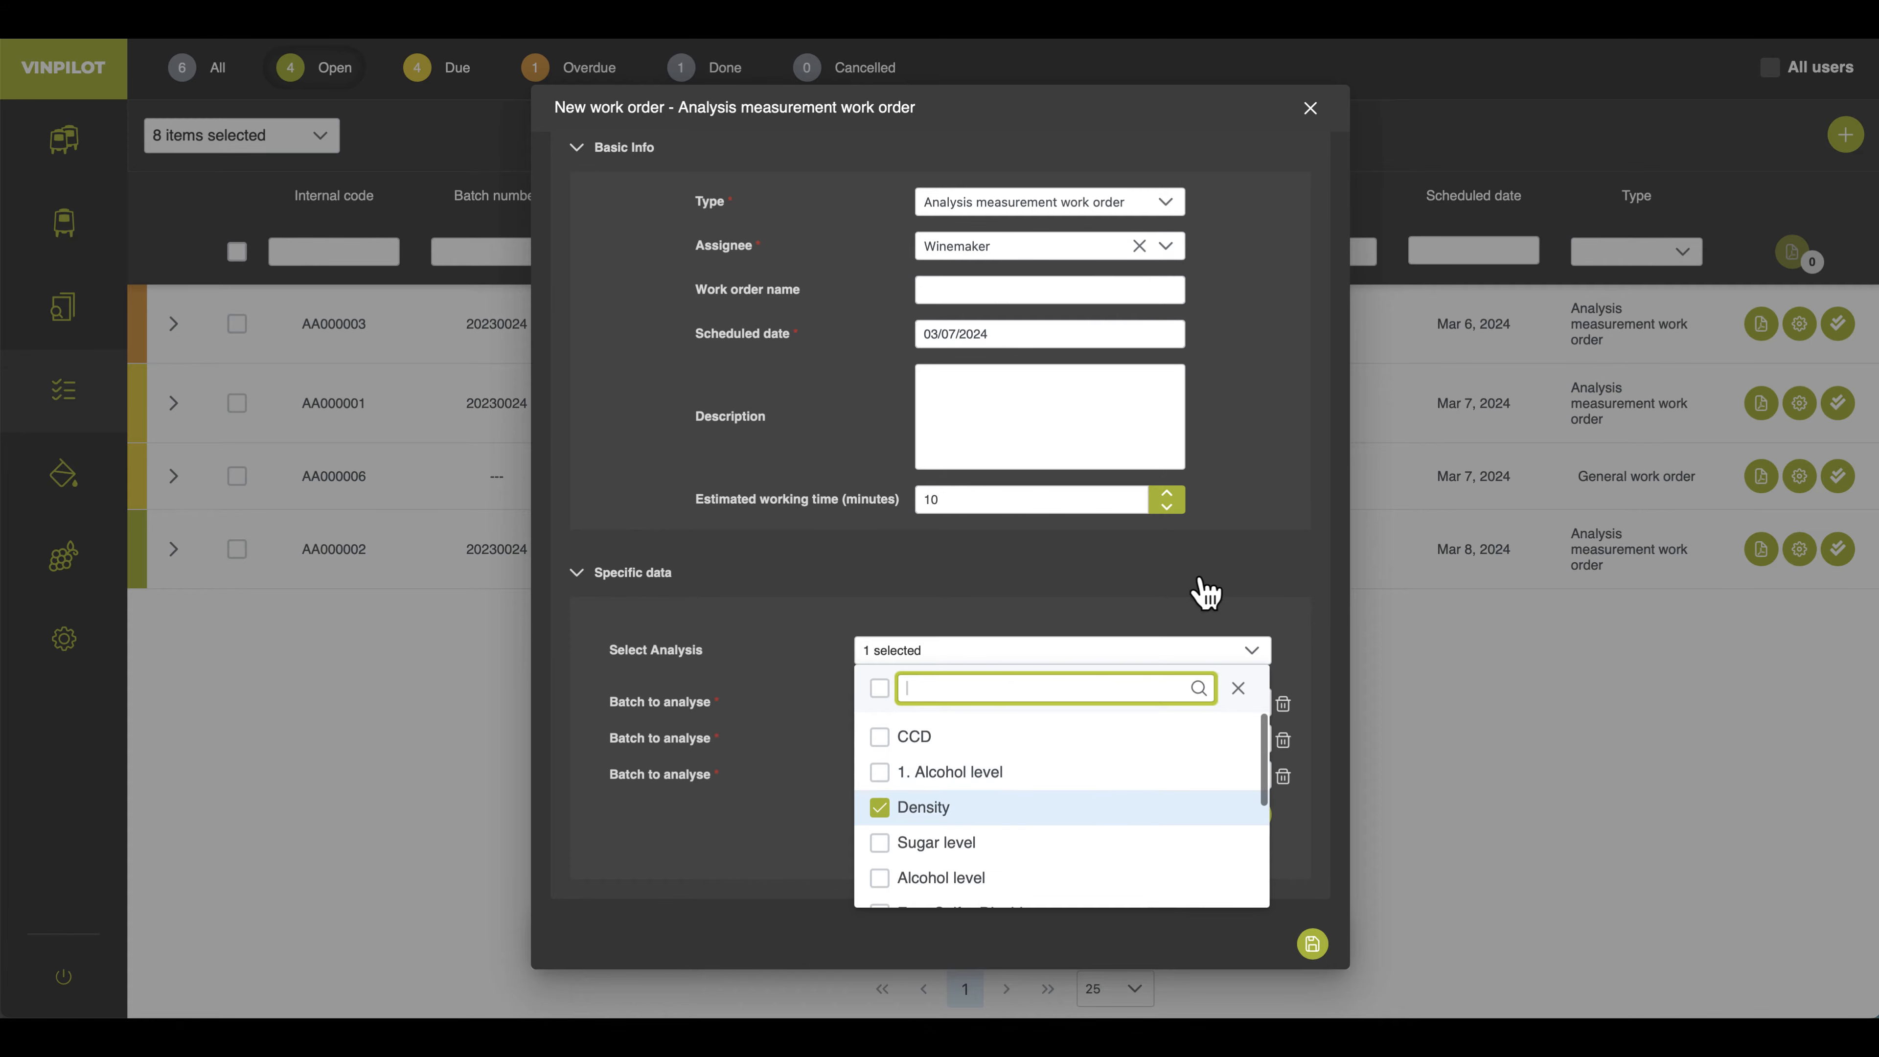
left_click(1196, 596)
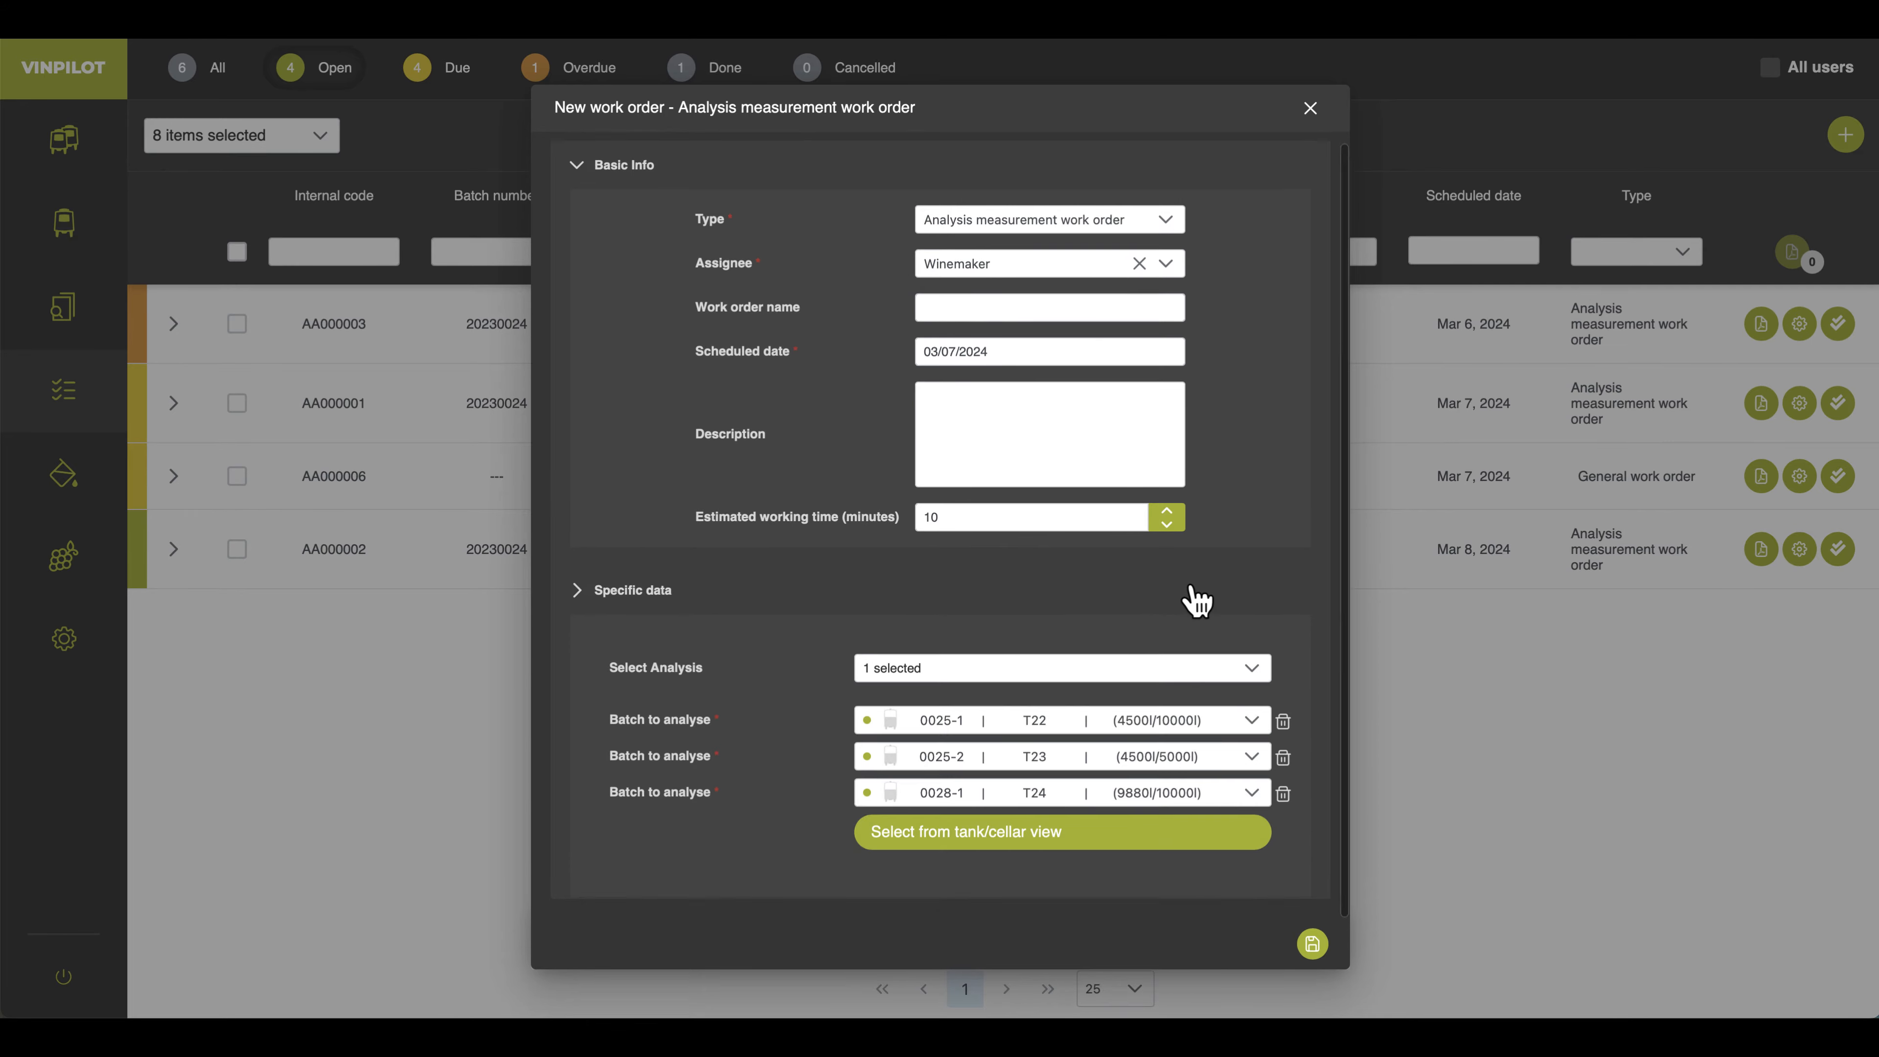
left_click(1313, 945)
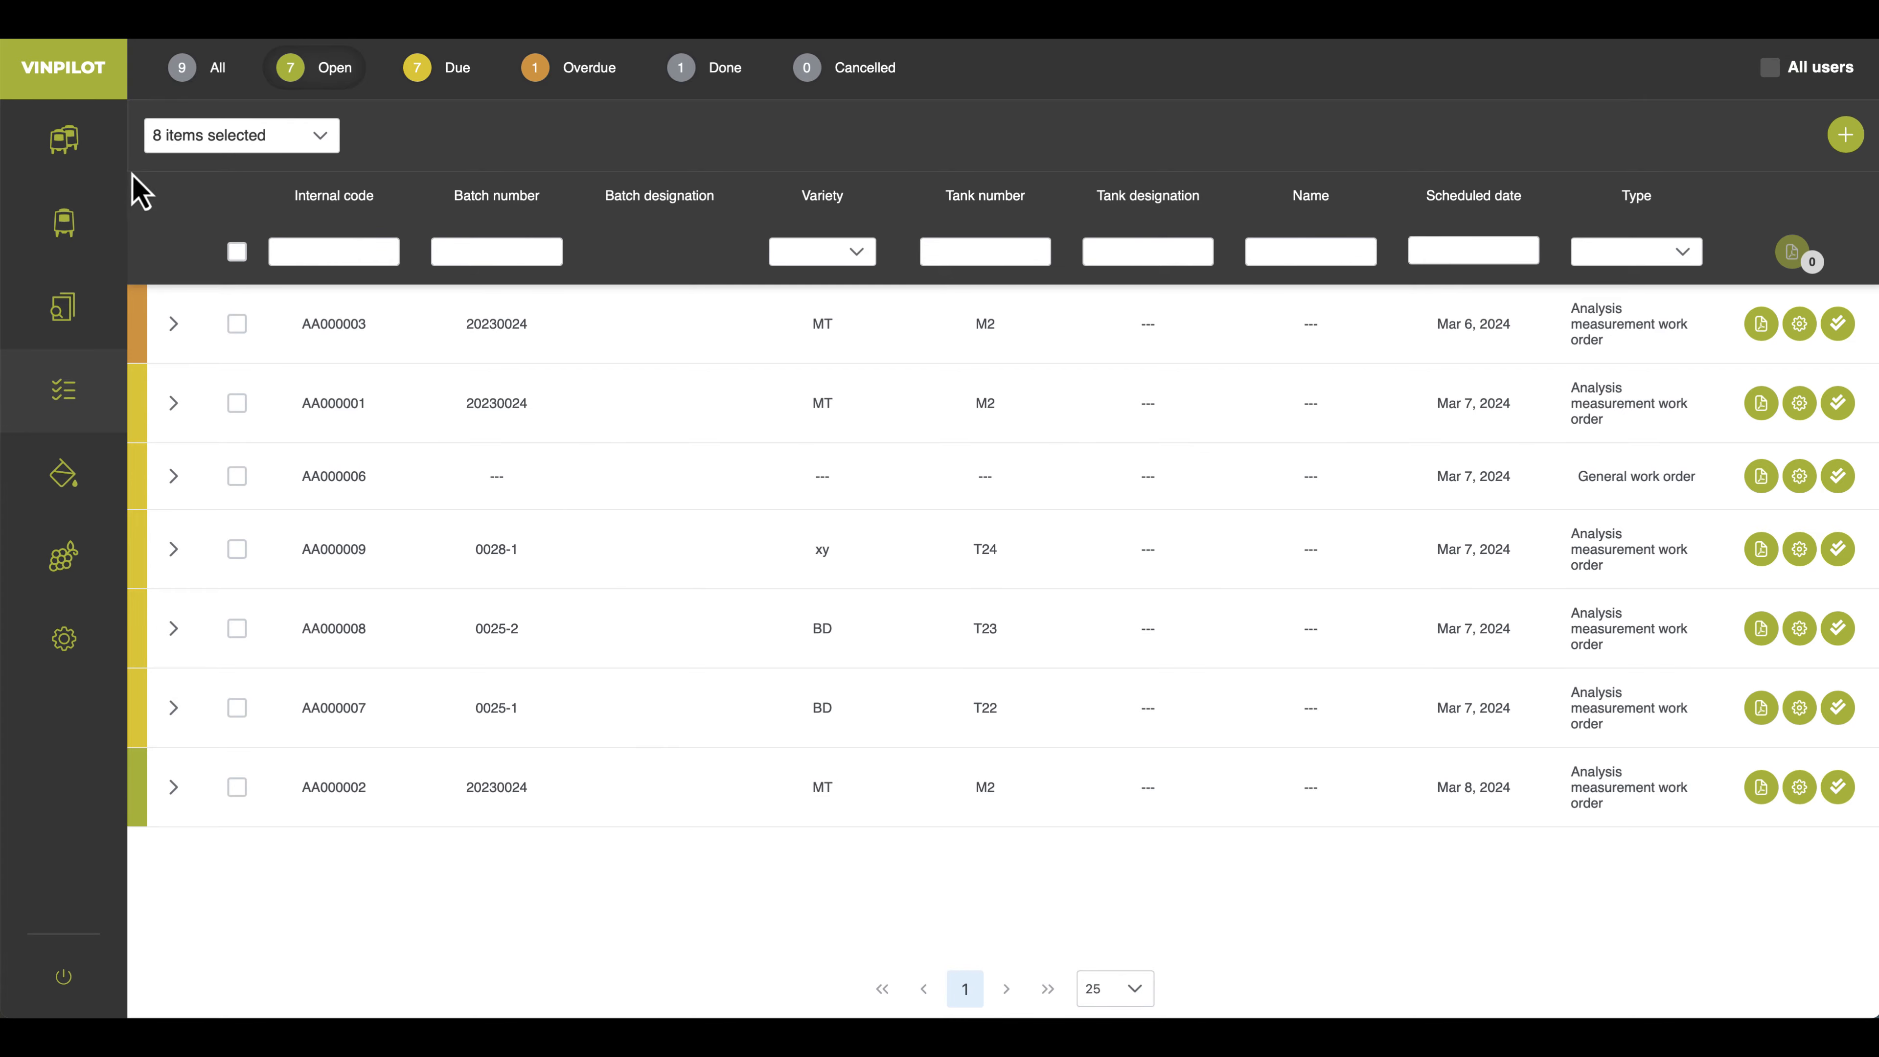
Open tank T22 from the cellar overview and look at the open work order listed on its batch page
left_click(96, 171)
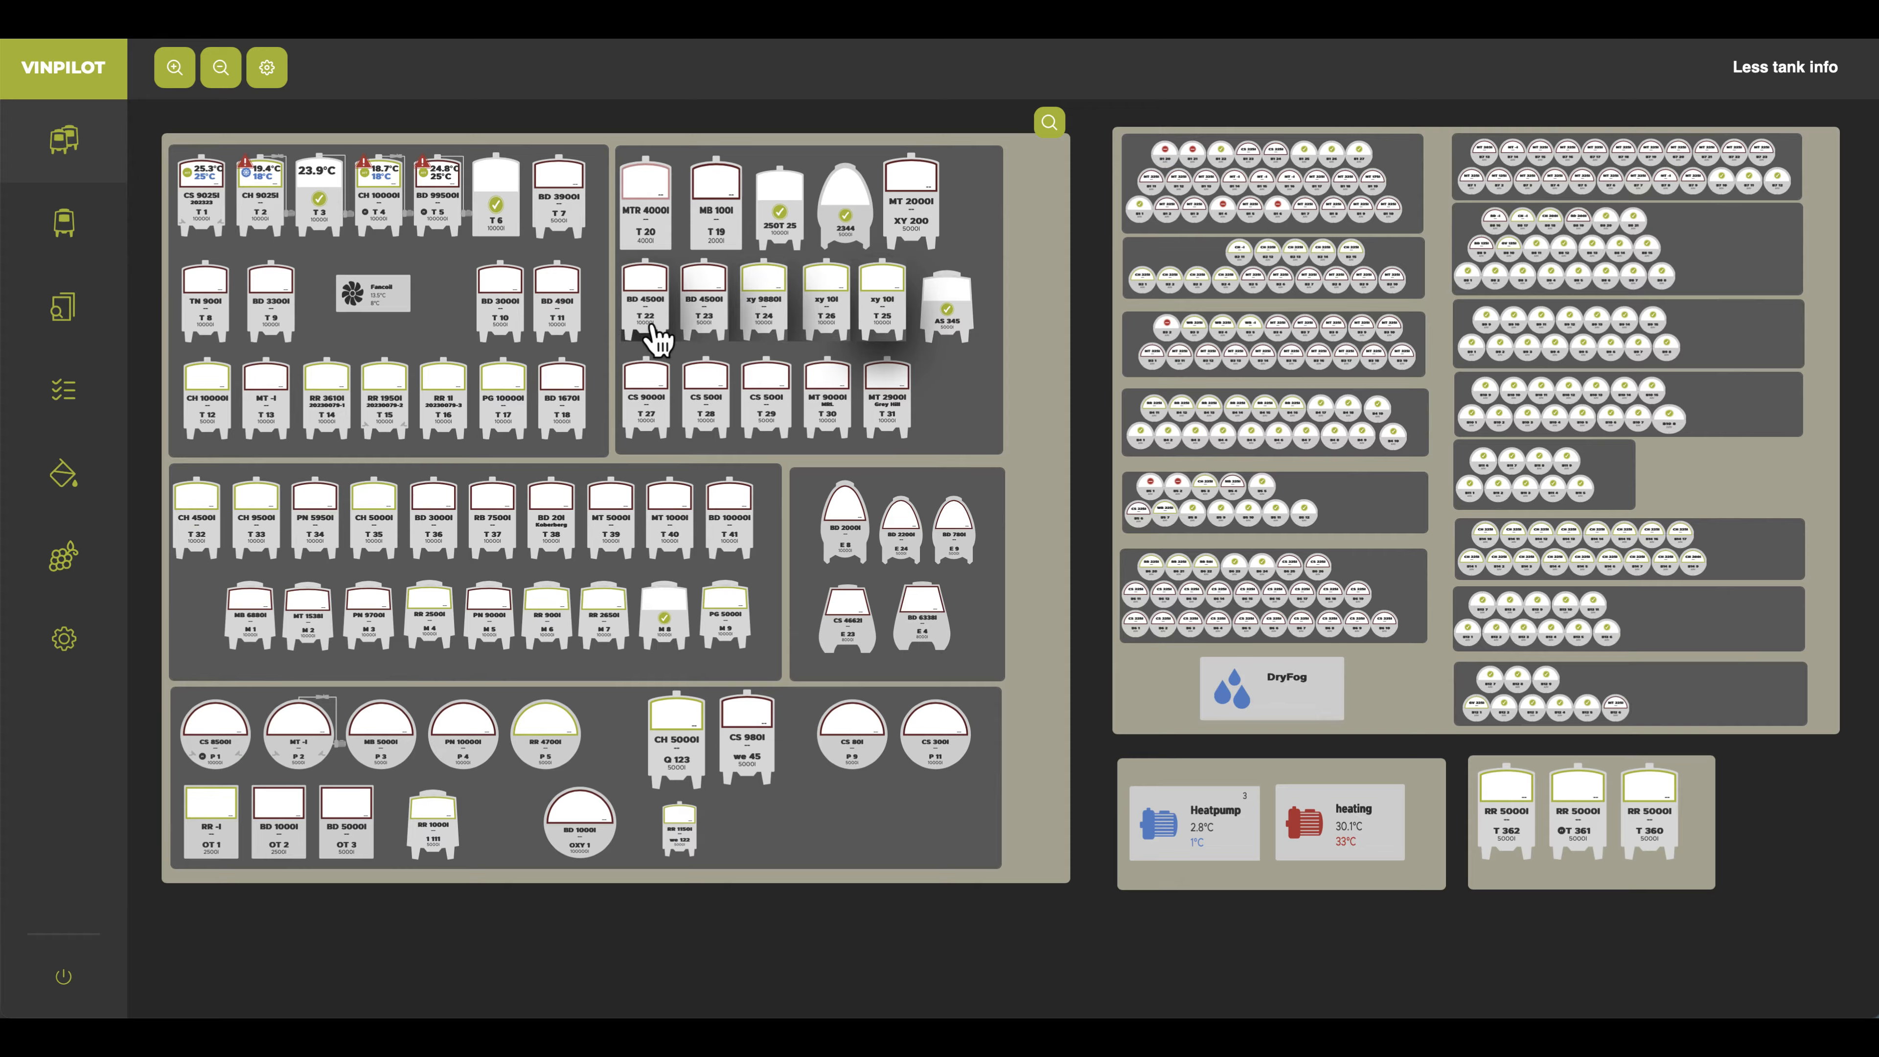
left_click(647, 303)
scroll(1331, 605, "down", 15)
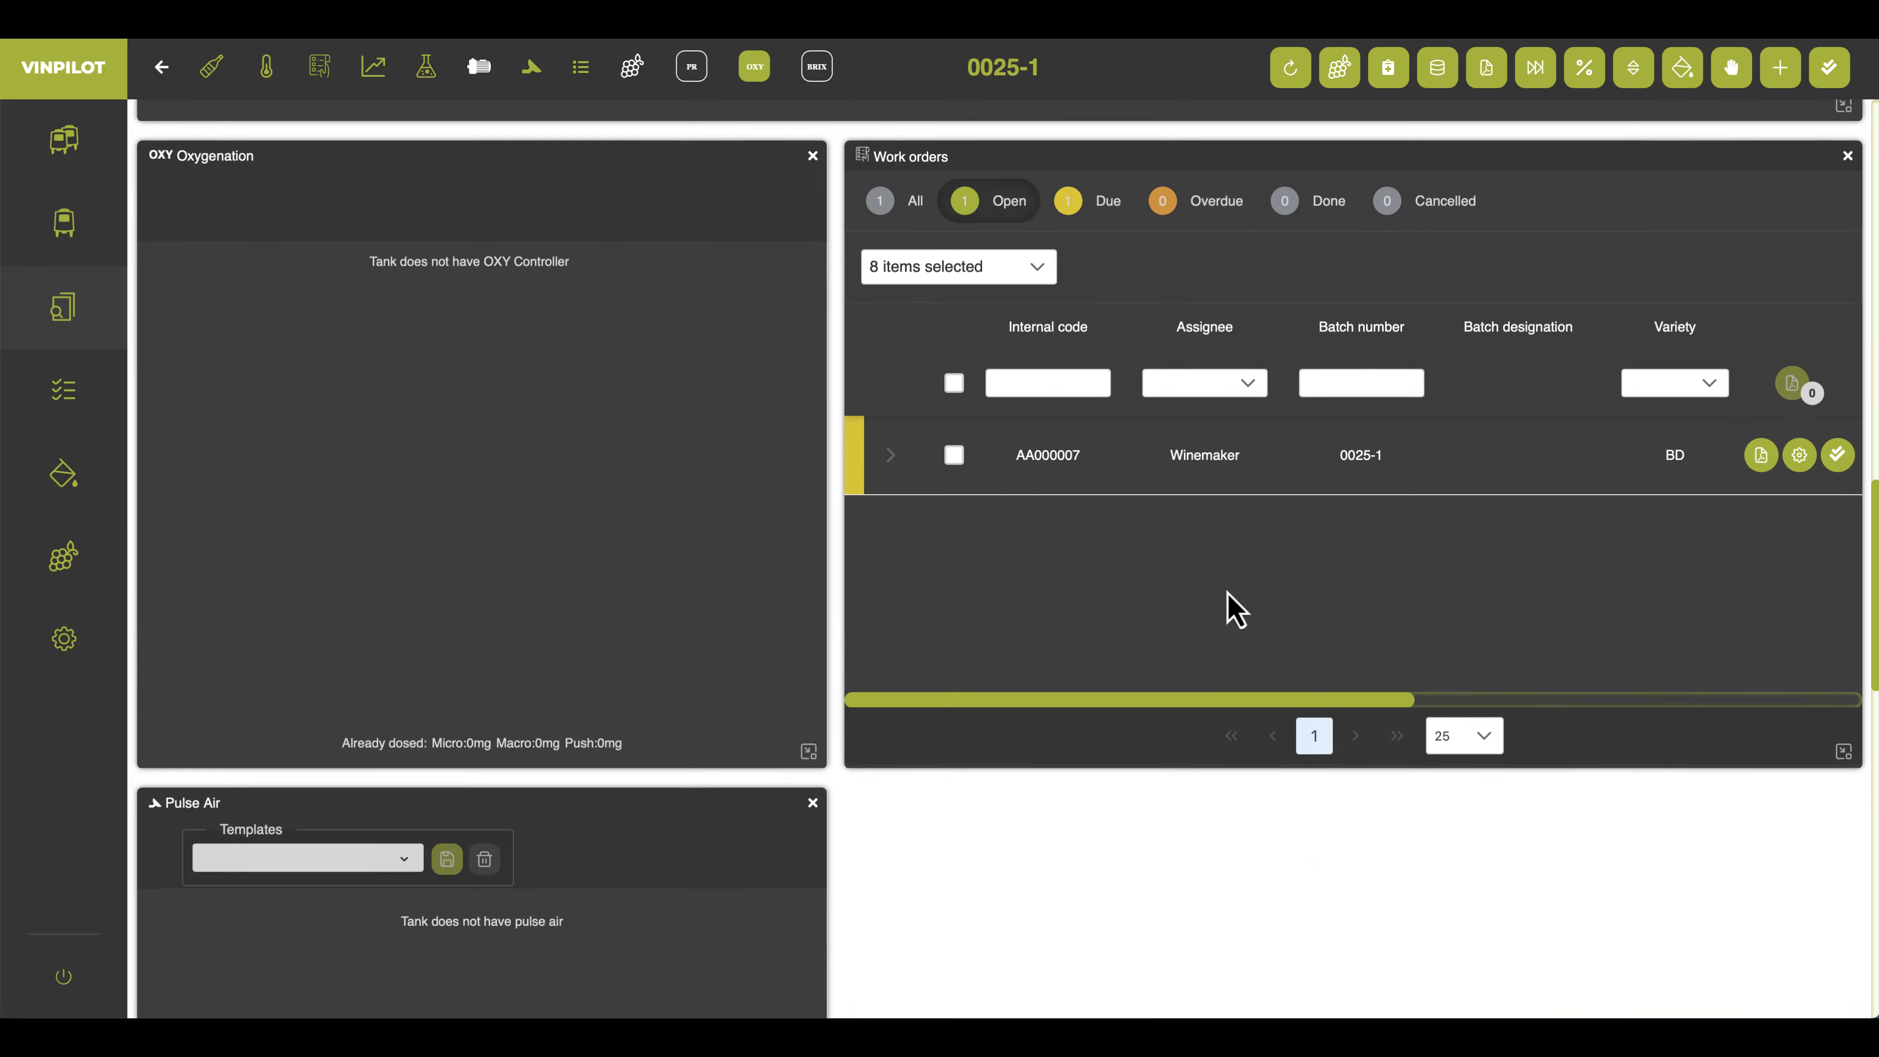
left_click(890, 459)
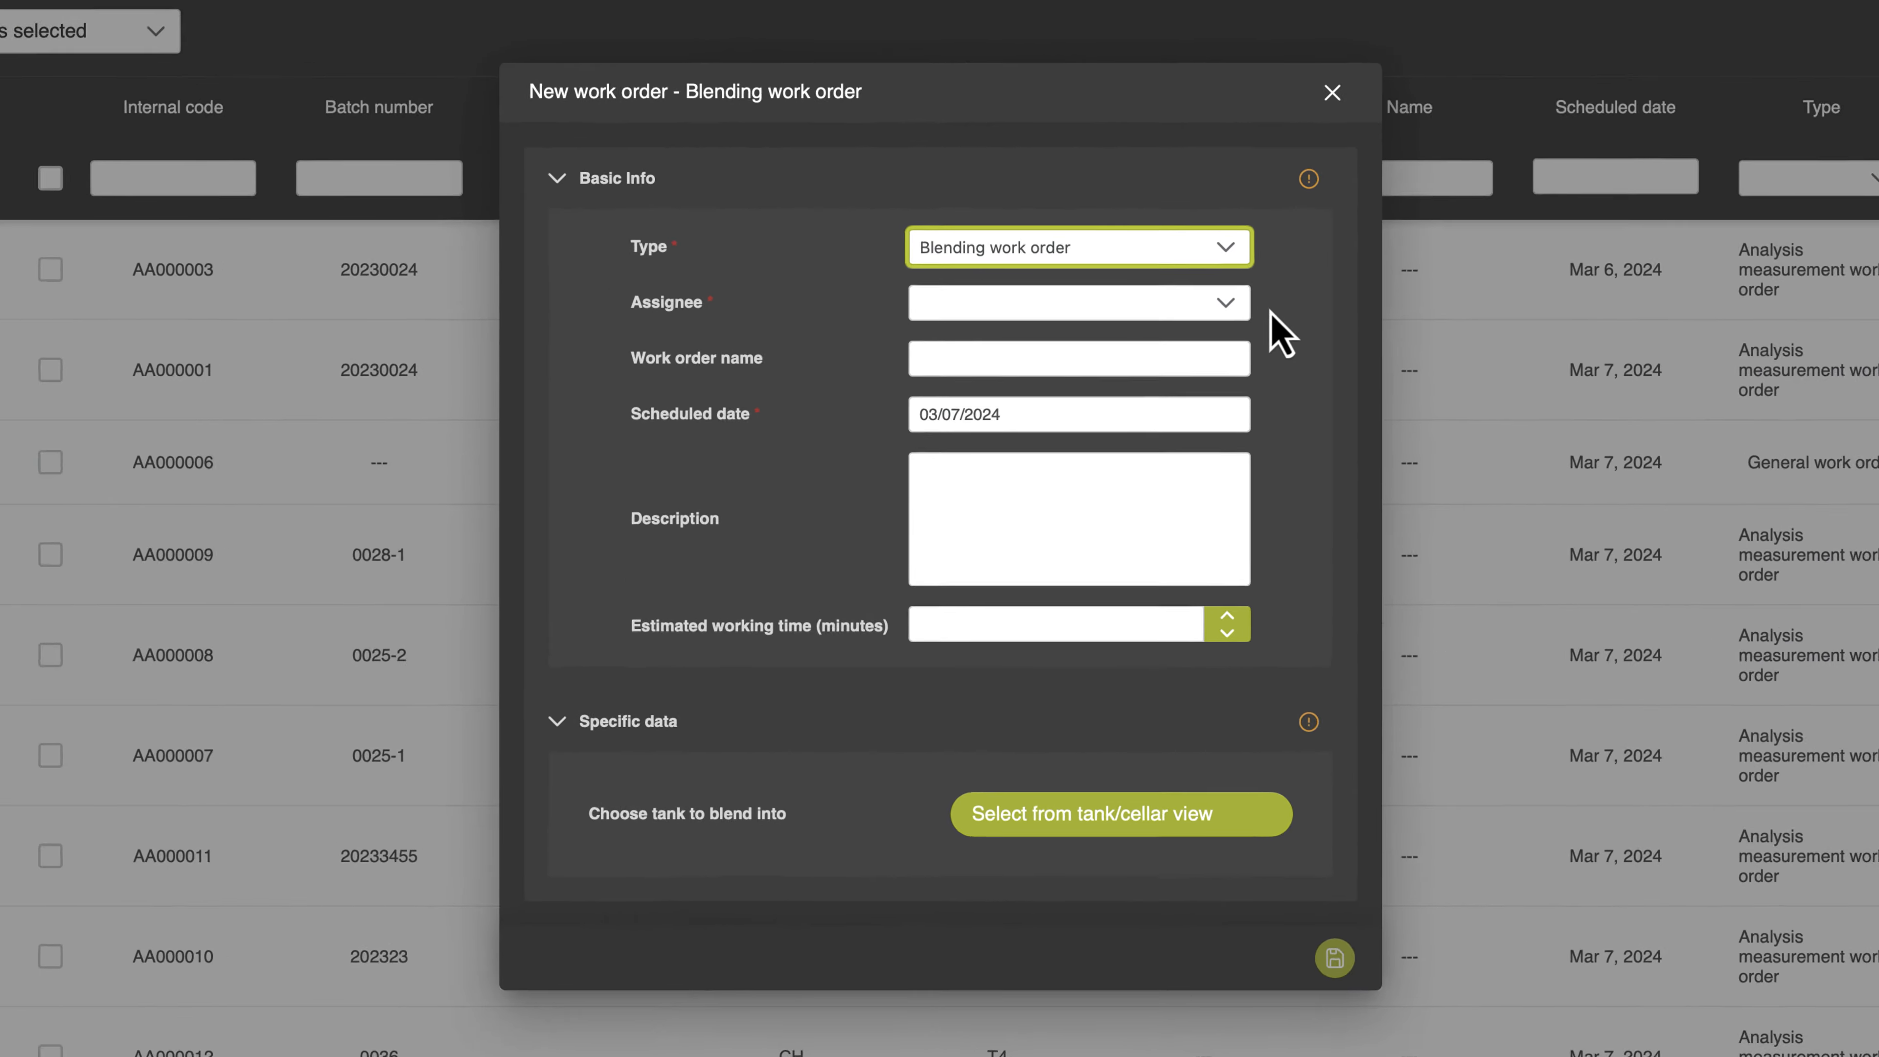
Assign the blending work order to Winemaker and set its estimated working time to 50 minutes
left_click(969, 407)
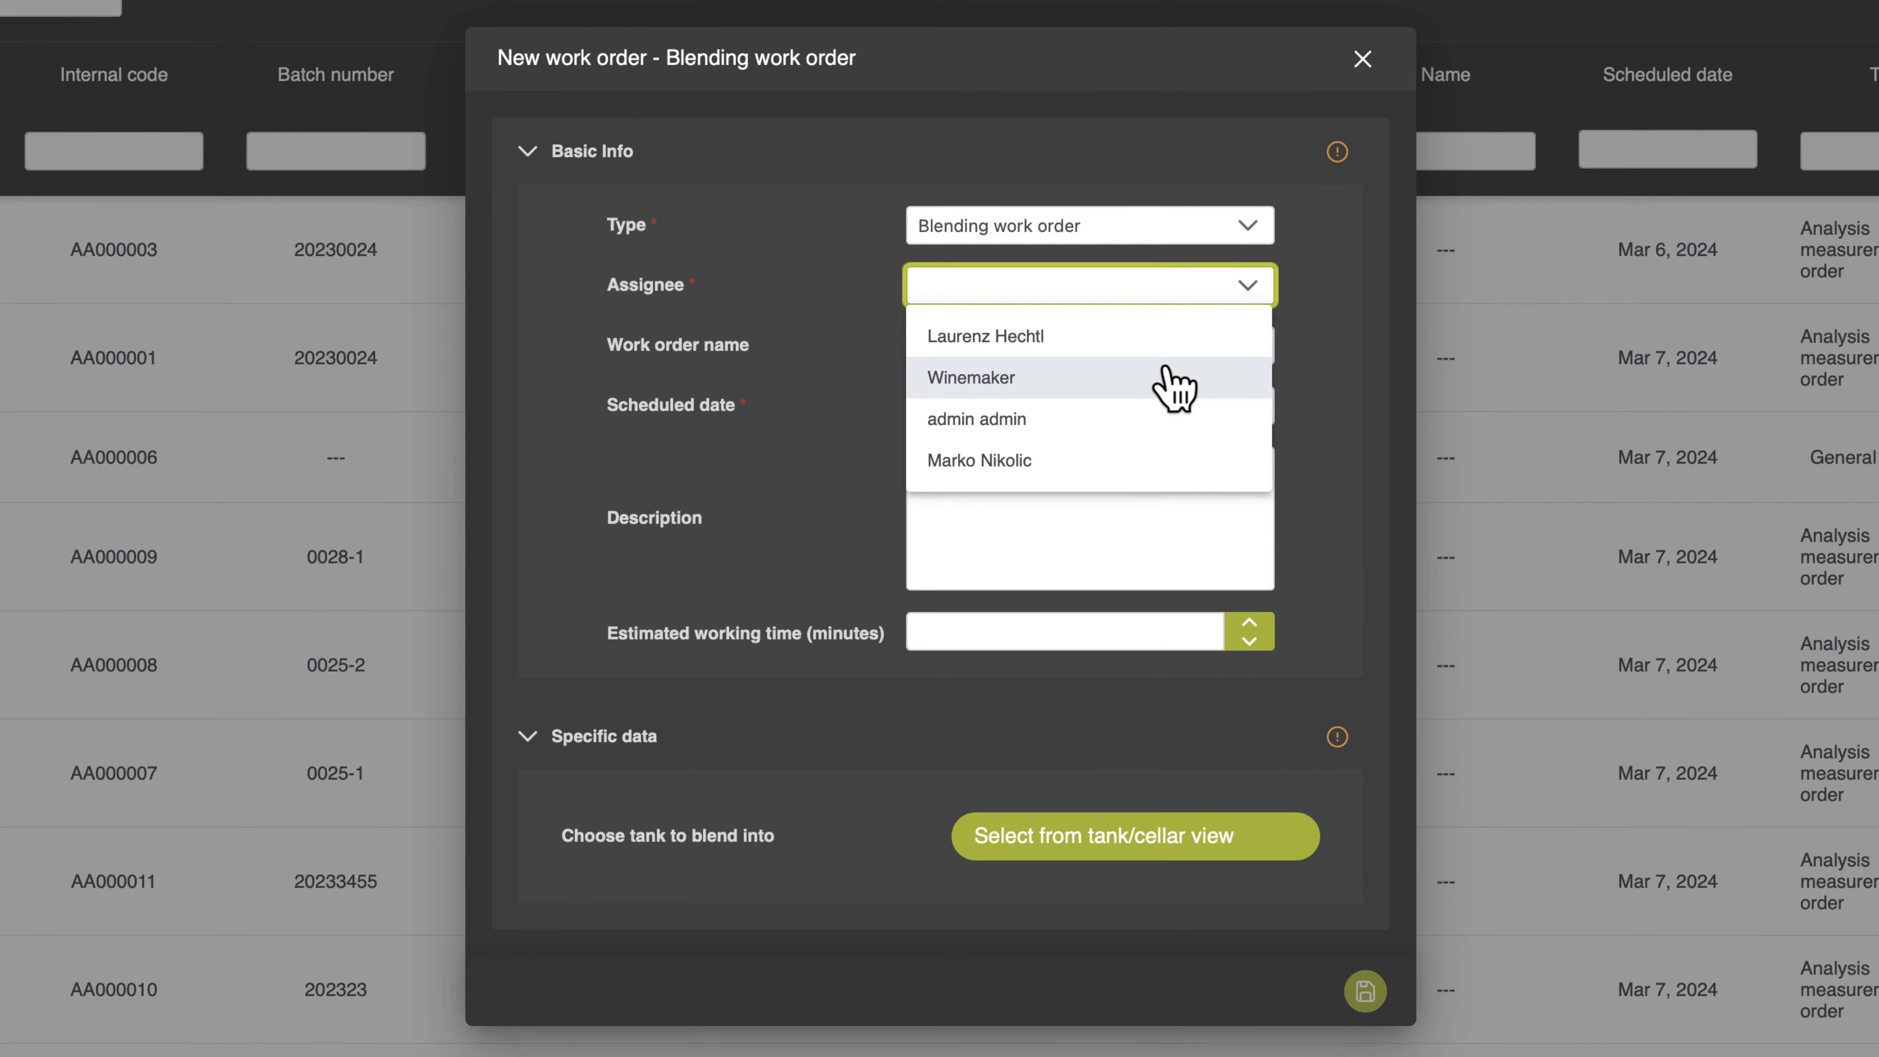
left_click(1176, 379)
left_click(1012, 630)
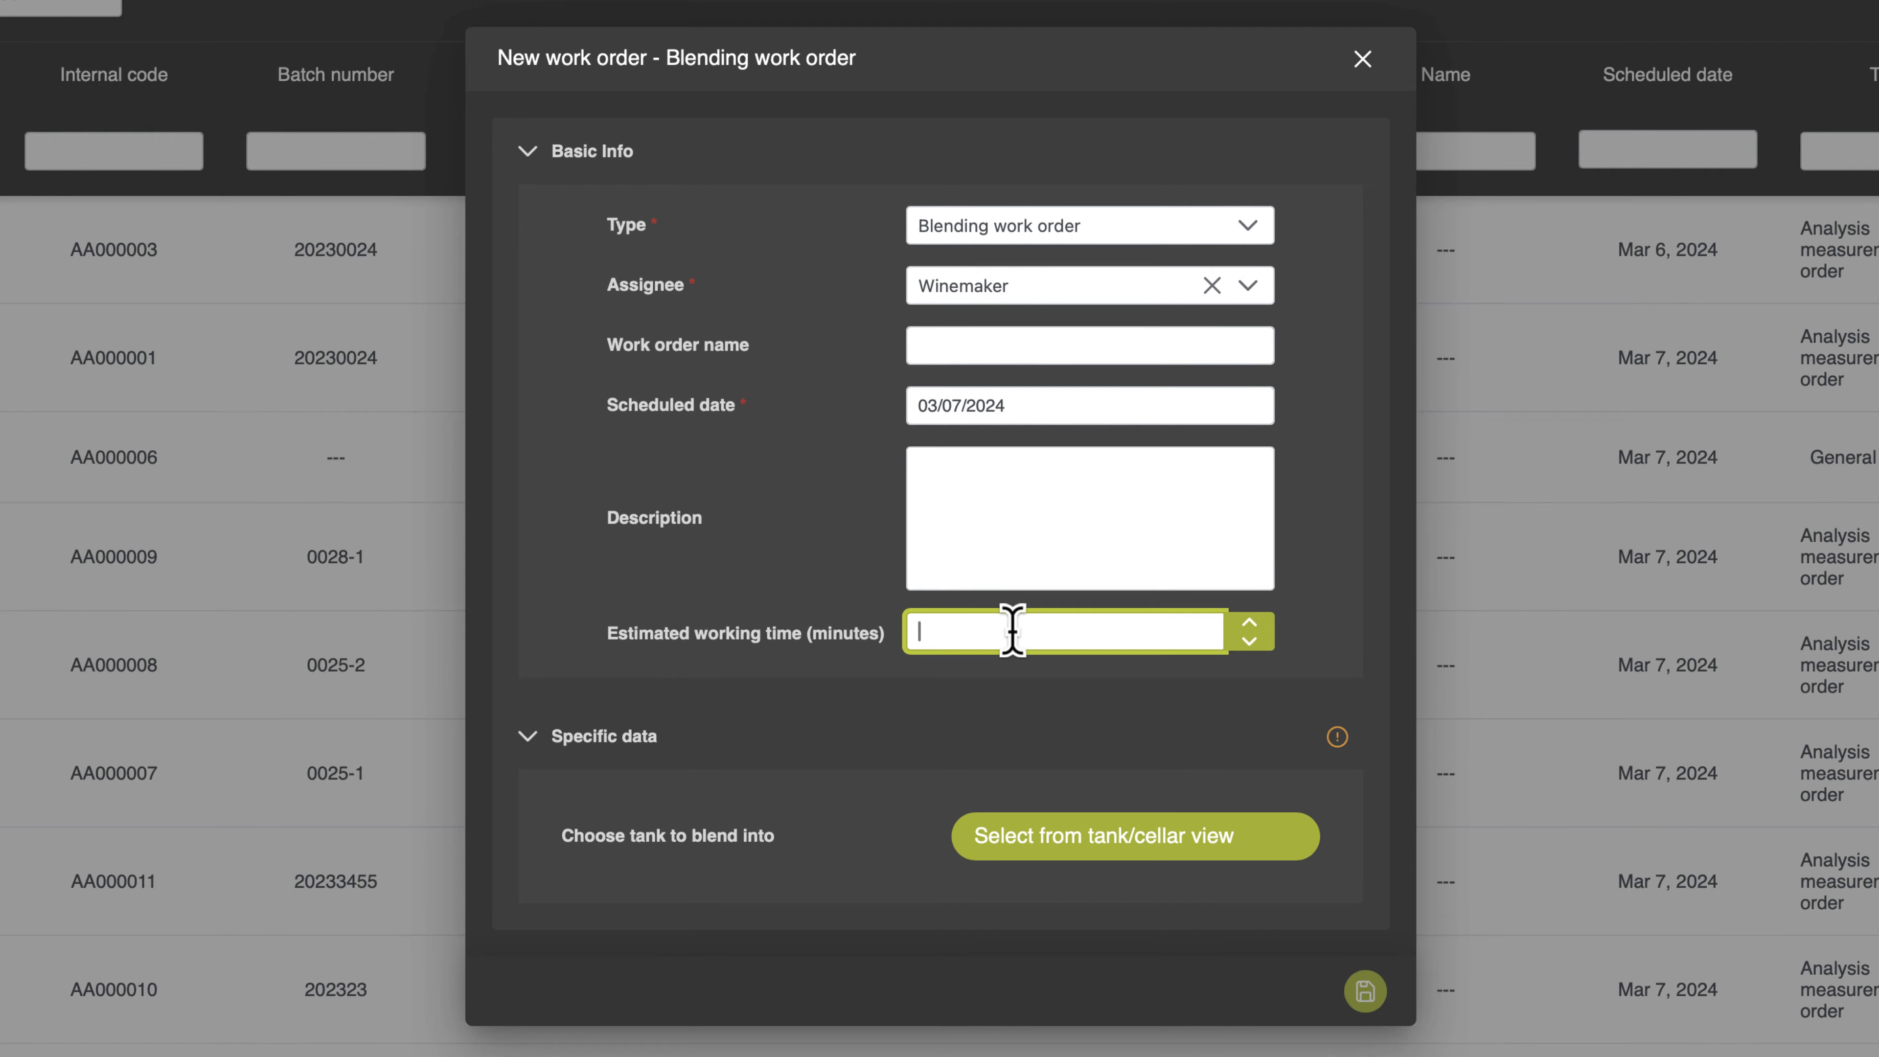
type("50")
Select tank AS 345 from the cellar overview as the tank to blend into
left_click(1149, 840)
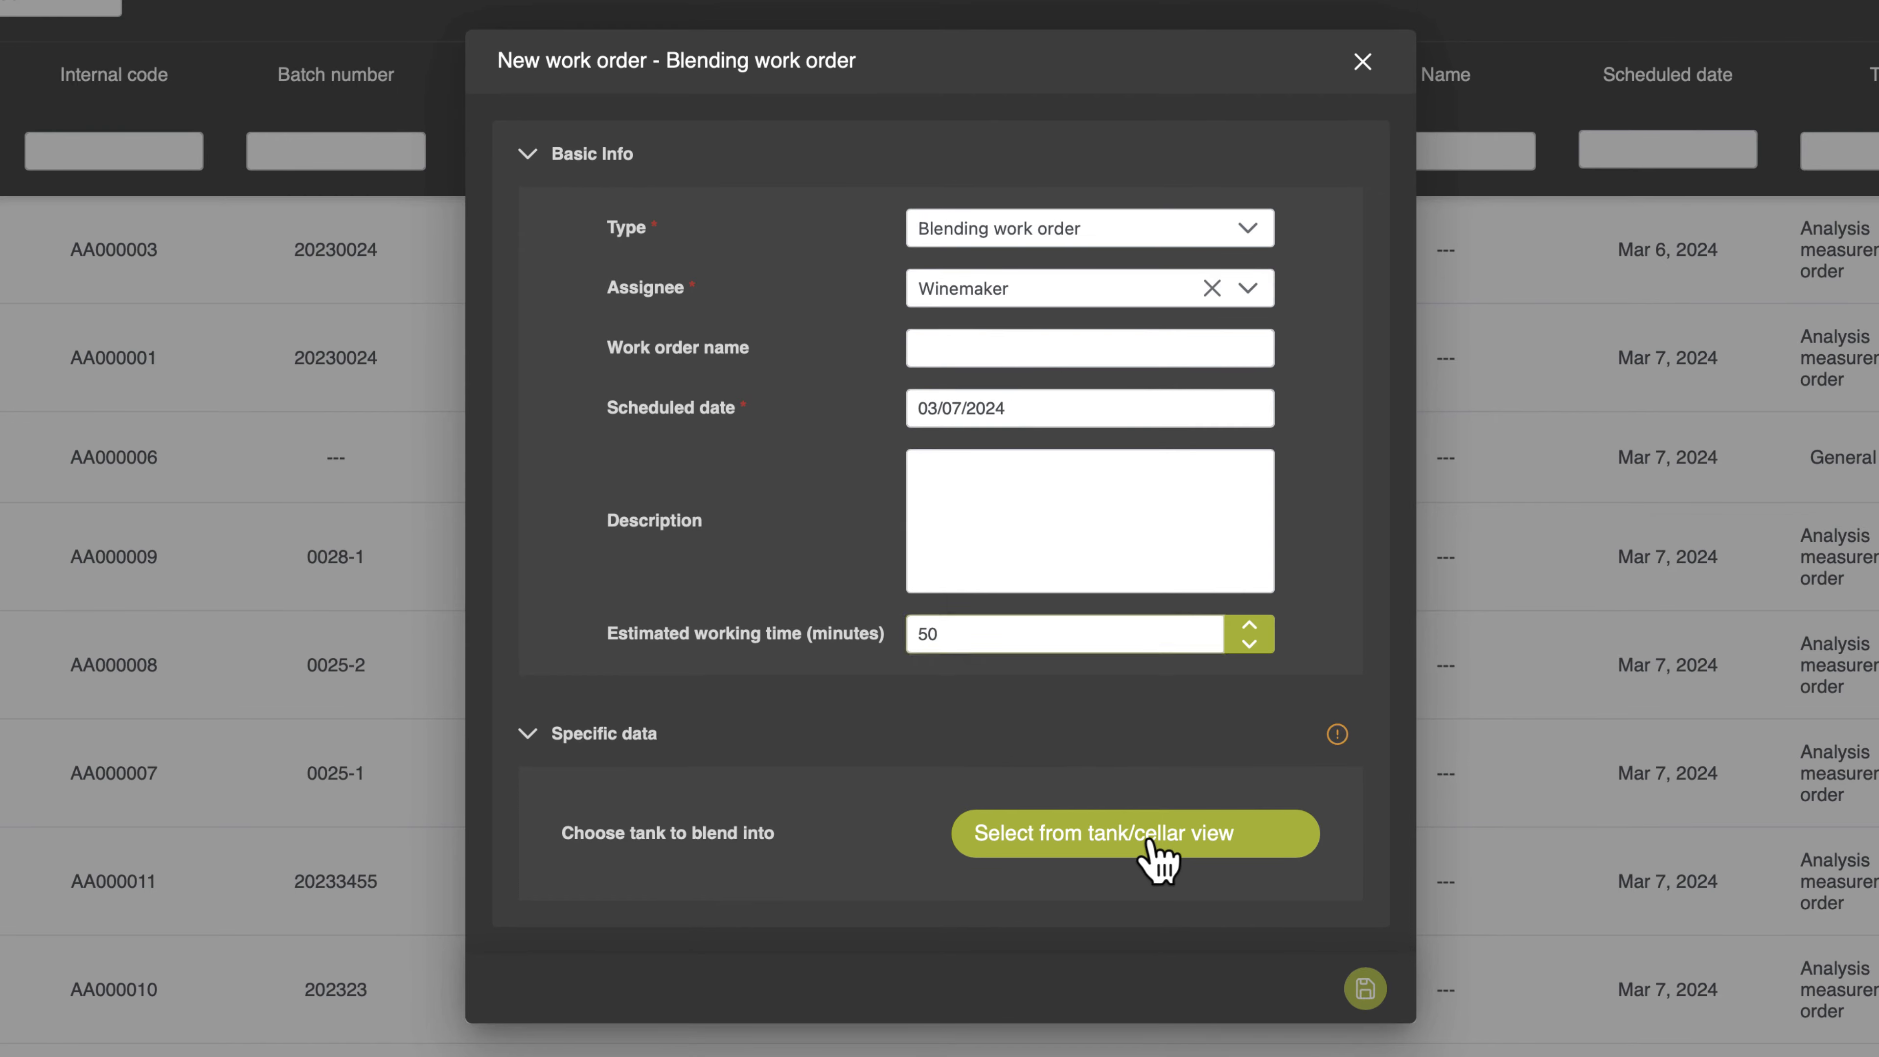
left_click(1021, 618)
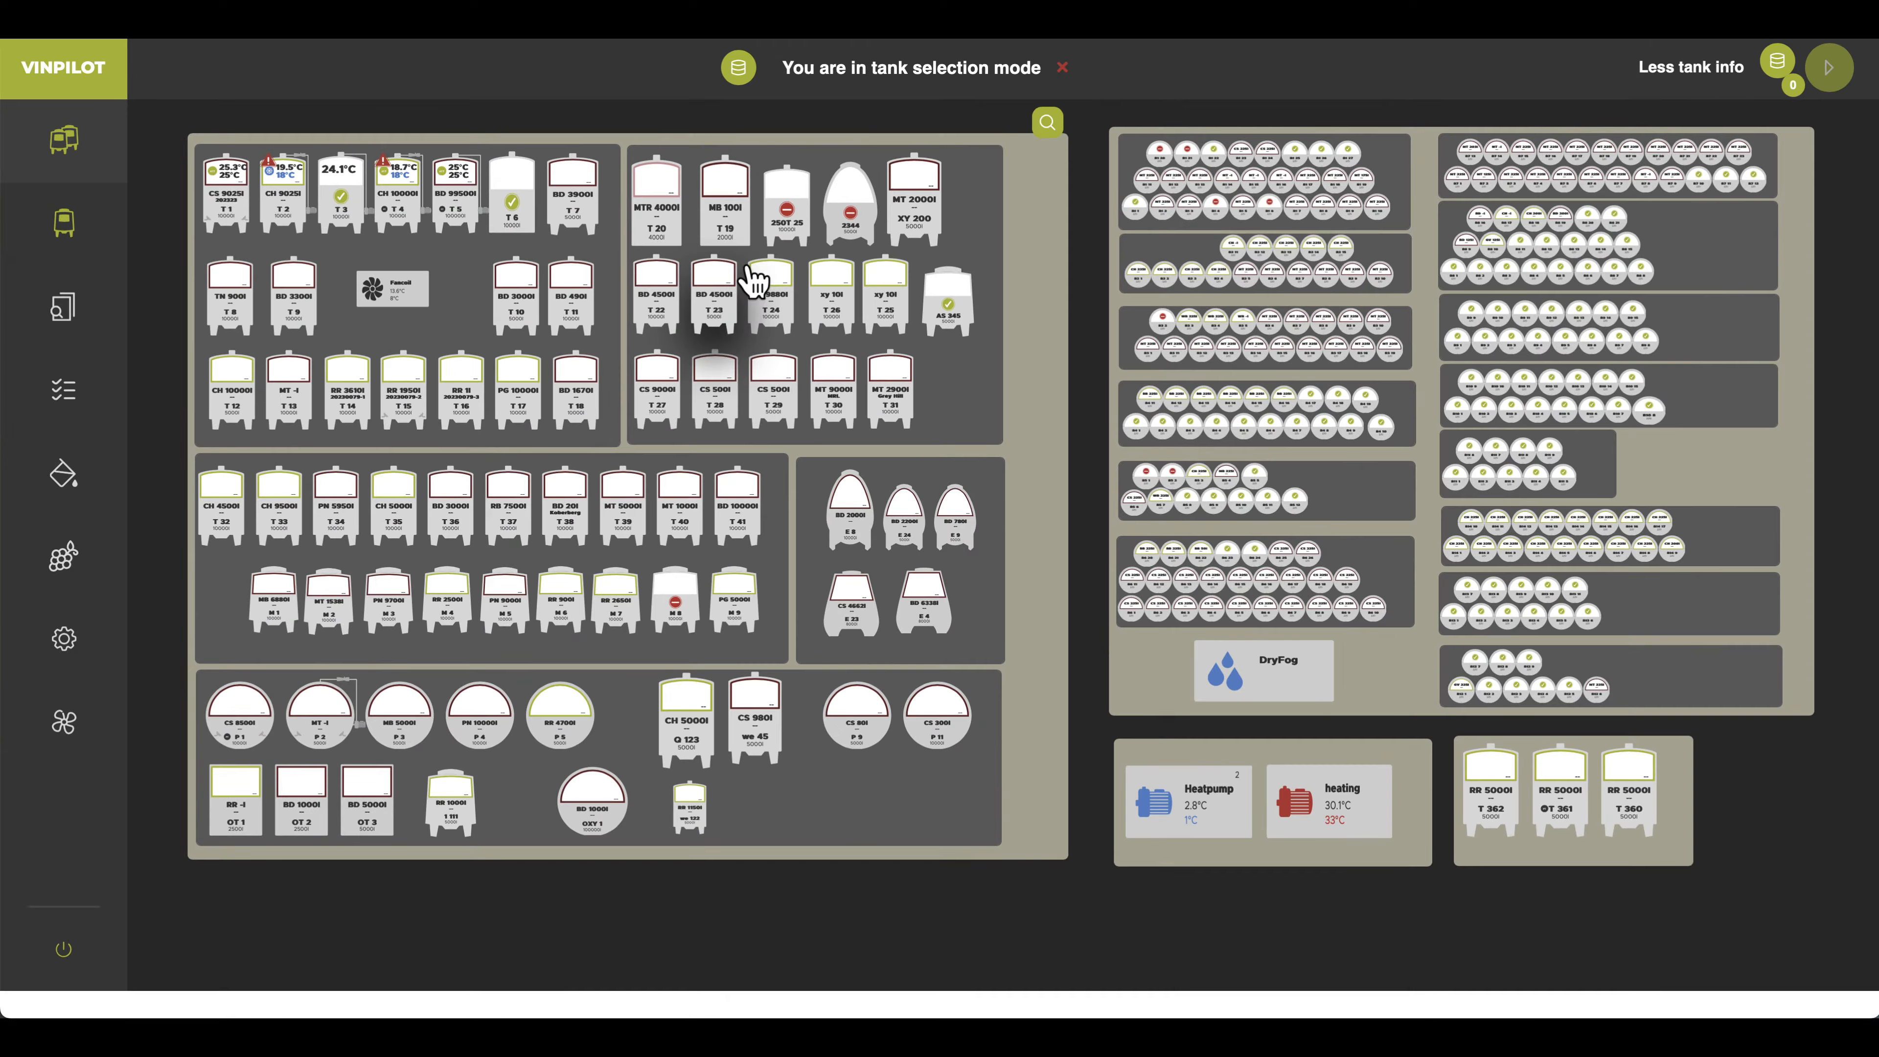
left_click(954, 329)
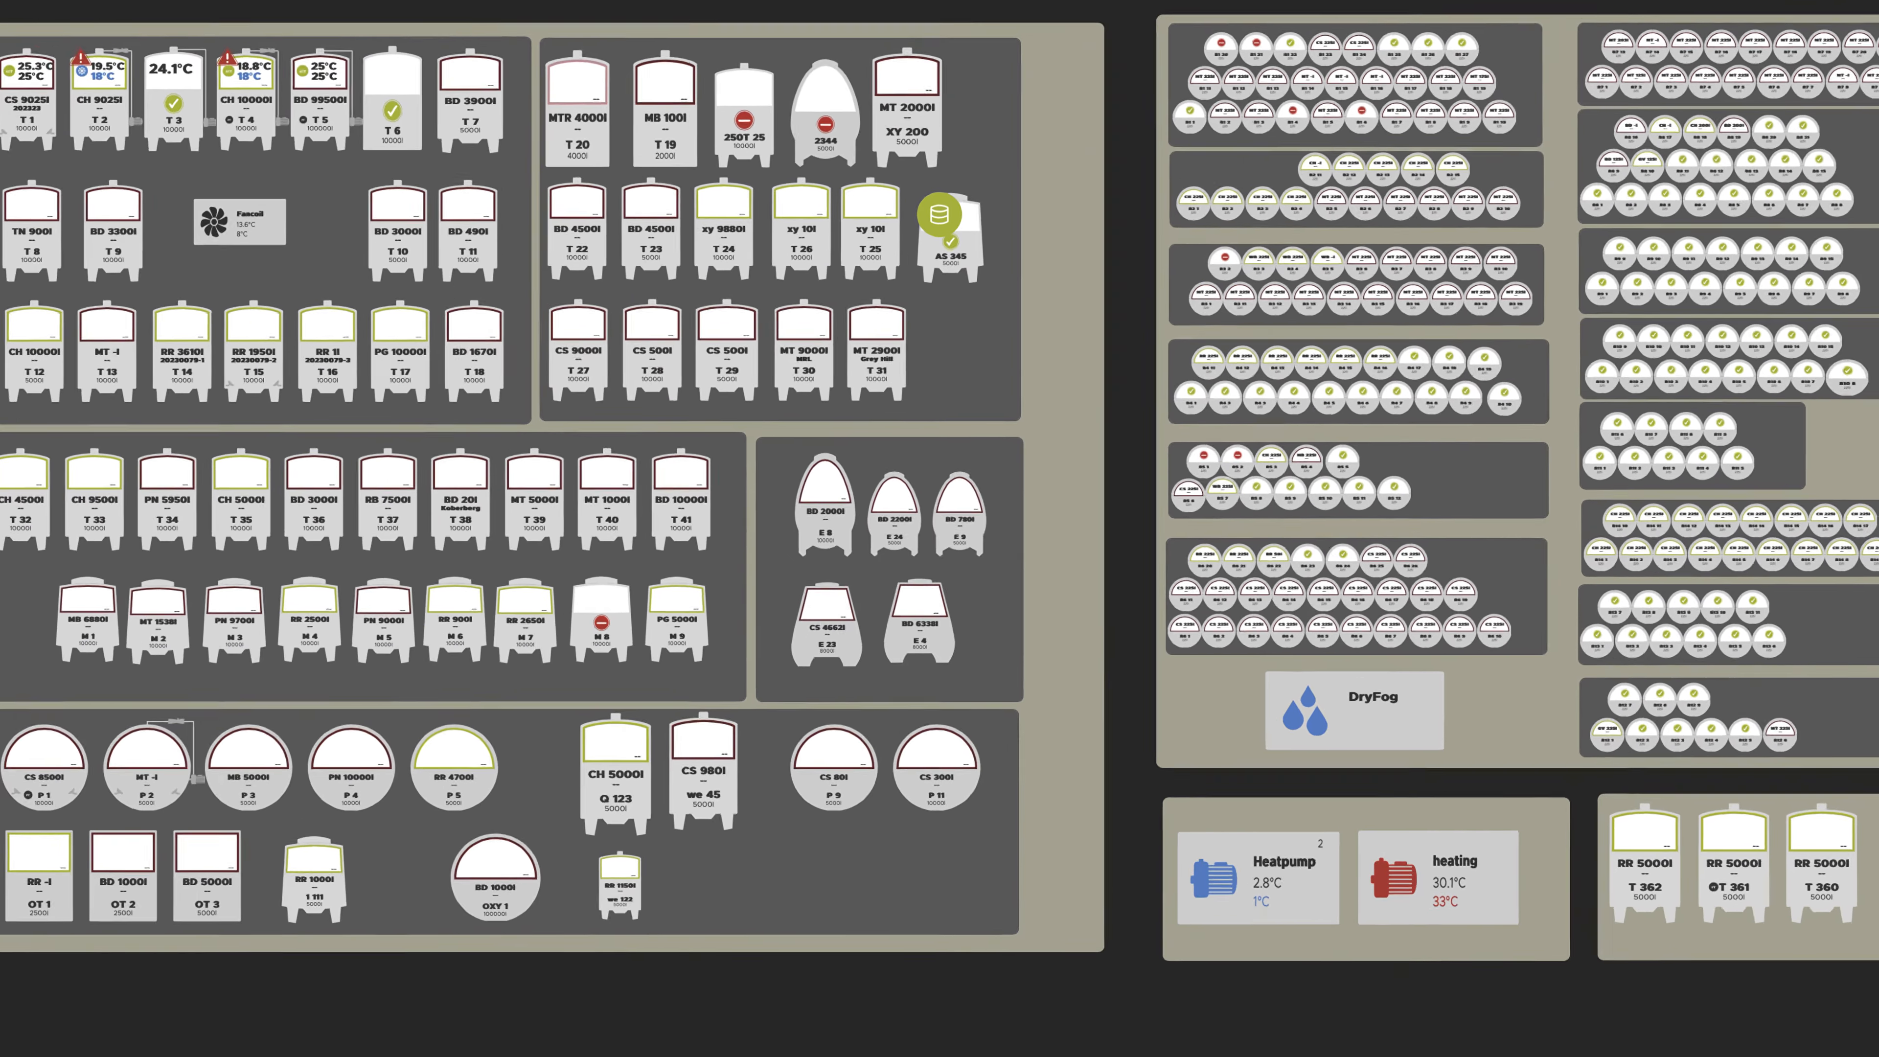
left_click(1842, 30)
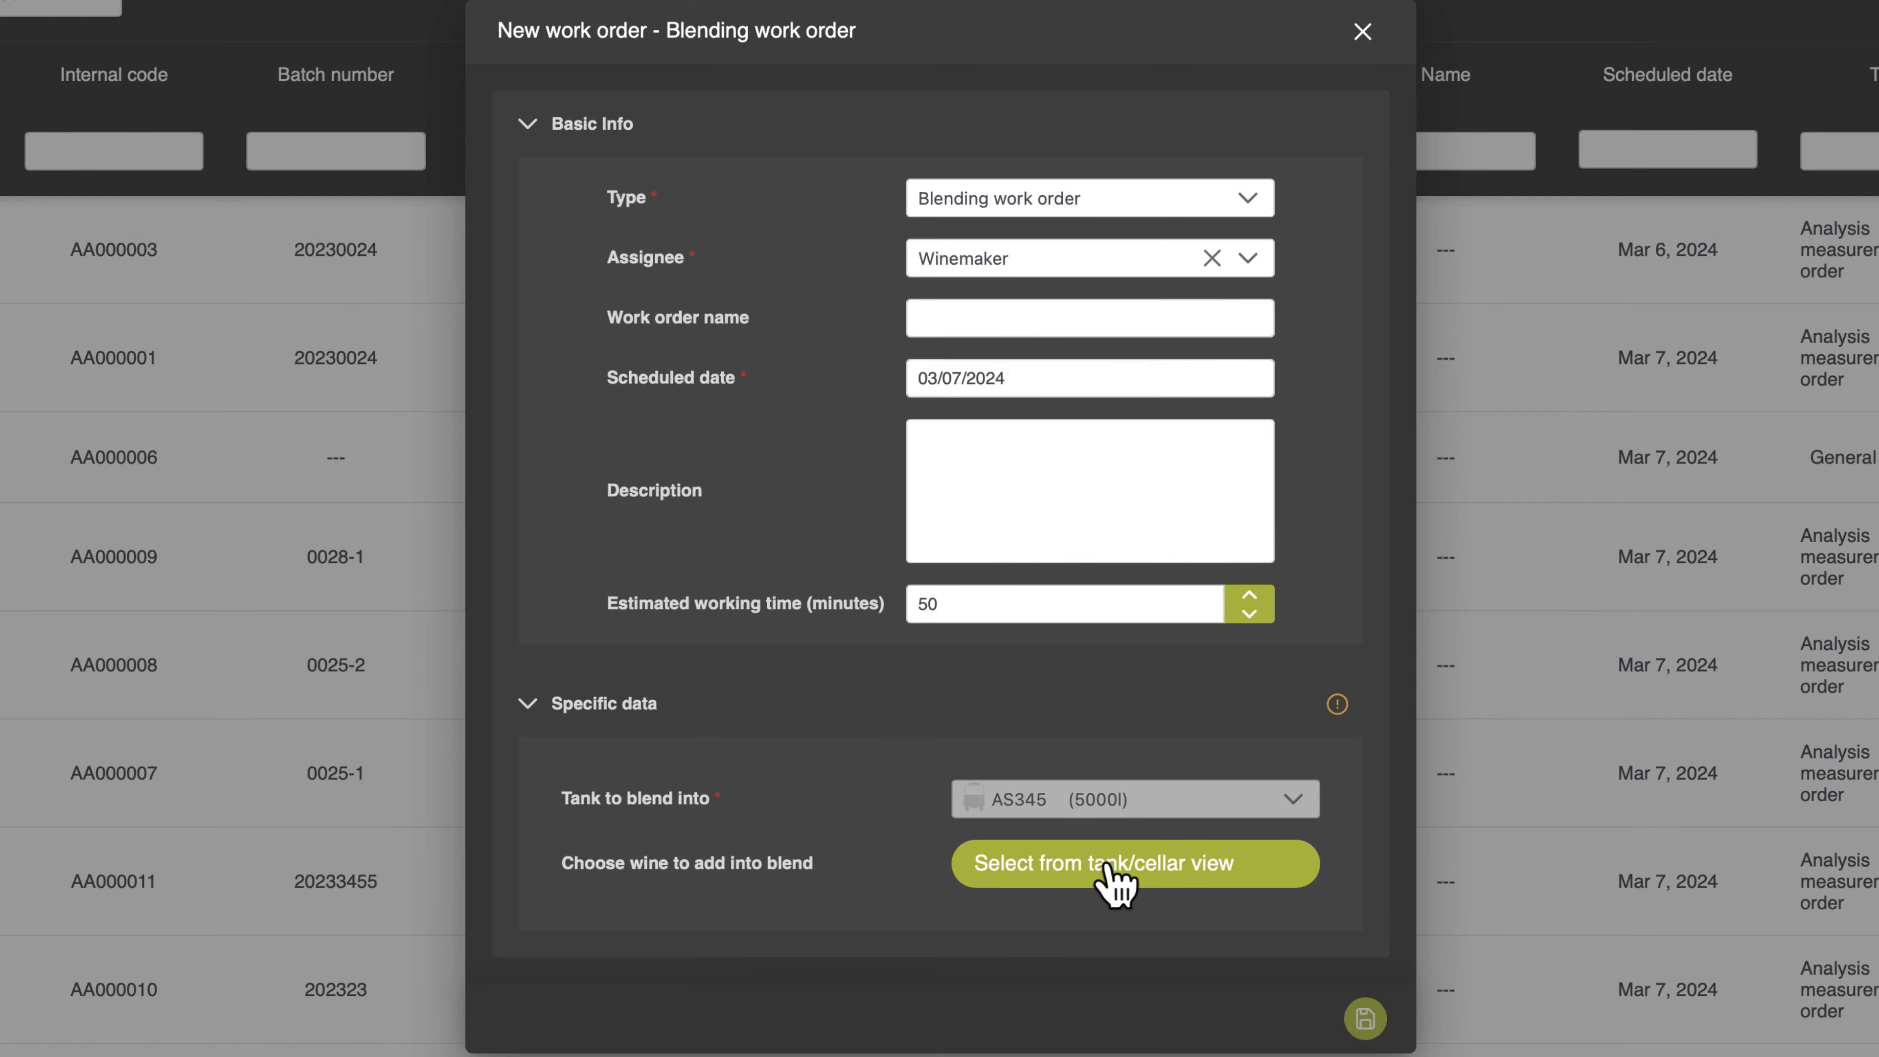
Add the wines from tanks T29, T30 and T41 to the blend using the cellar overview
left_click(1107, 870)
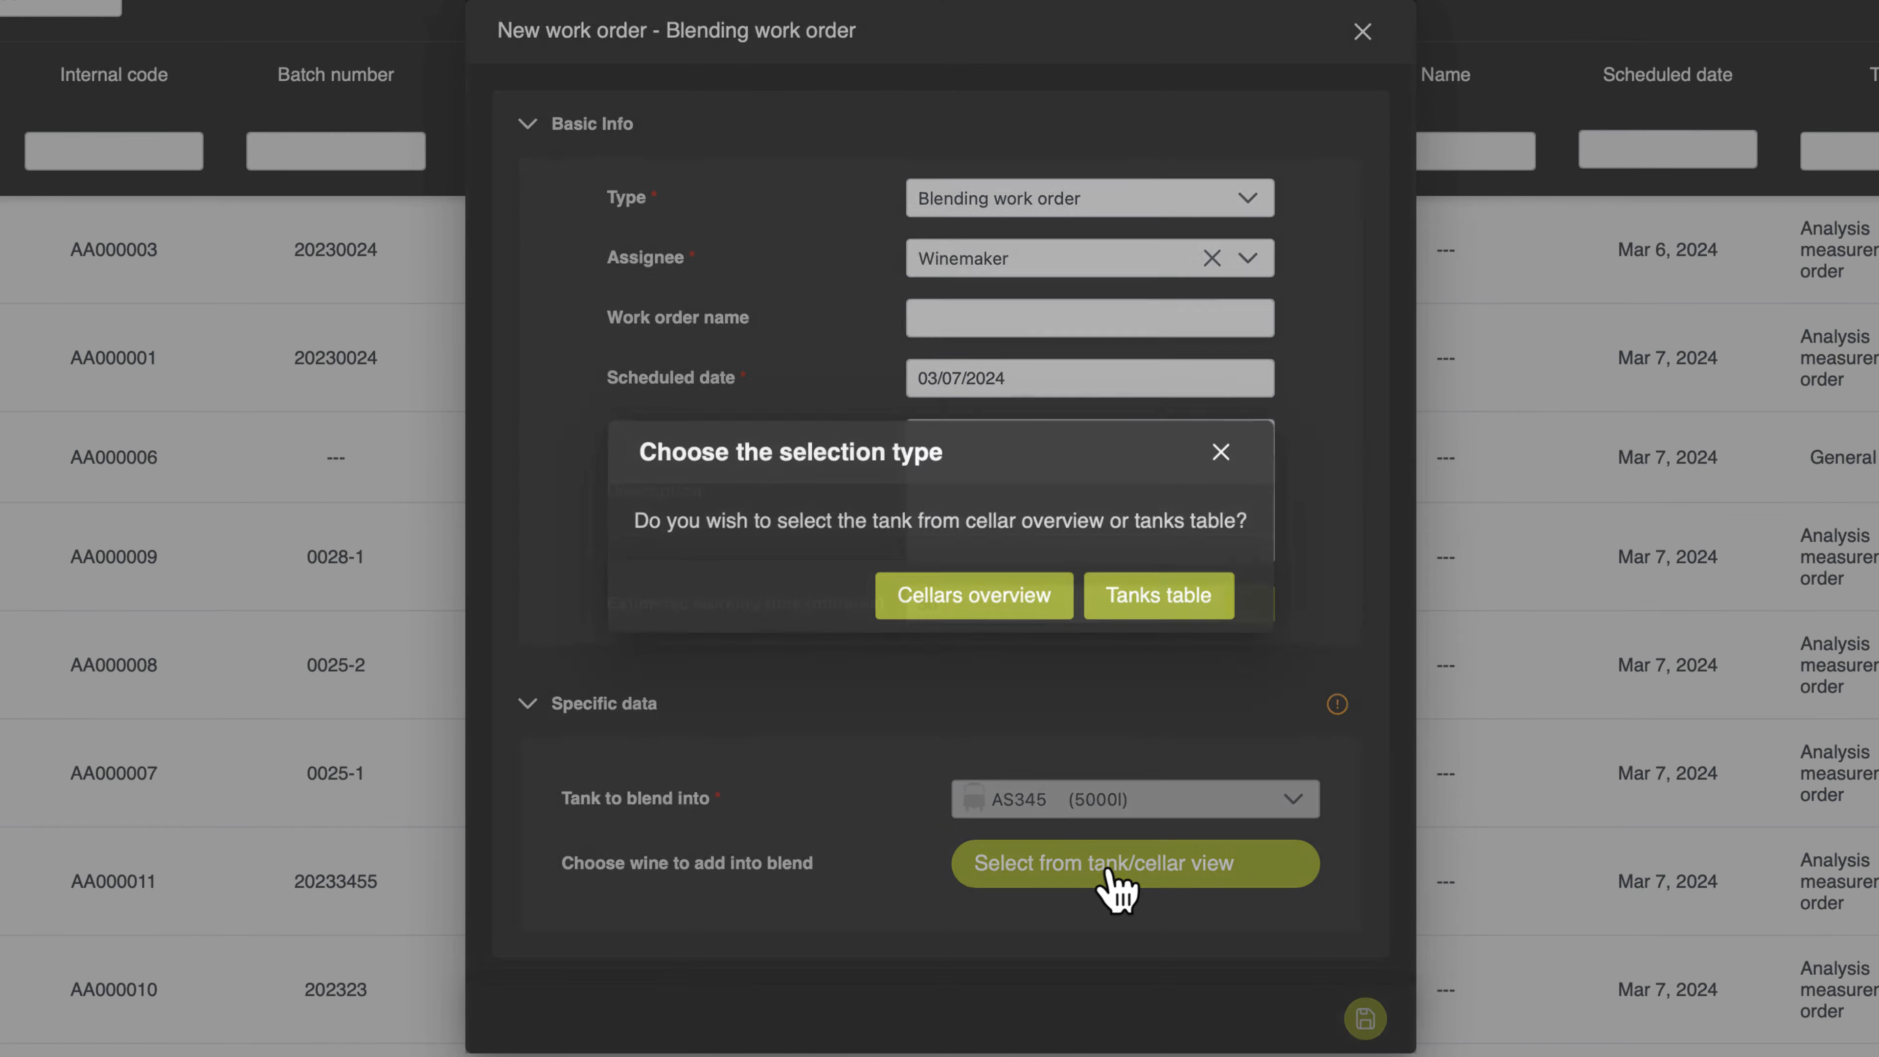
left_click(978, 608)
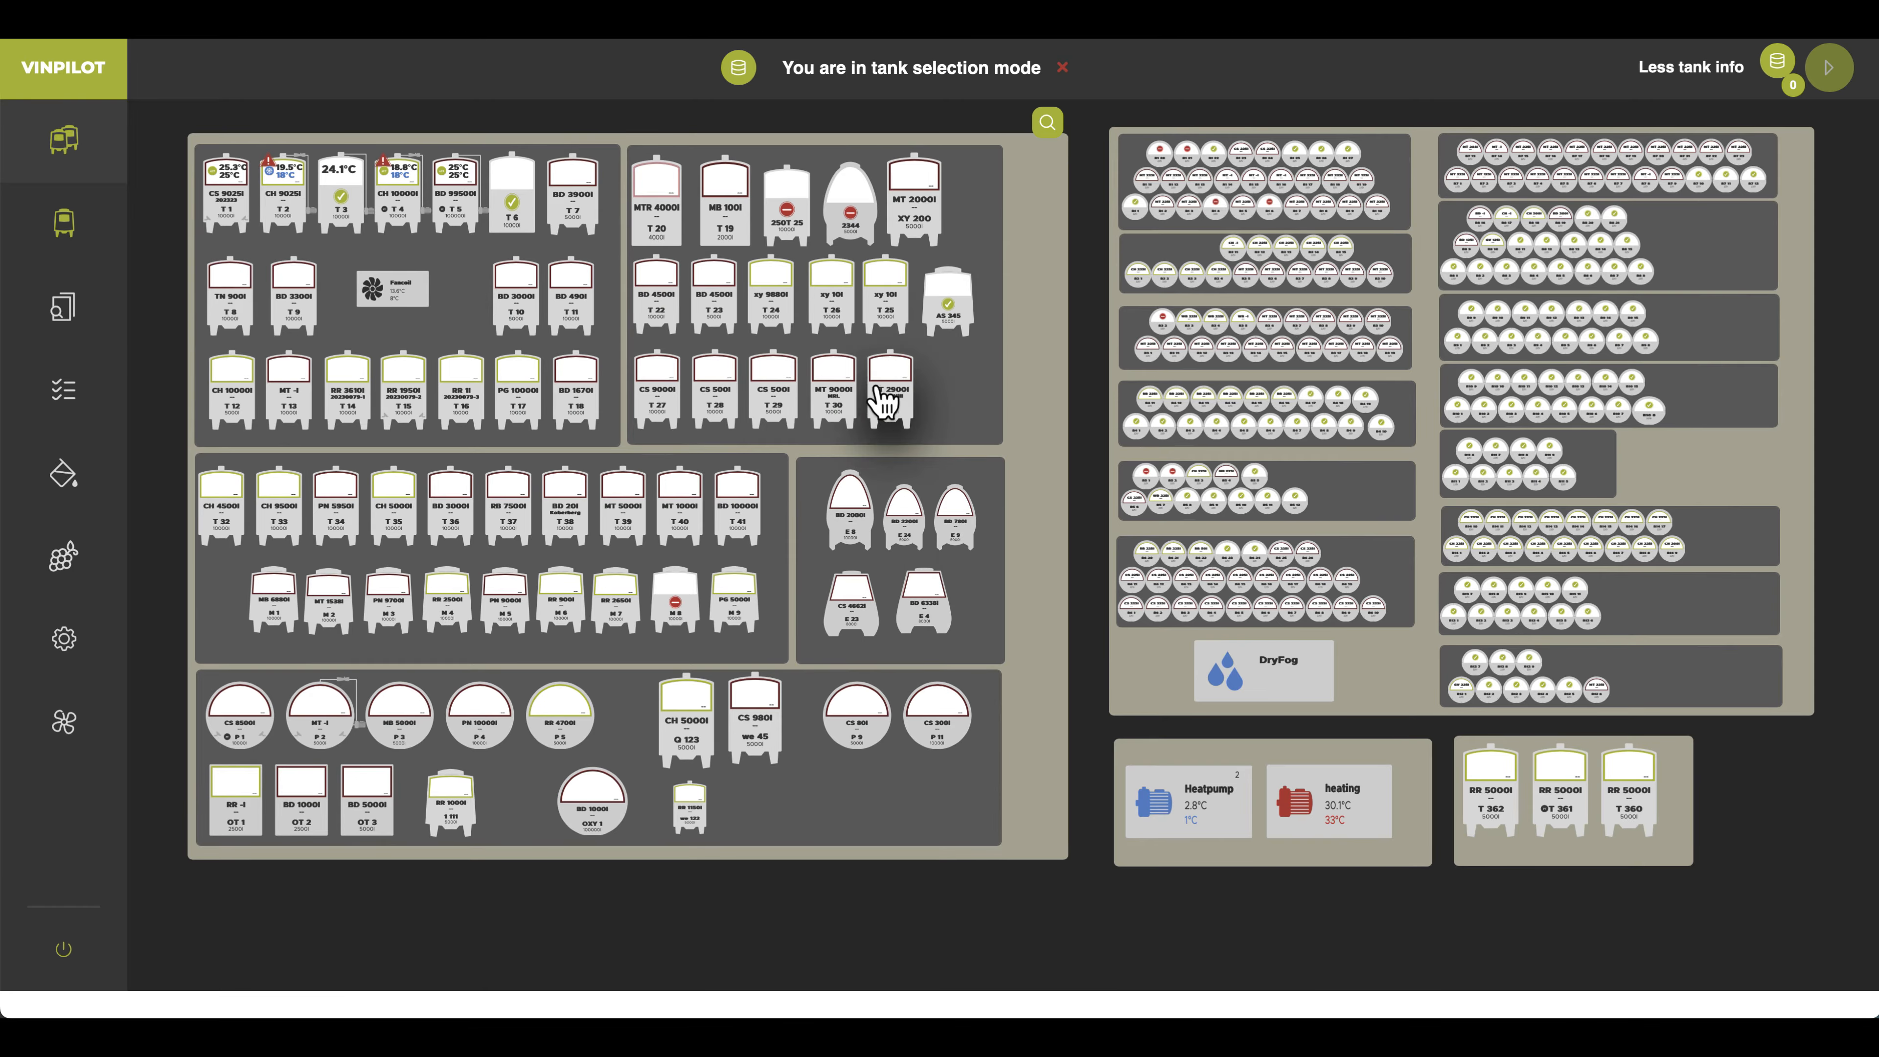
left_click(787, 410)
left_click(843, 430)
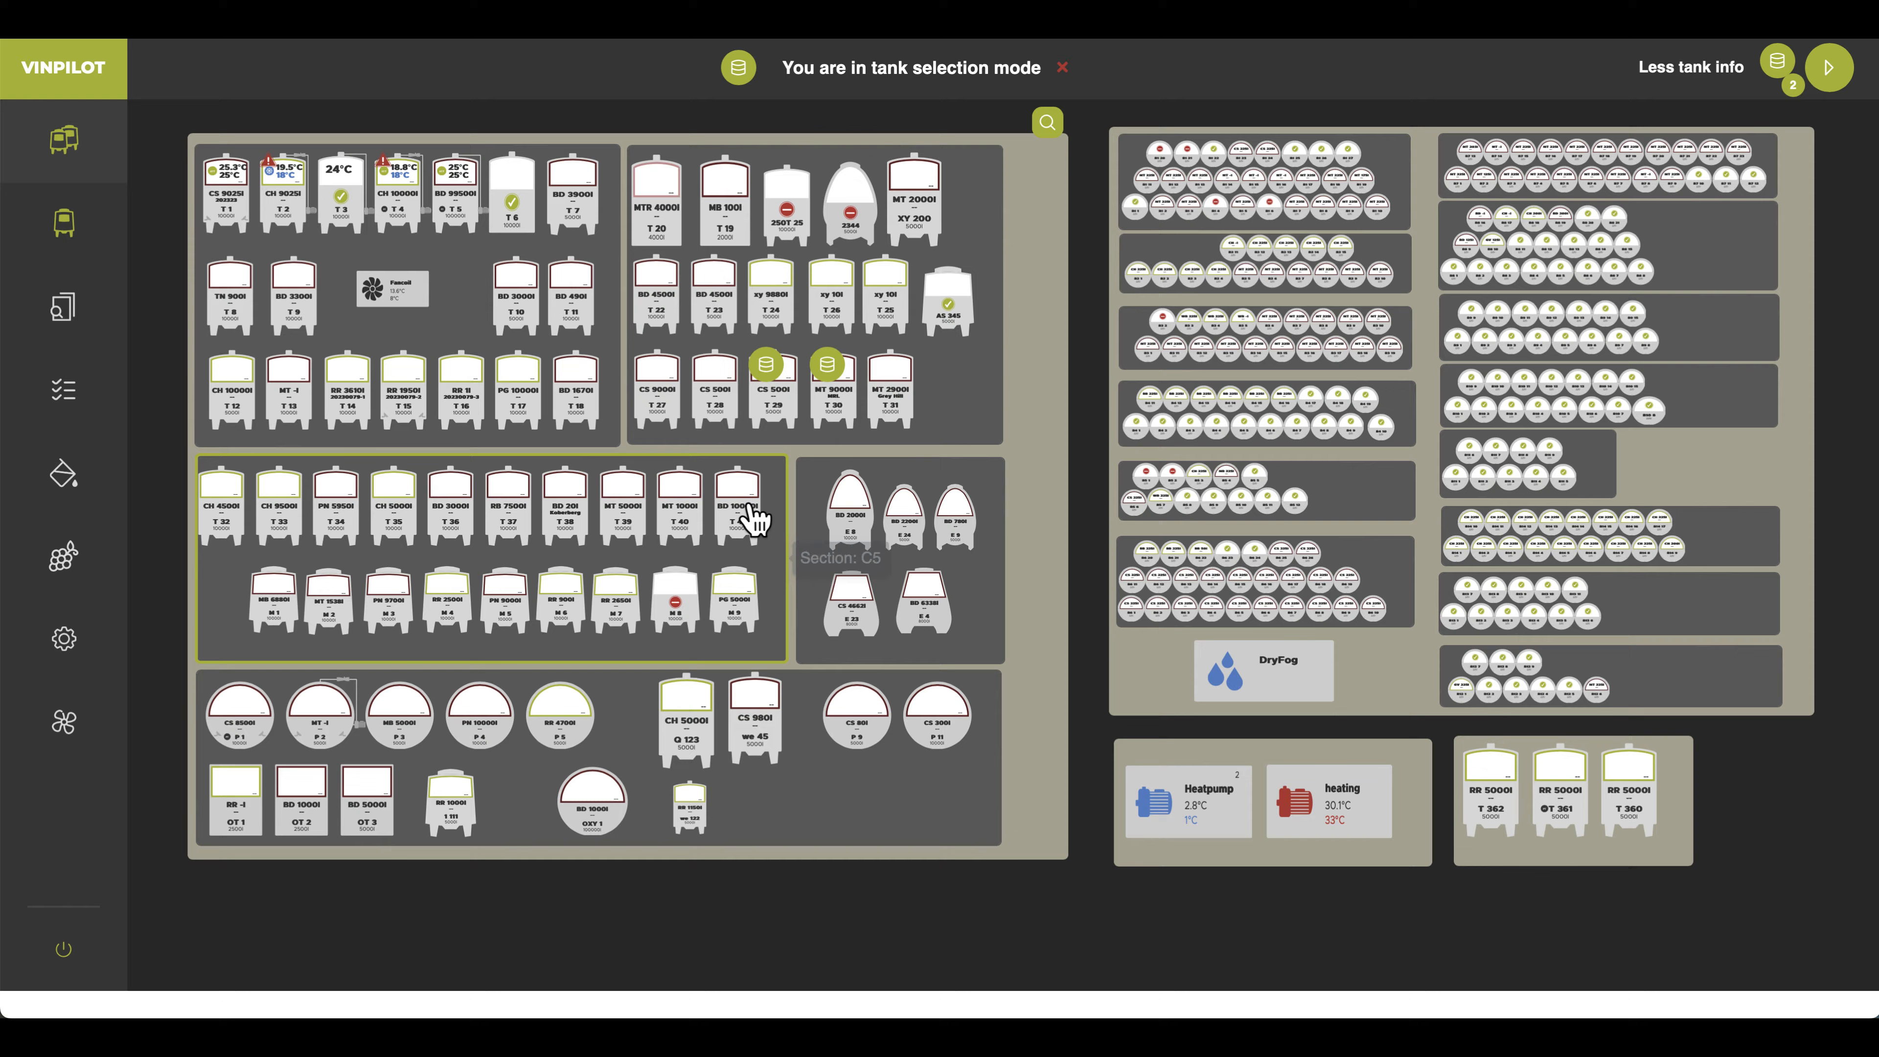
left_click(739, 525)
left_click(1828, 67)
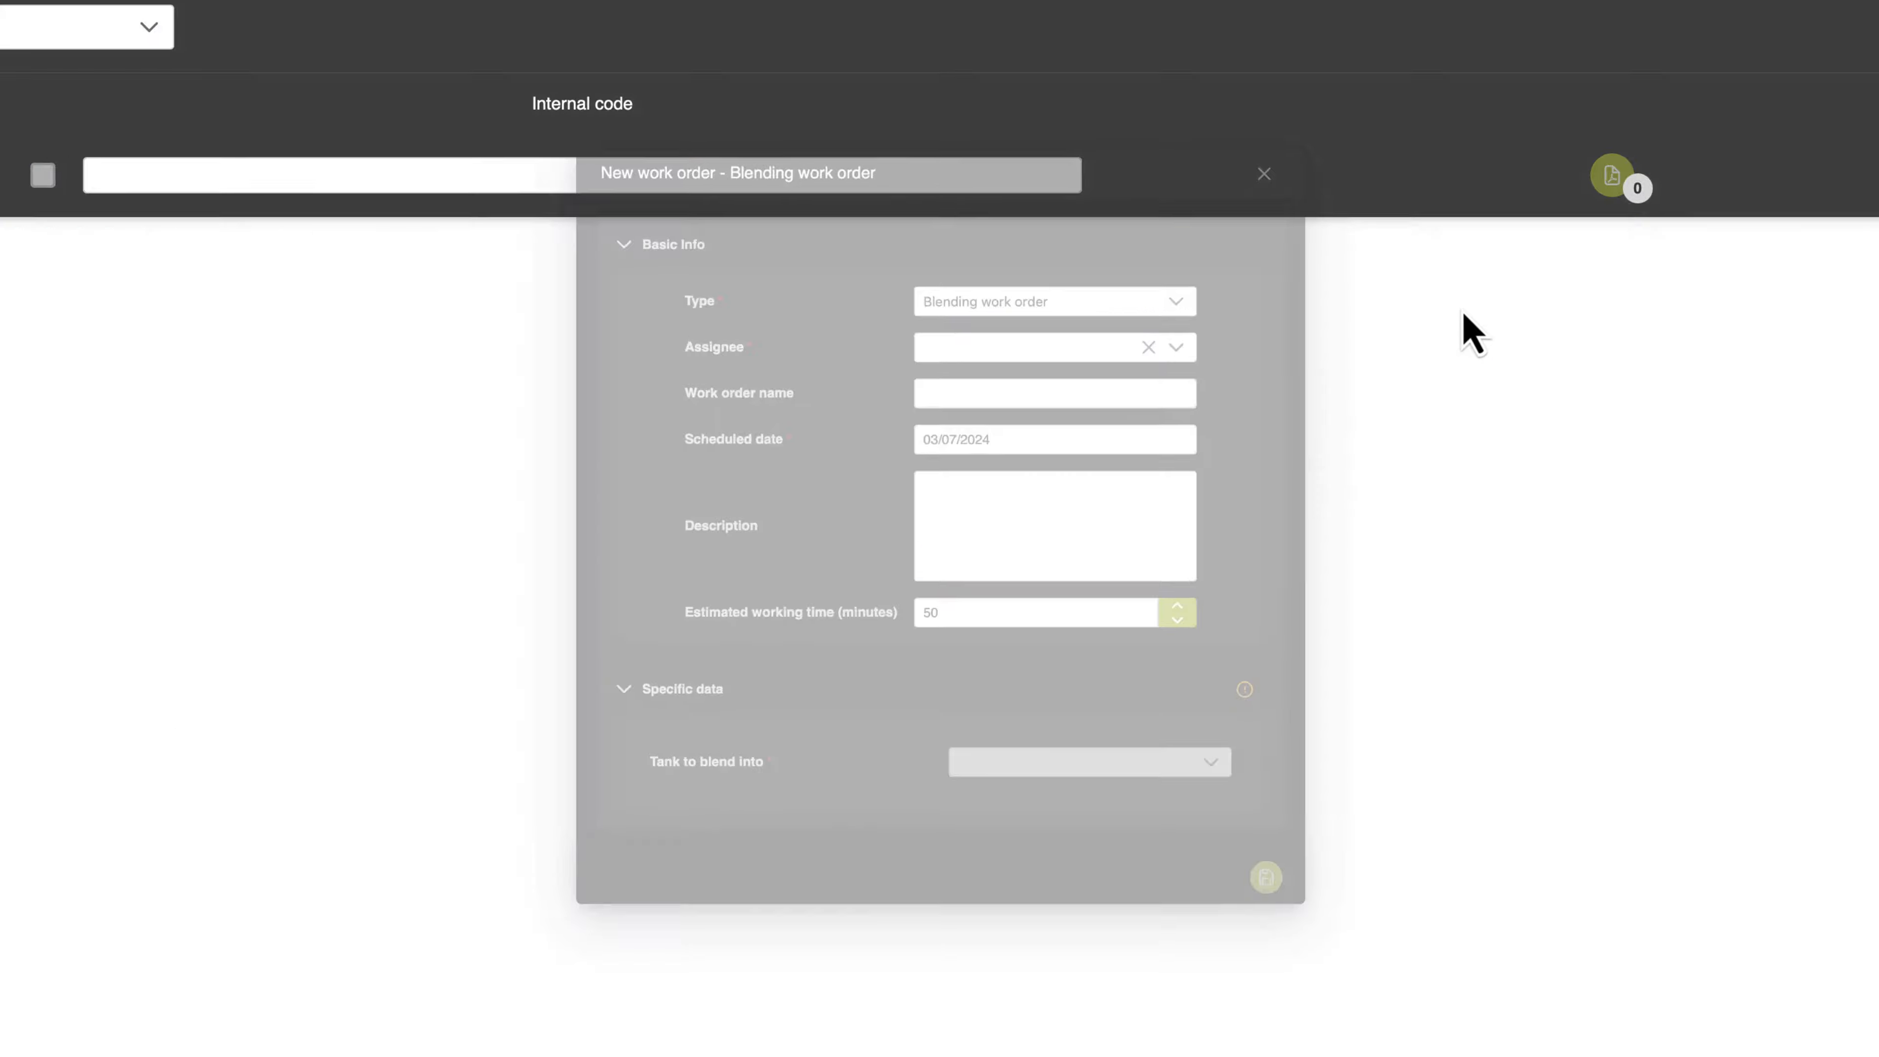
scroll(862, 888, "down", 2)
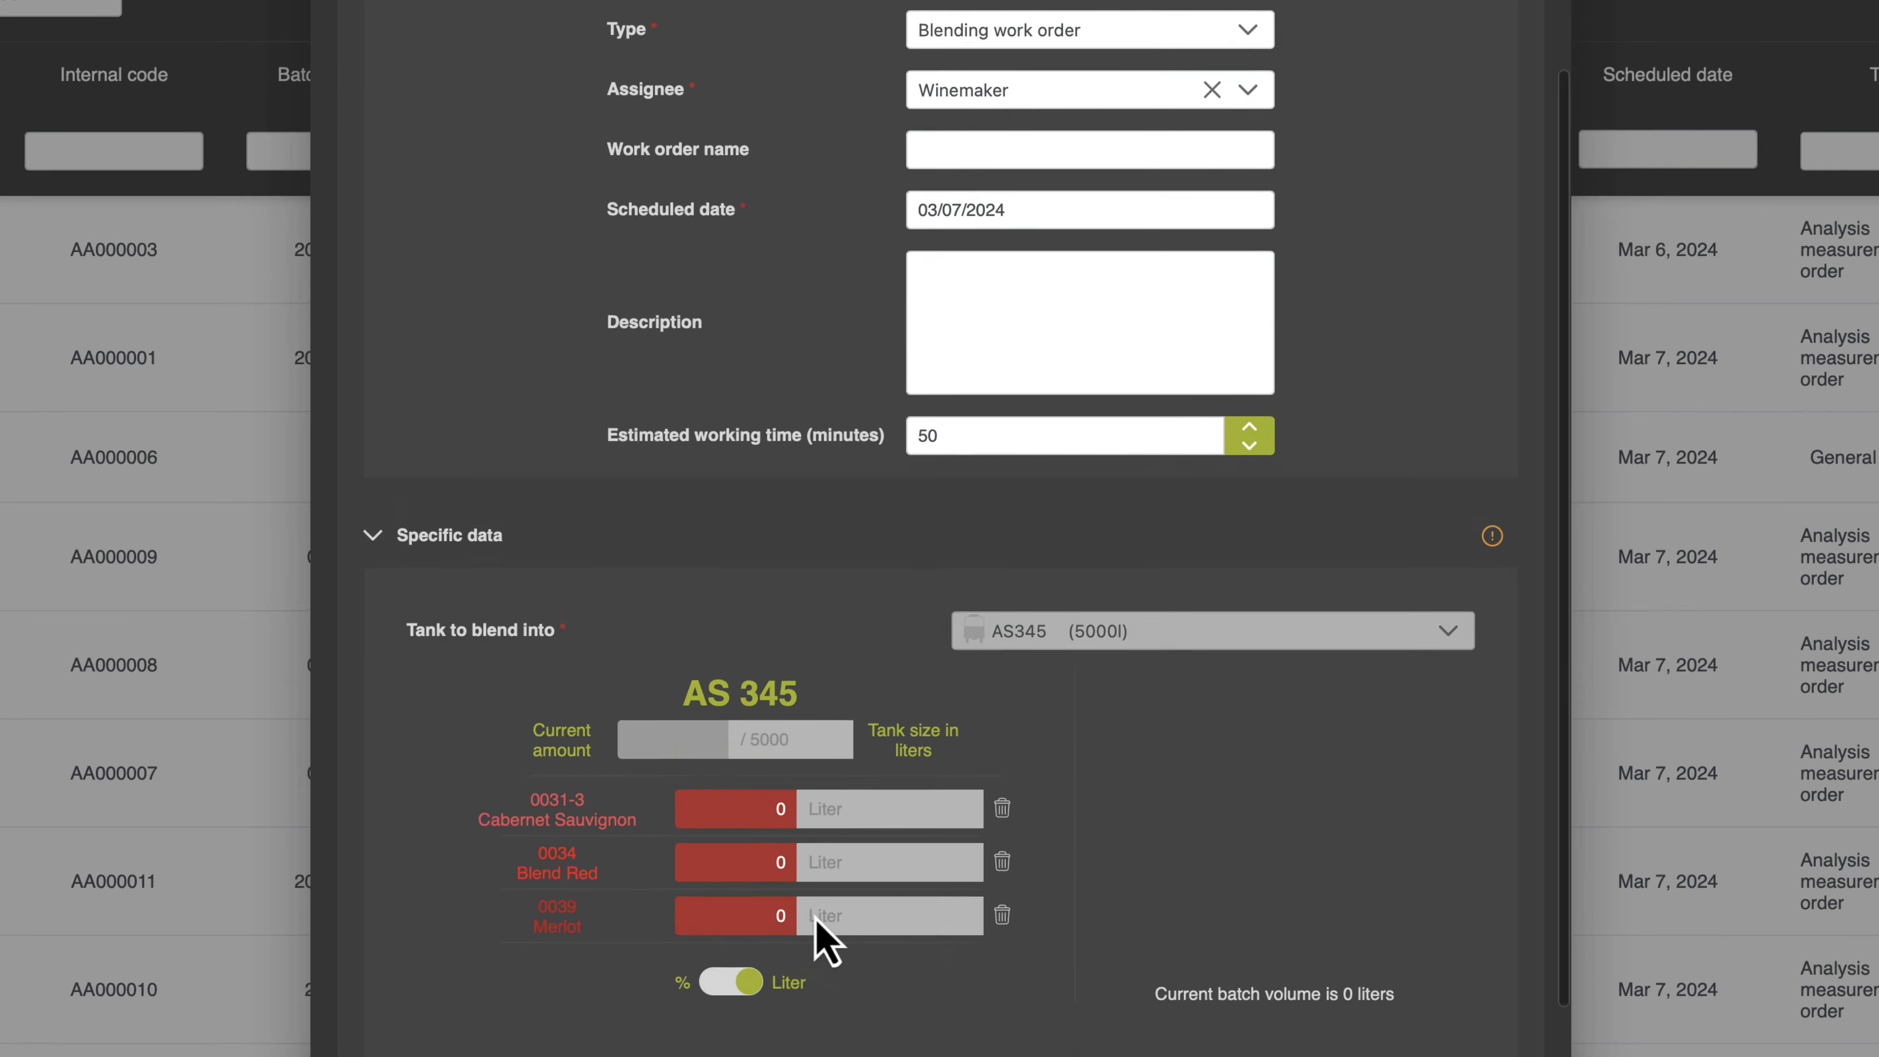
Set the blend amounts to 500 liters of Cabernet Sauvignon, 550 liters of Blend Red and 550 liters of Merlot
scroll(825, 940, "down", 1)
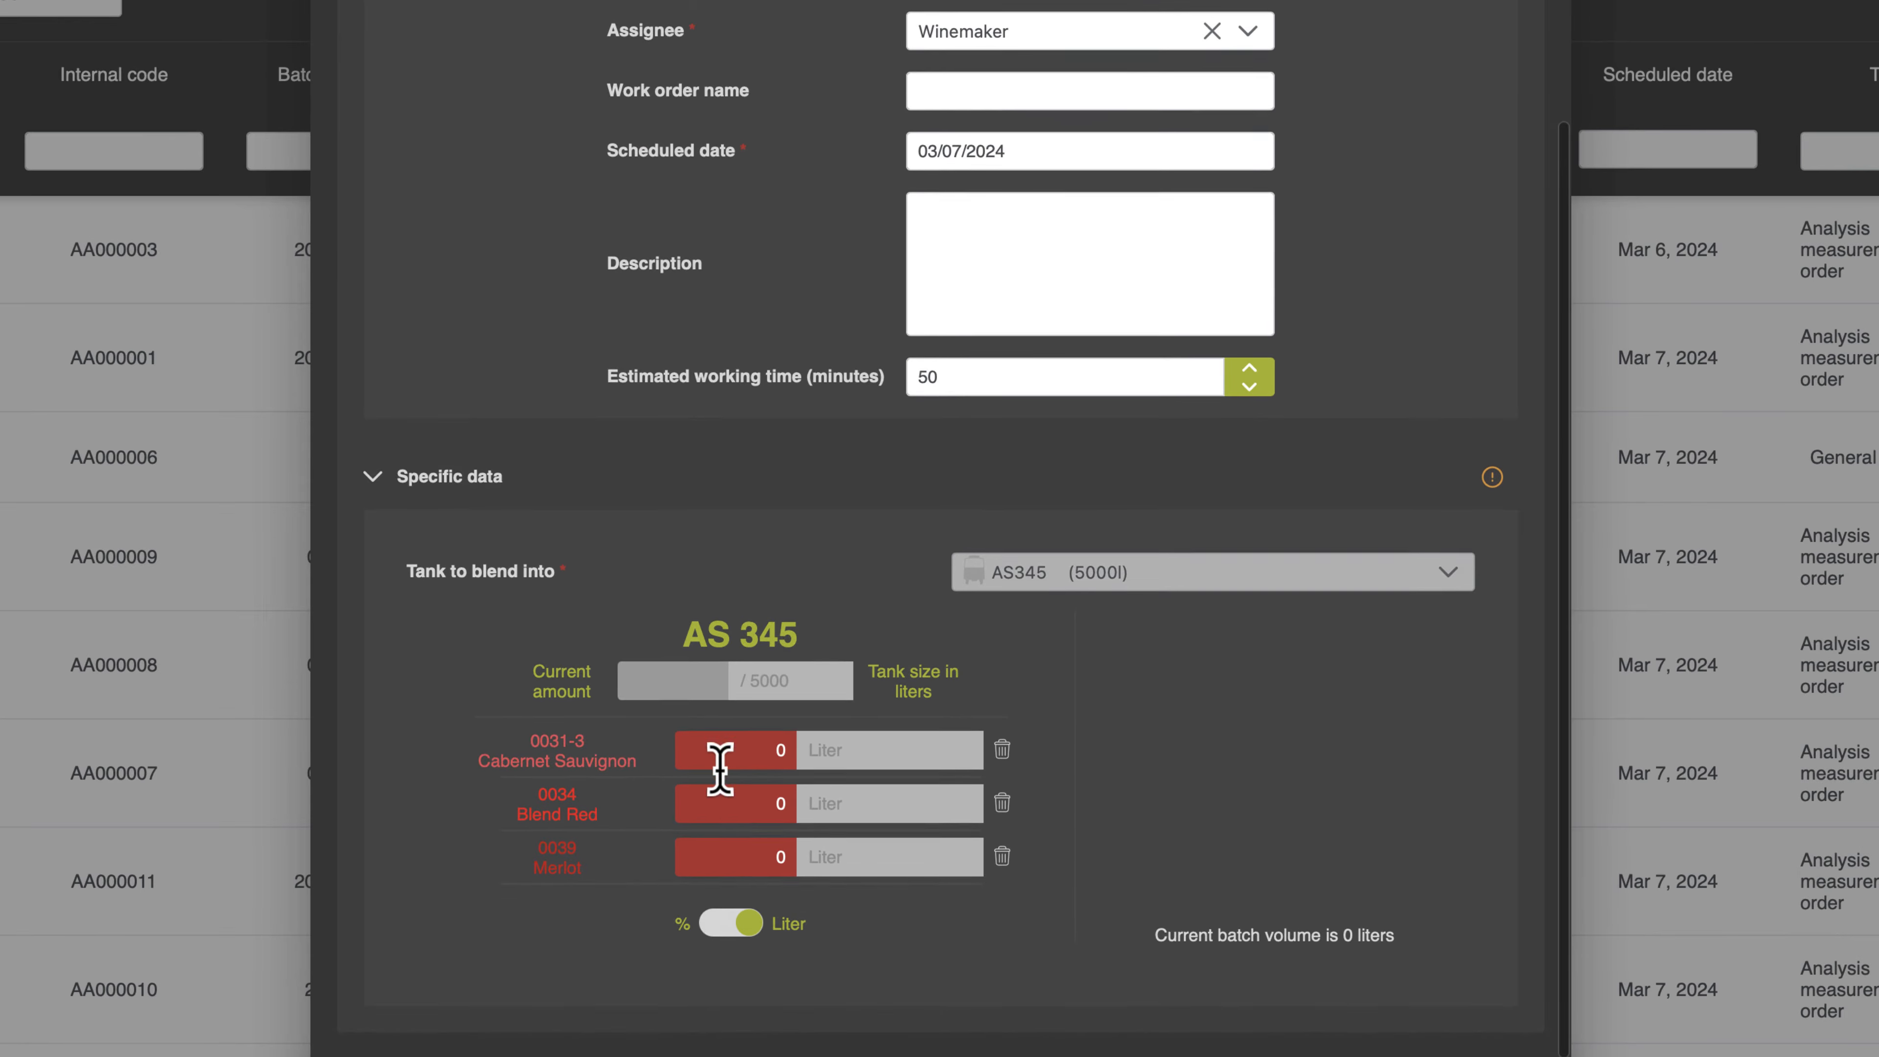
left_click(762, 753)
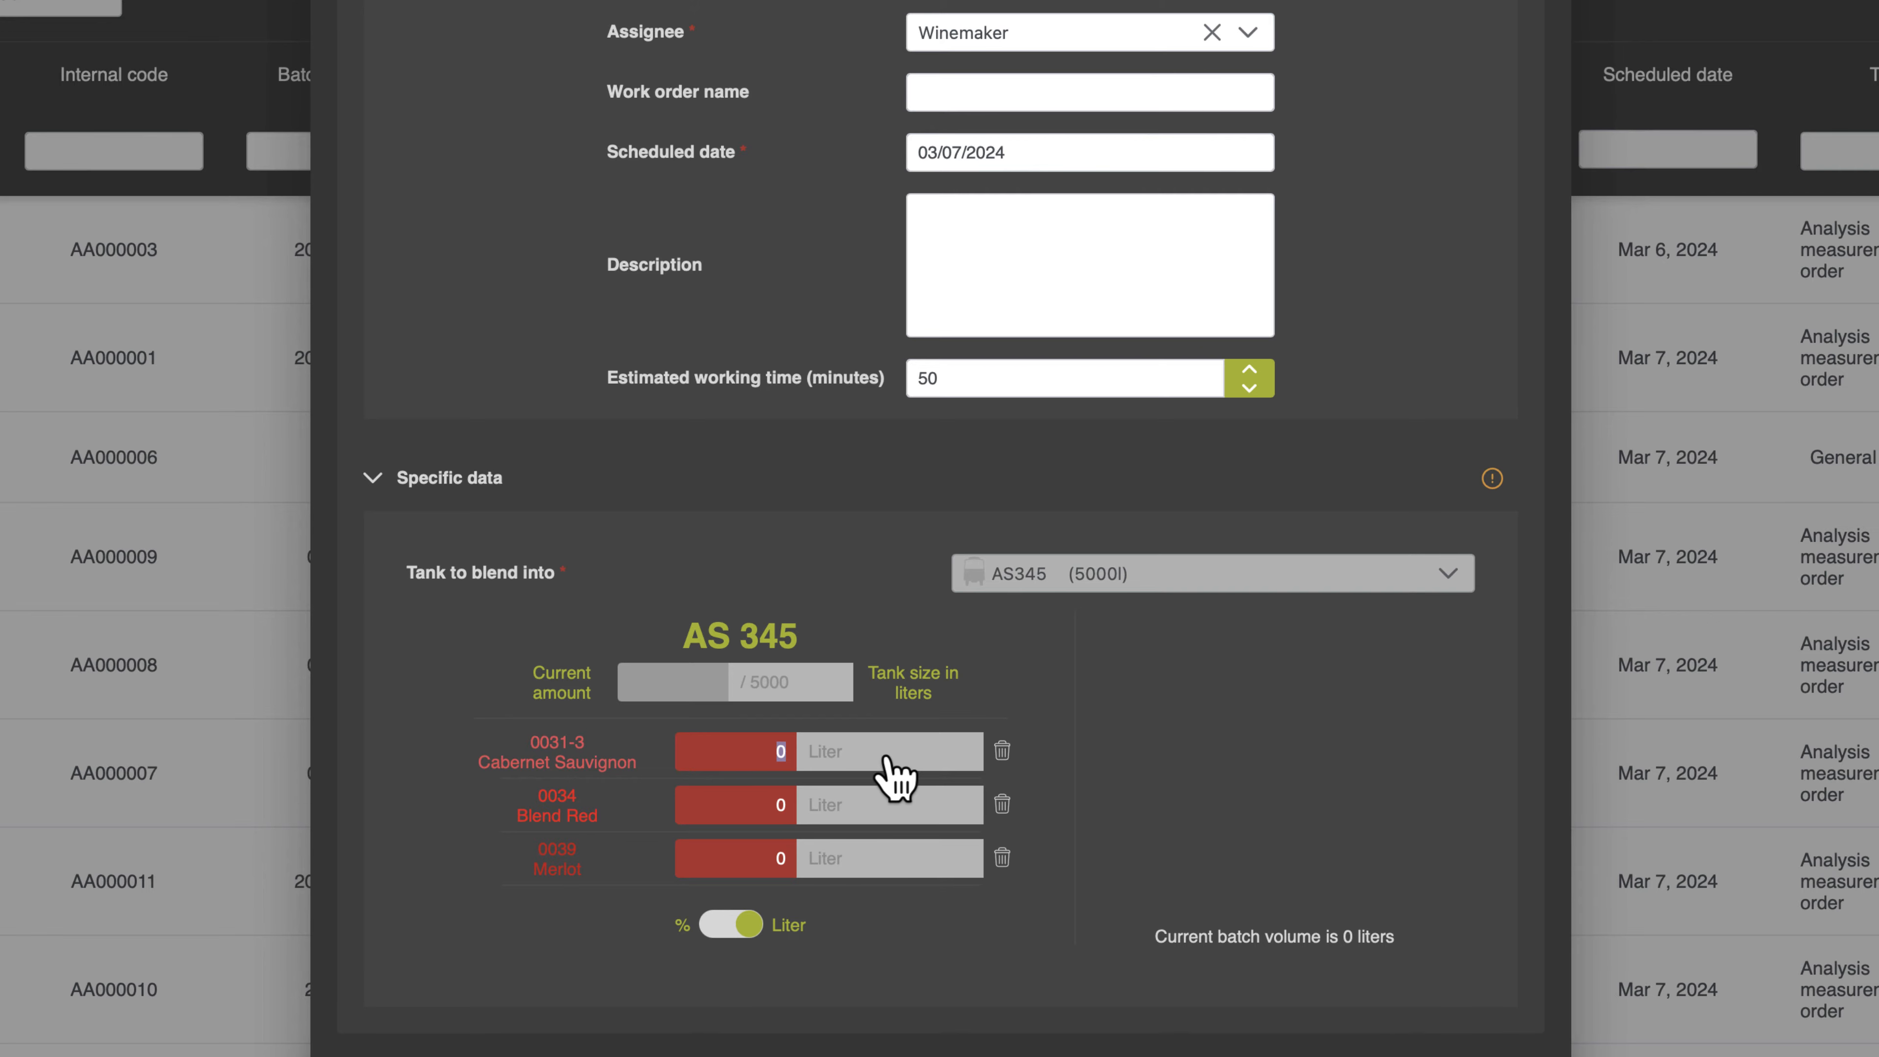
type("5")
type("00")
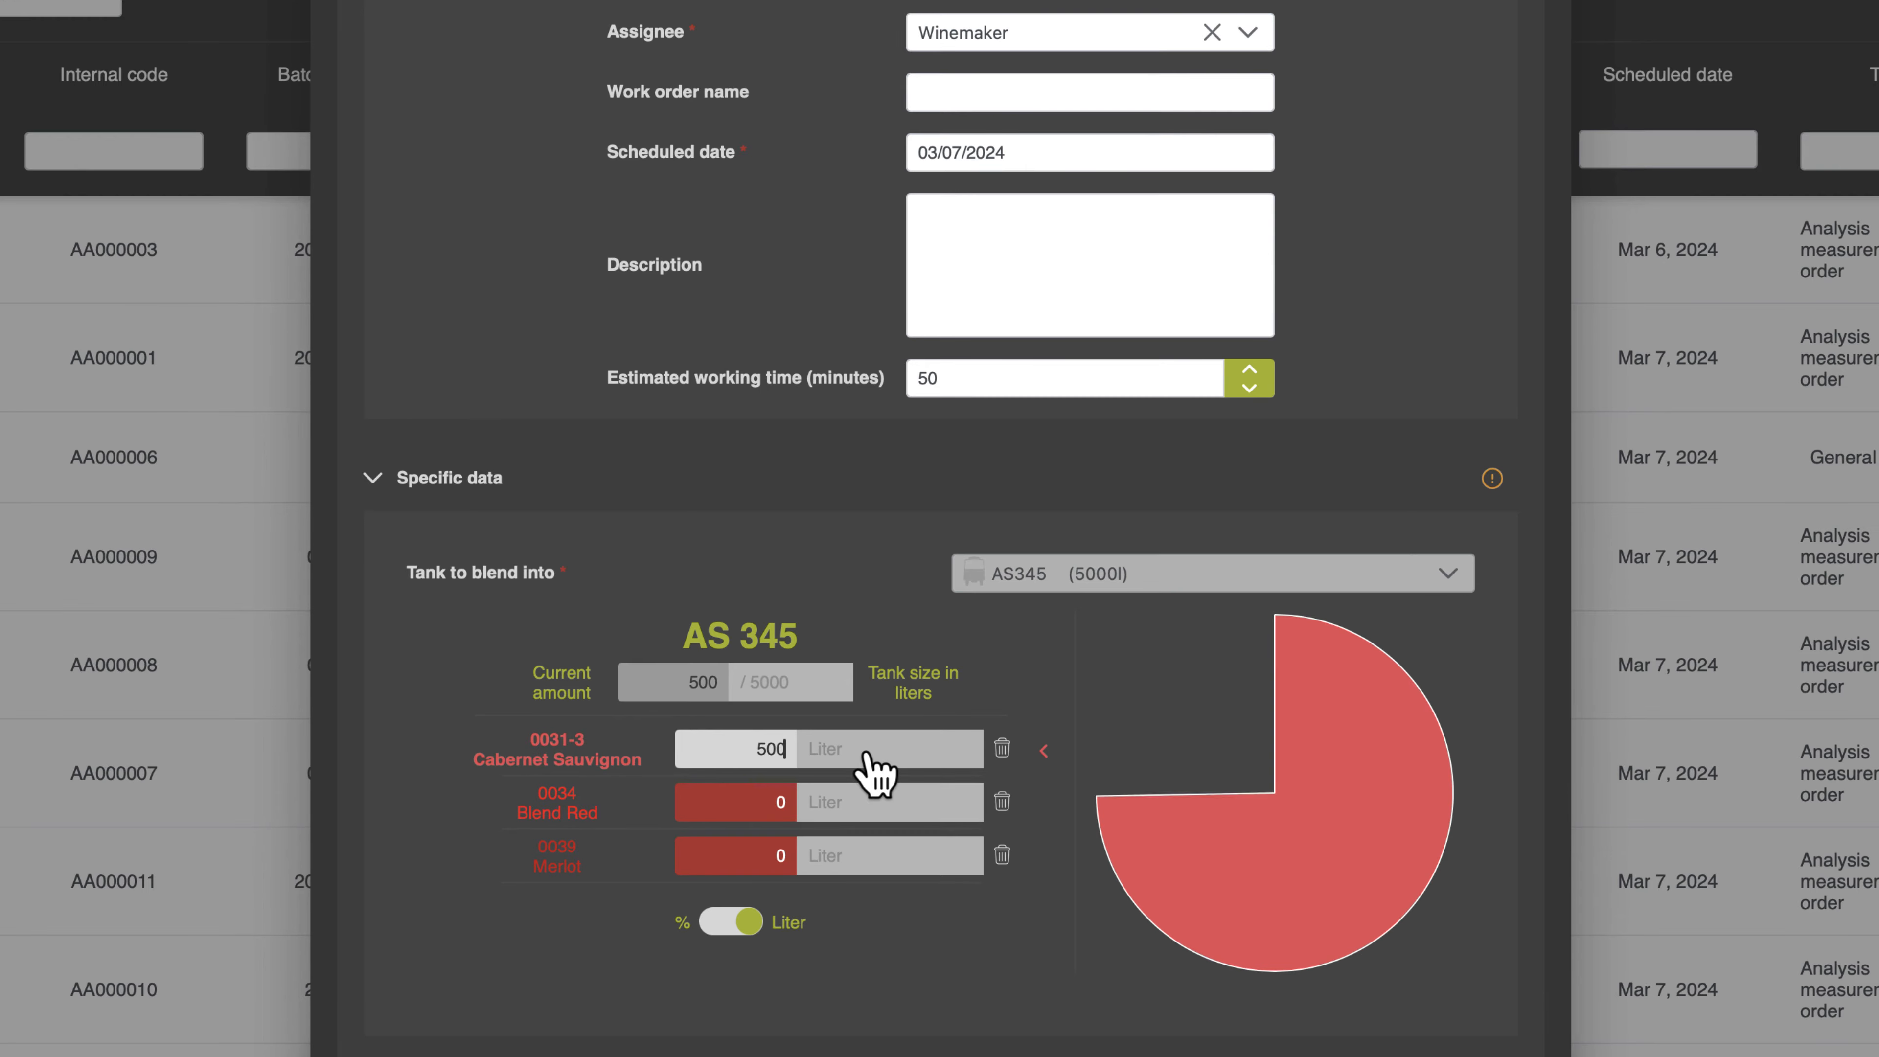
left_click(769, 801)
type("550")
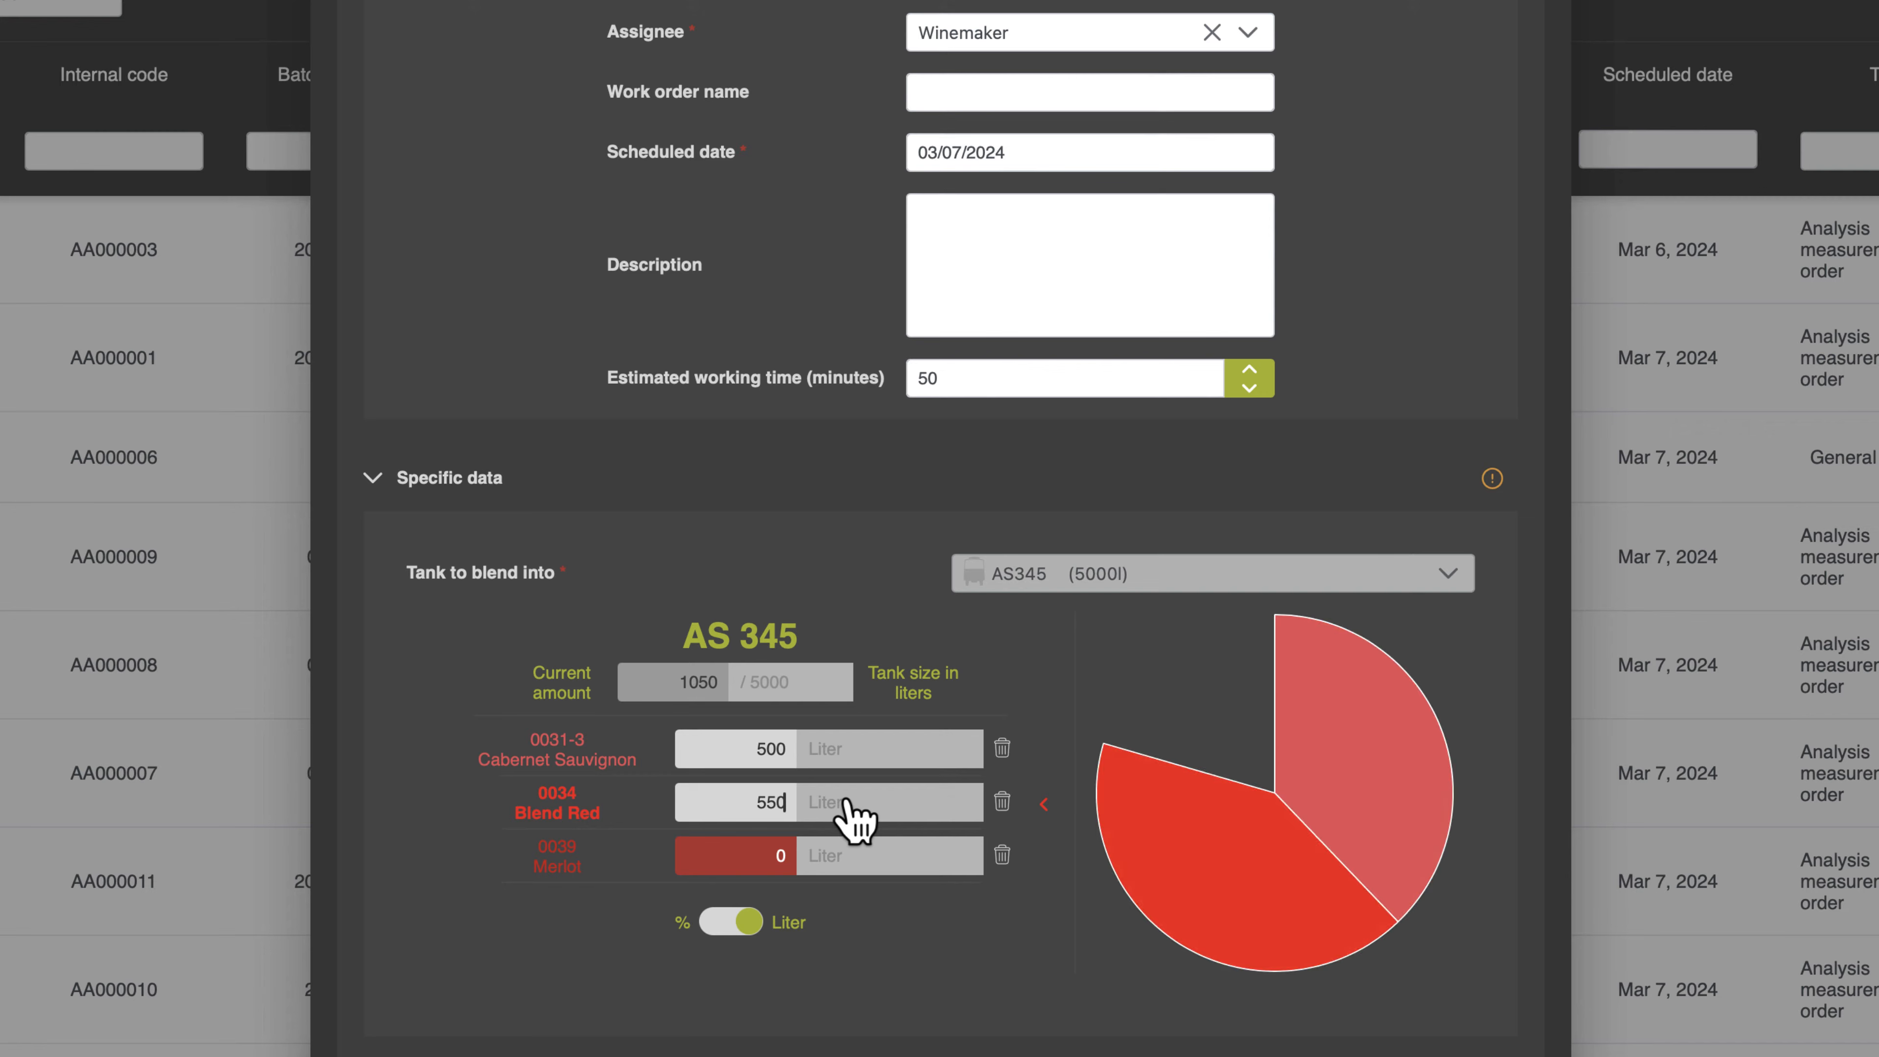
left_click(751, 852)
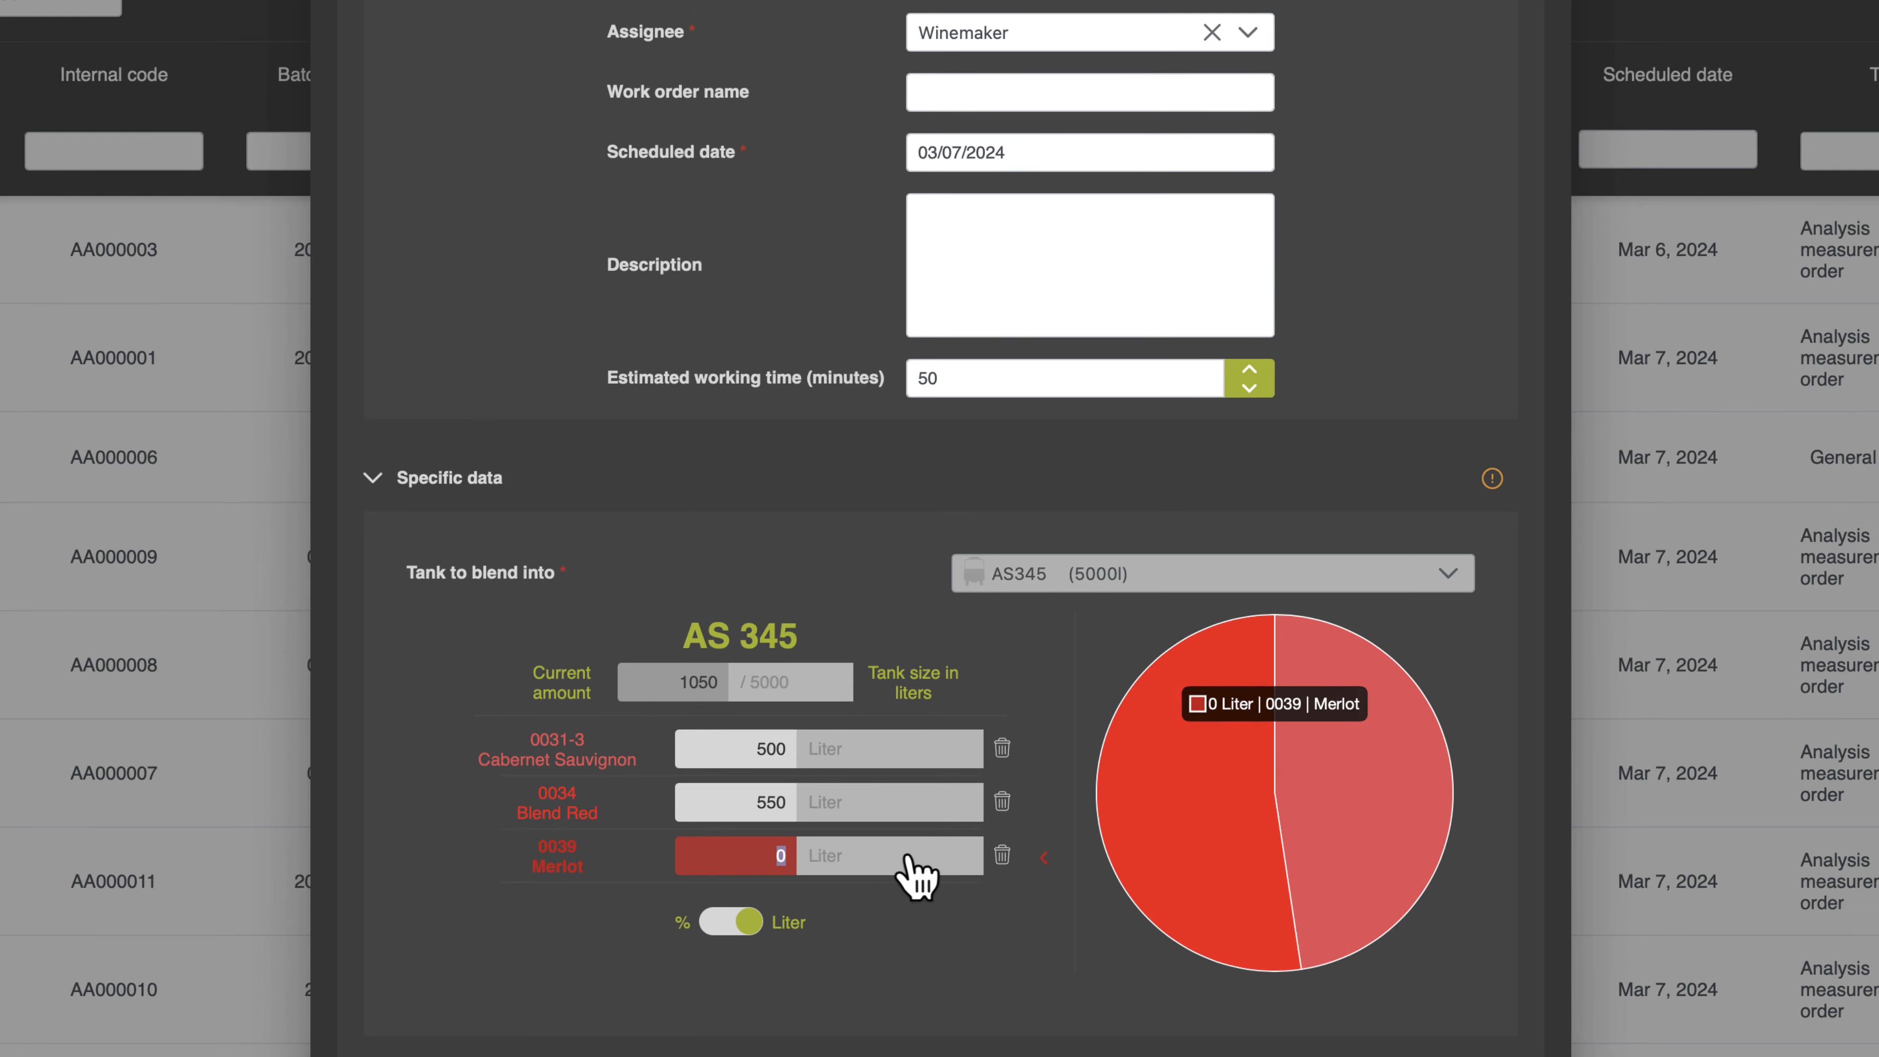
type("550")
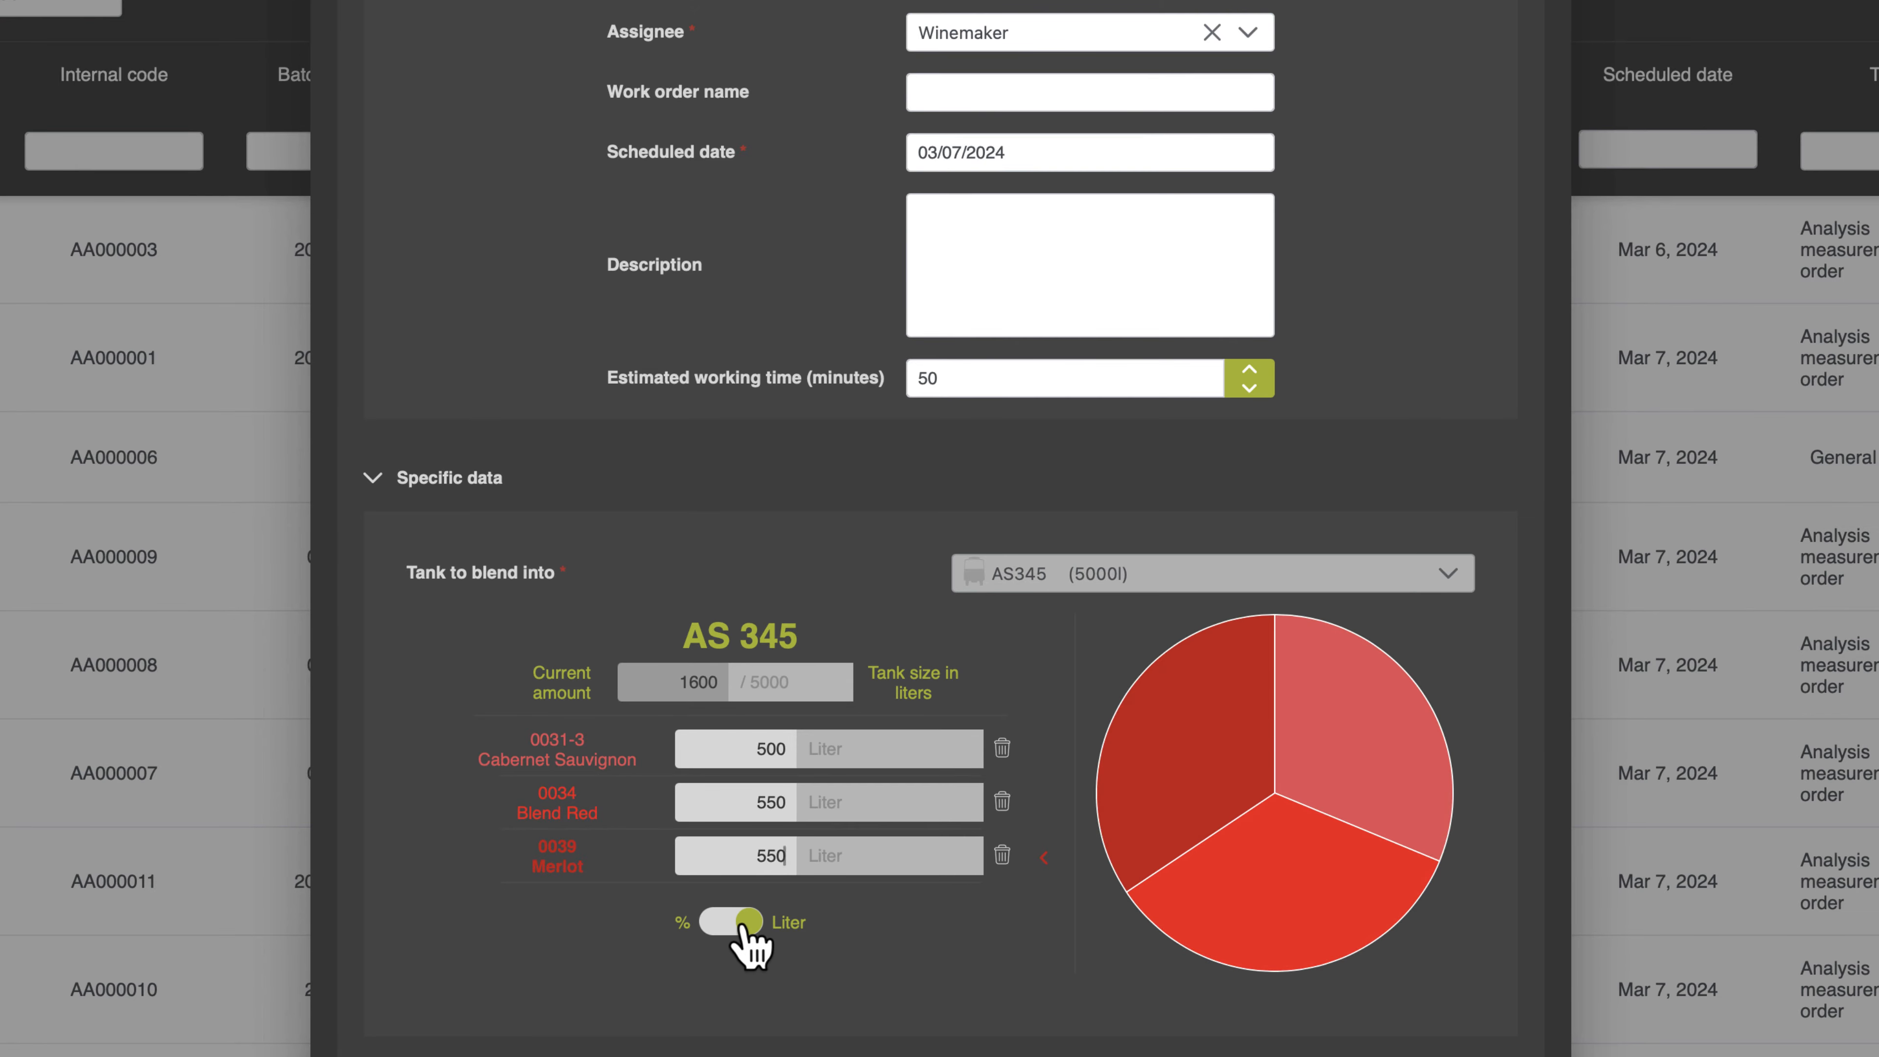
Switch the blend amounts from liters to percentages and save the blending work order
left_click(742, 925)
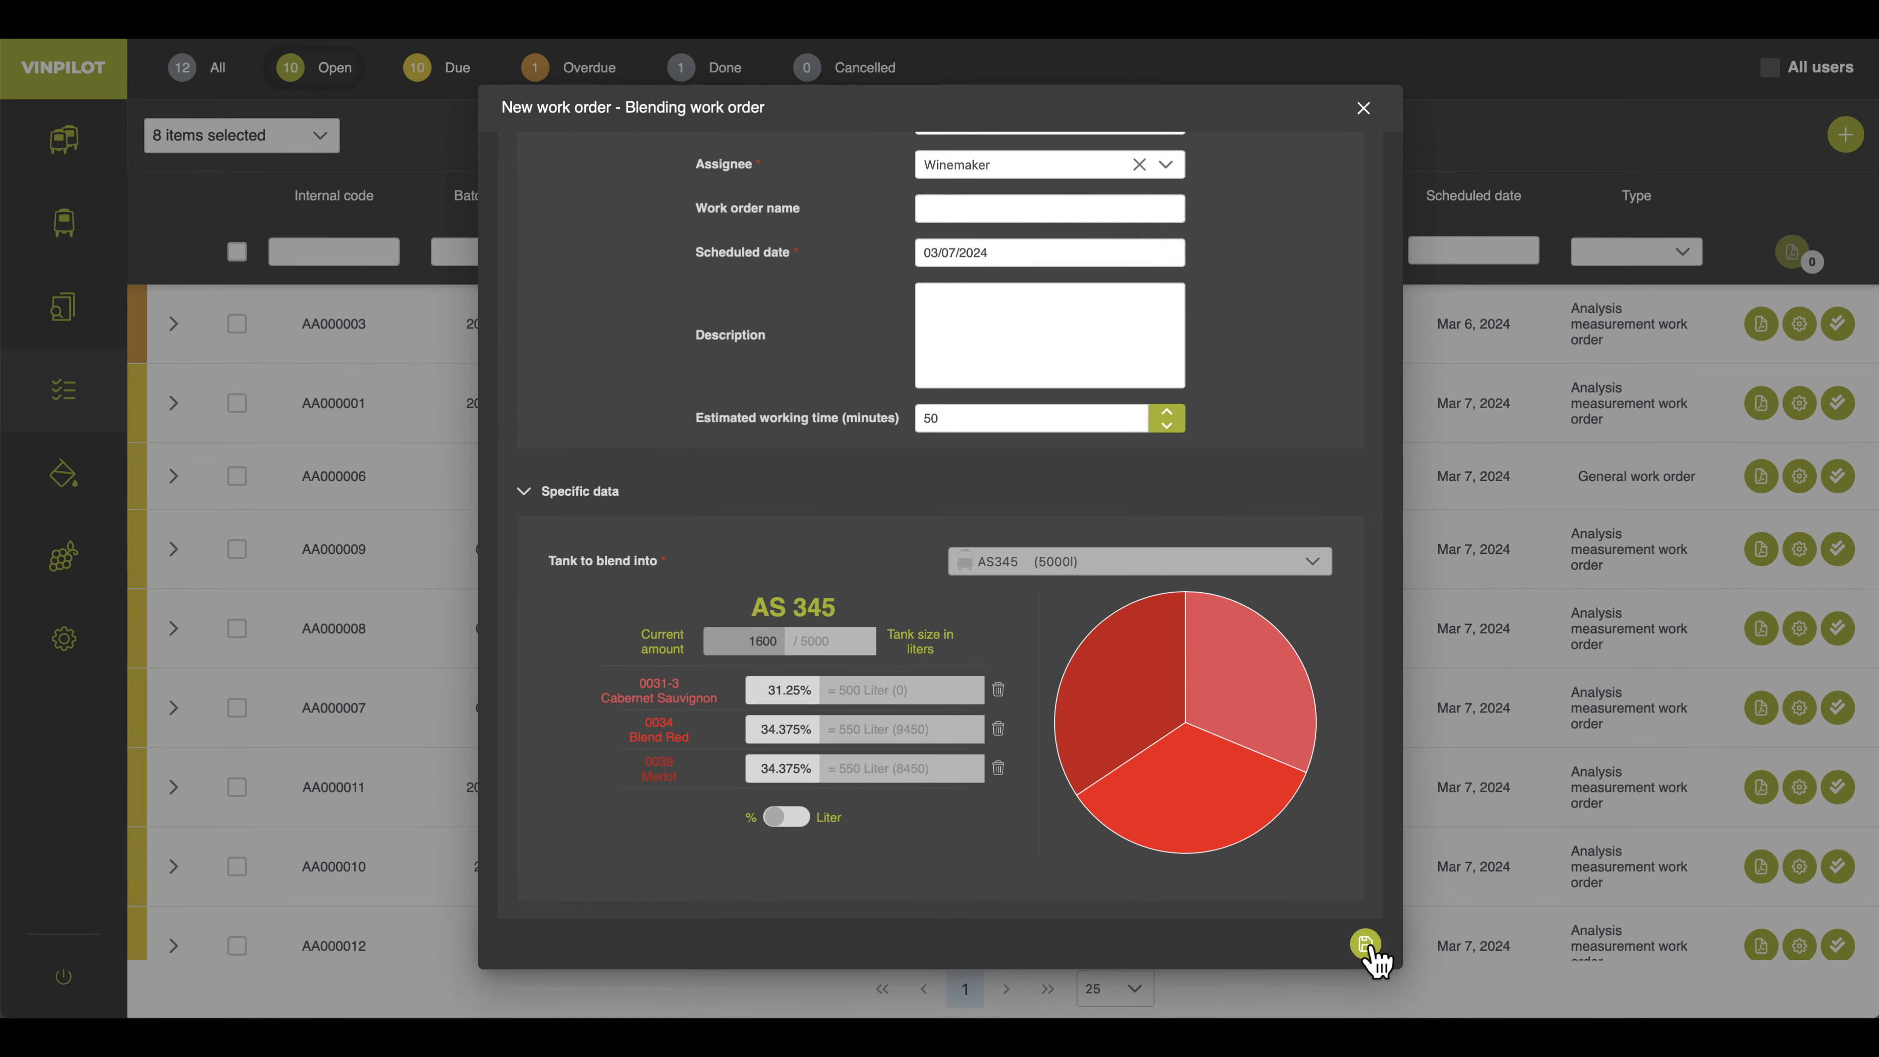
left_click(1366, 945)
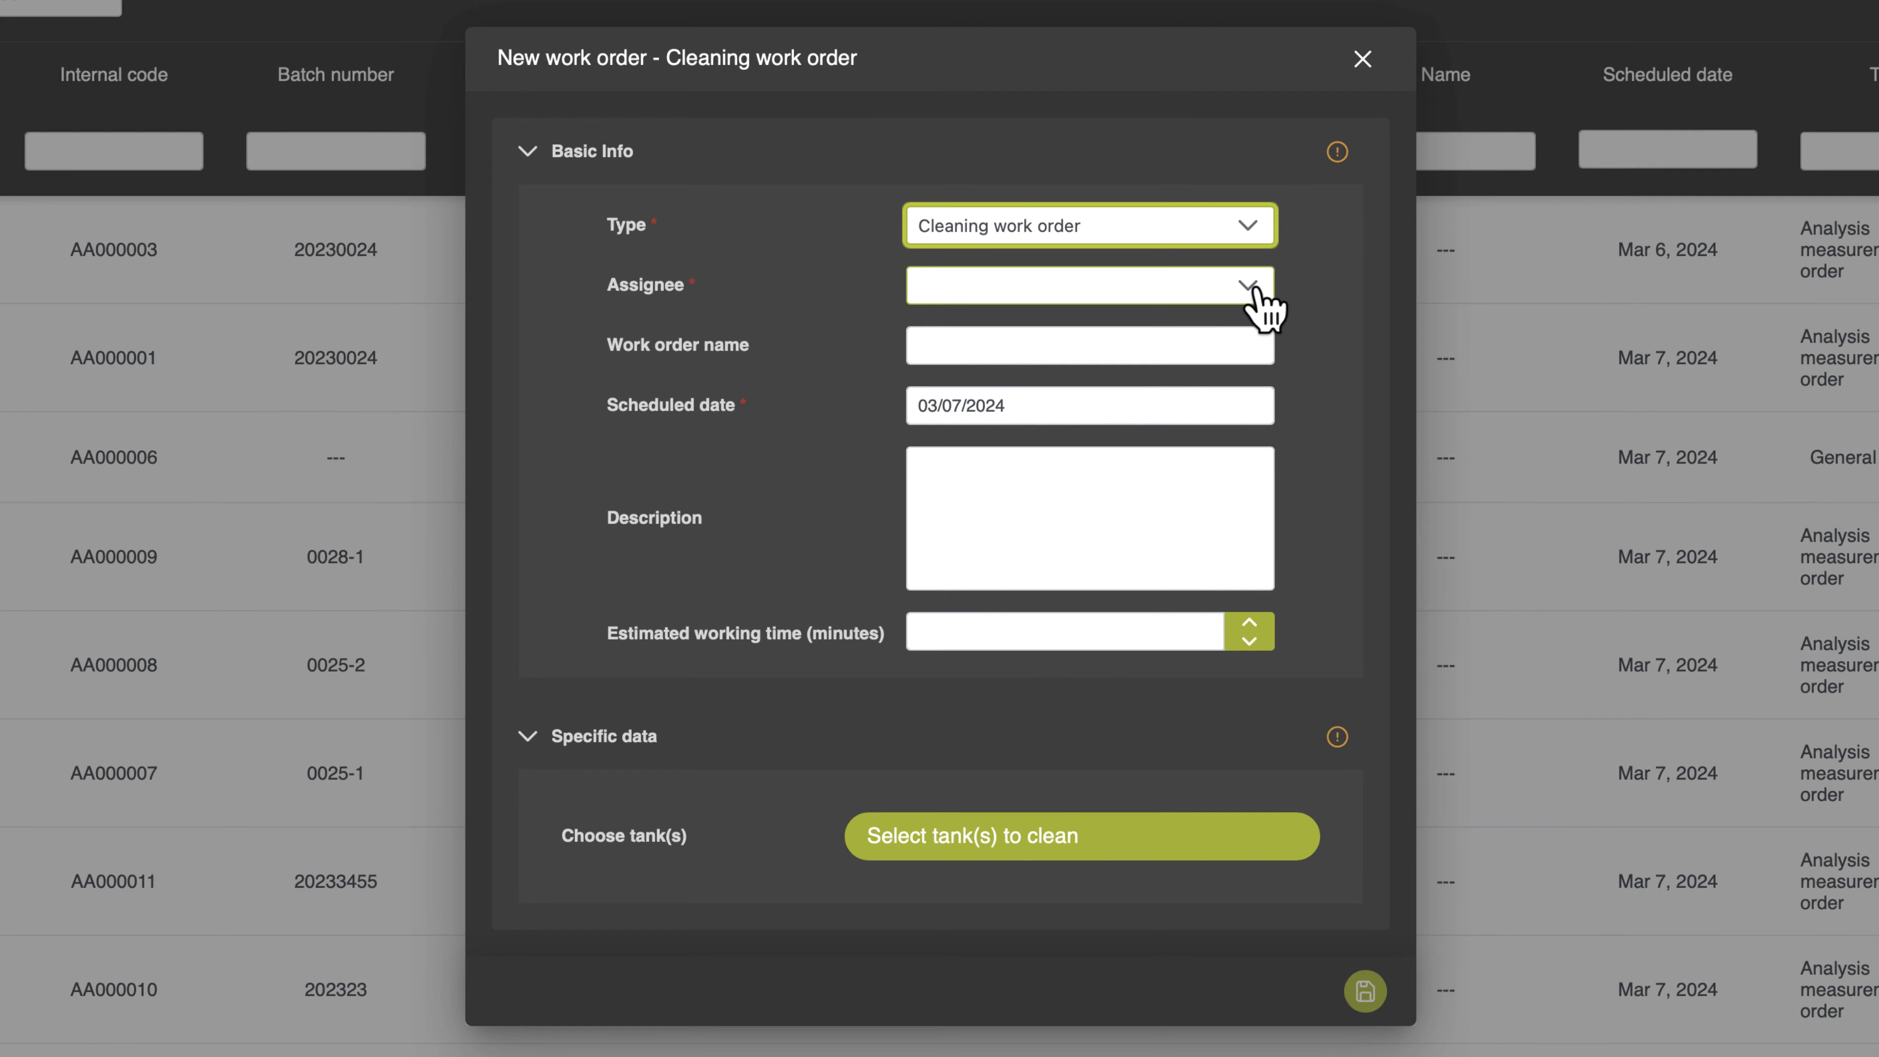
Assign the cleaning work order to Winemaker and set its estimated working time to 65 minutes
left_click(1261, 300)
left_click(975, 374)
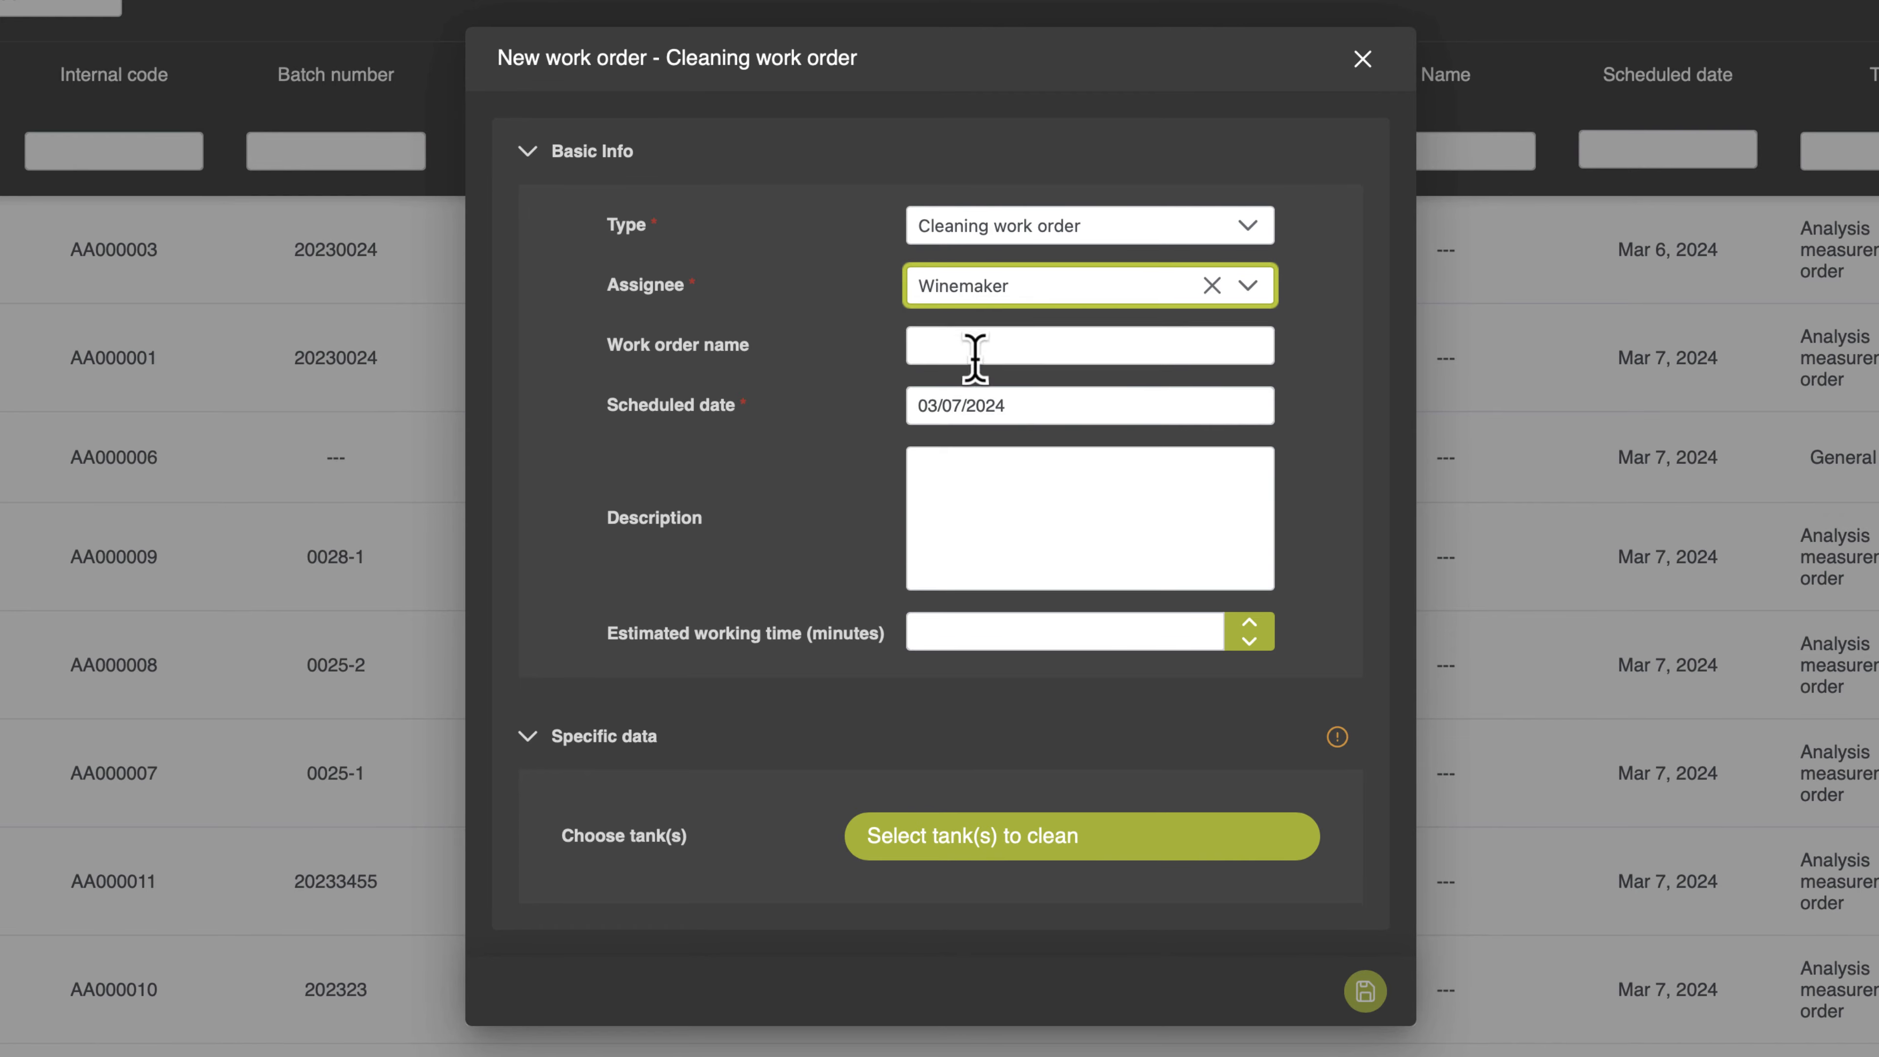
left_click(1027, 634)
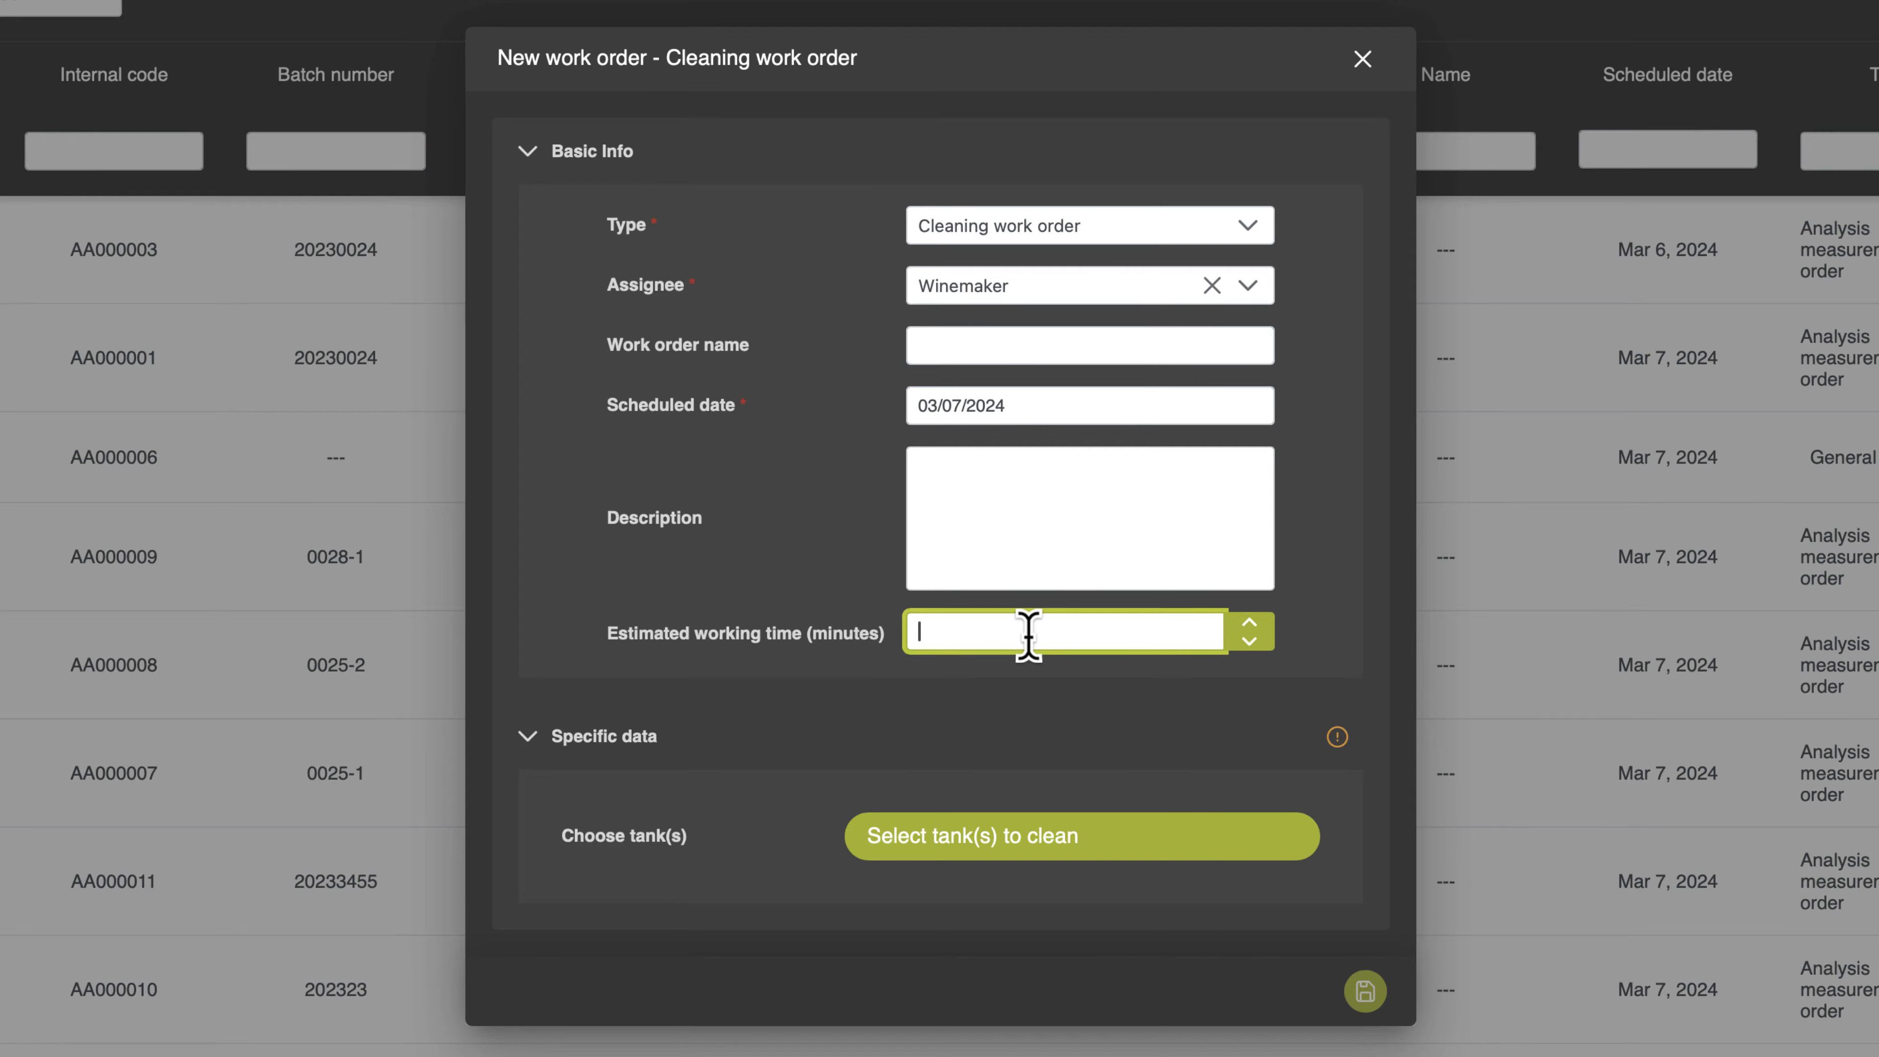
type("65")
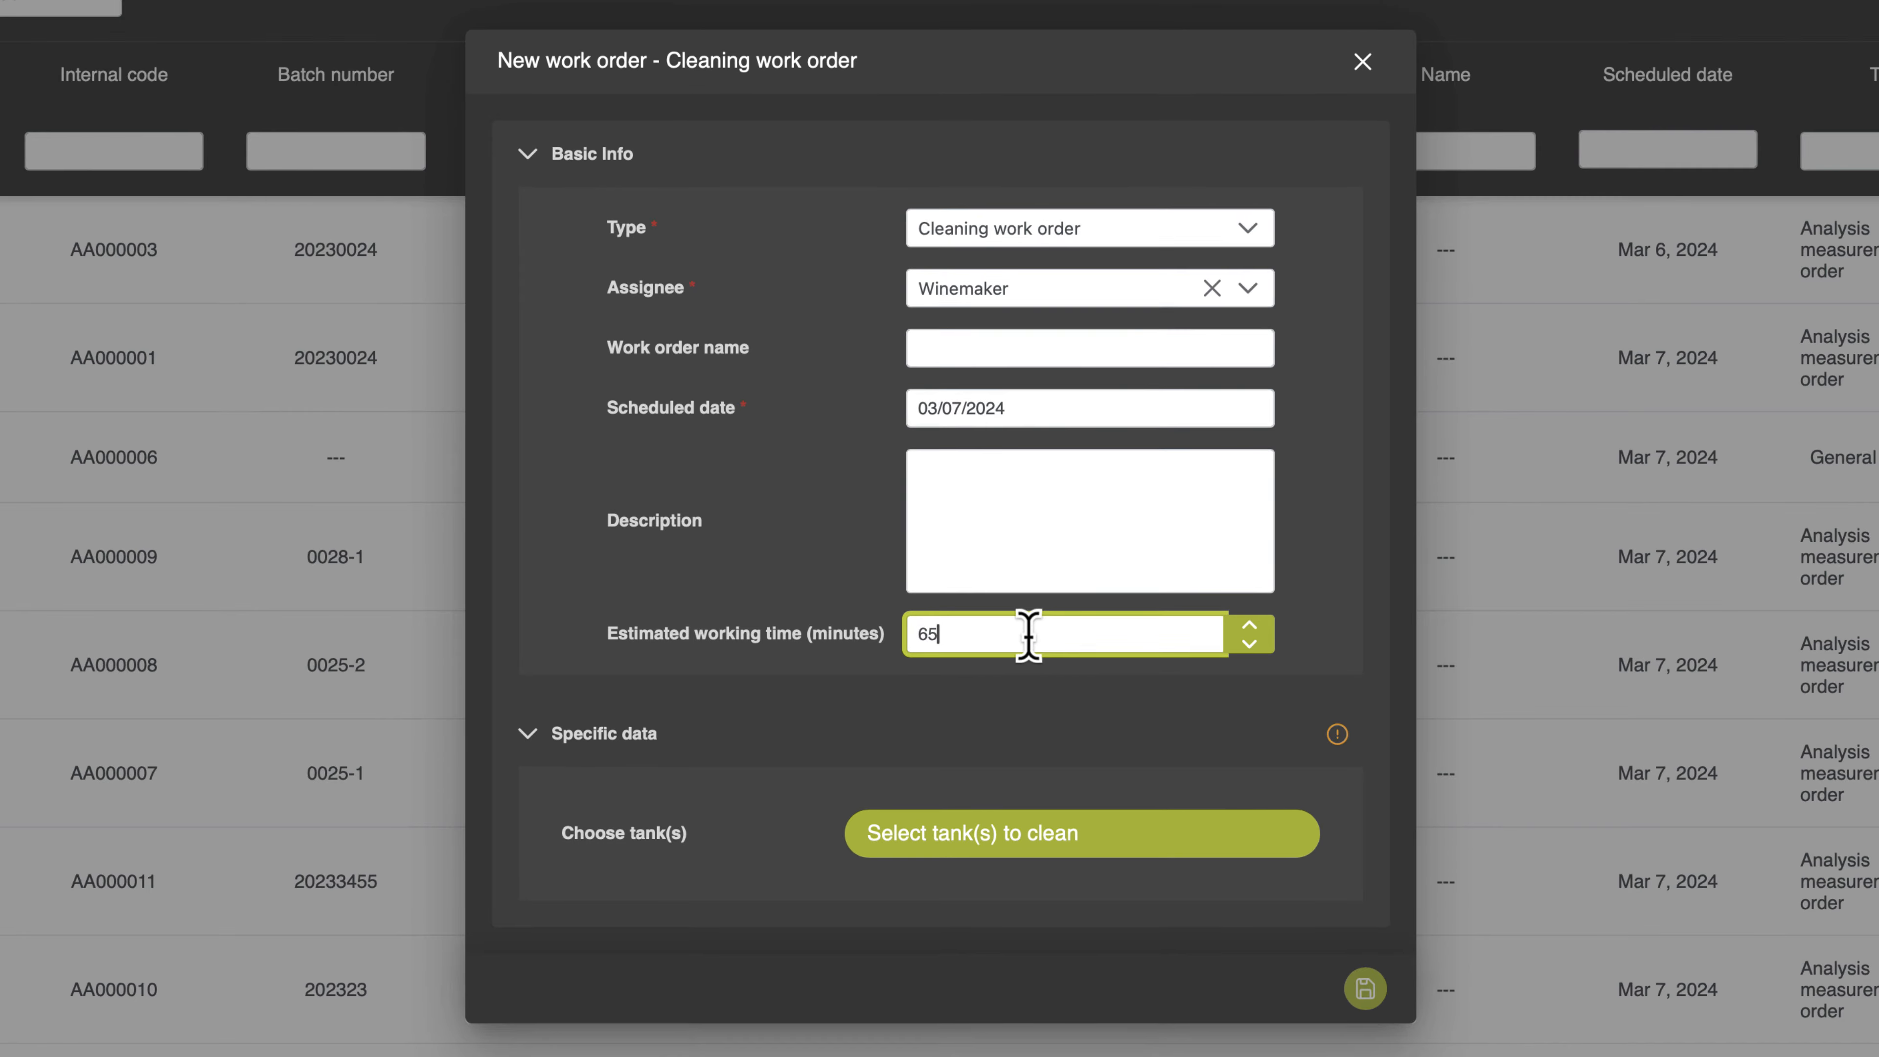
Choose the tanks to clean from the cellar overview and confirm the selection
left_click(1165, 838)
left_click(975, 596)
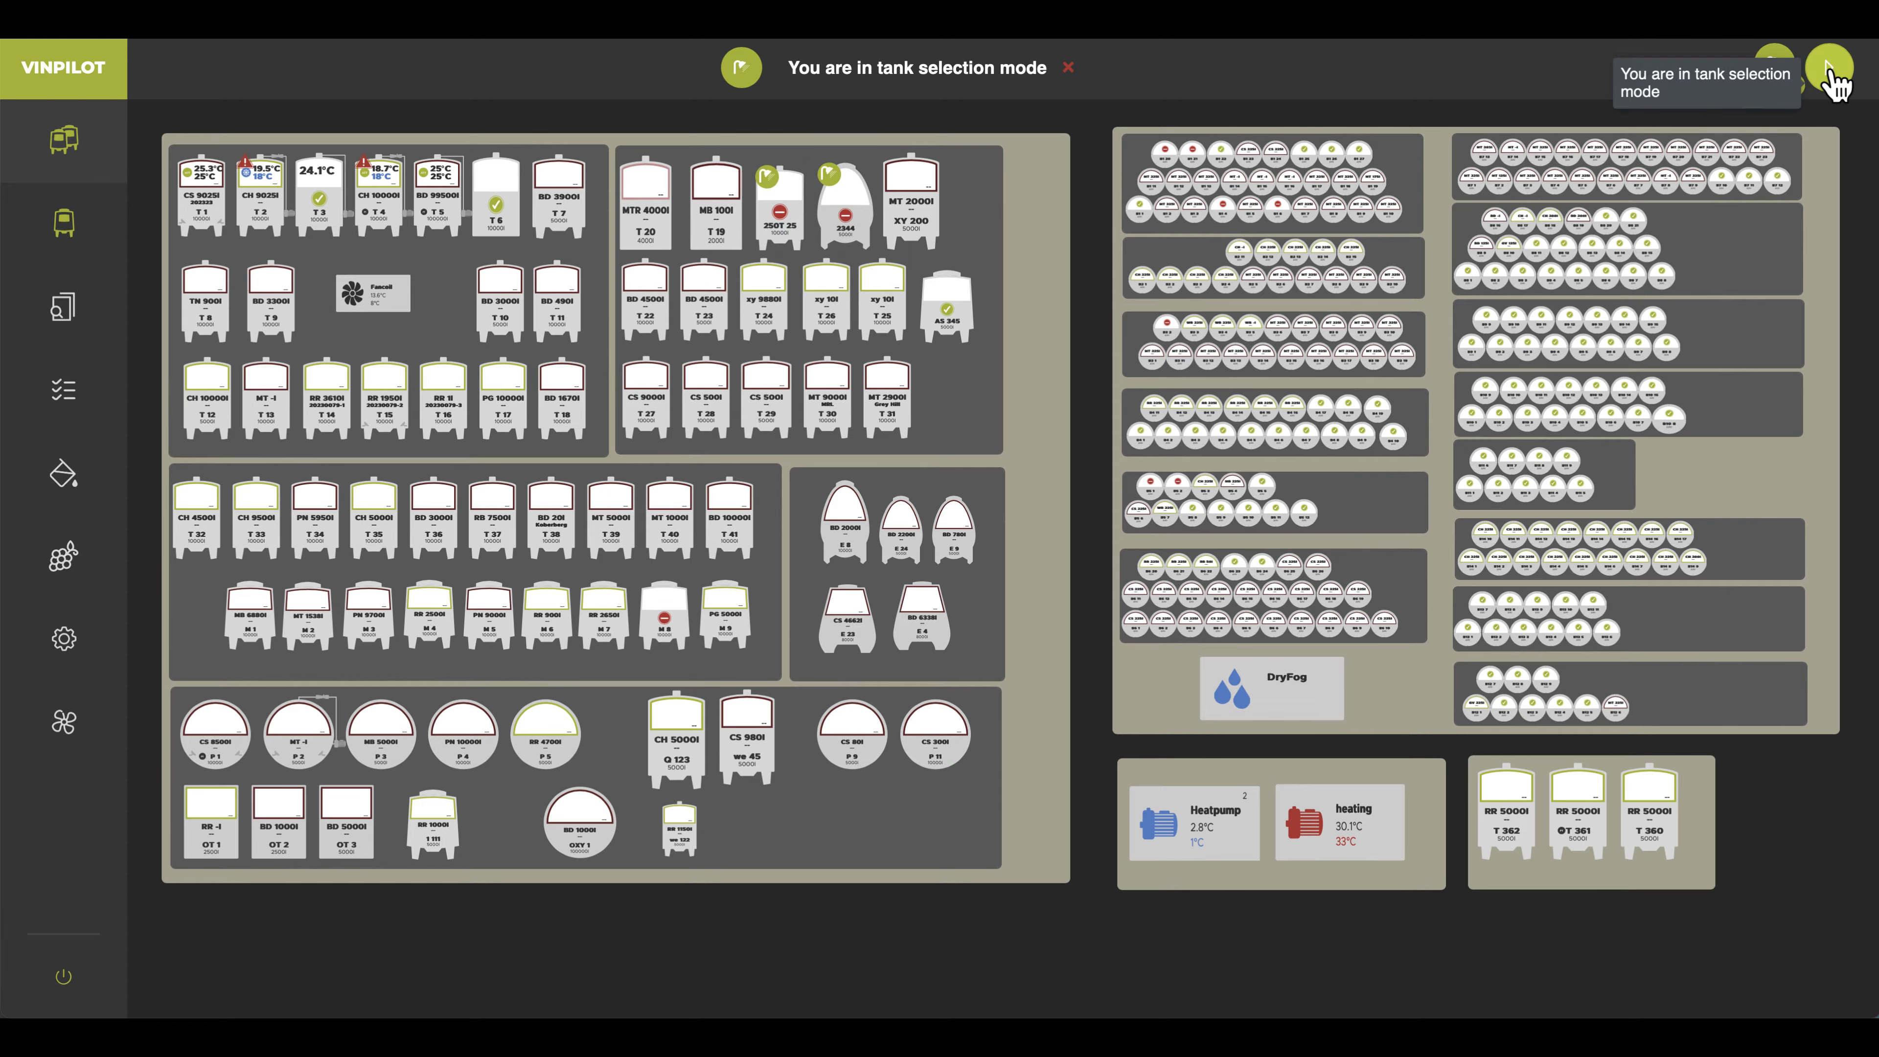
left_click(1828, 68)
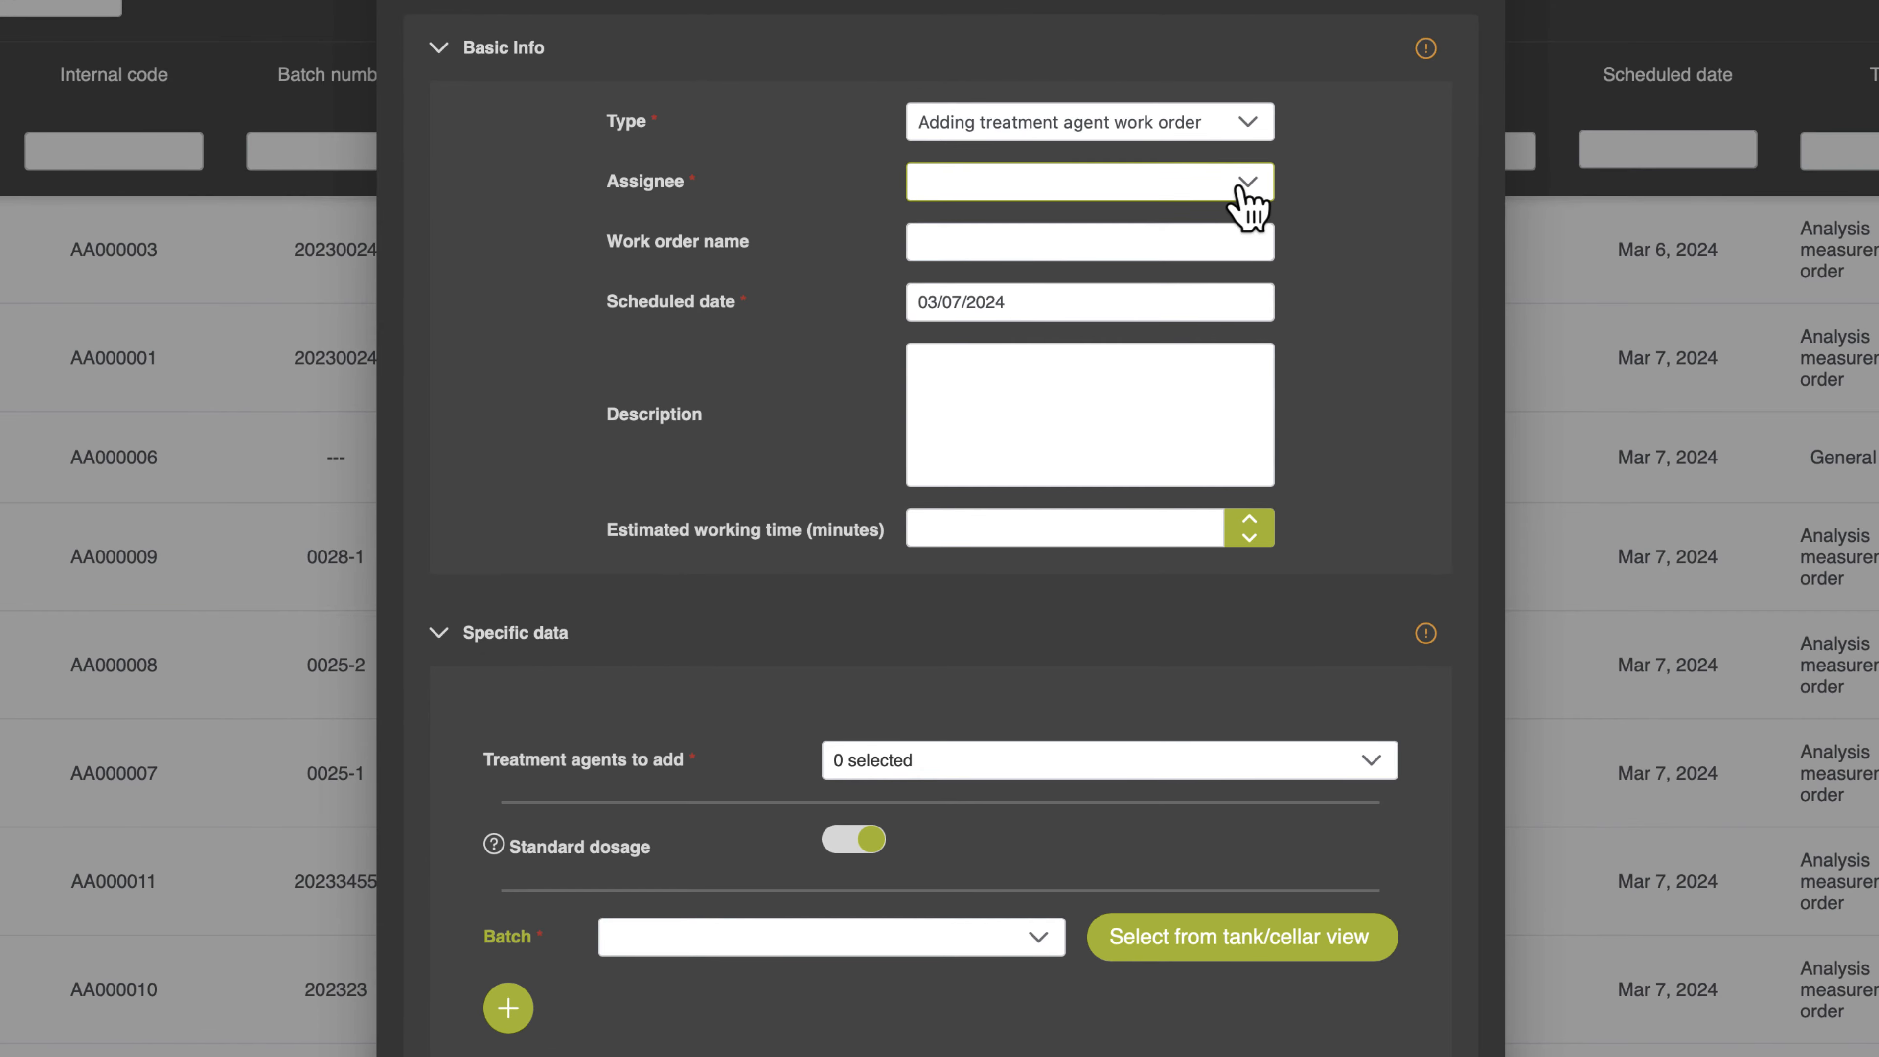
Assign the adding treatment agent work order to Winemaker and keep the scheduled date of 03/07/2024
left_click(1245, 190)
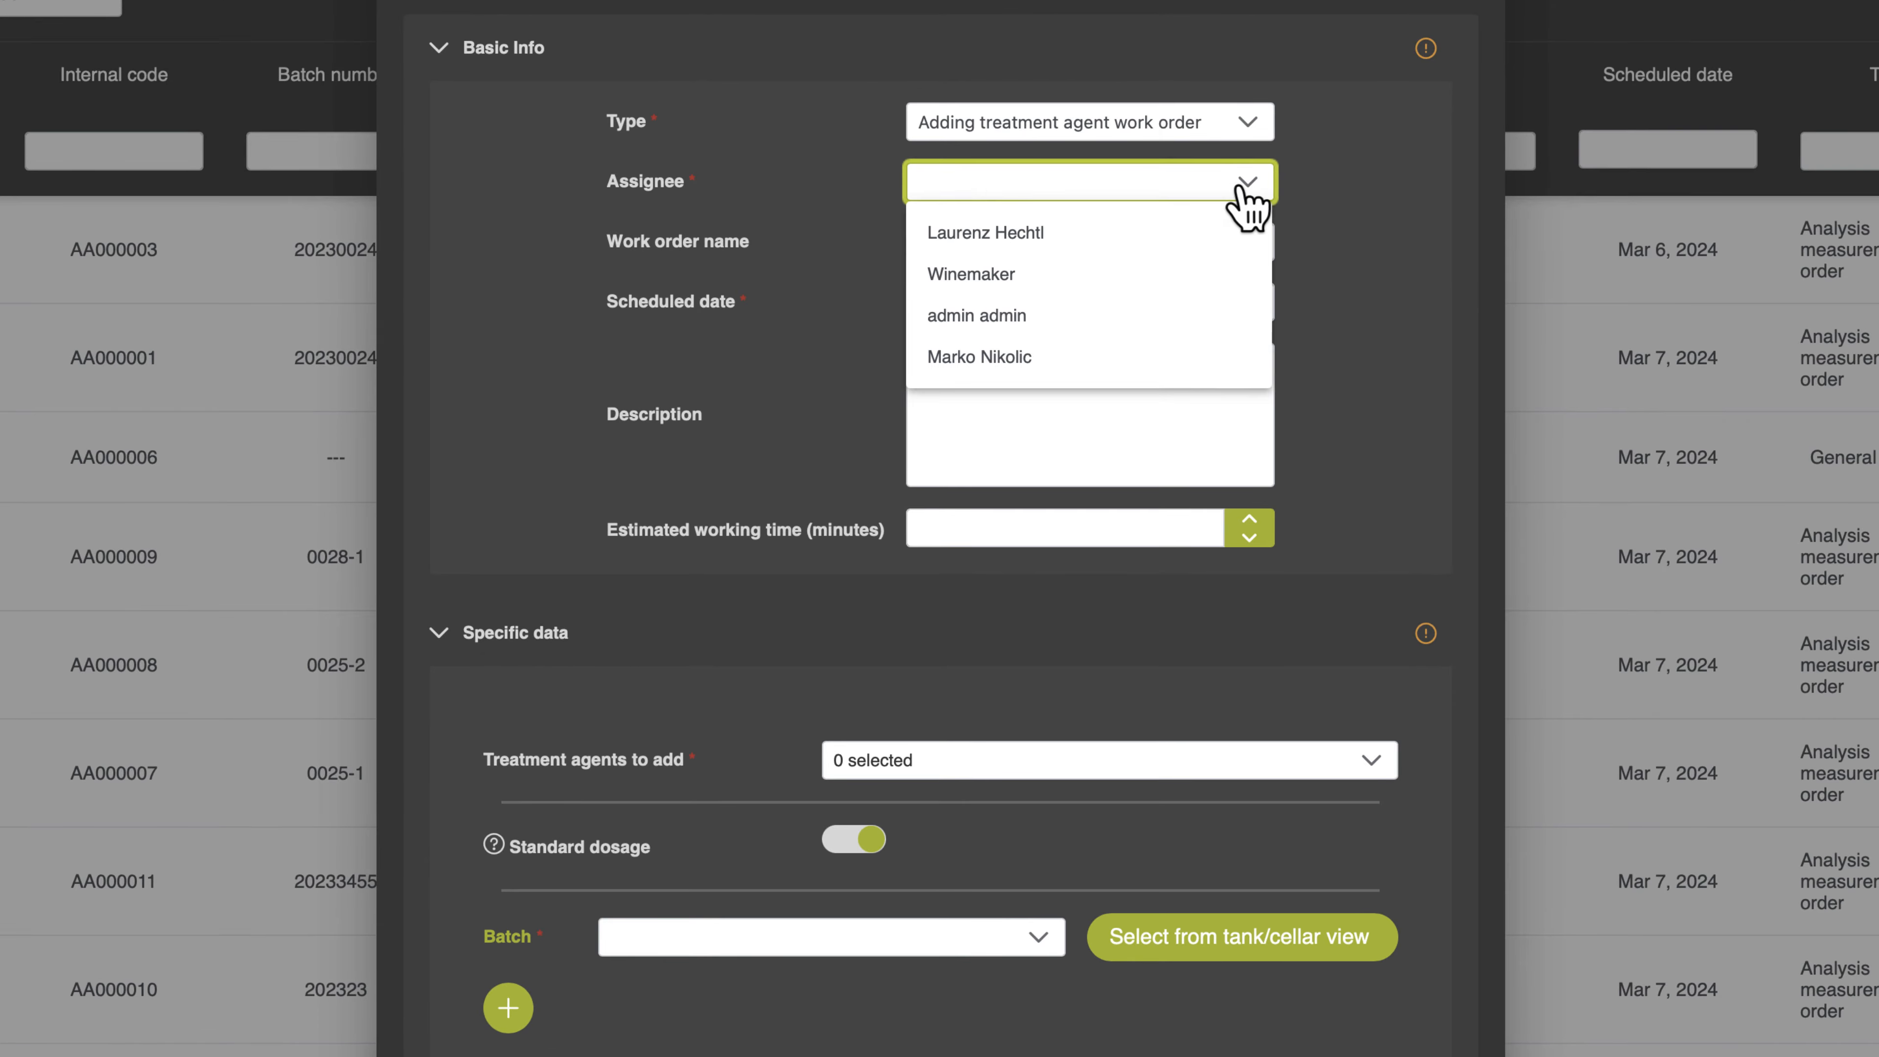
left_click(1011, 276)
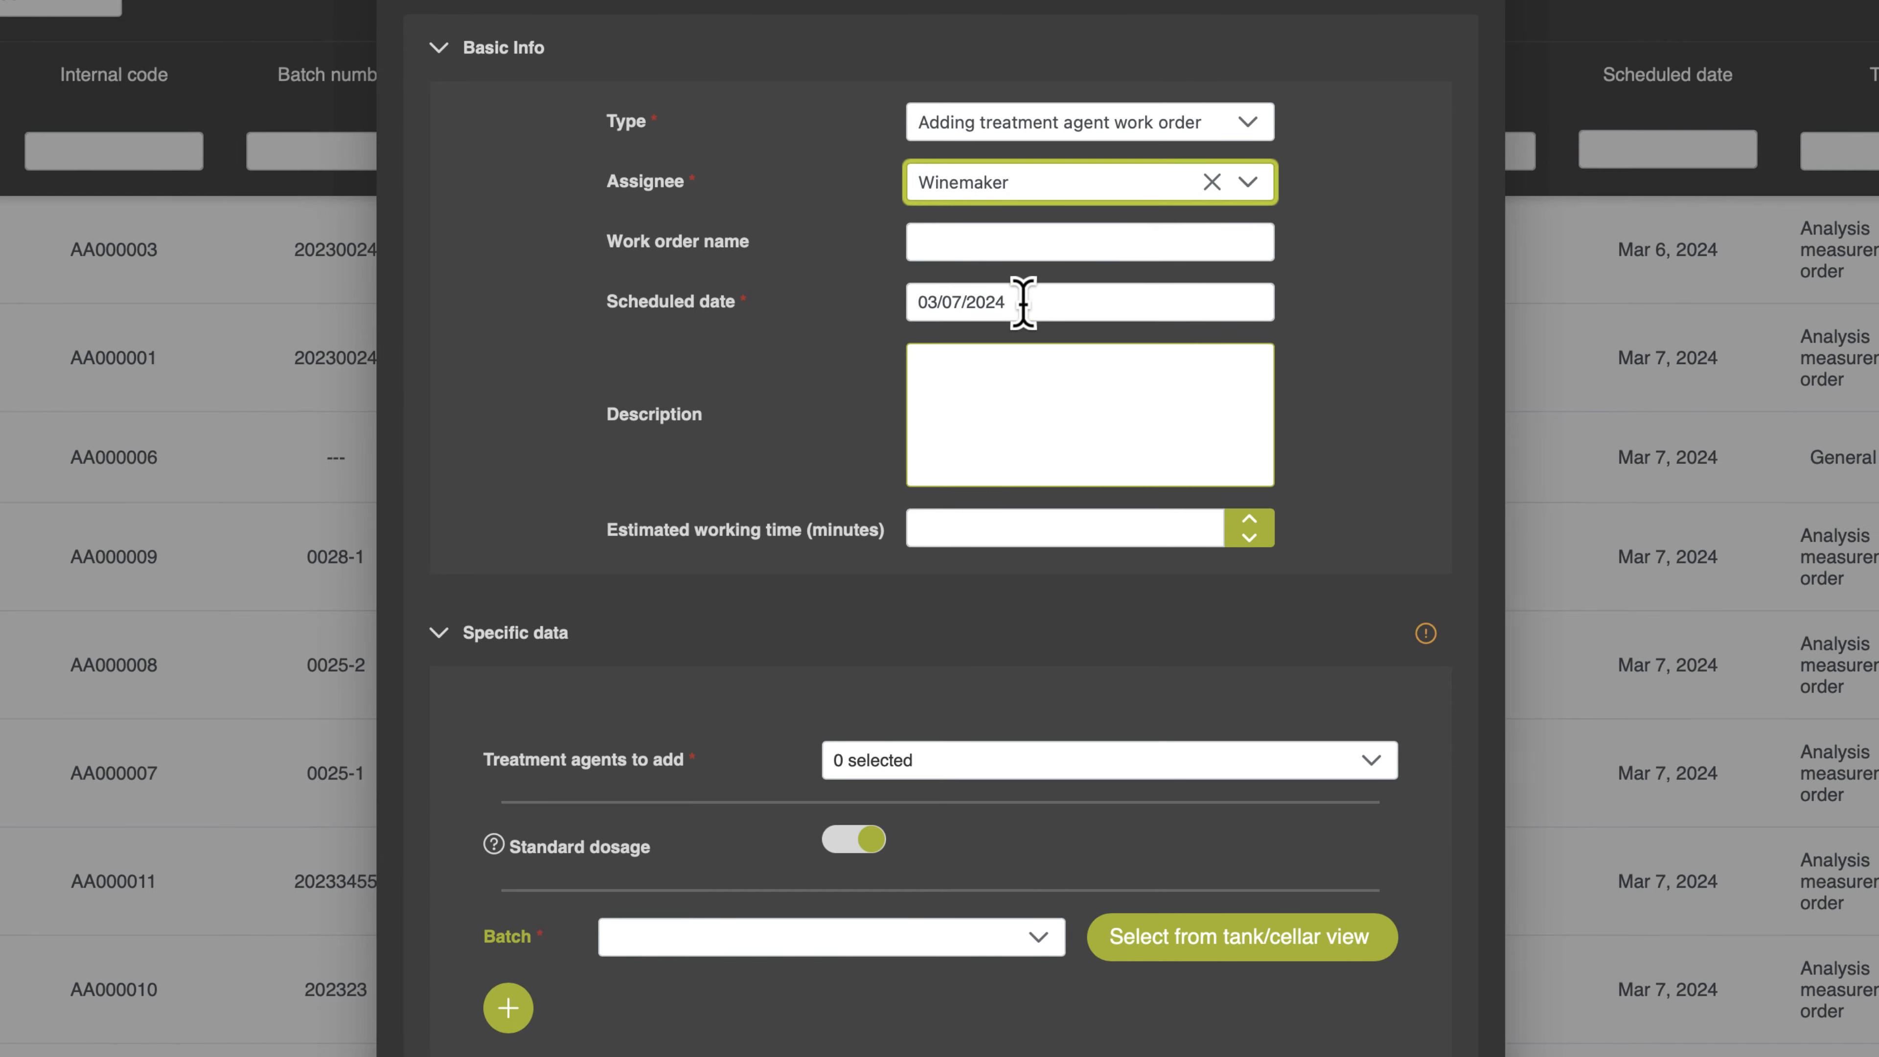
left_click(1021, 302)
left_click(1325, 309)
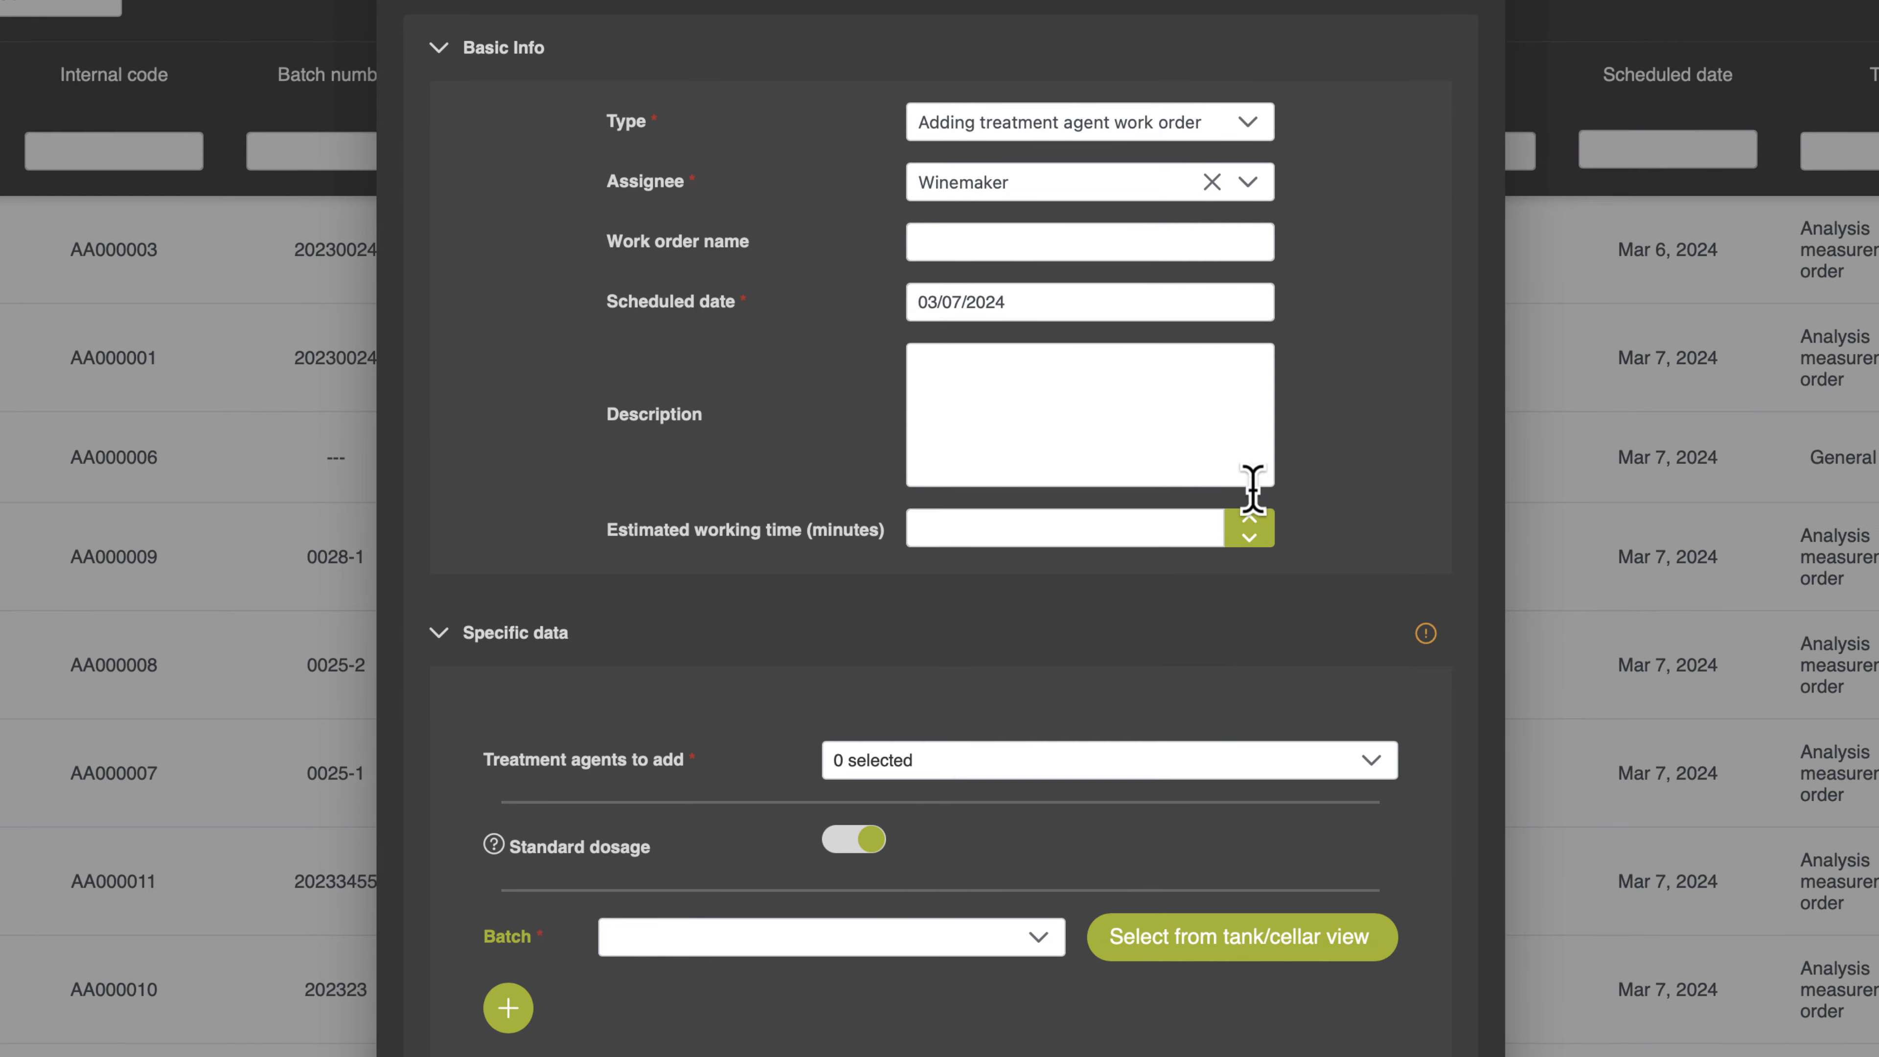
Select Hefe XY as the treatment agent to add to the work order
left_click(993, 774)
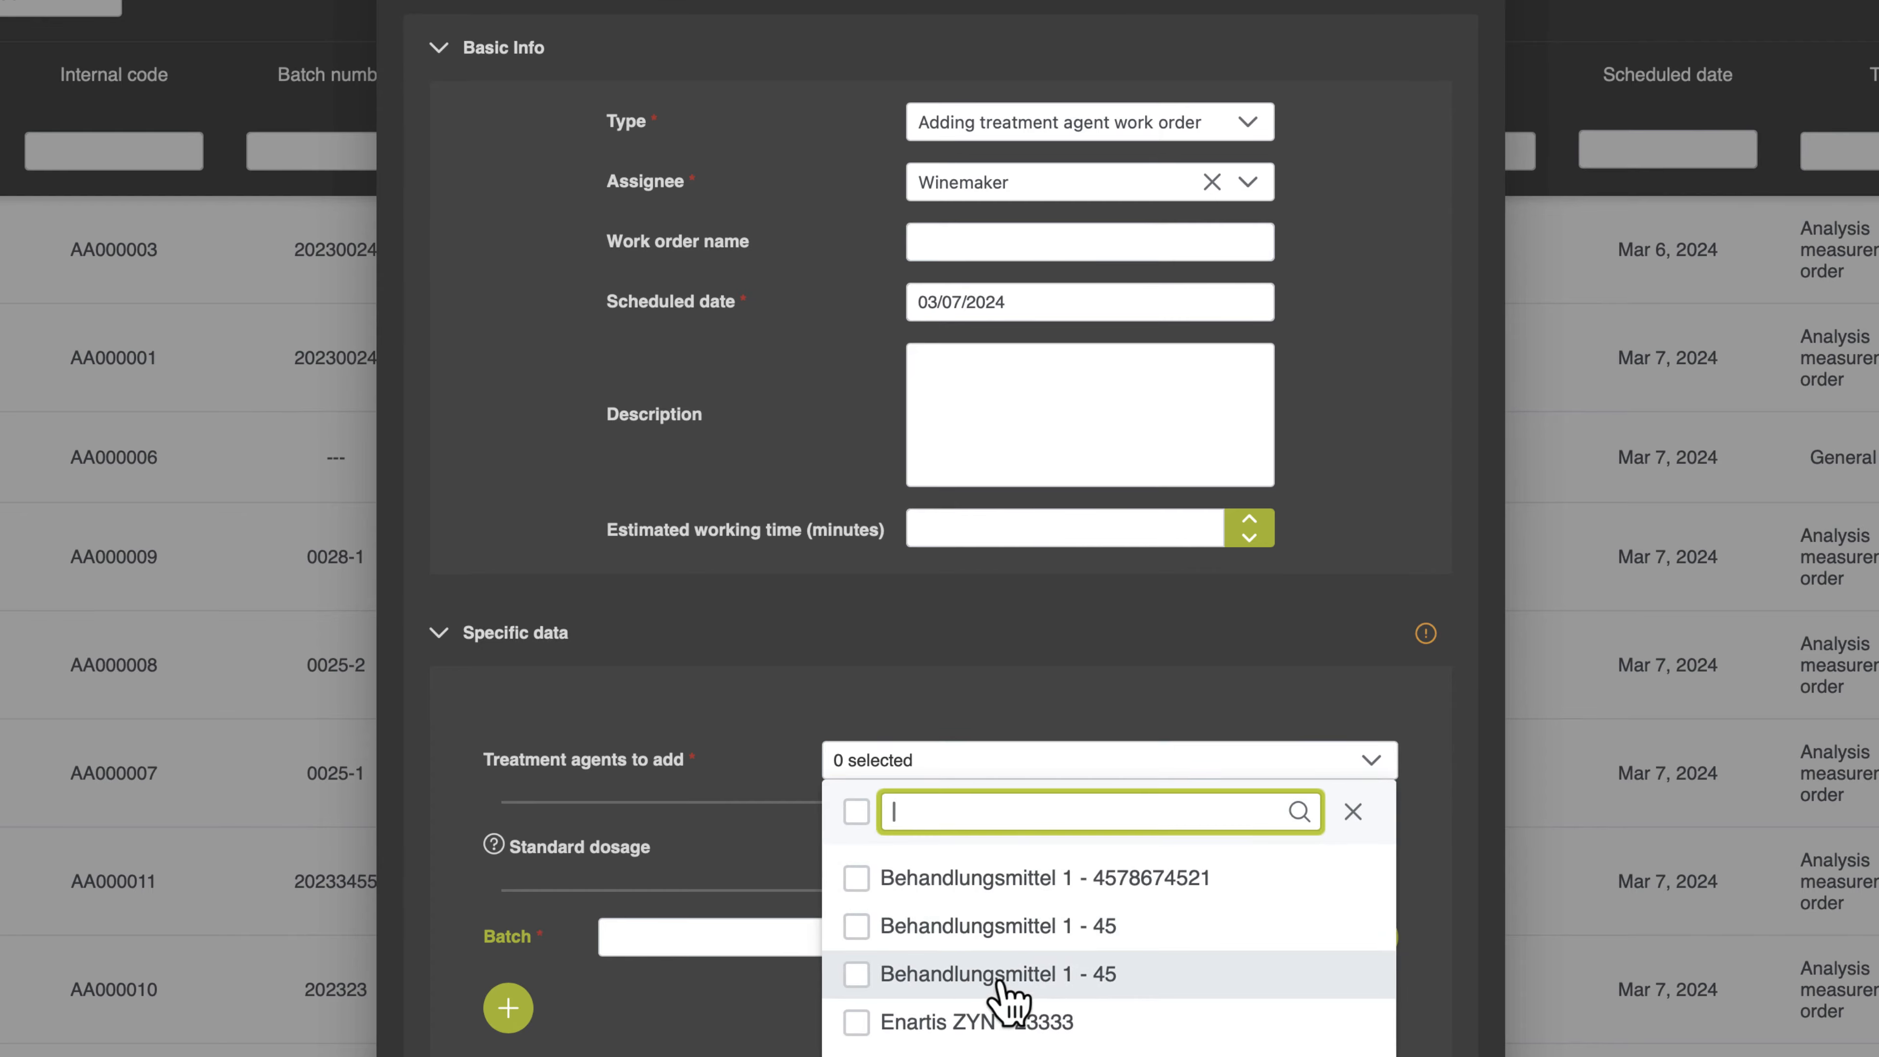
scroll(1006, 992, "down", 3)
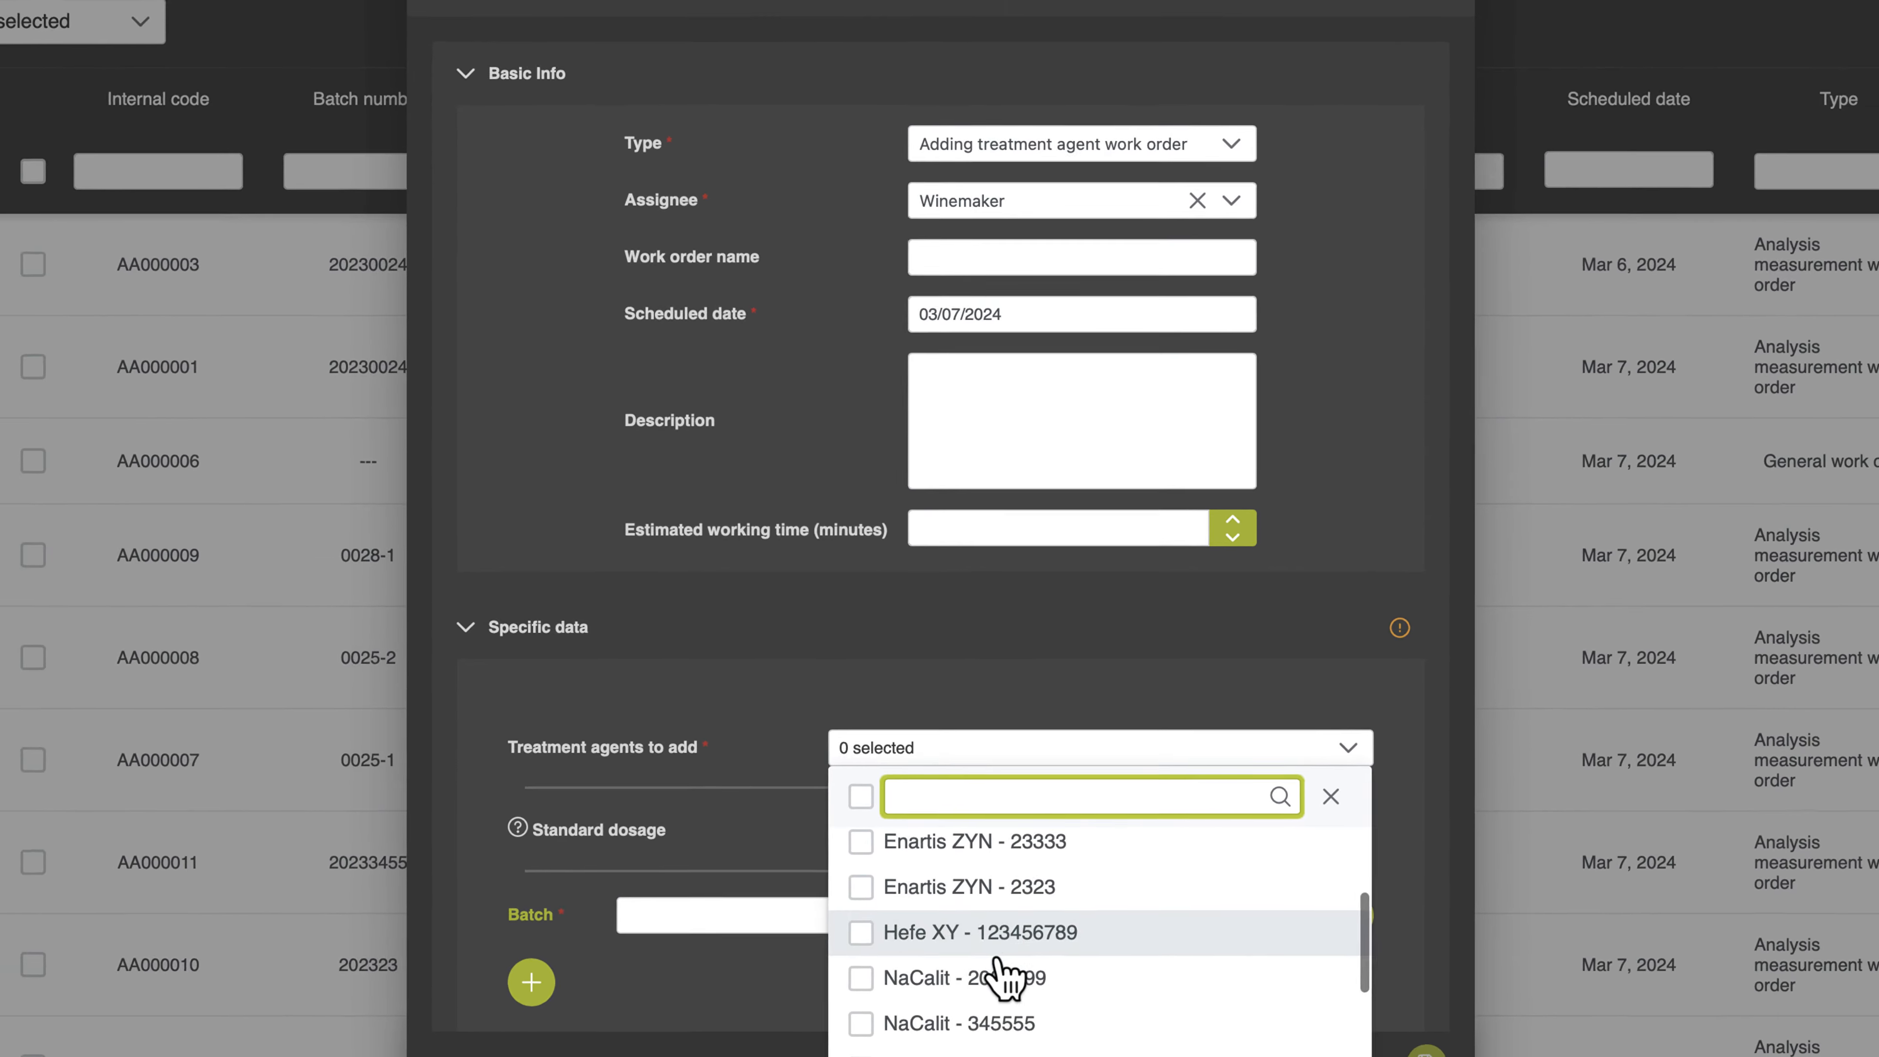
left_click(995, 933)
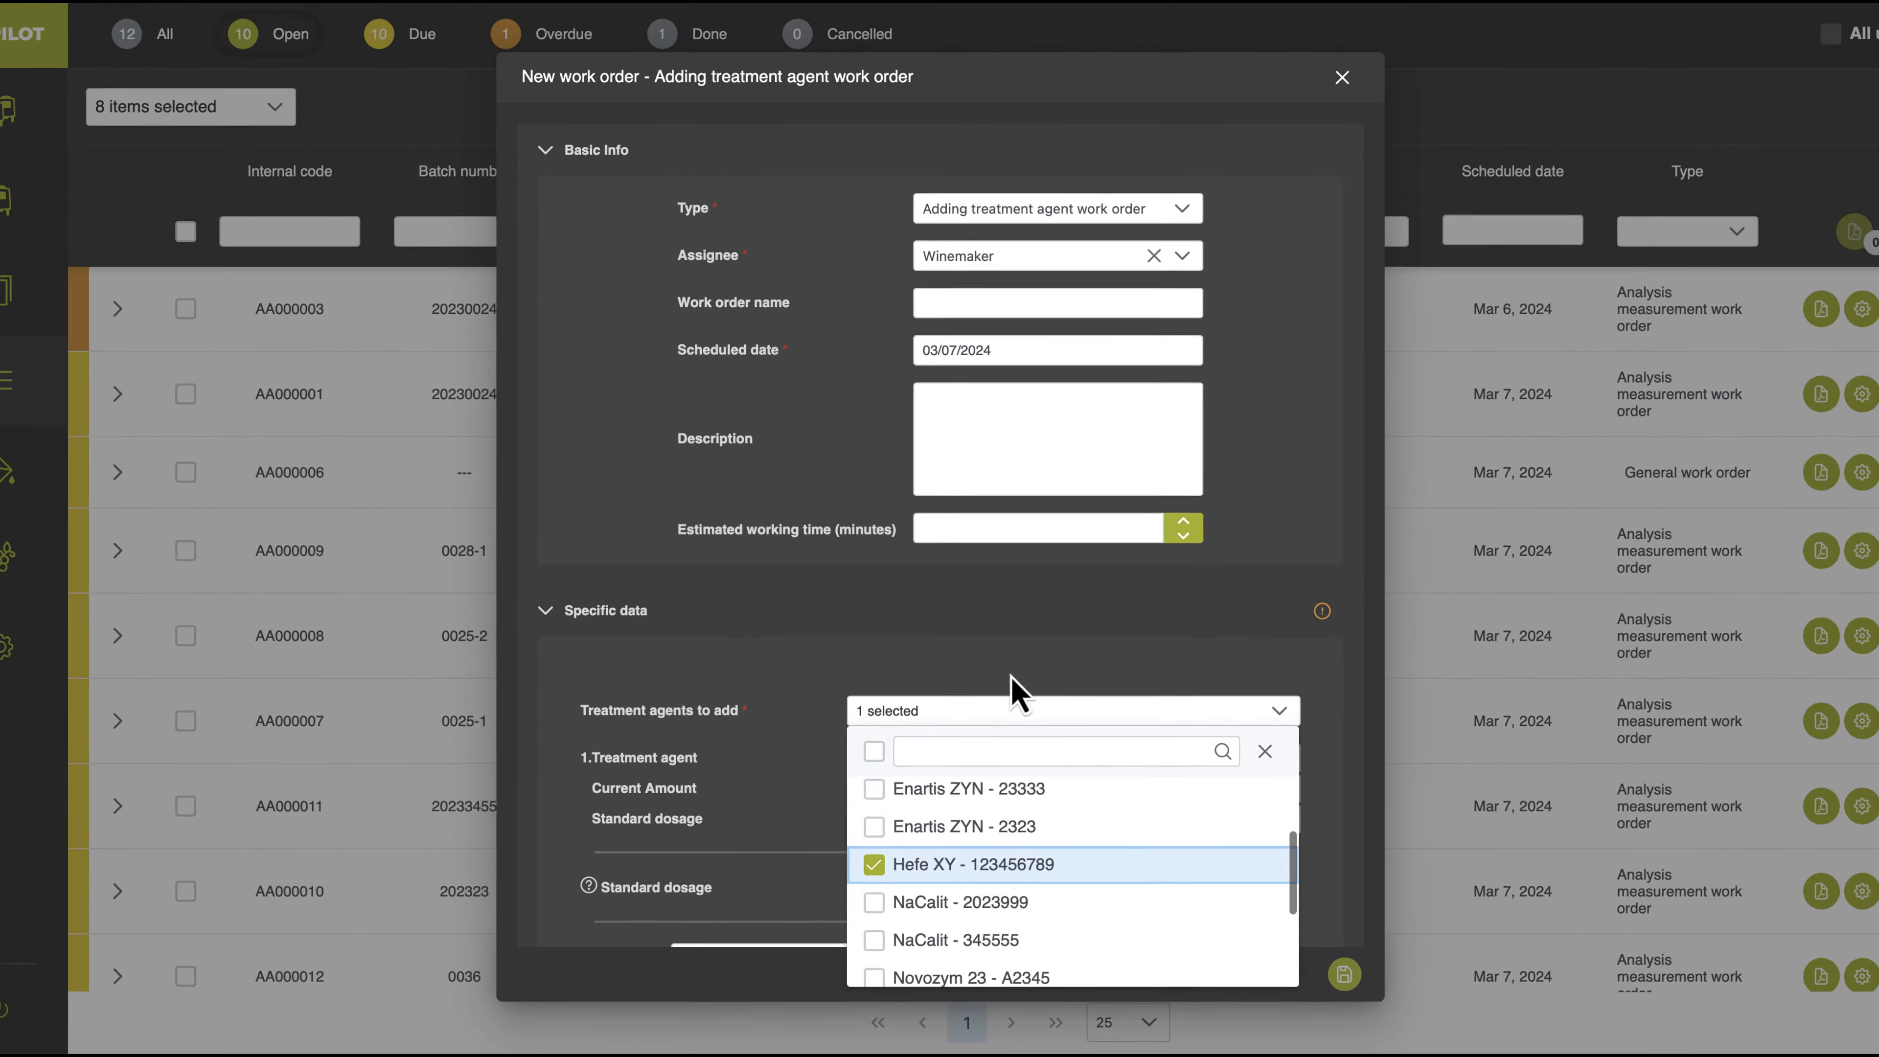
left_click(1032, 740)
scroll(777, 811, "down", 3)
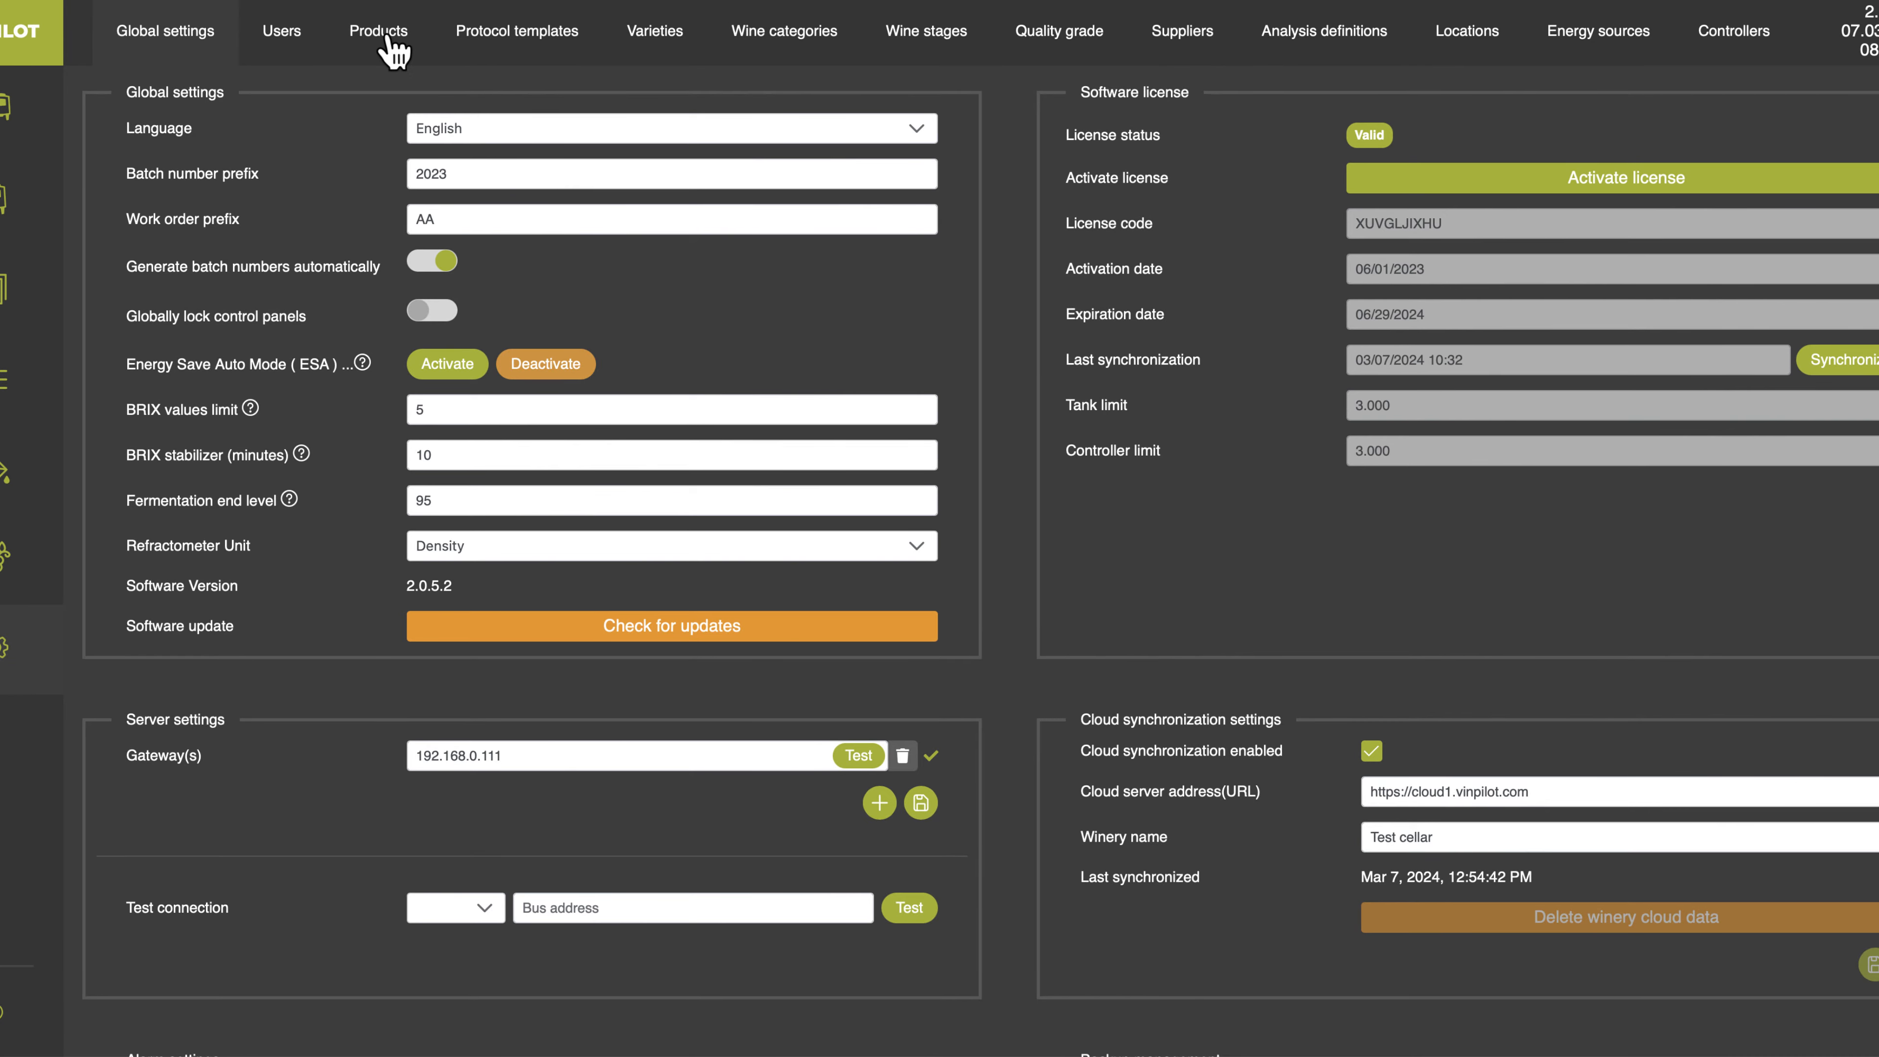
Open the product Hefe XY in the settings and examine its procedure description and the available procedures
left_click(392, 52)
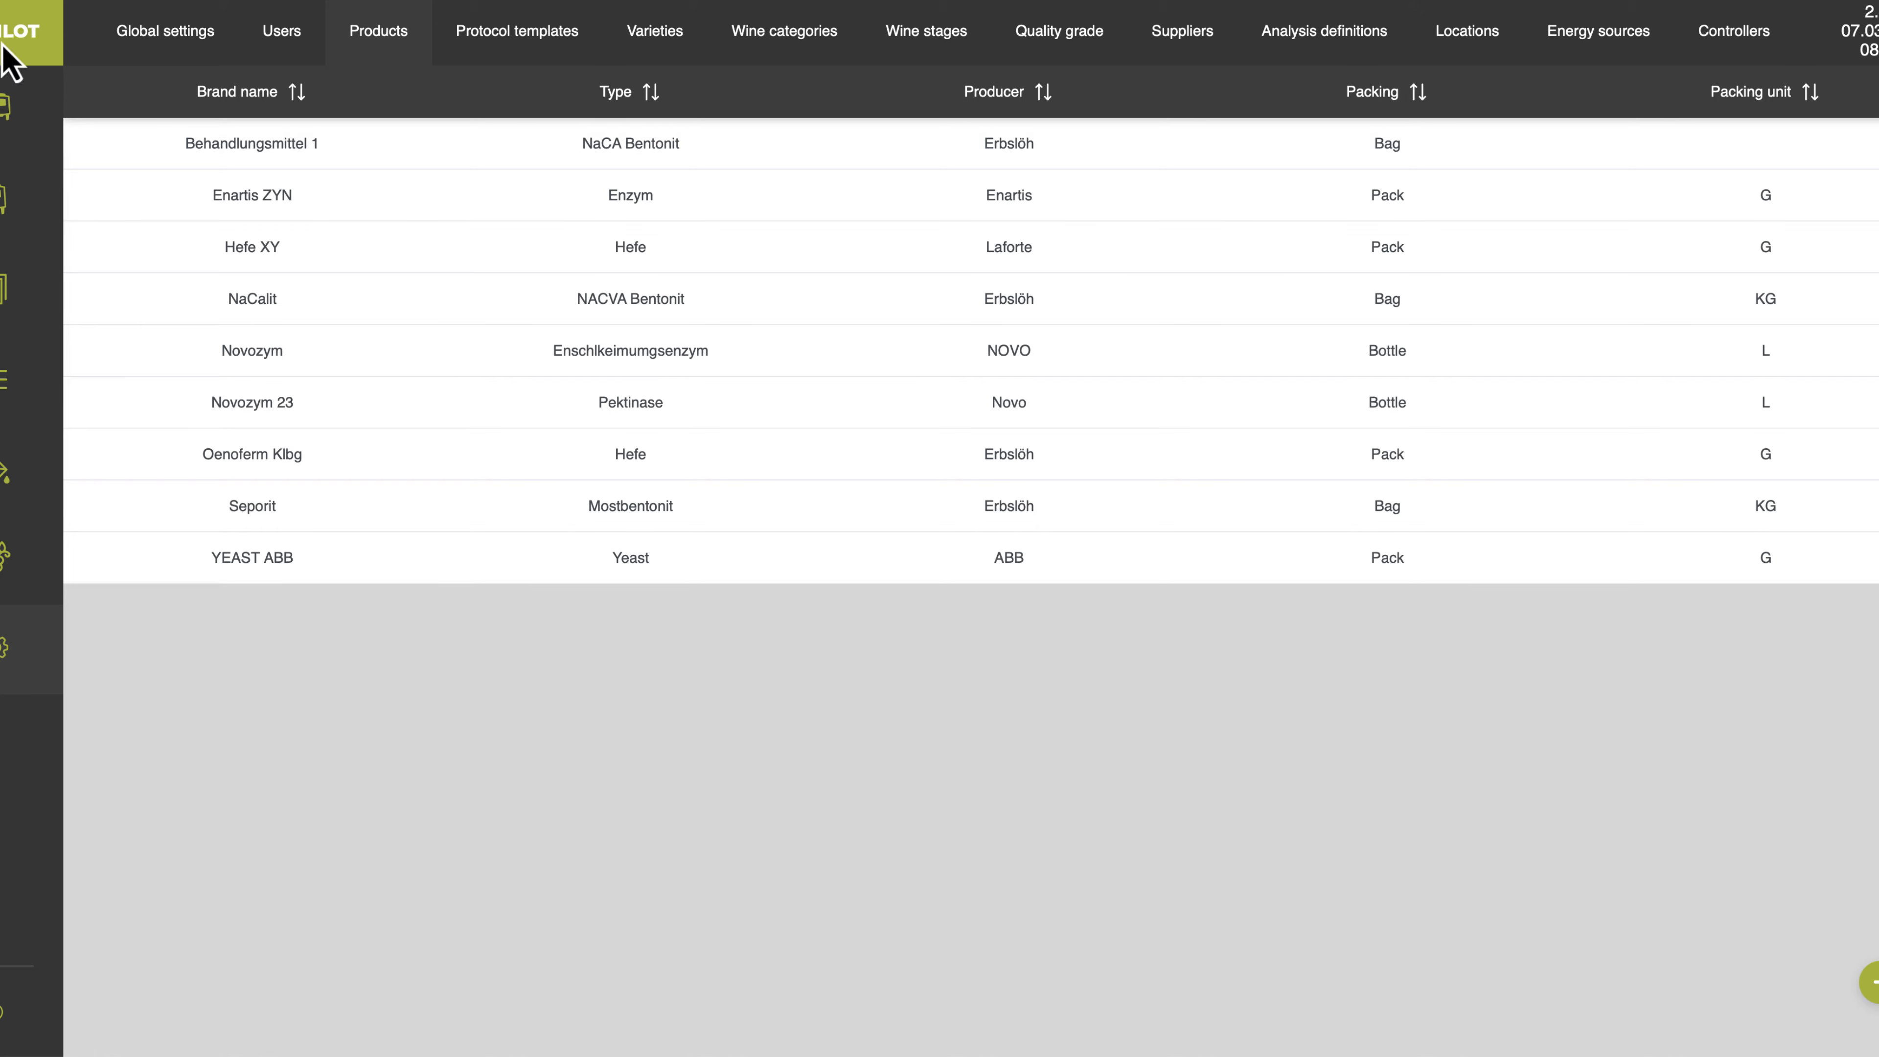
left_click(381, 259)
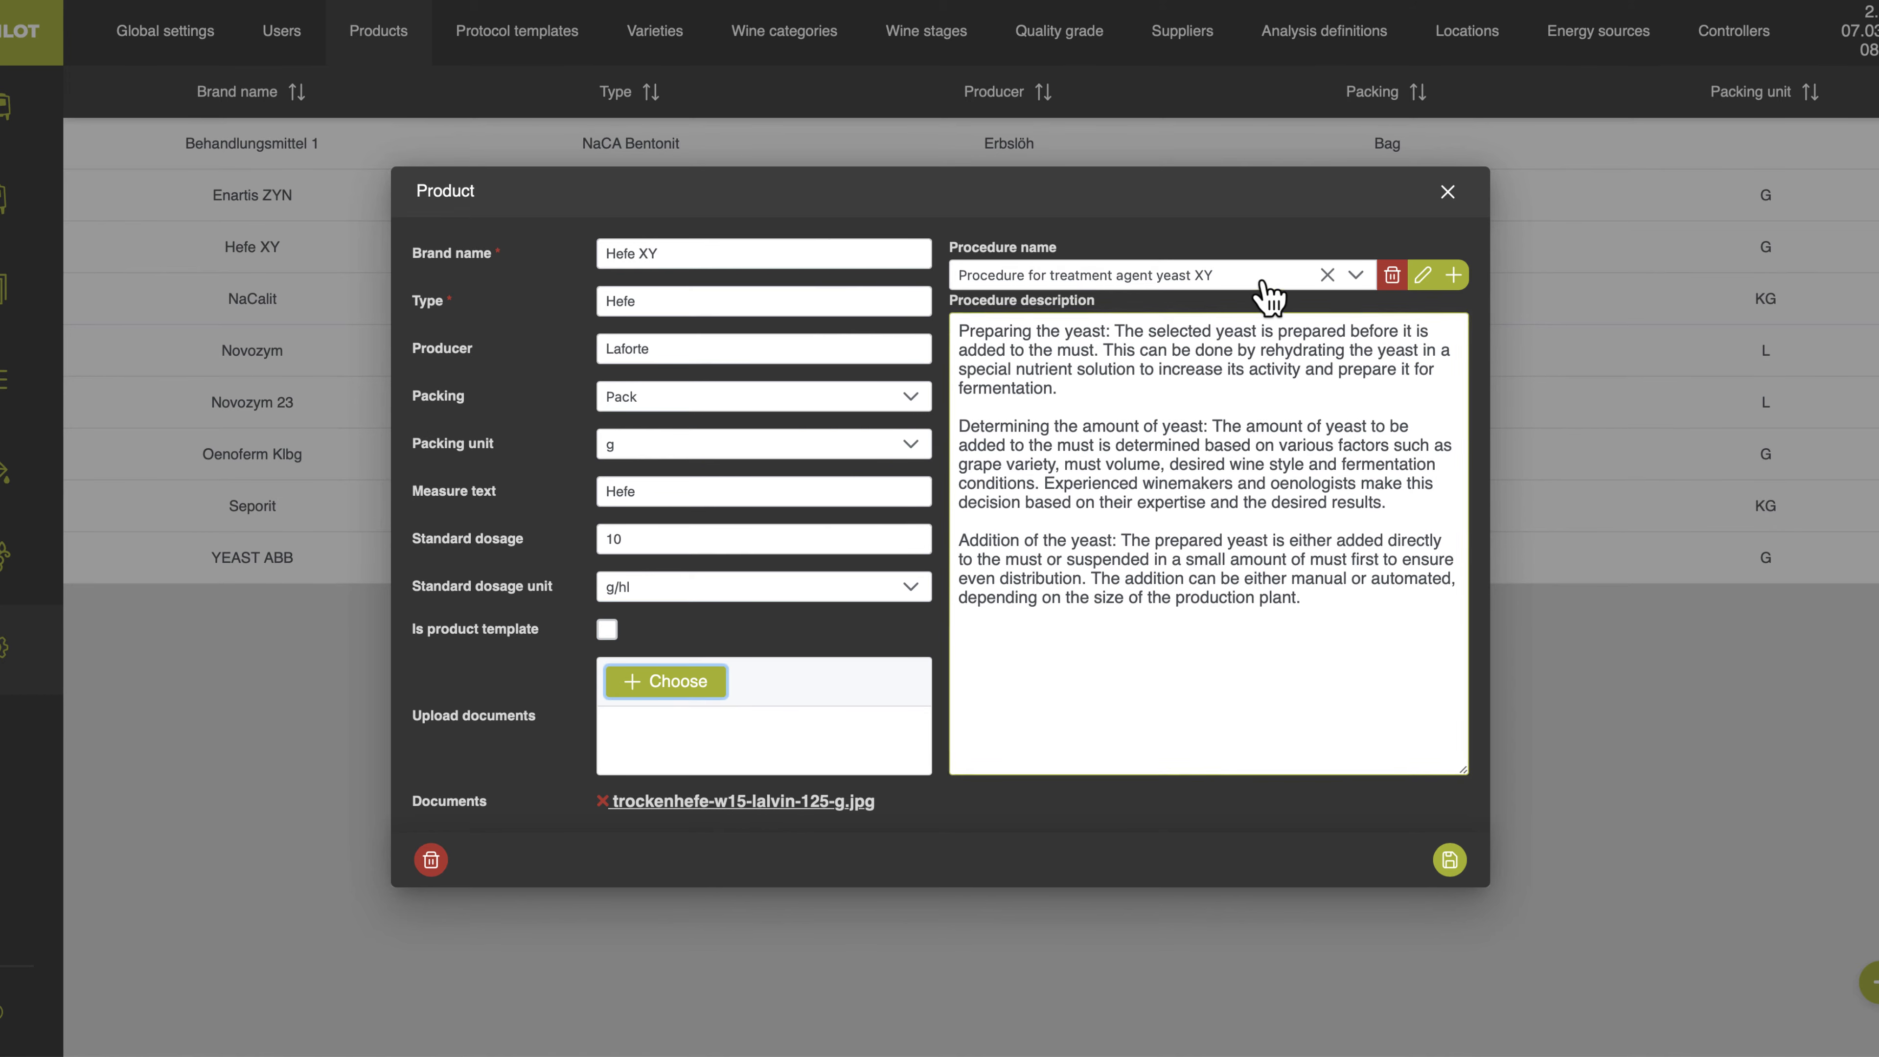
left_click(1356, 276)
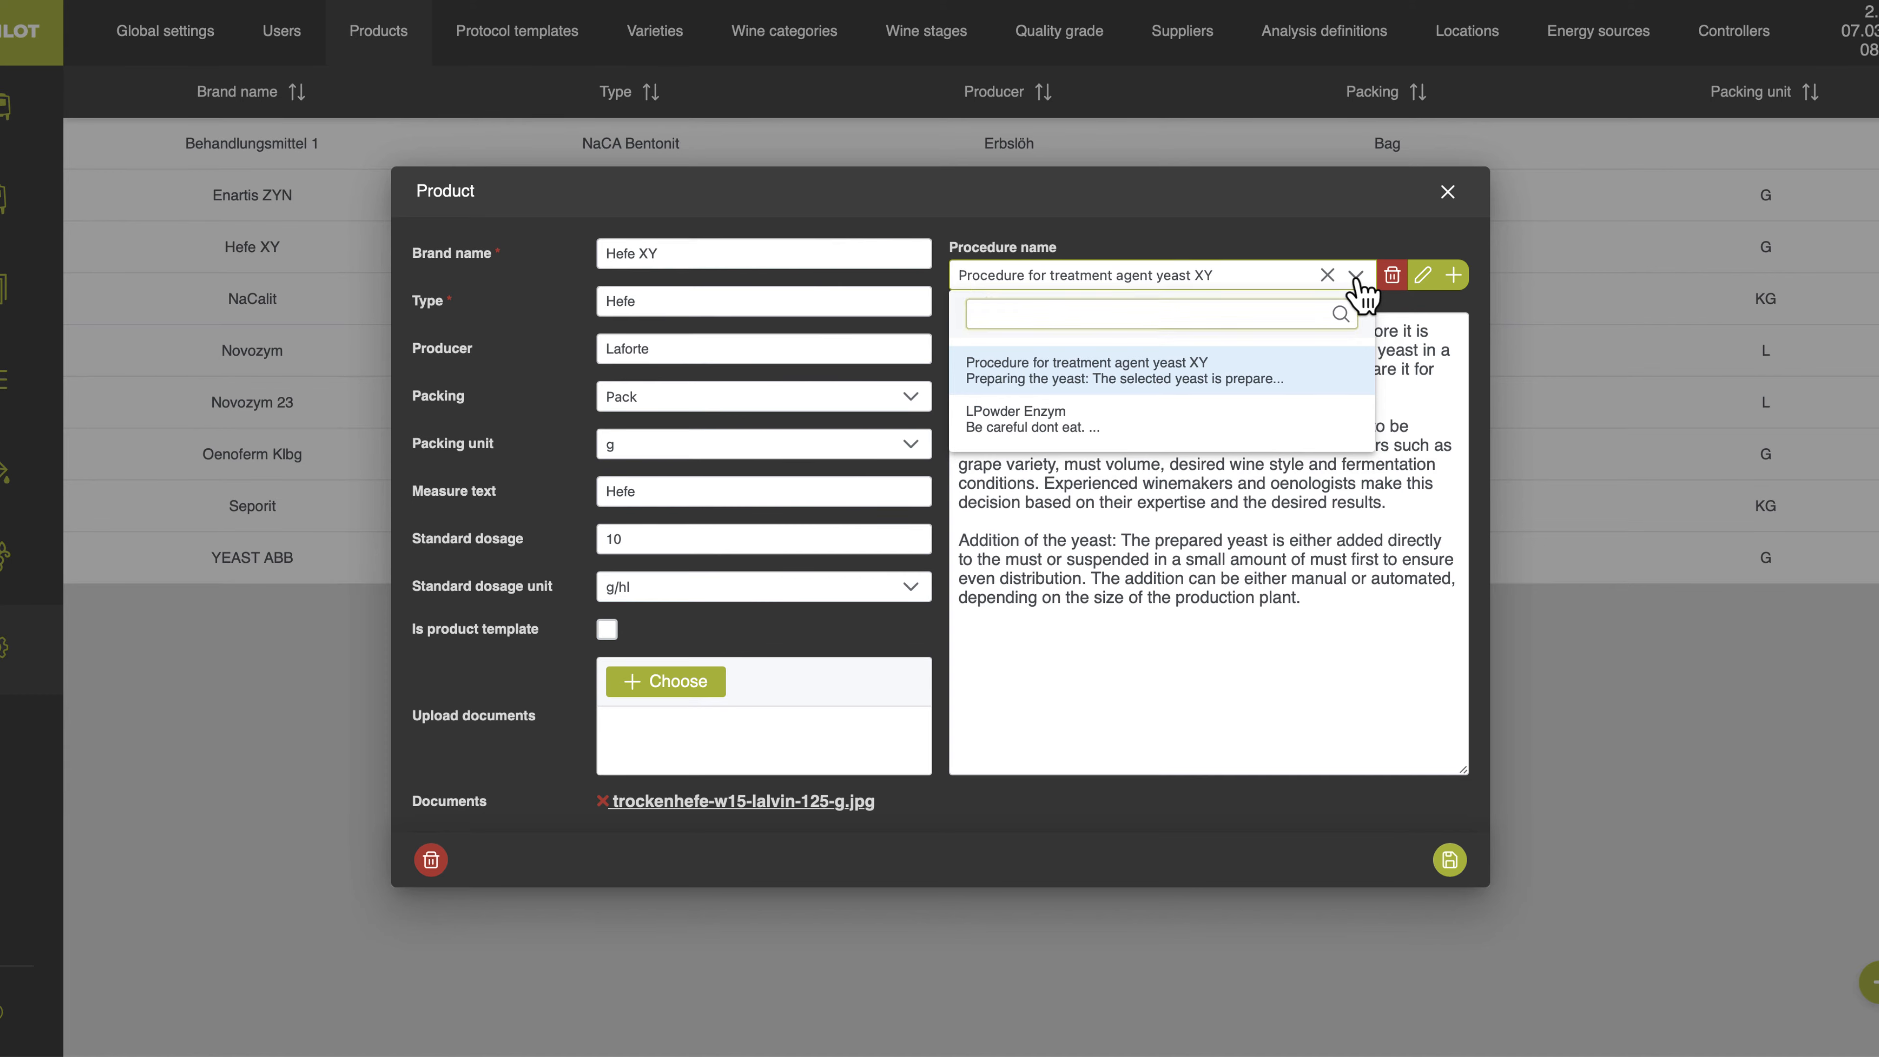
left_click(1356, 276)
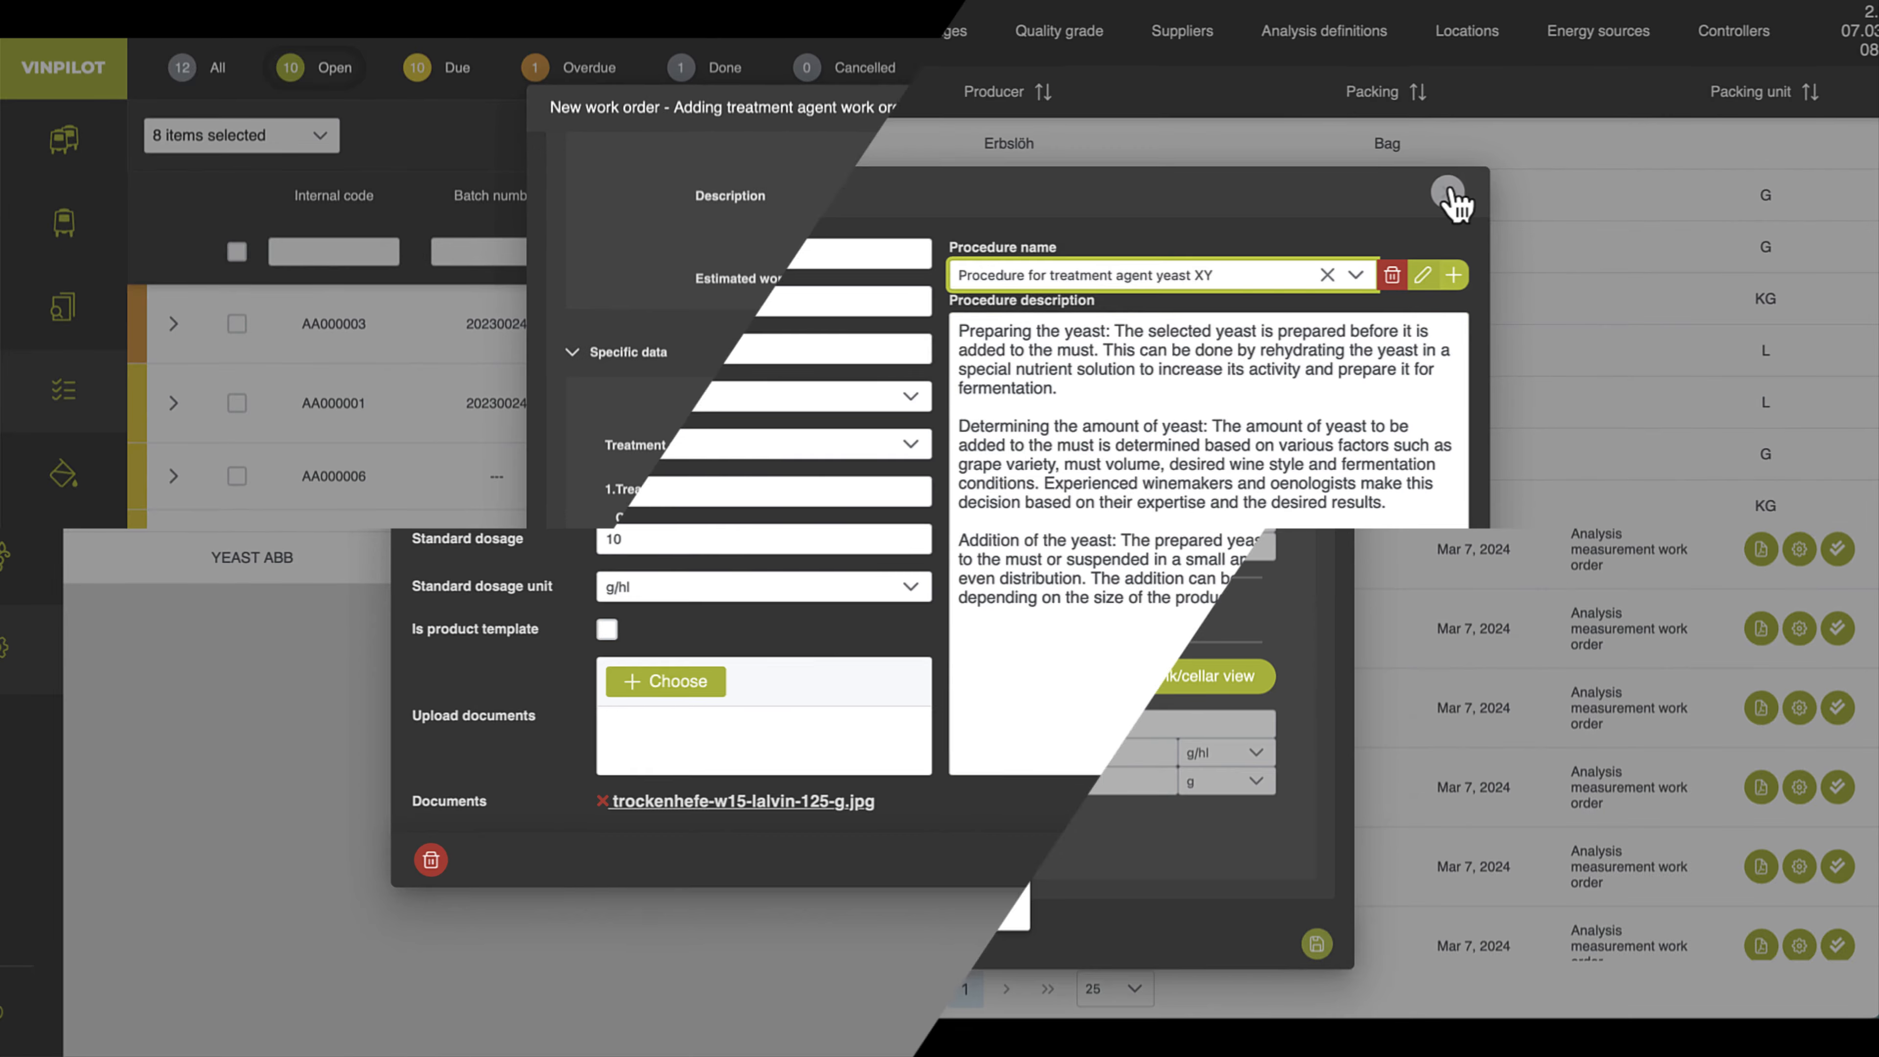
Find the batches in the T3 tanks and select Chardonnay batch 0032-2 in tank T35 for the treatment
scroll(806, 807, "down", 10)
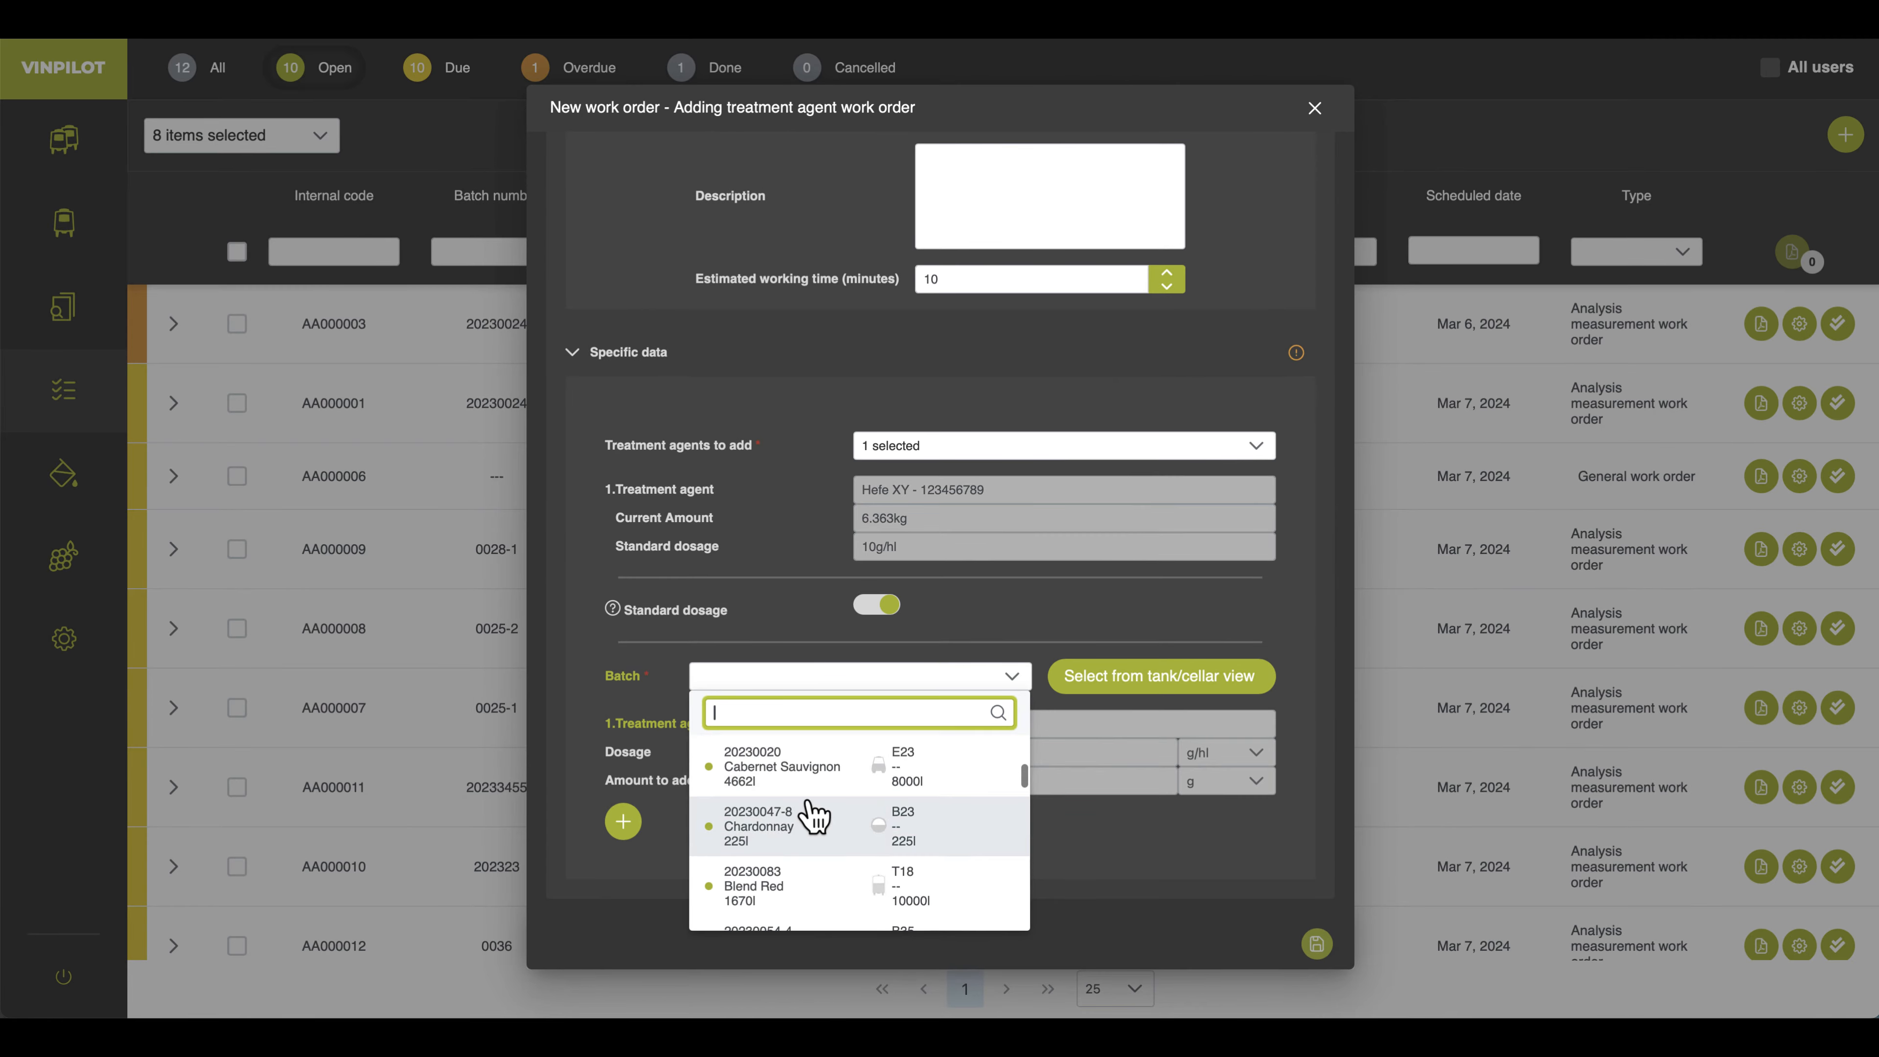
scroll(814, 818, "down", 8)
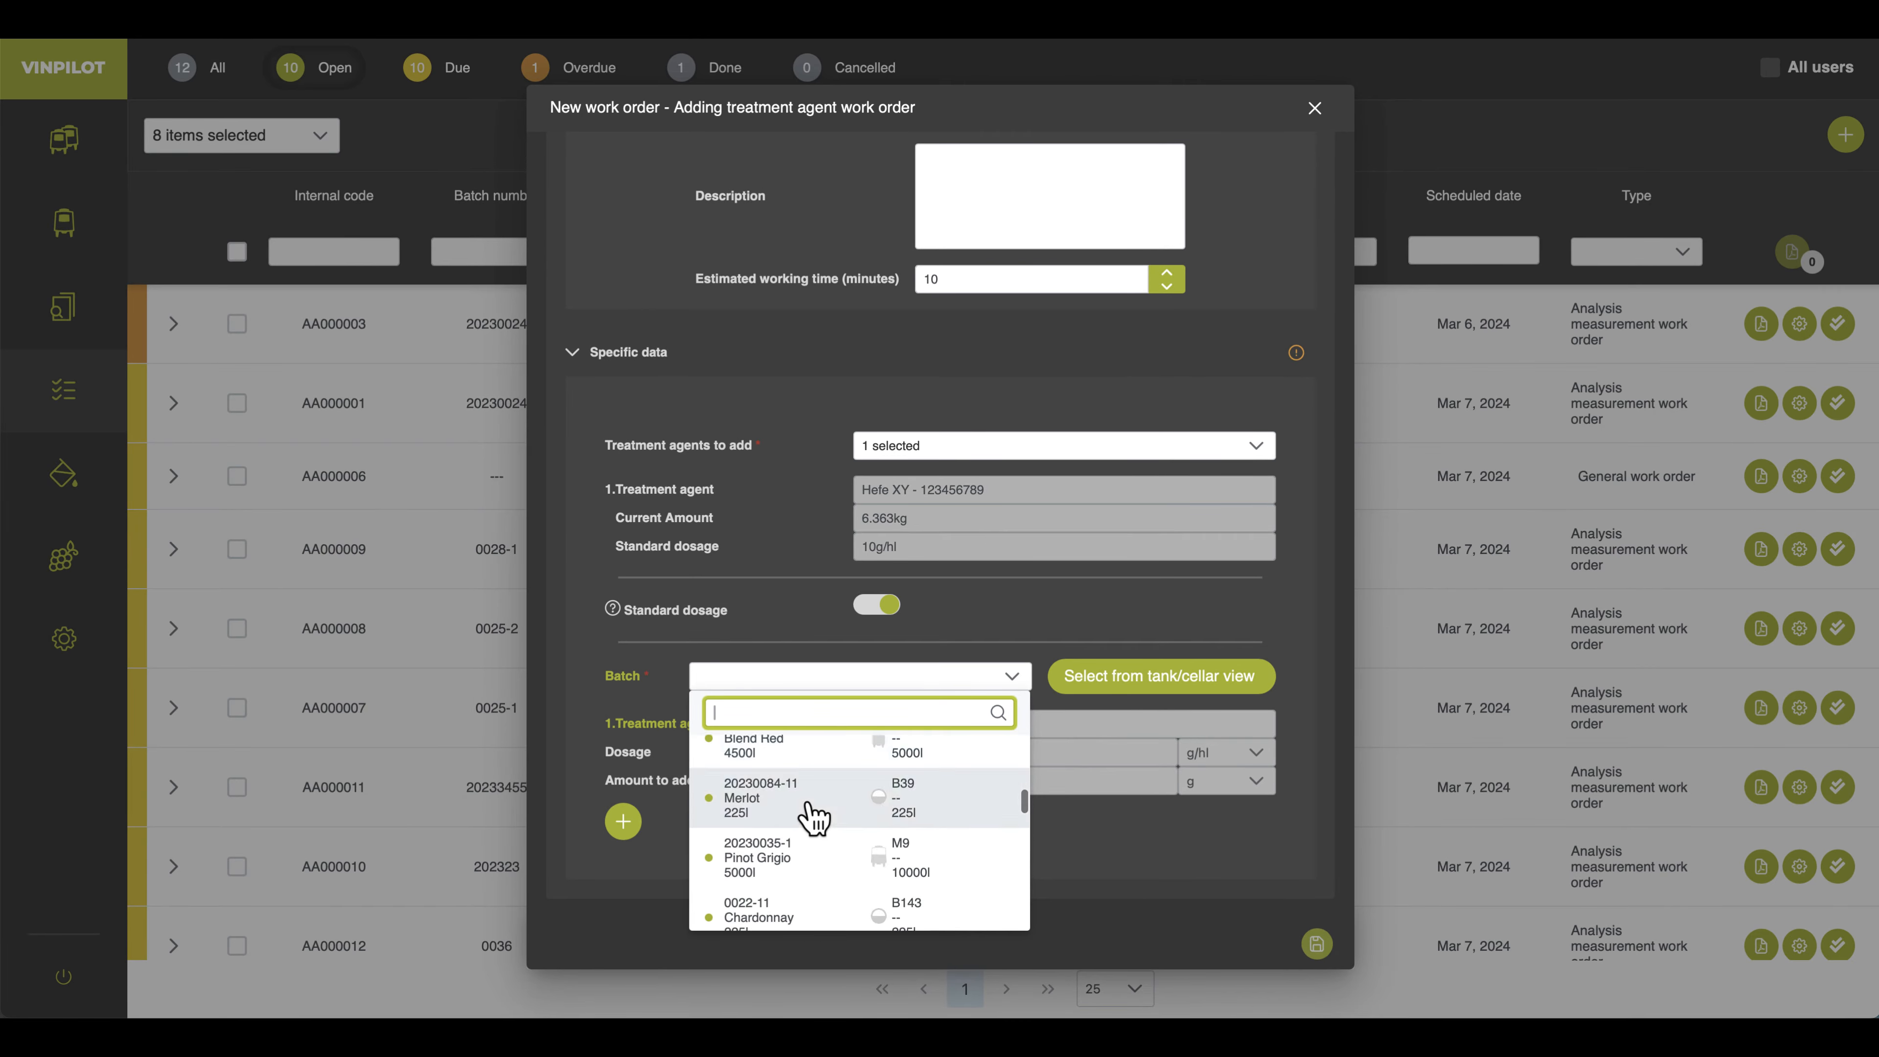
scroll(814, 818, "down", 1)
type("T16")
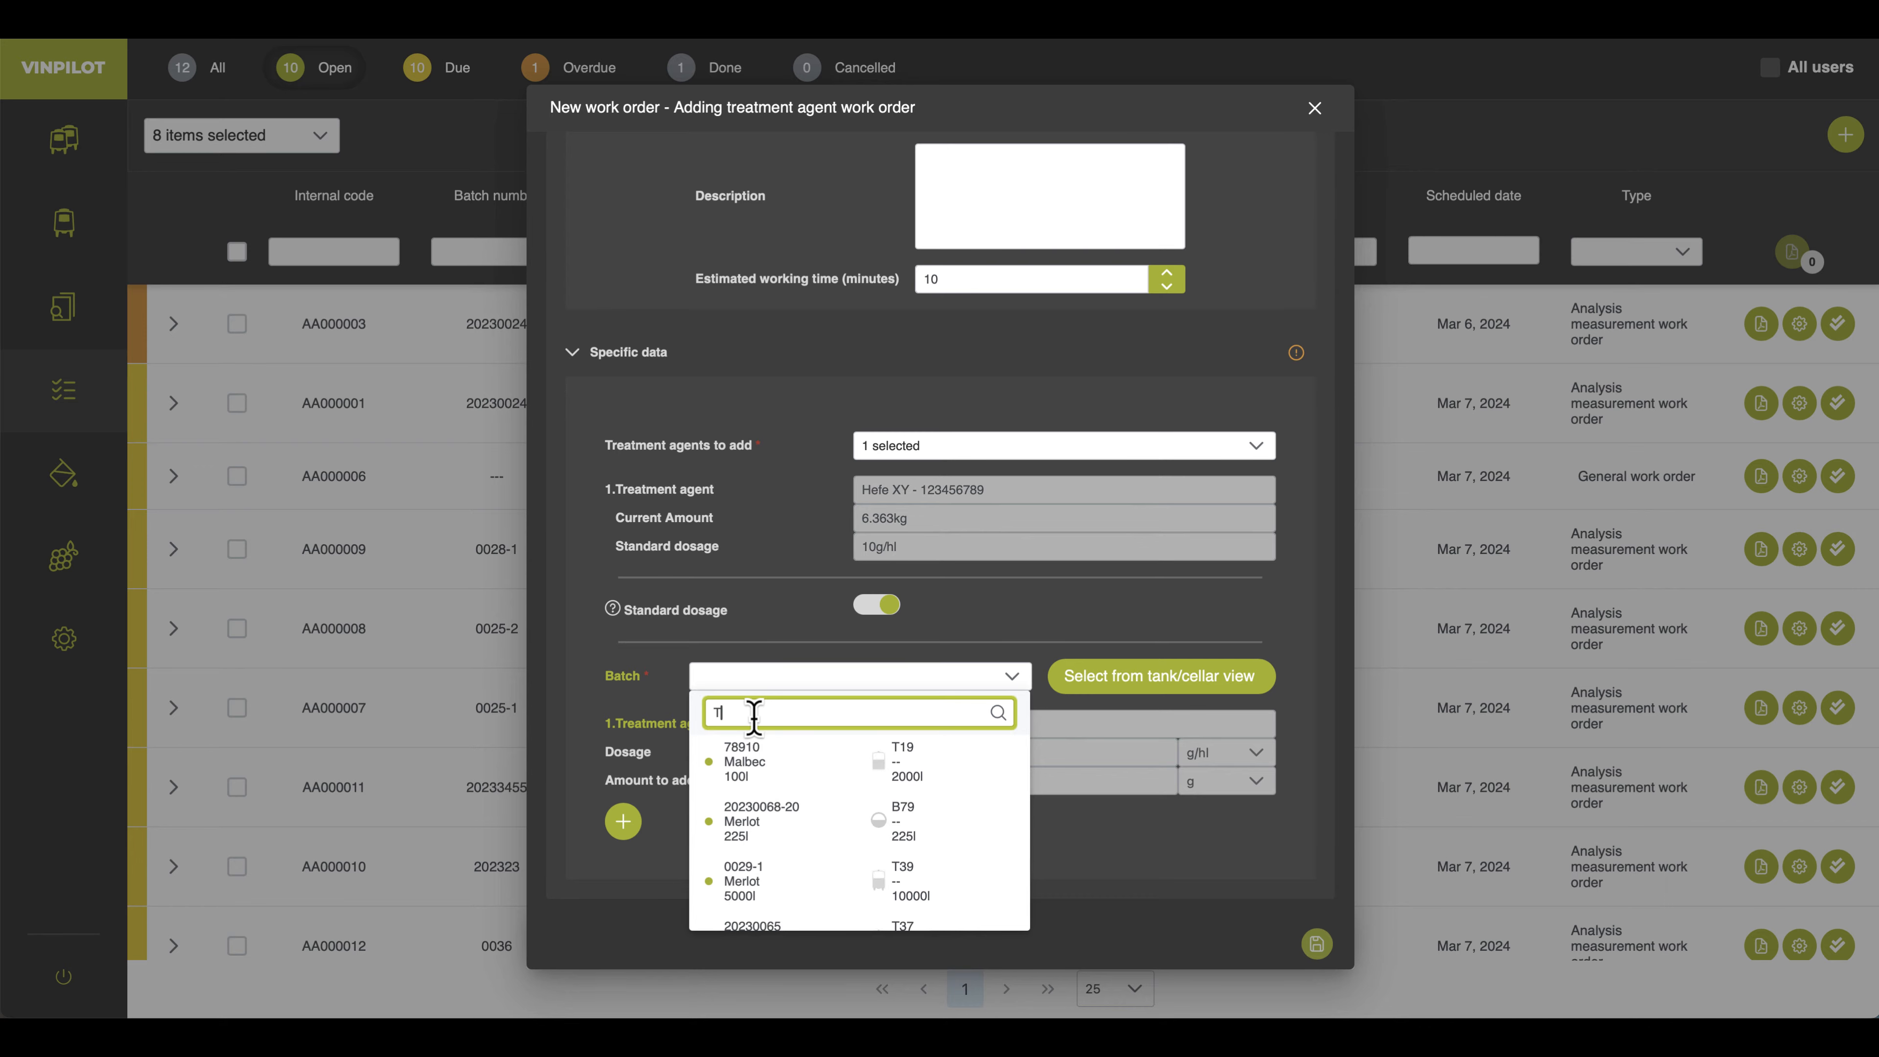
key("BackSpace")
key("BackSpace")
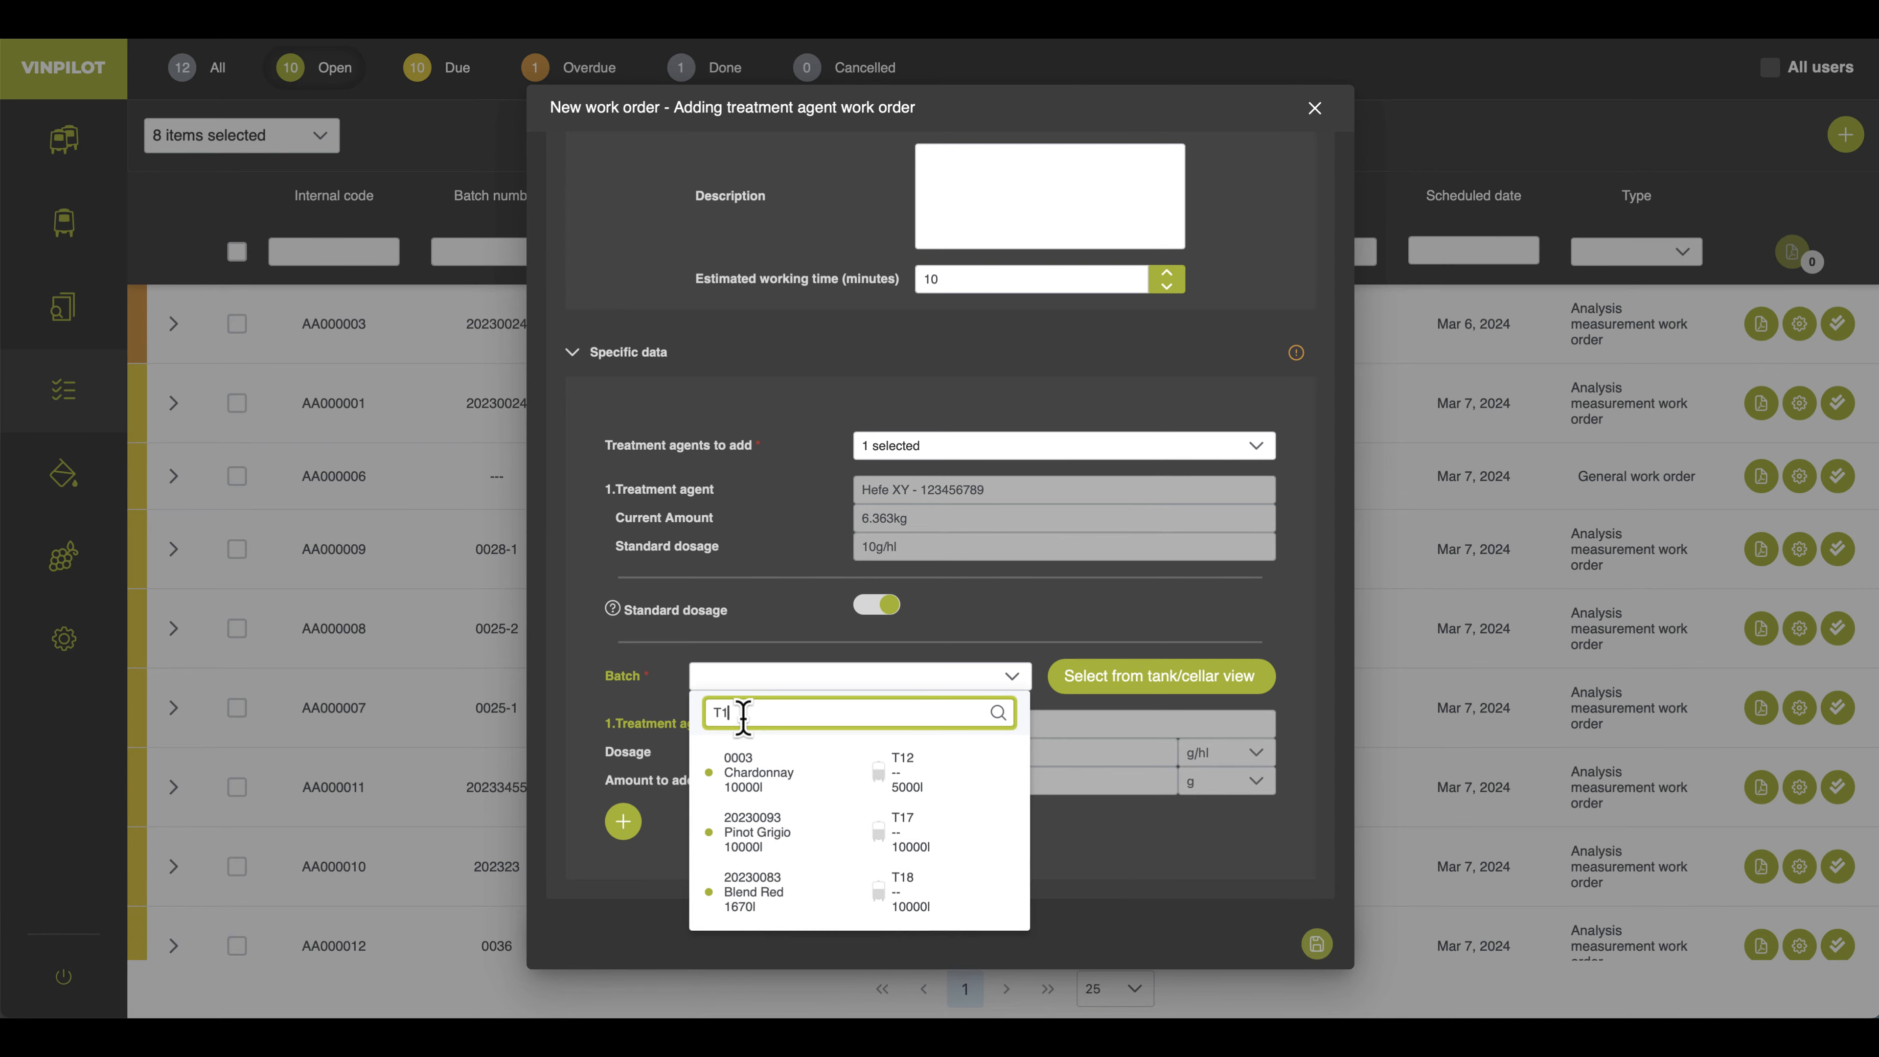
type("5")
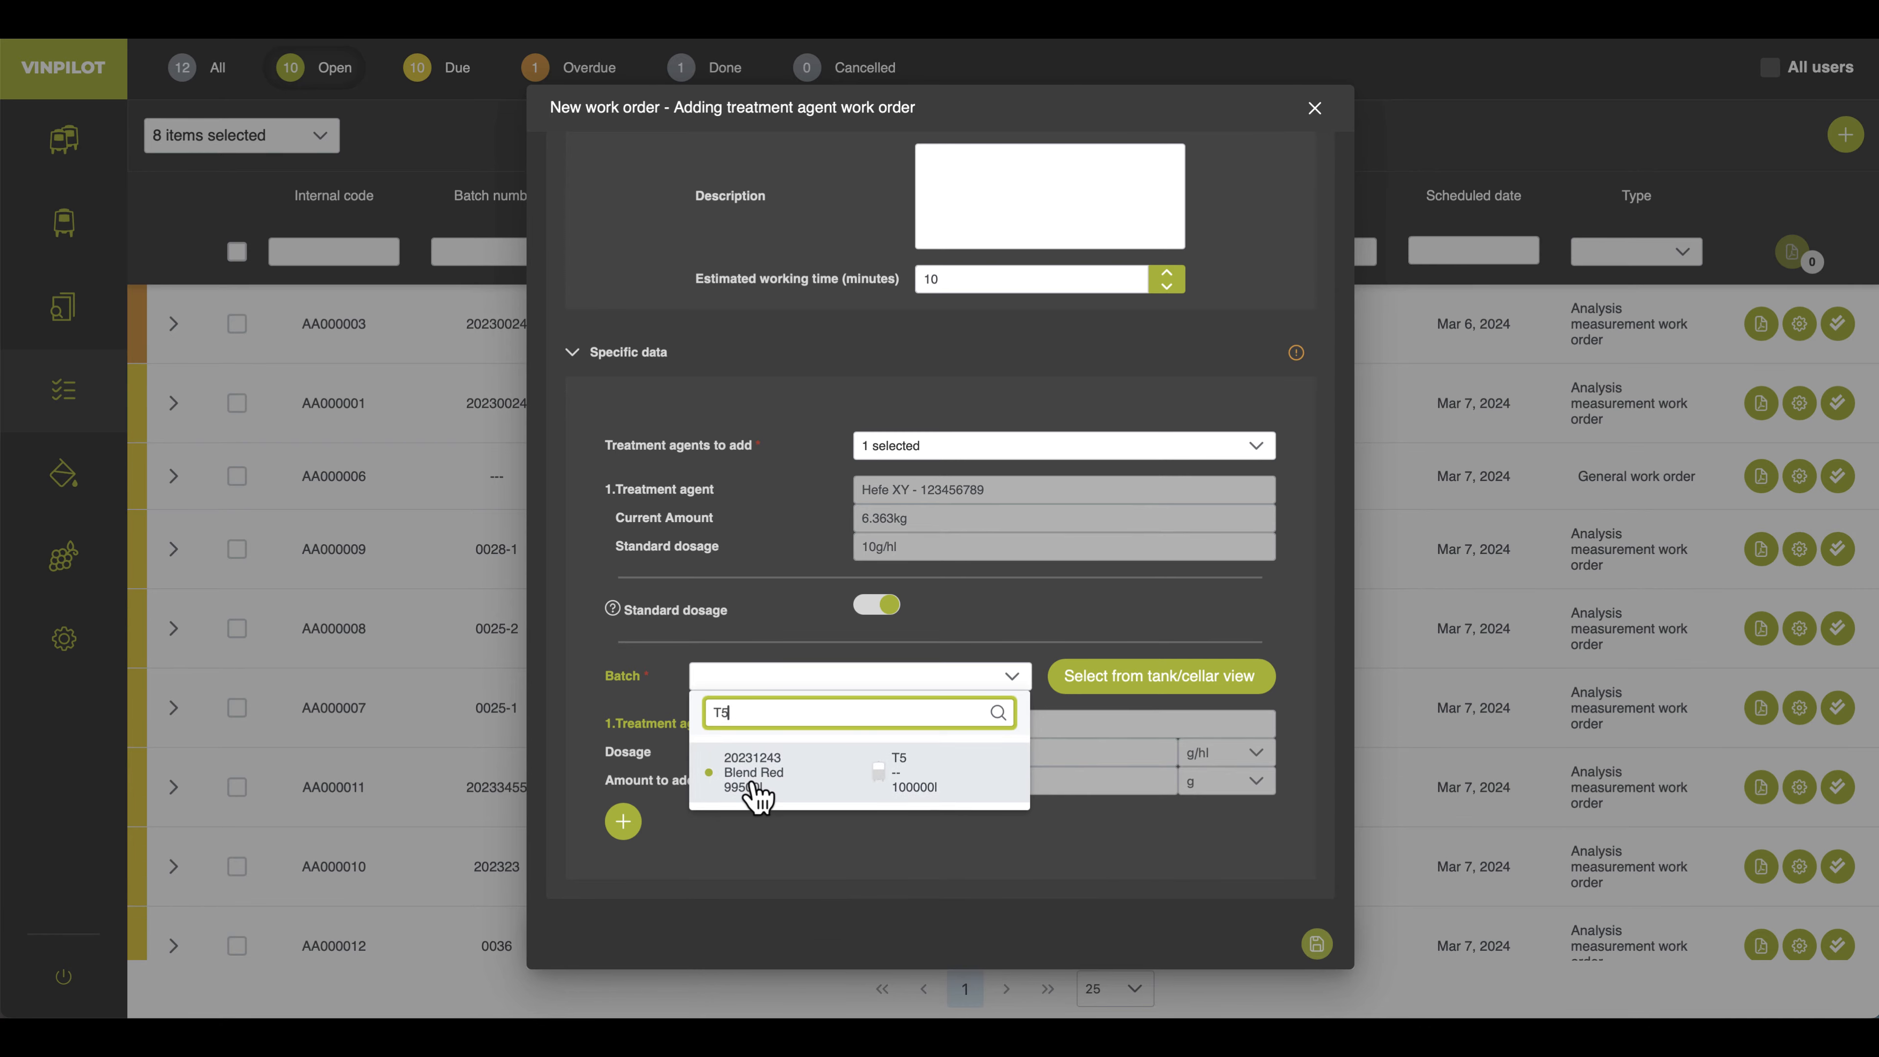
key("BackSpace")
type("3")
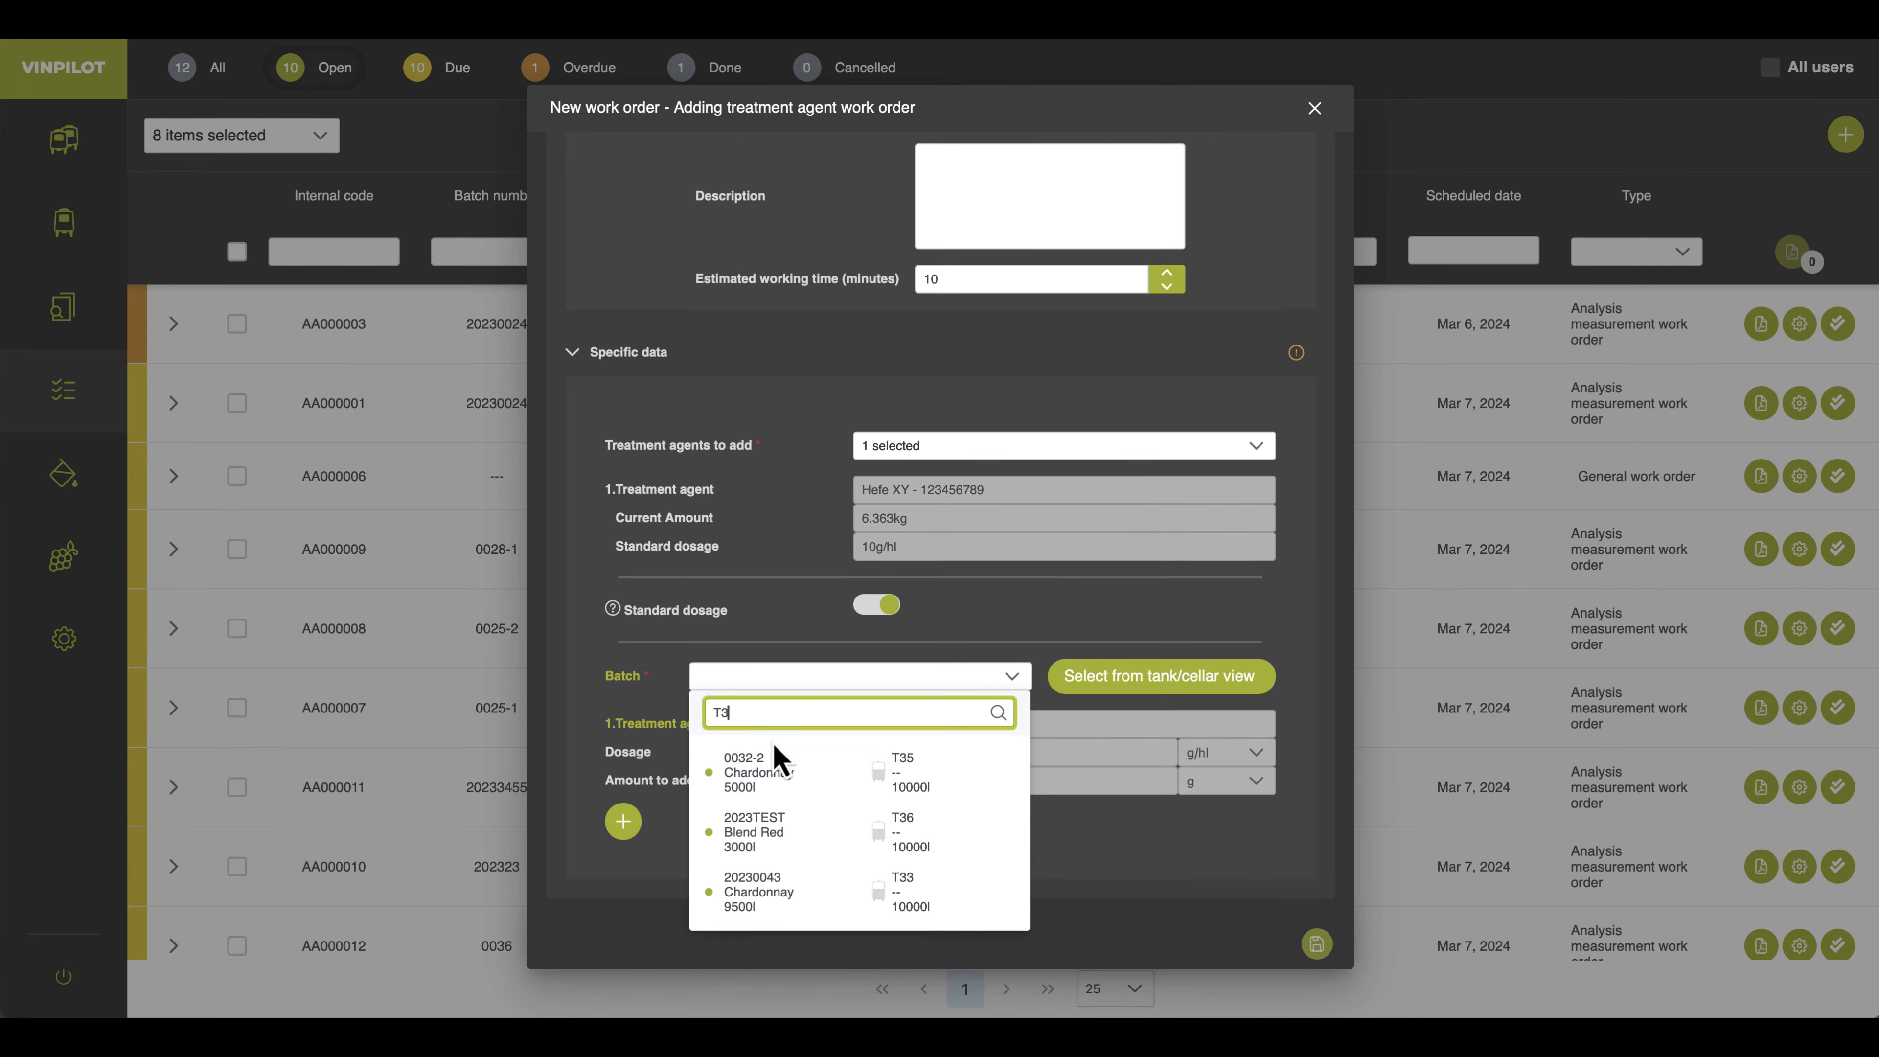
left_click(795, 775)
Turn off the standard dosage and set the Hefe XY dosage to 15 g/hl
left_click(867, 620)
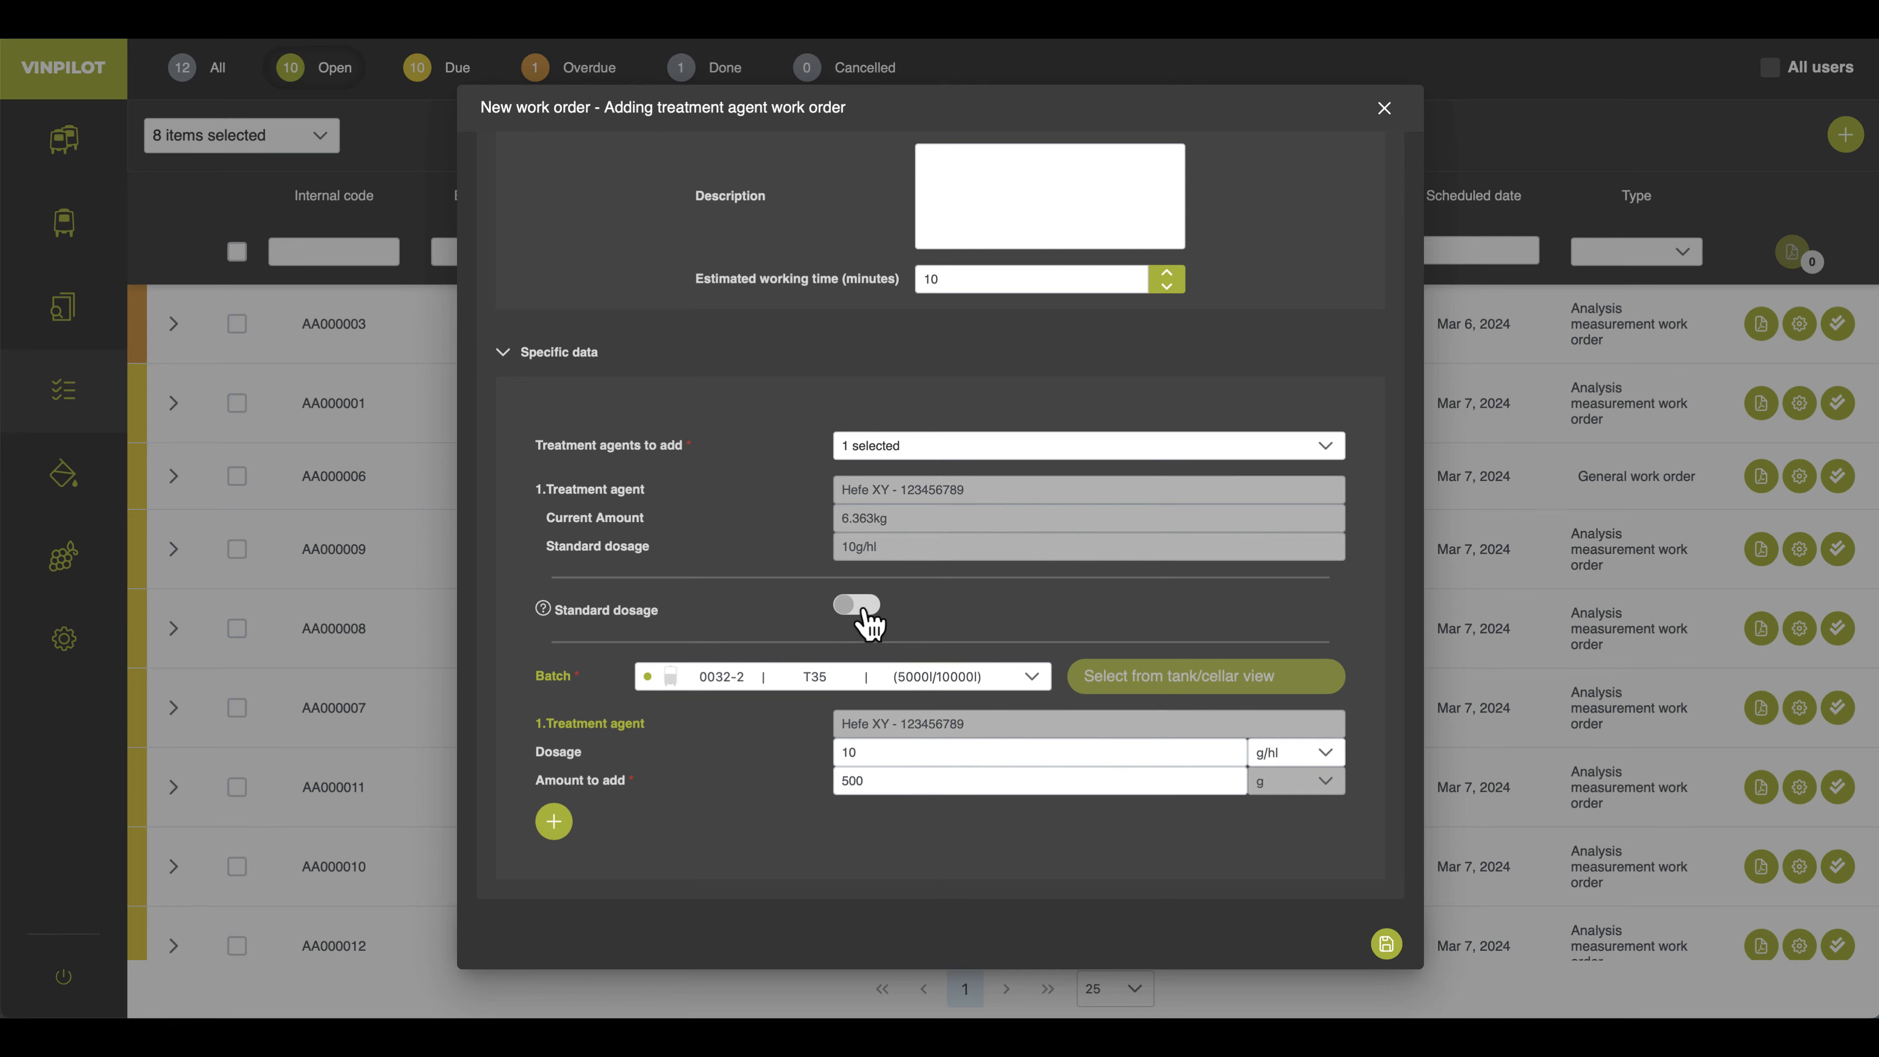
double_click(886, 755)
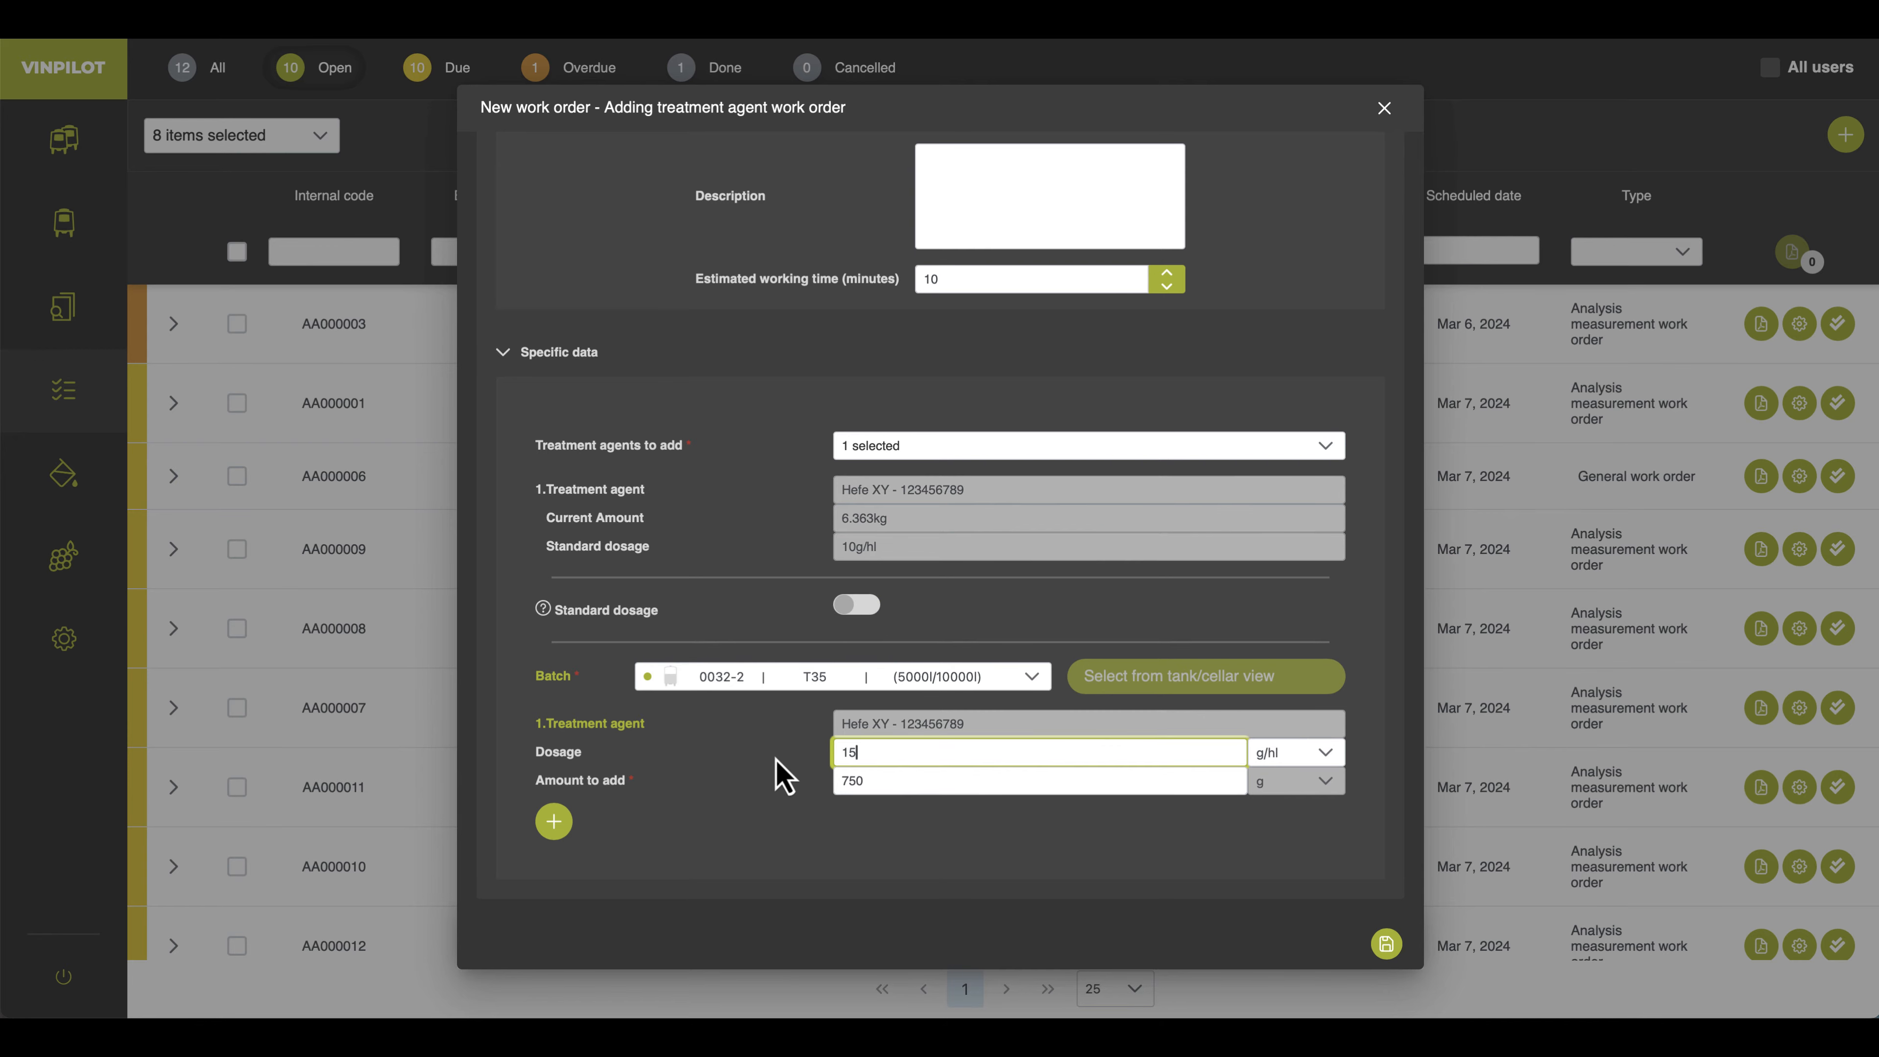
left_click(814, 836)
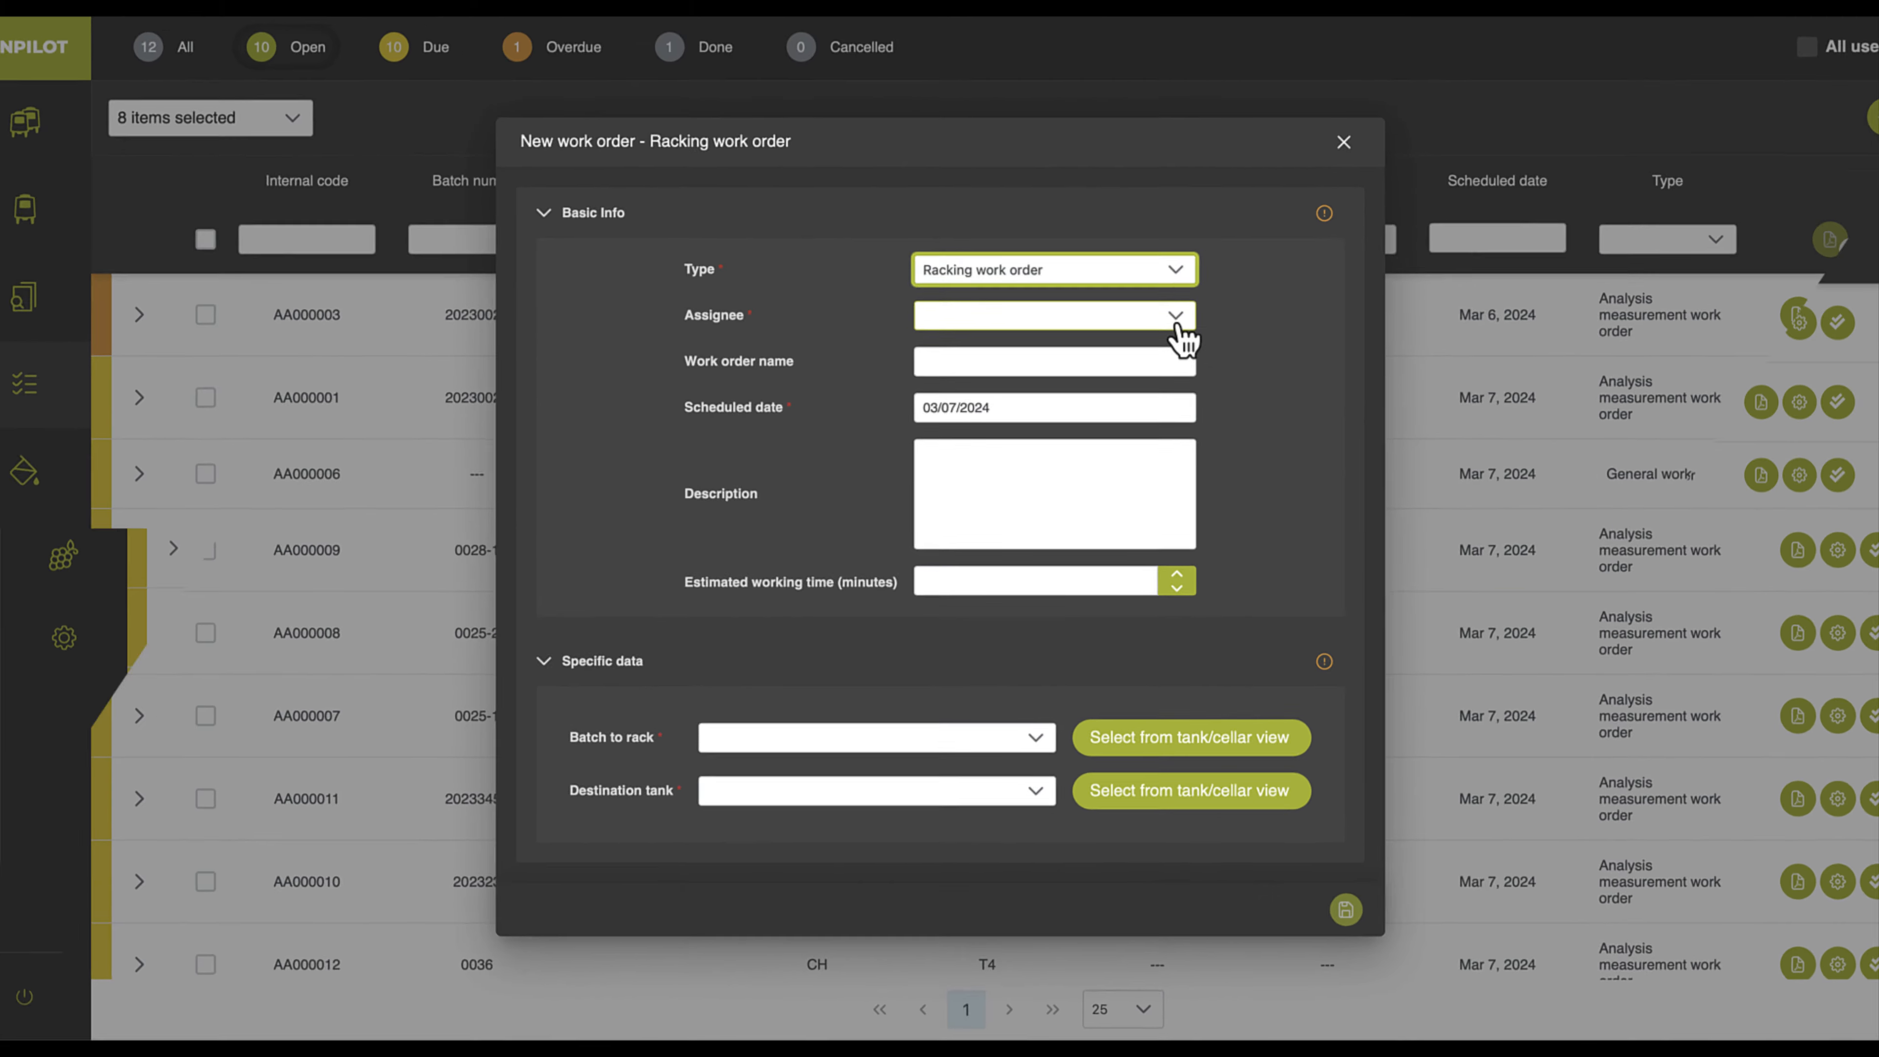
Assign the racking work order to Winemaker
left_click(1180, 326)
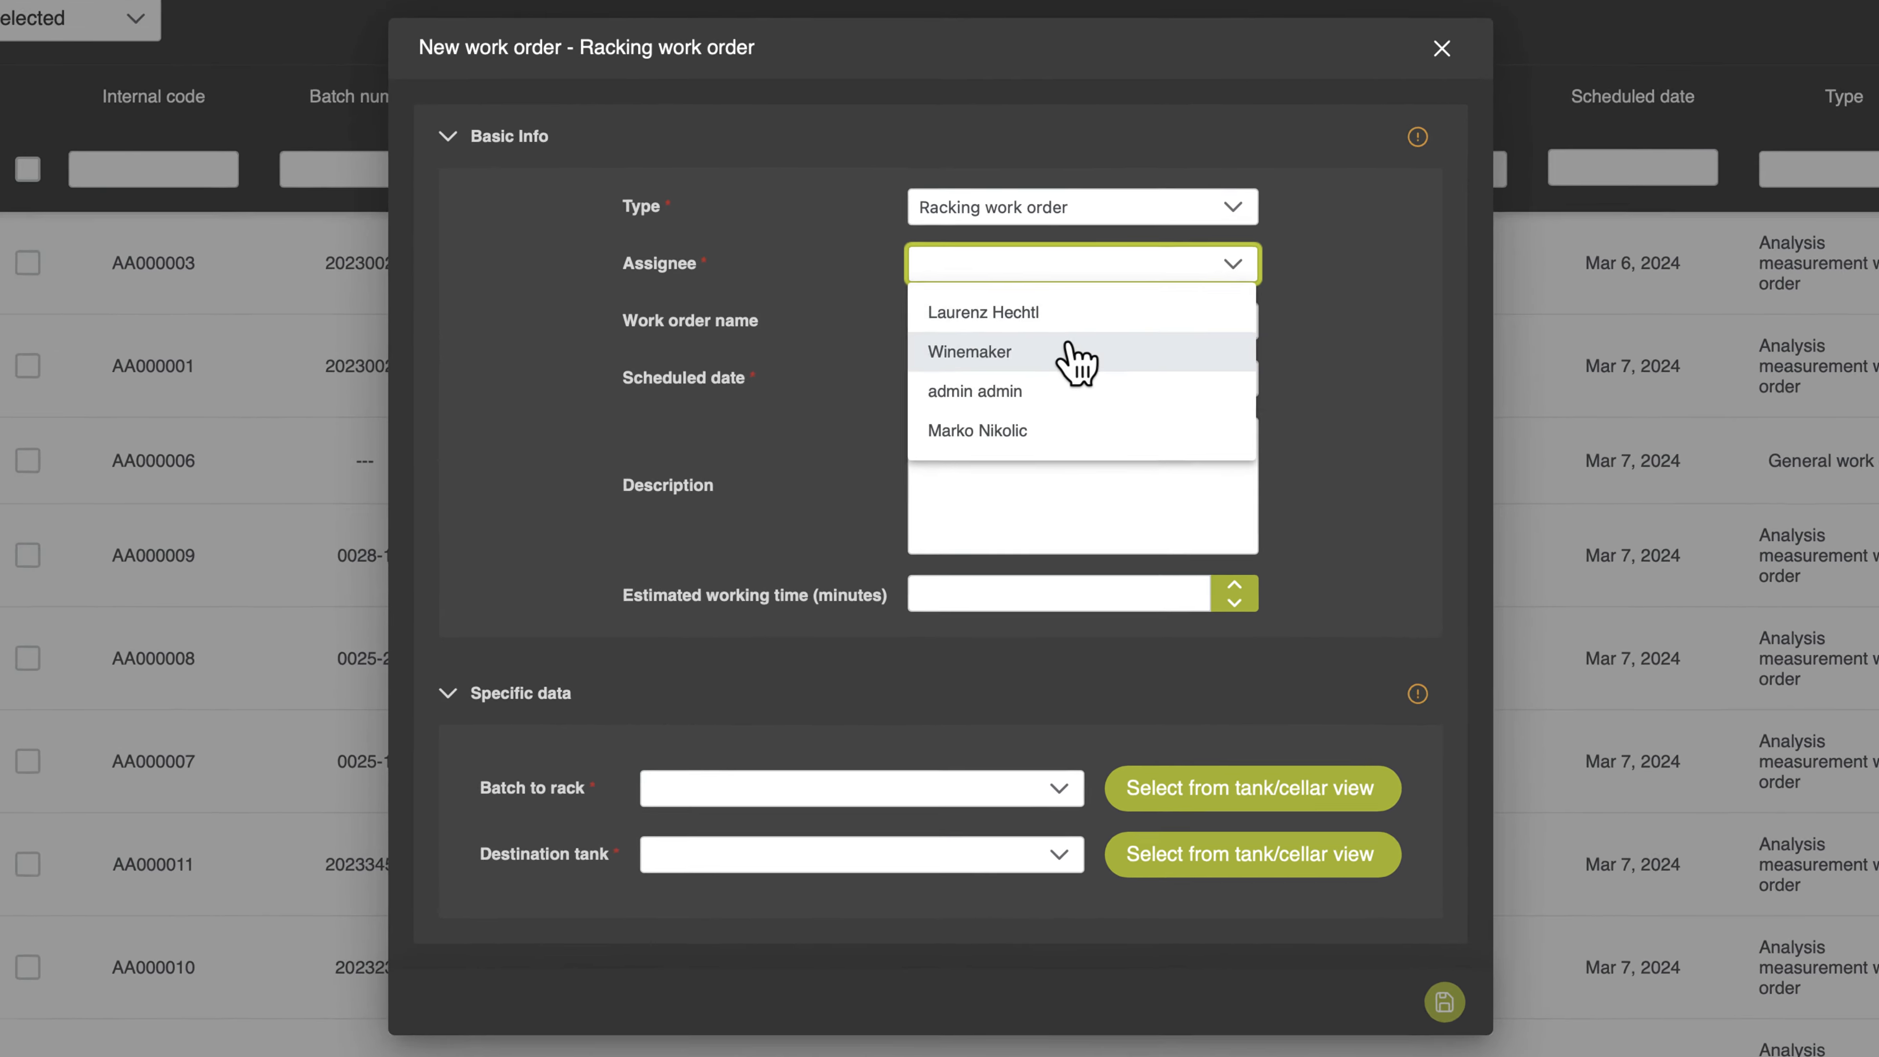
left_click(1059, 342)
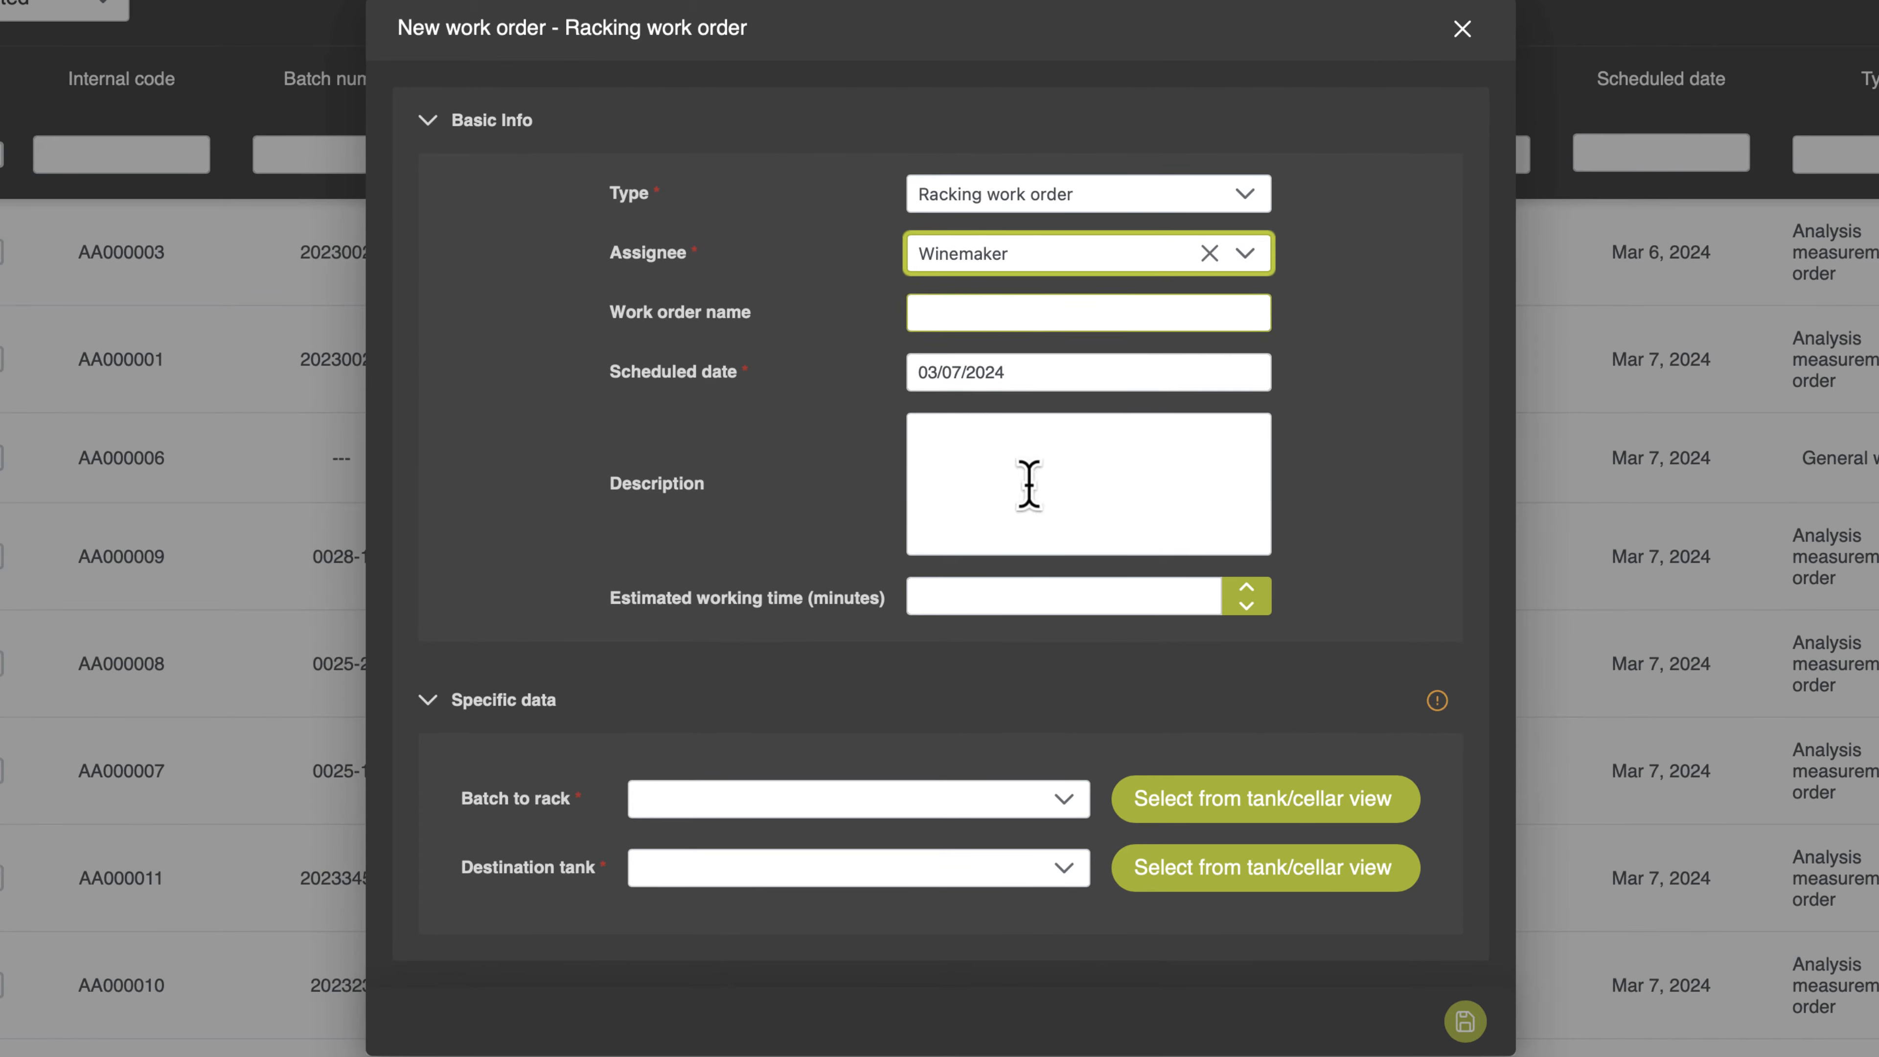
Set the racking order's estimated working time to 50 minutes and choose Merlot batch 20230024 in tank M2 as the batch to rack
left_click(1018, 592)
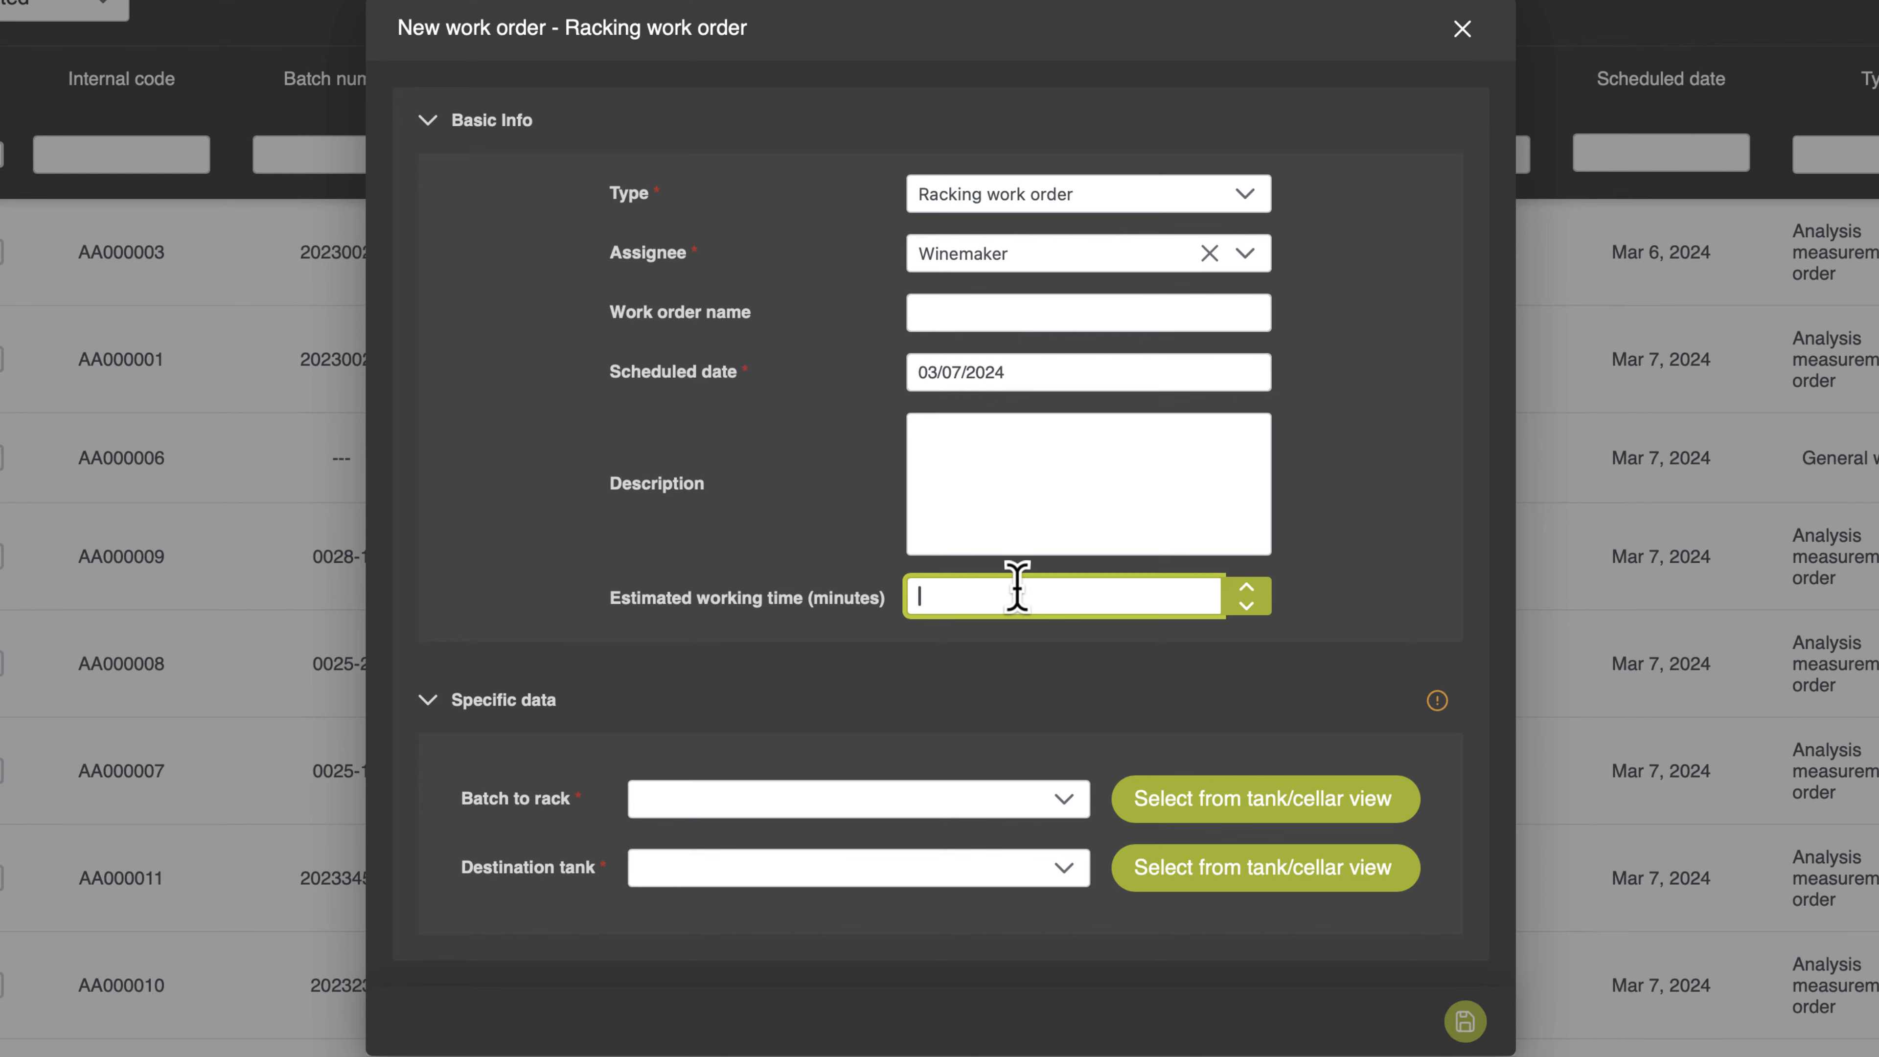
type("50")
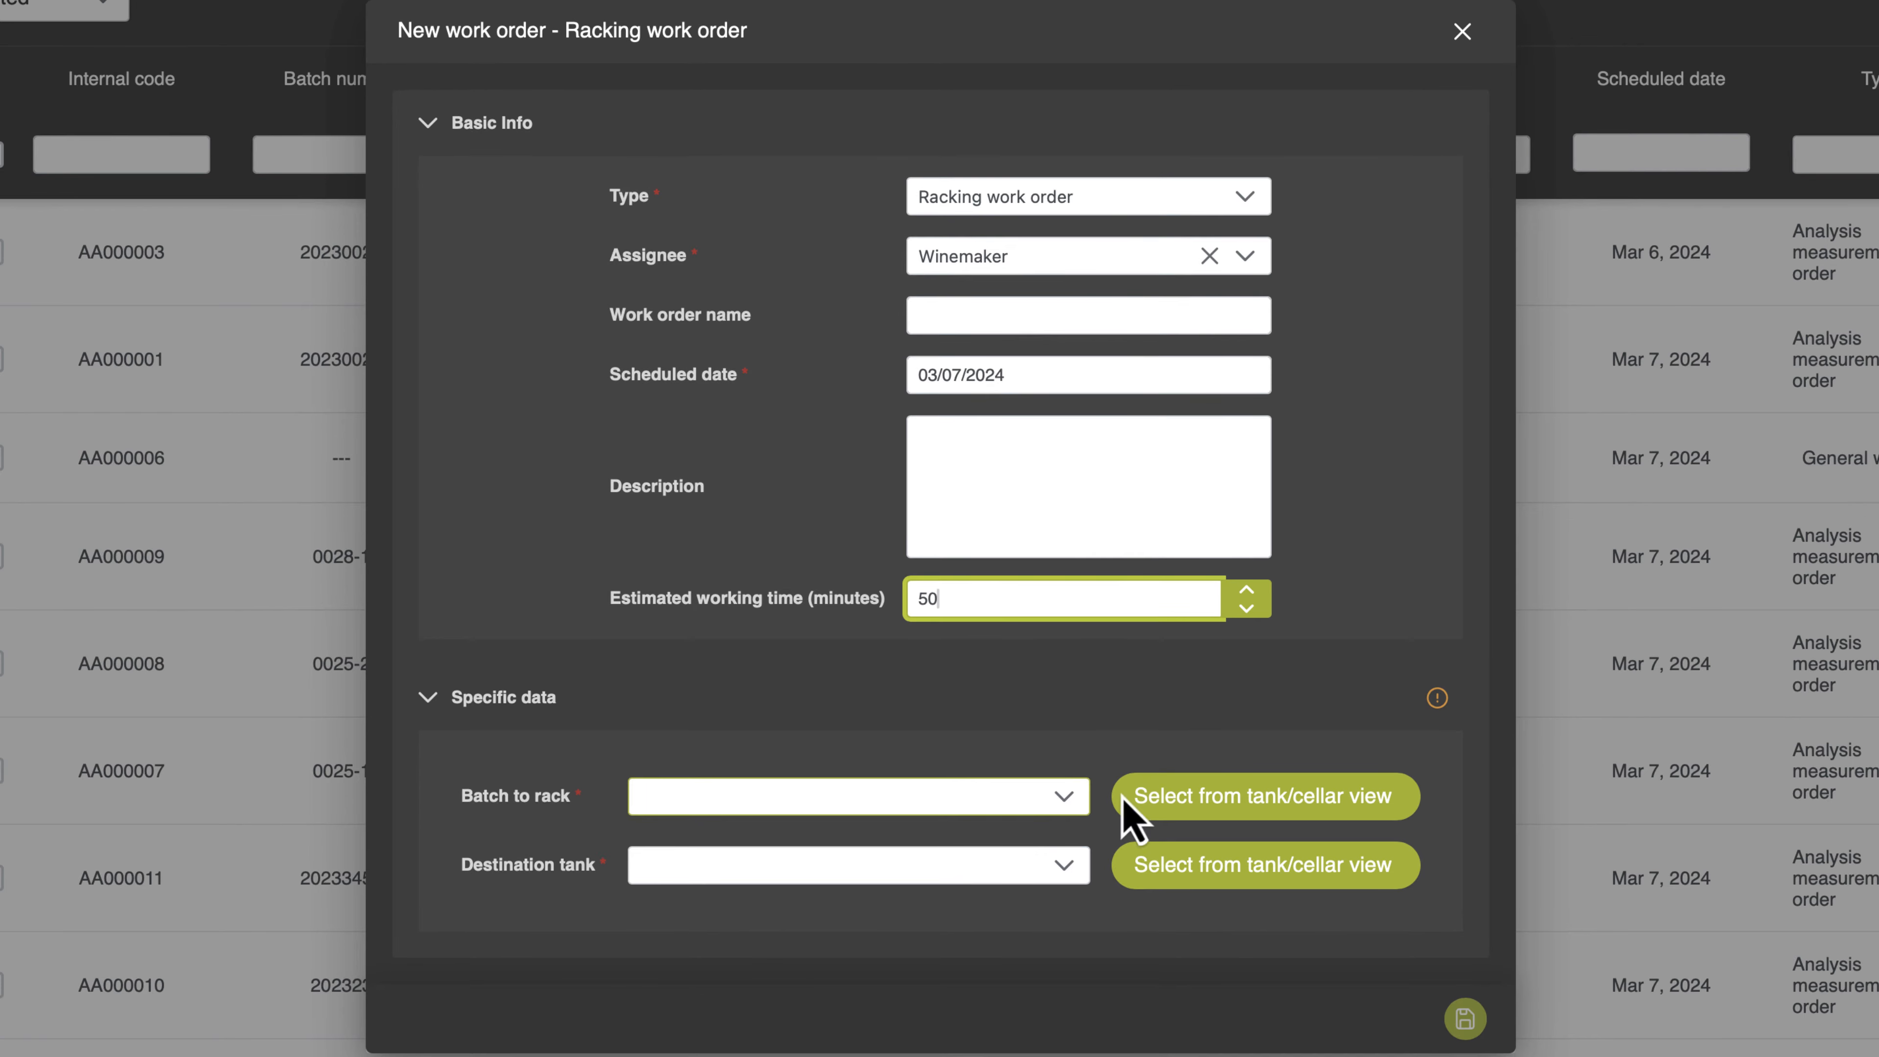
left_click(1041, 800)
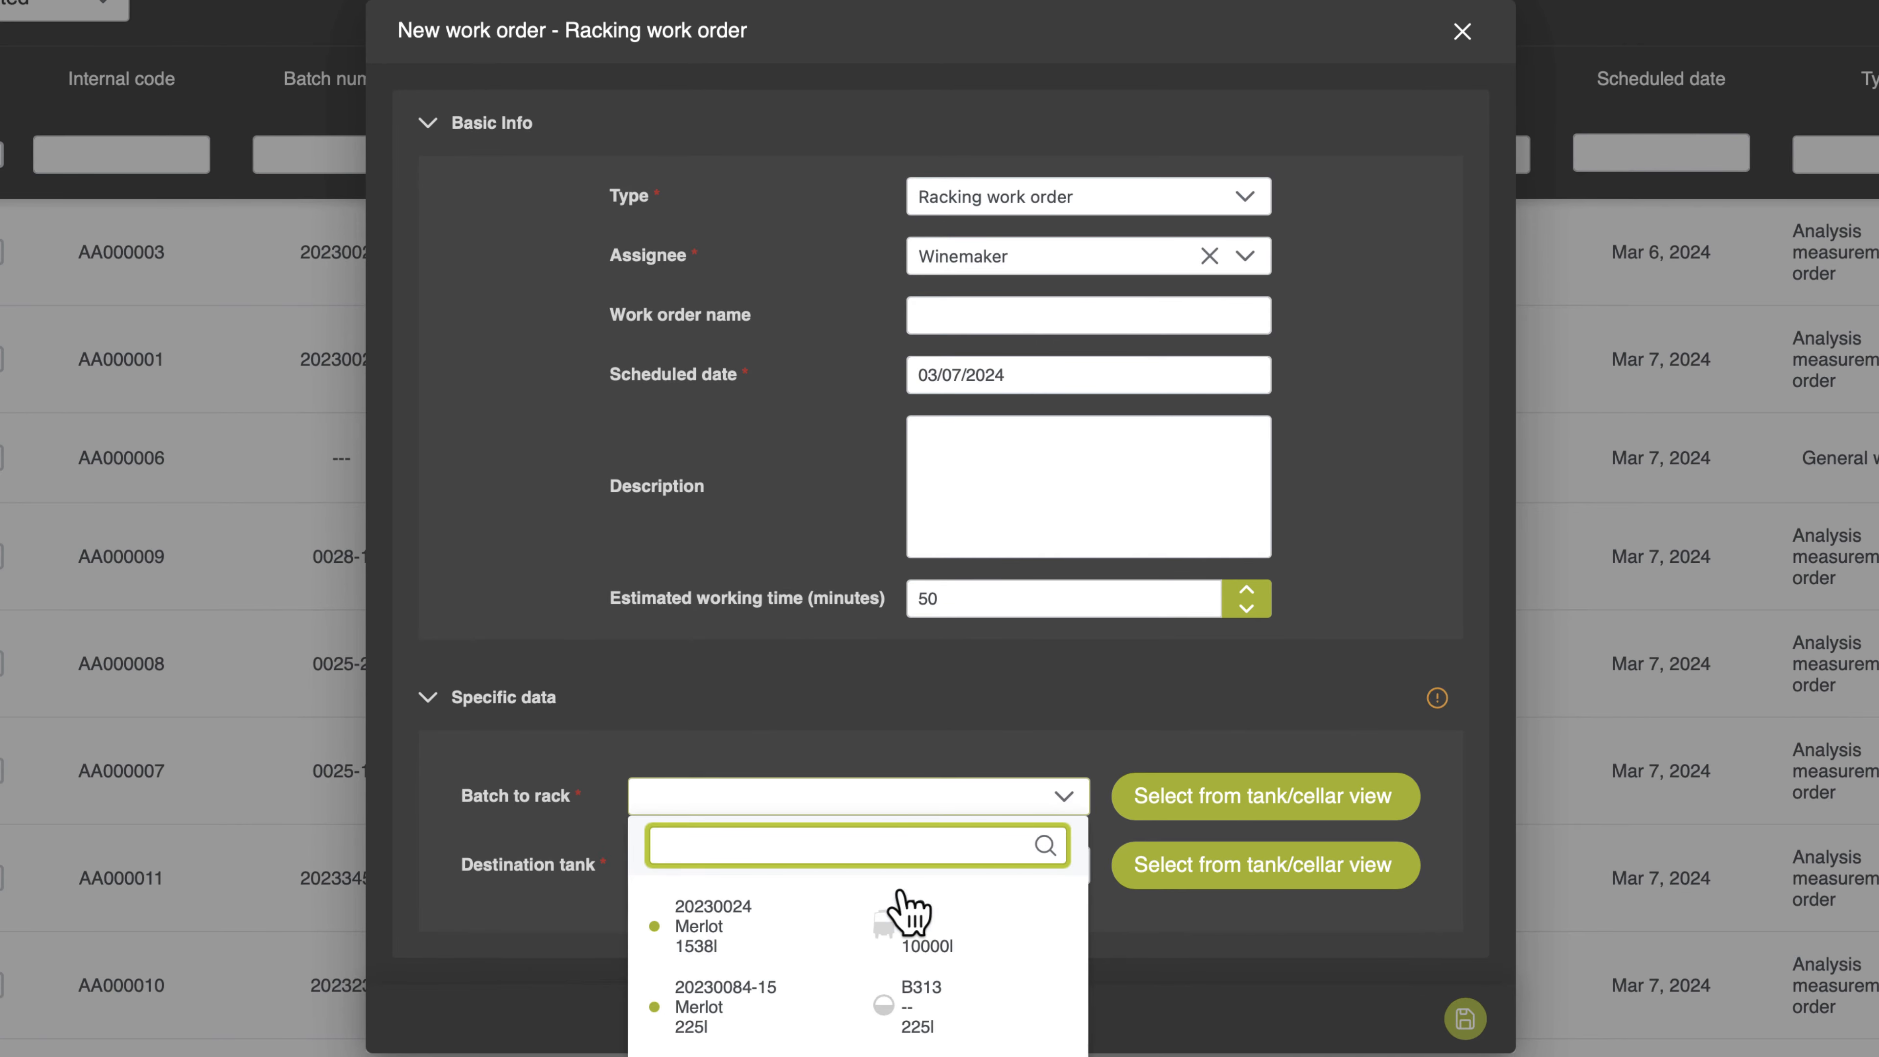
left_click(808, 926)
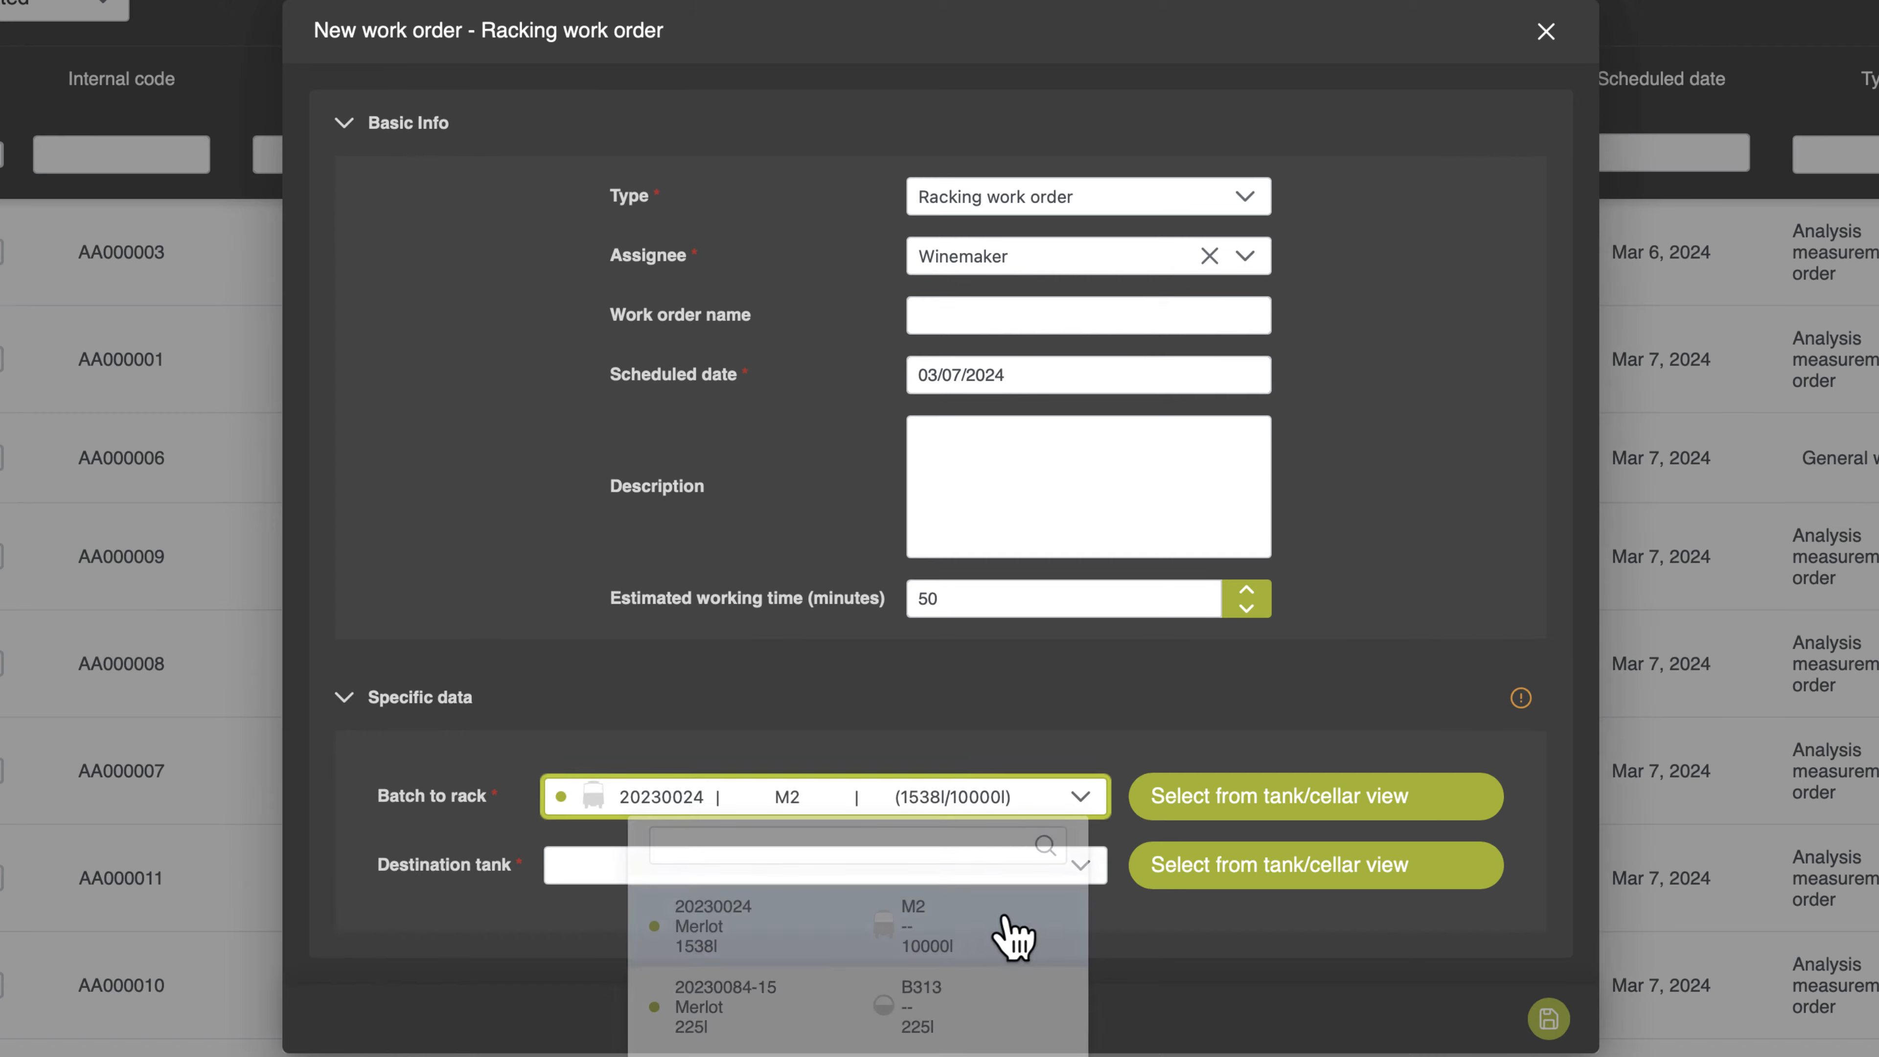
Choose an available 5000 l tank as the destination for the racked batch
left_click(1028, 880)
scroll(835, 773, "down", 3)
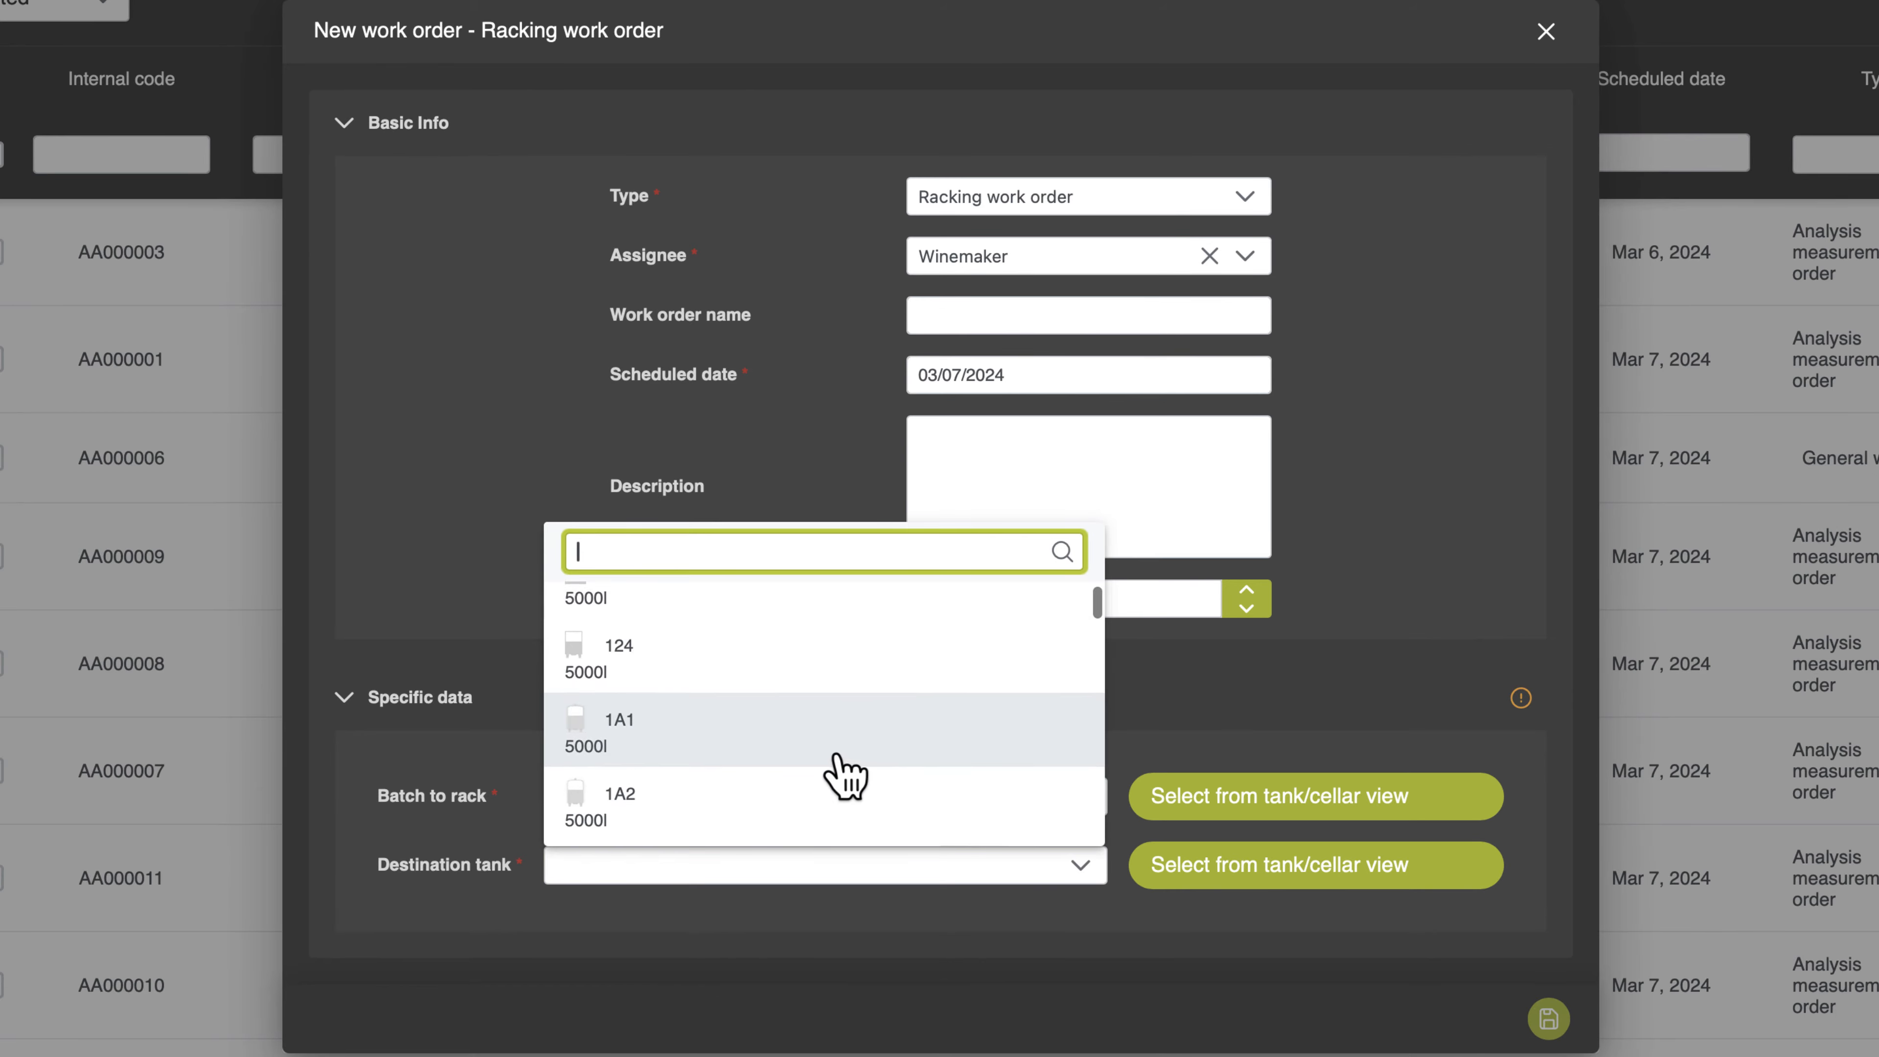
left_click(726, 703)
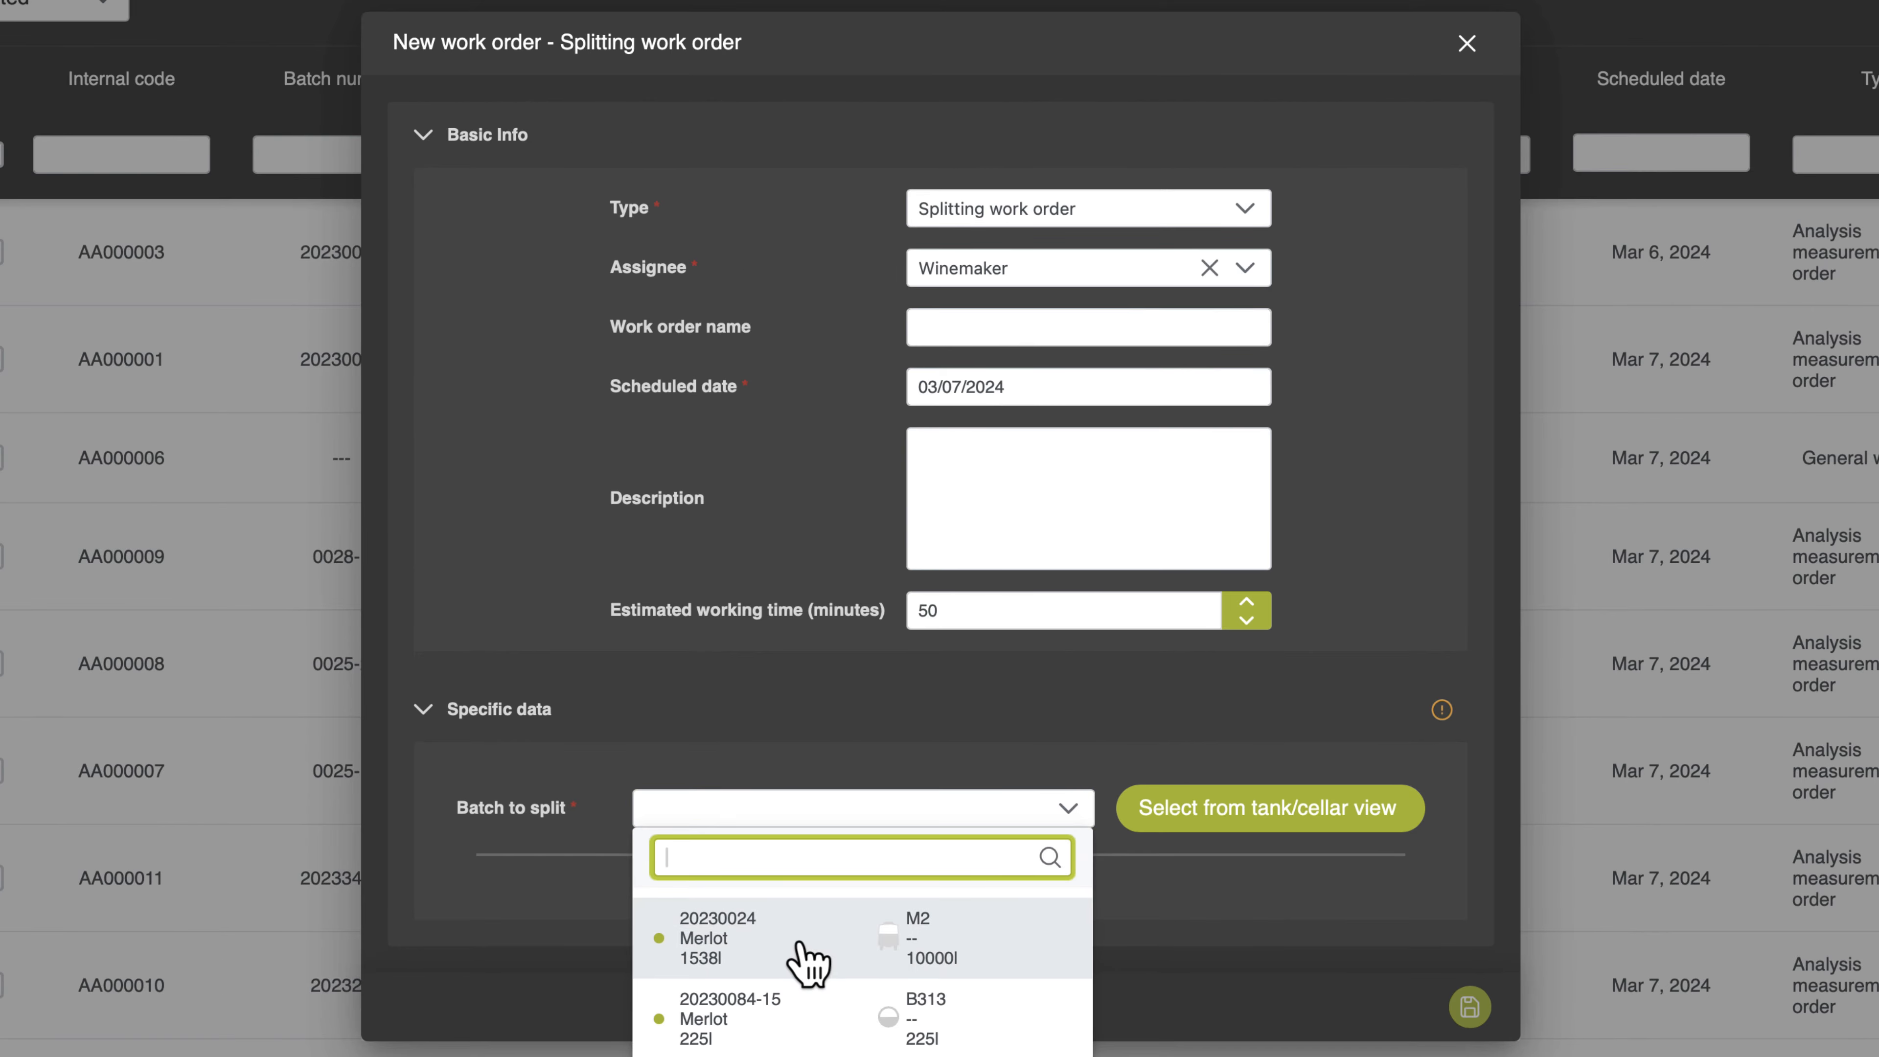
Choose Merlot batch 20230024 in tank M2 as the batch to split and add a second destination tank entry
left_click(801, 948)
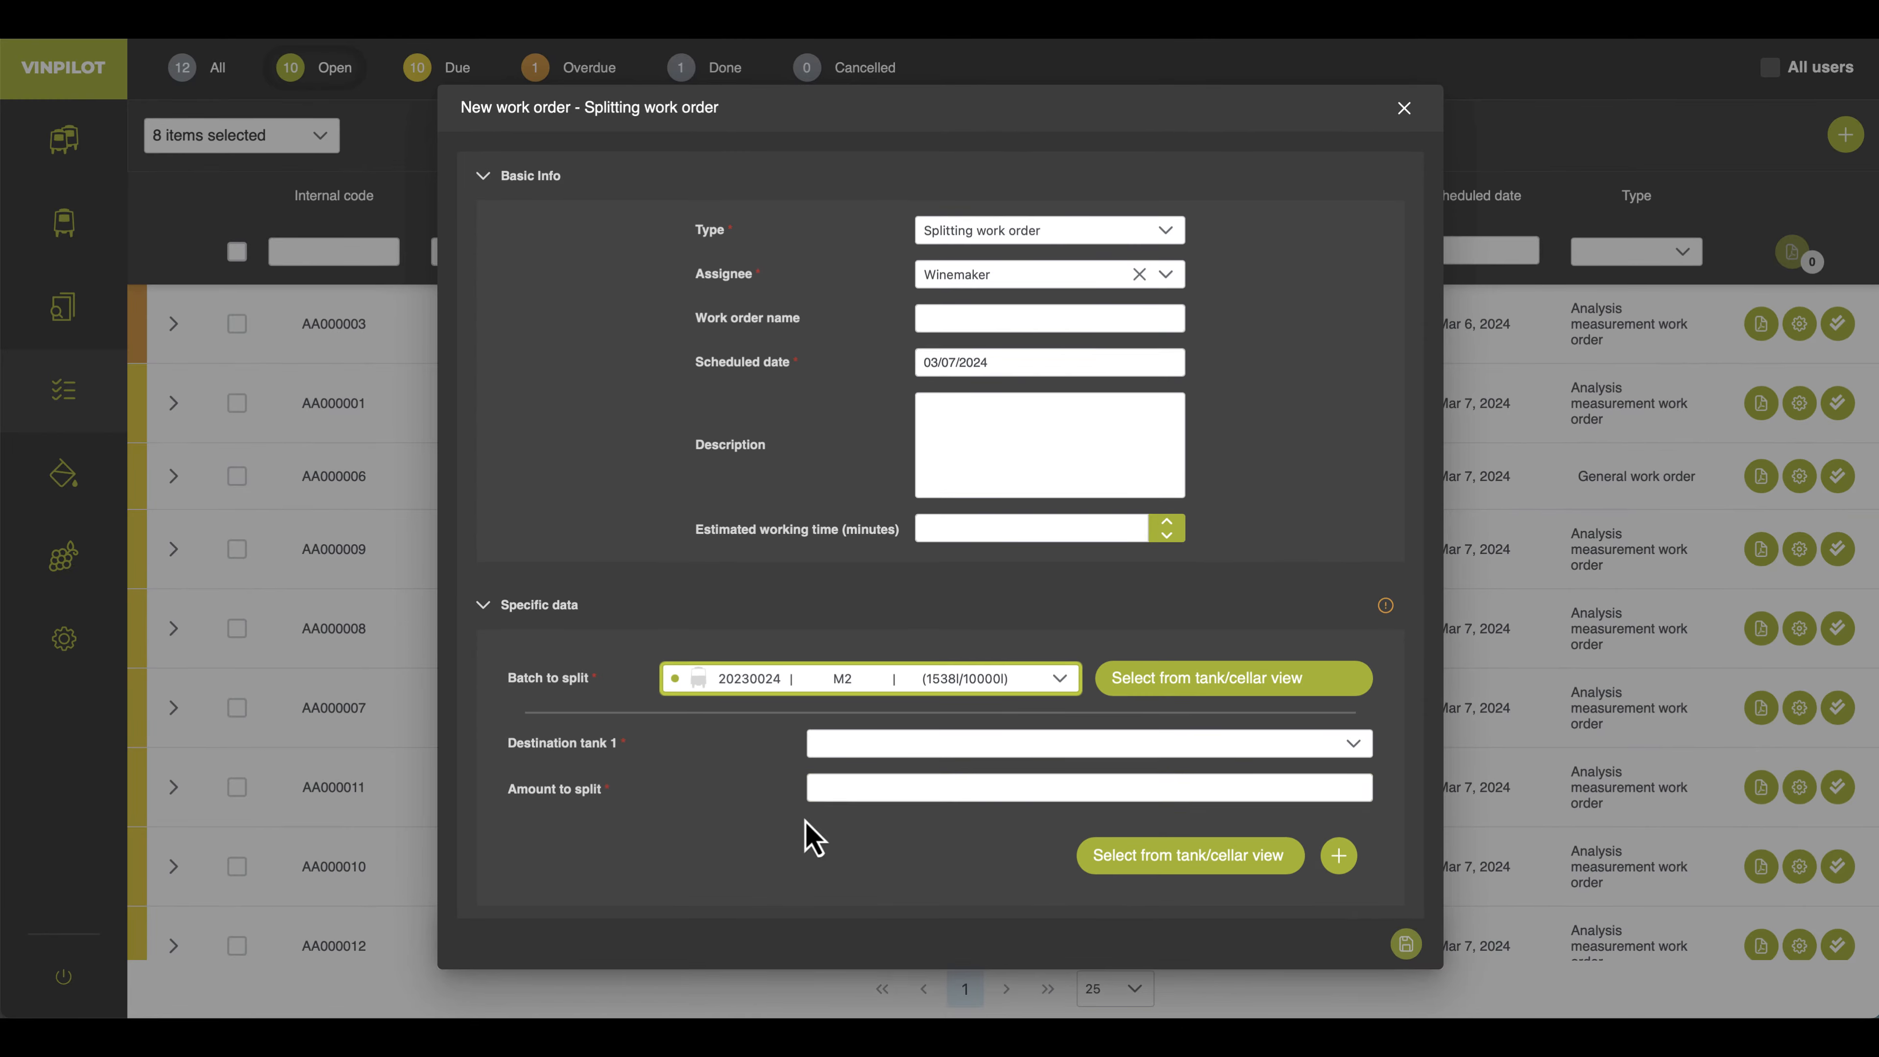
left_click(1339, 856)
scroll(1302, 799, "down", 3)
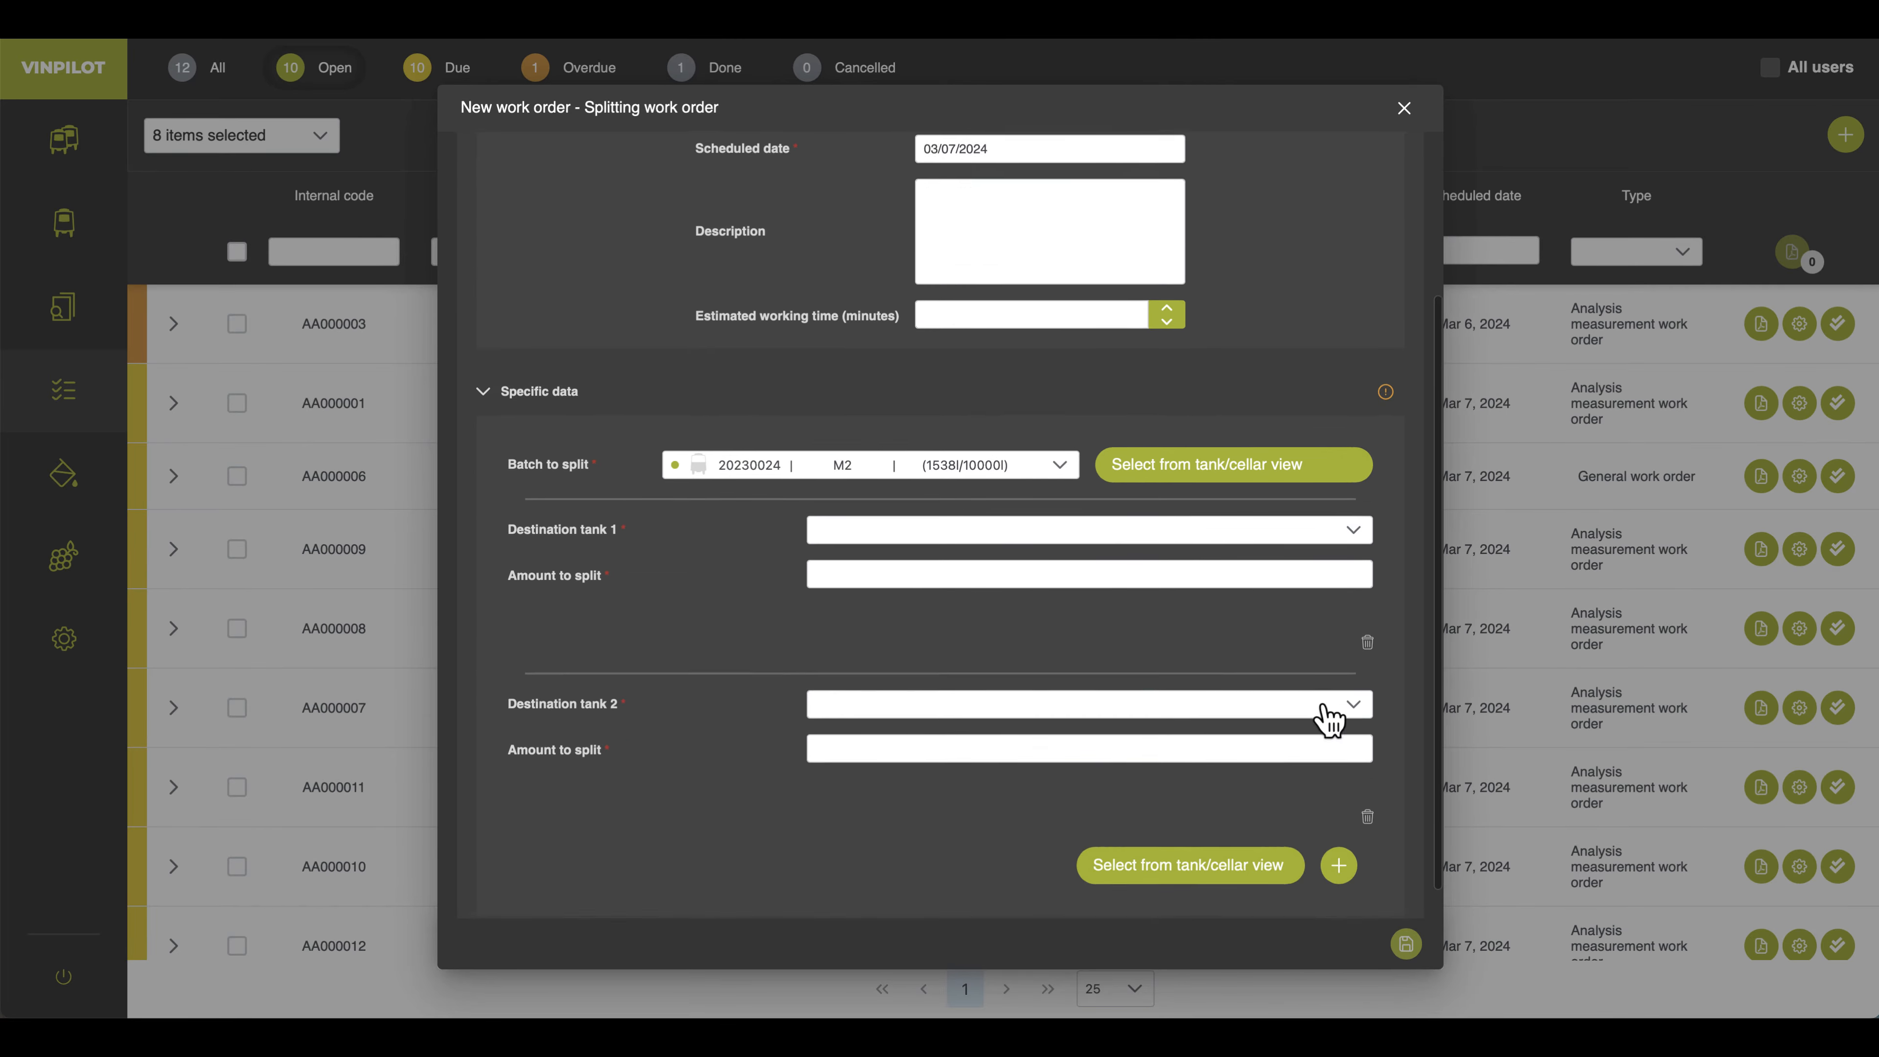
Assign tank 1111 as the first destination and tank 1 as the second destination of the split
left_click(1296, 497)
left_click(982, 649)
left_click(1220, 670)
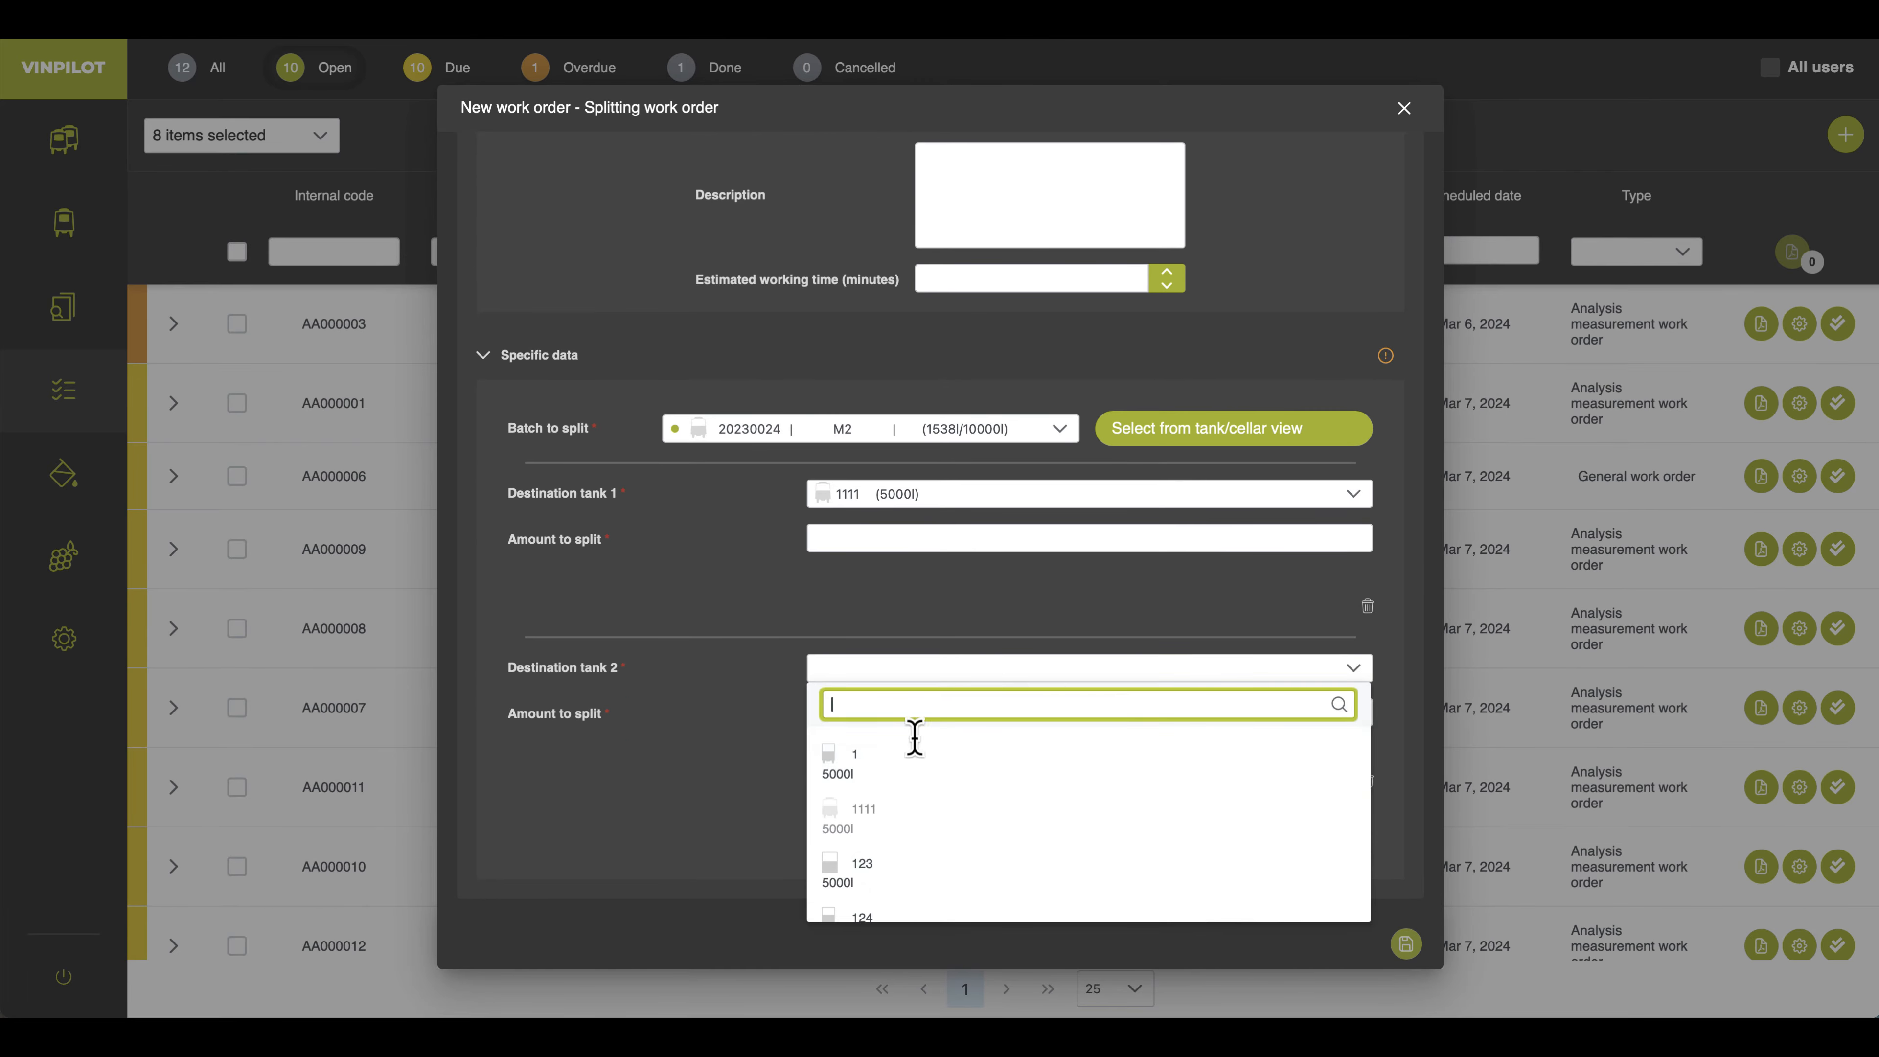
left_click(860, 776)
Set the amount to split to 500 for both destination tanks
left_click(901, 538)
type("500")
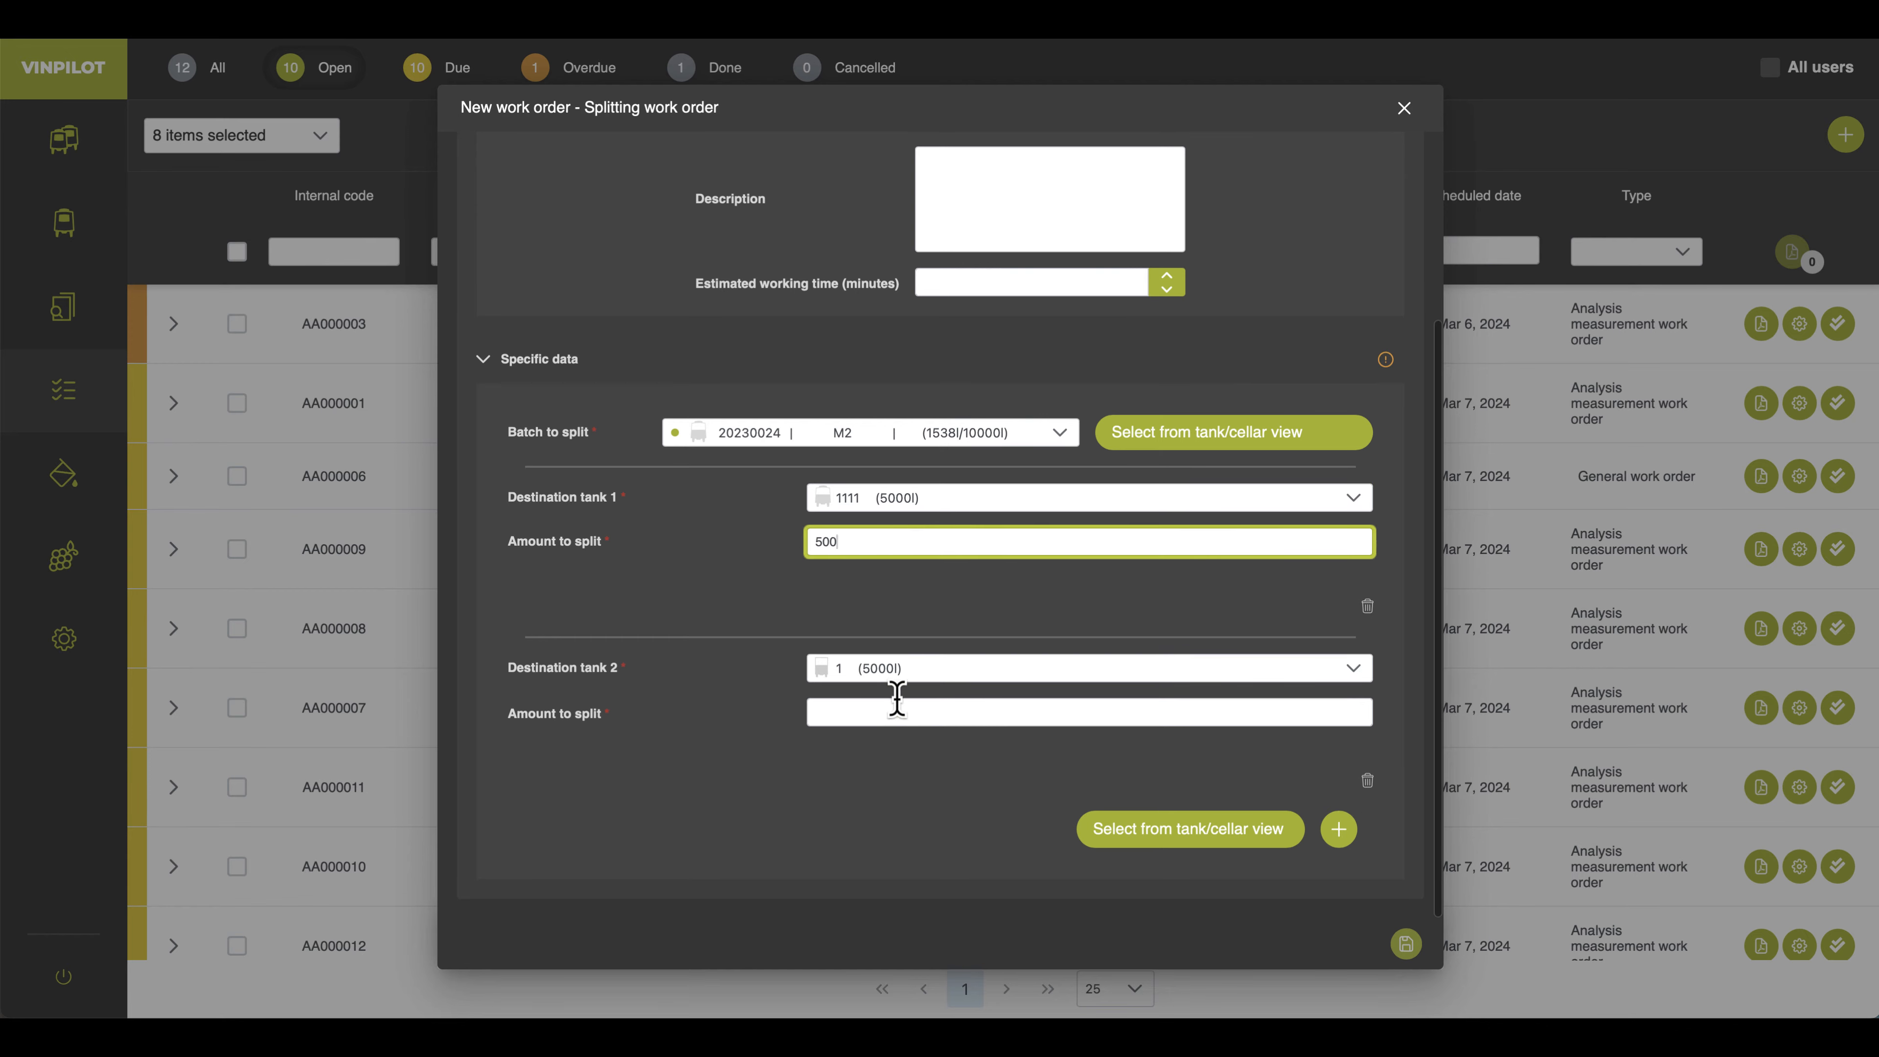
left_click(894, 712)
type("500")
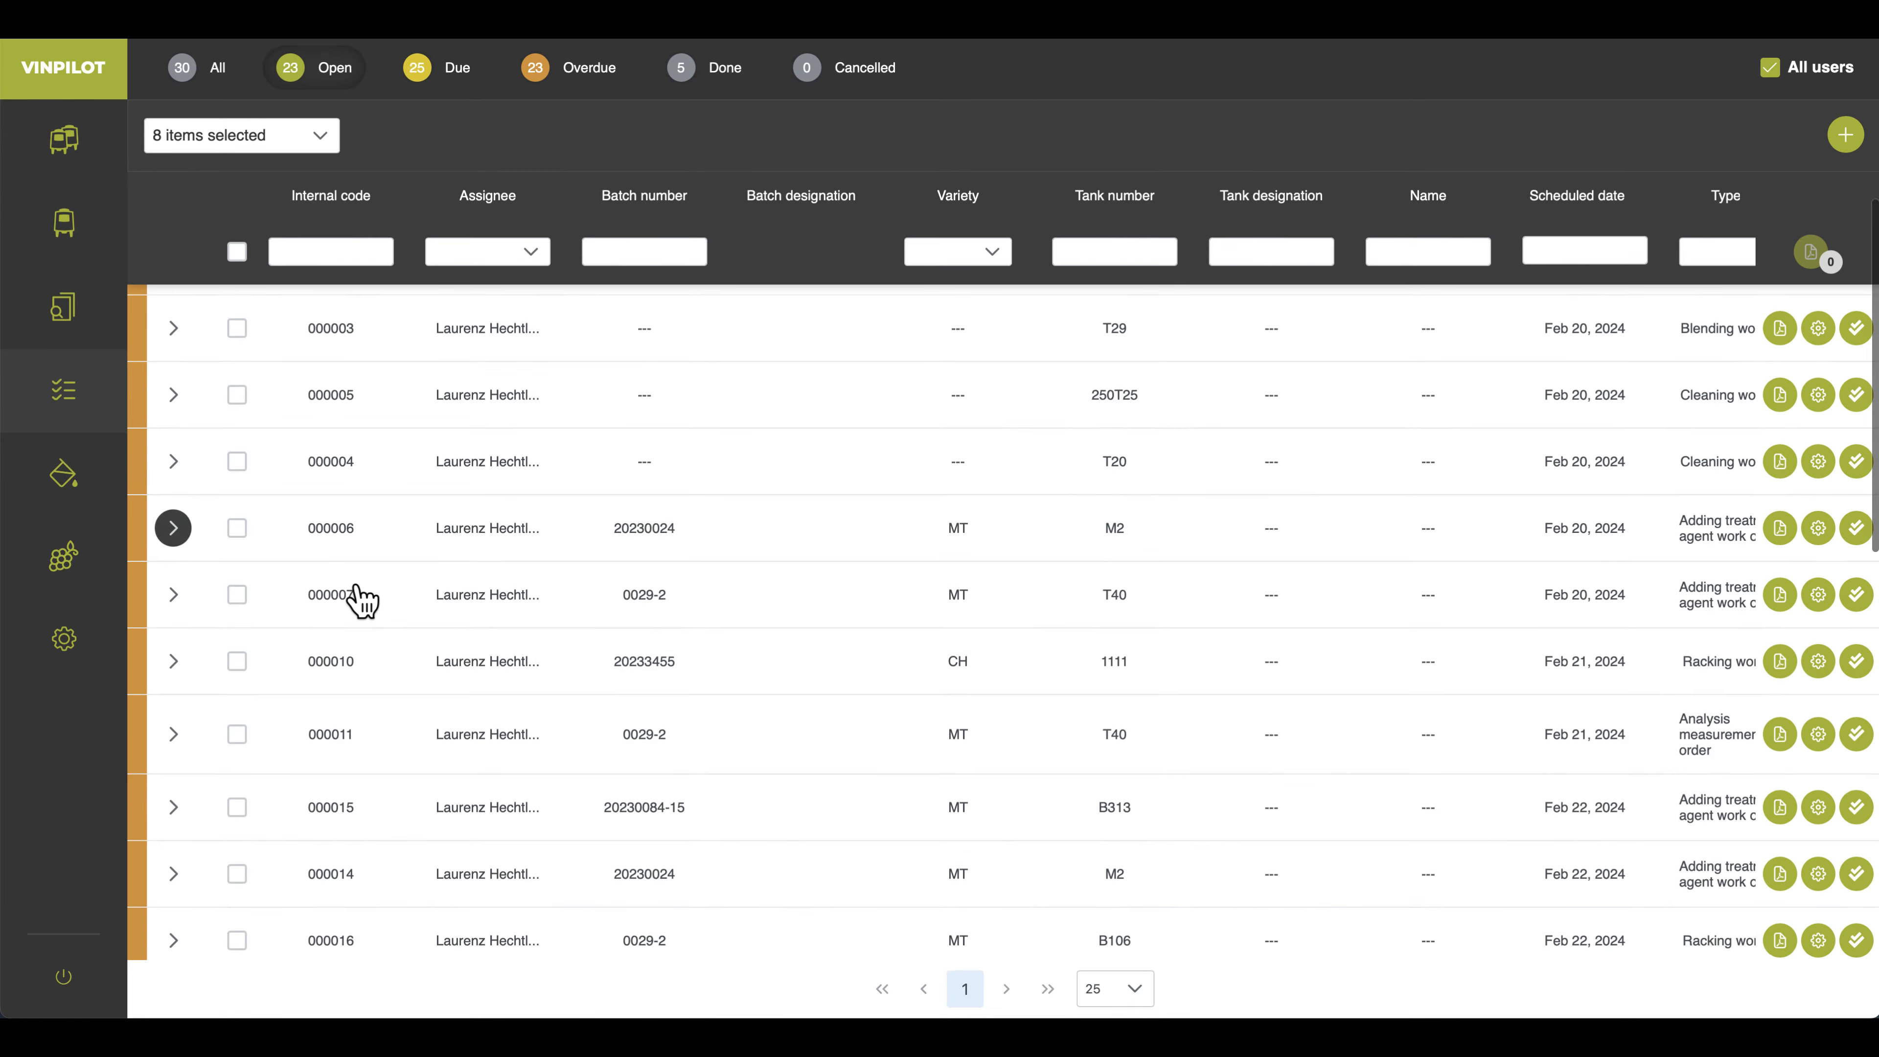
Print the blending work order for tank T30 as PDF, and the treatment agent order for batch 20230024 with procedures
scroll(360, 599, "down", 10)
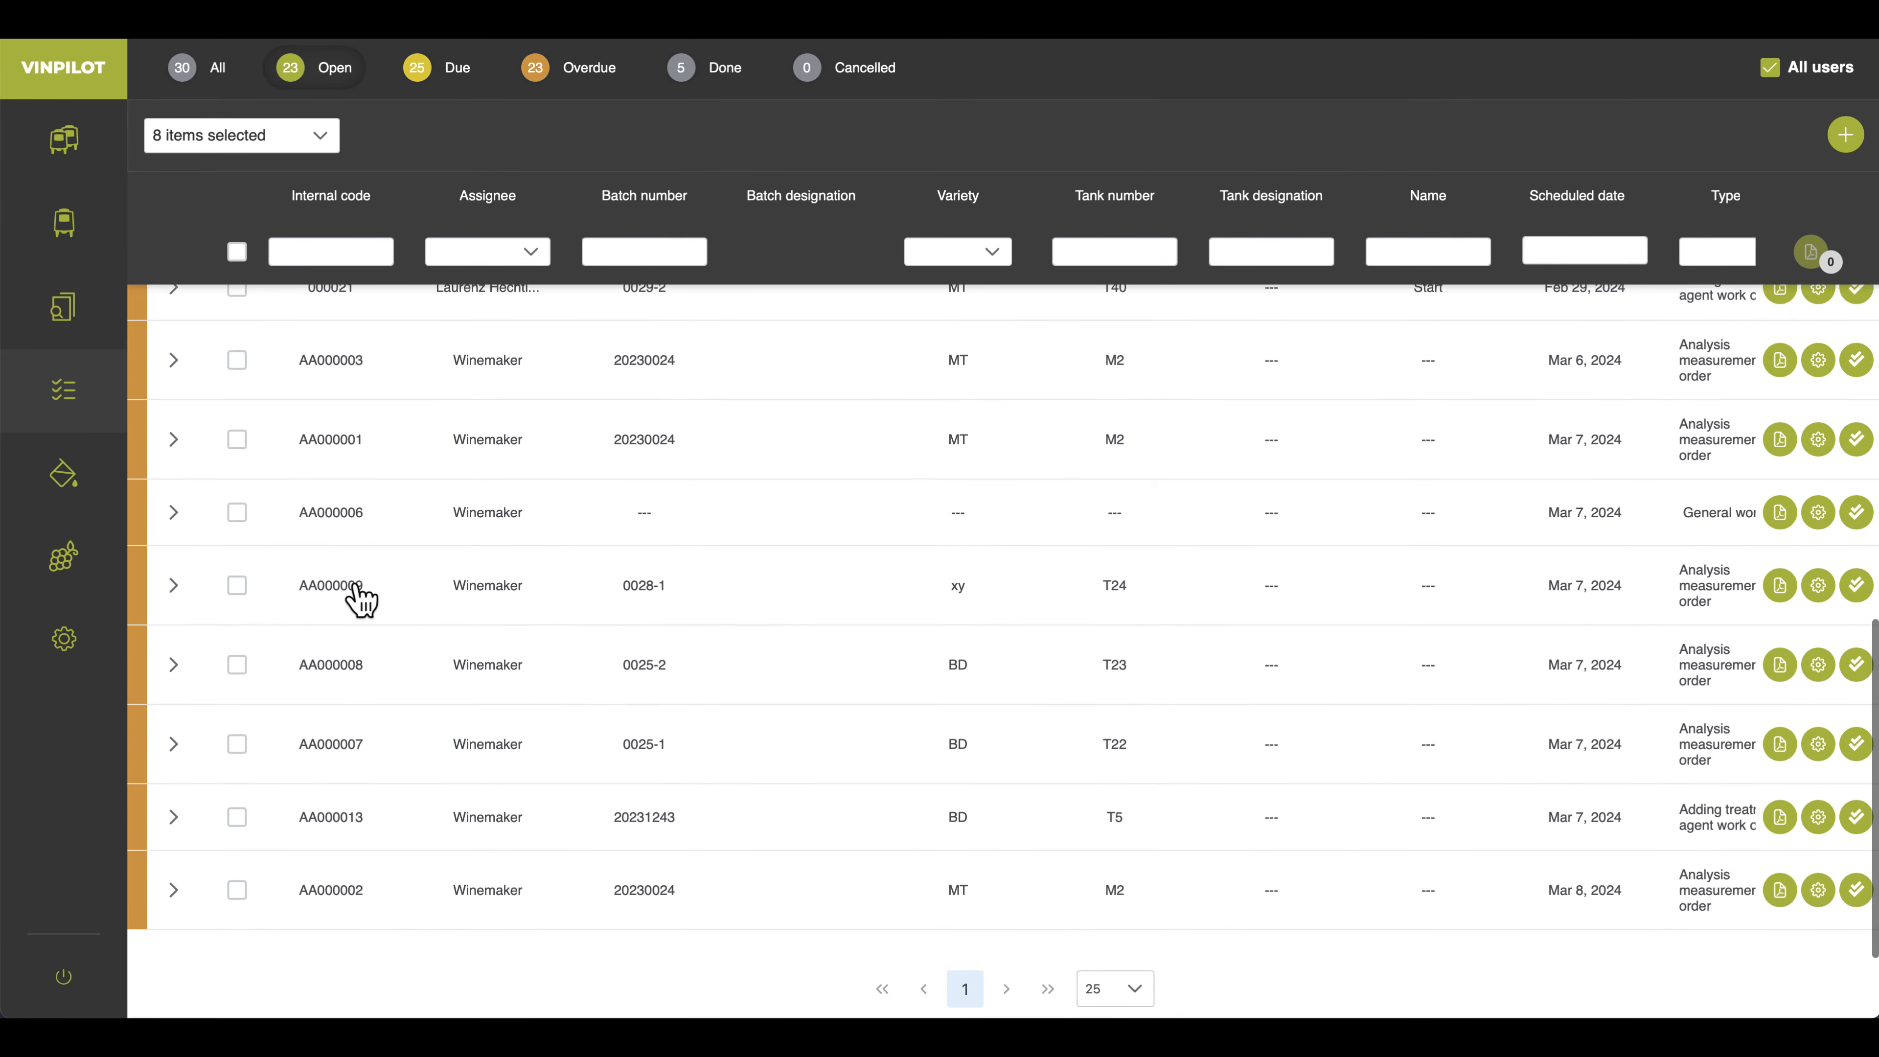
scroll(360, 600, "up", 10)
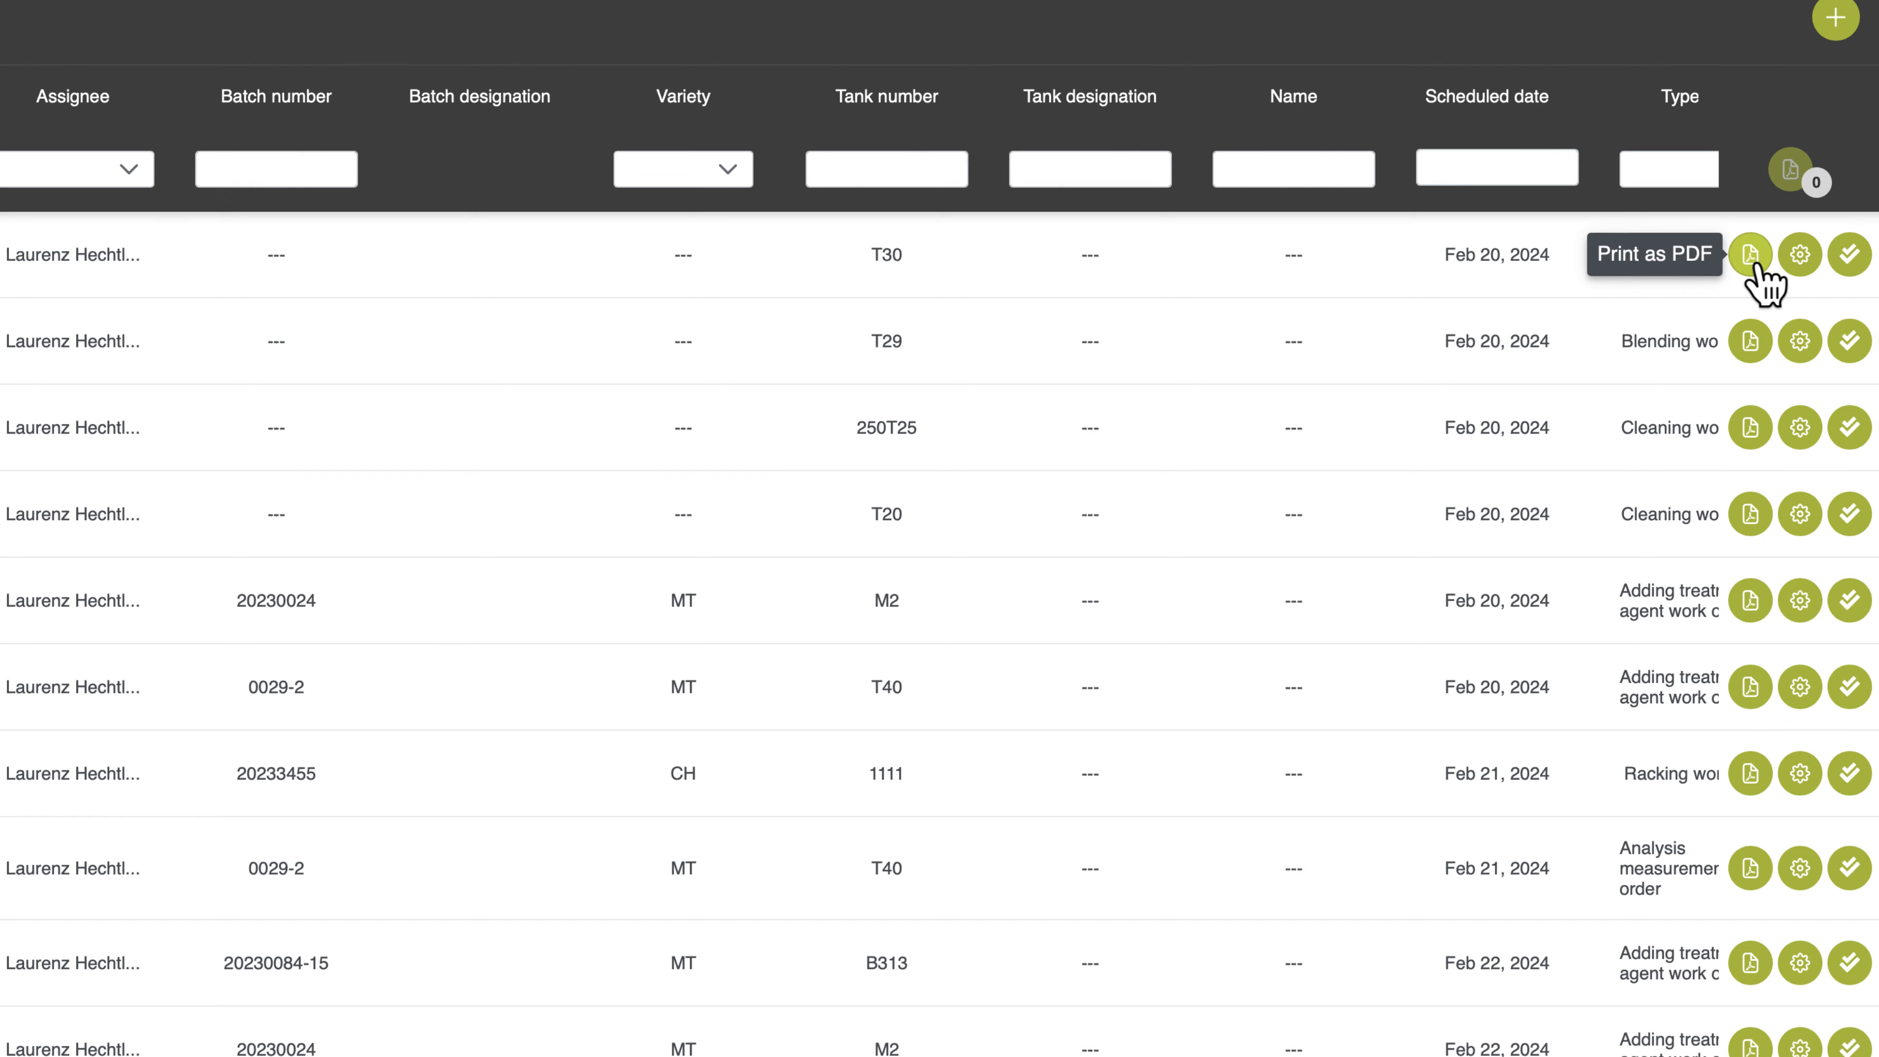
left_click(1750, 255)
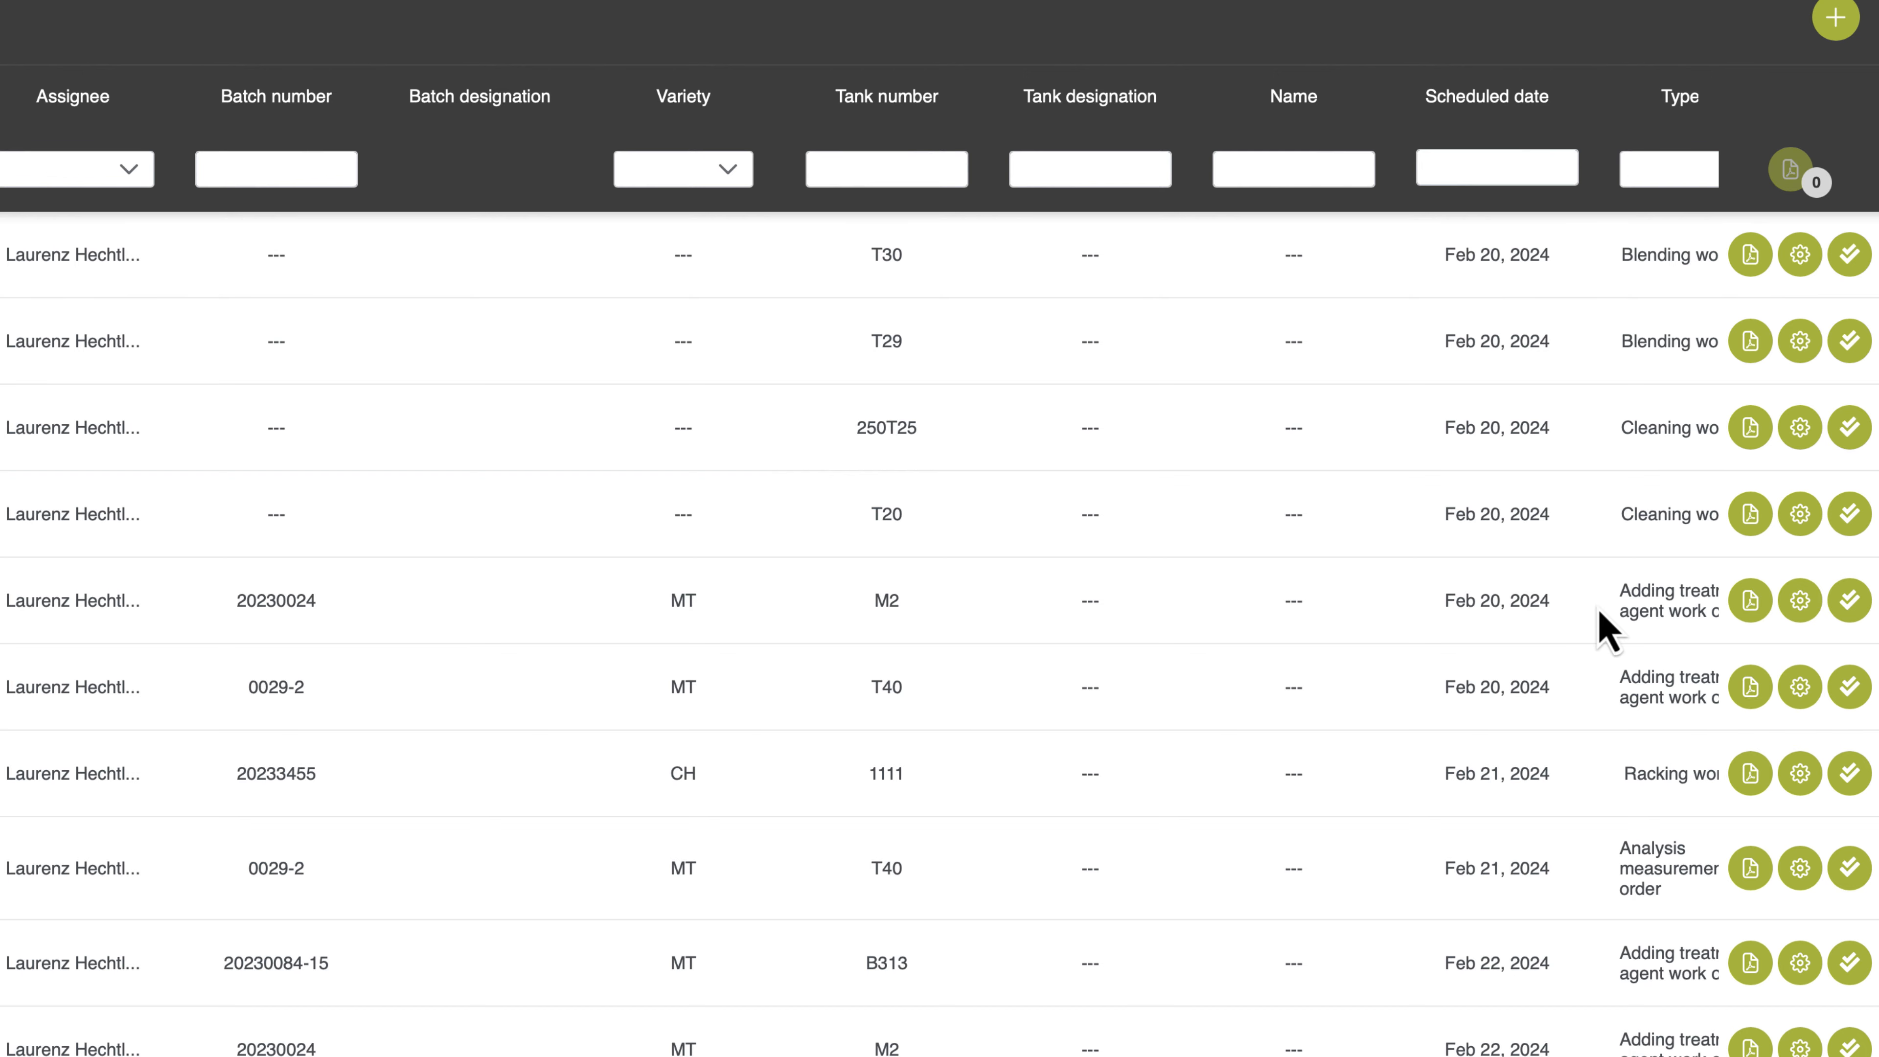
left_click(1750, 601)
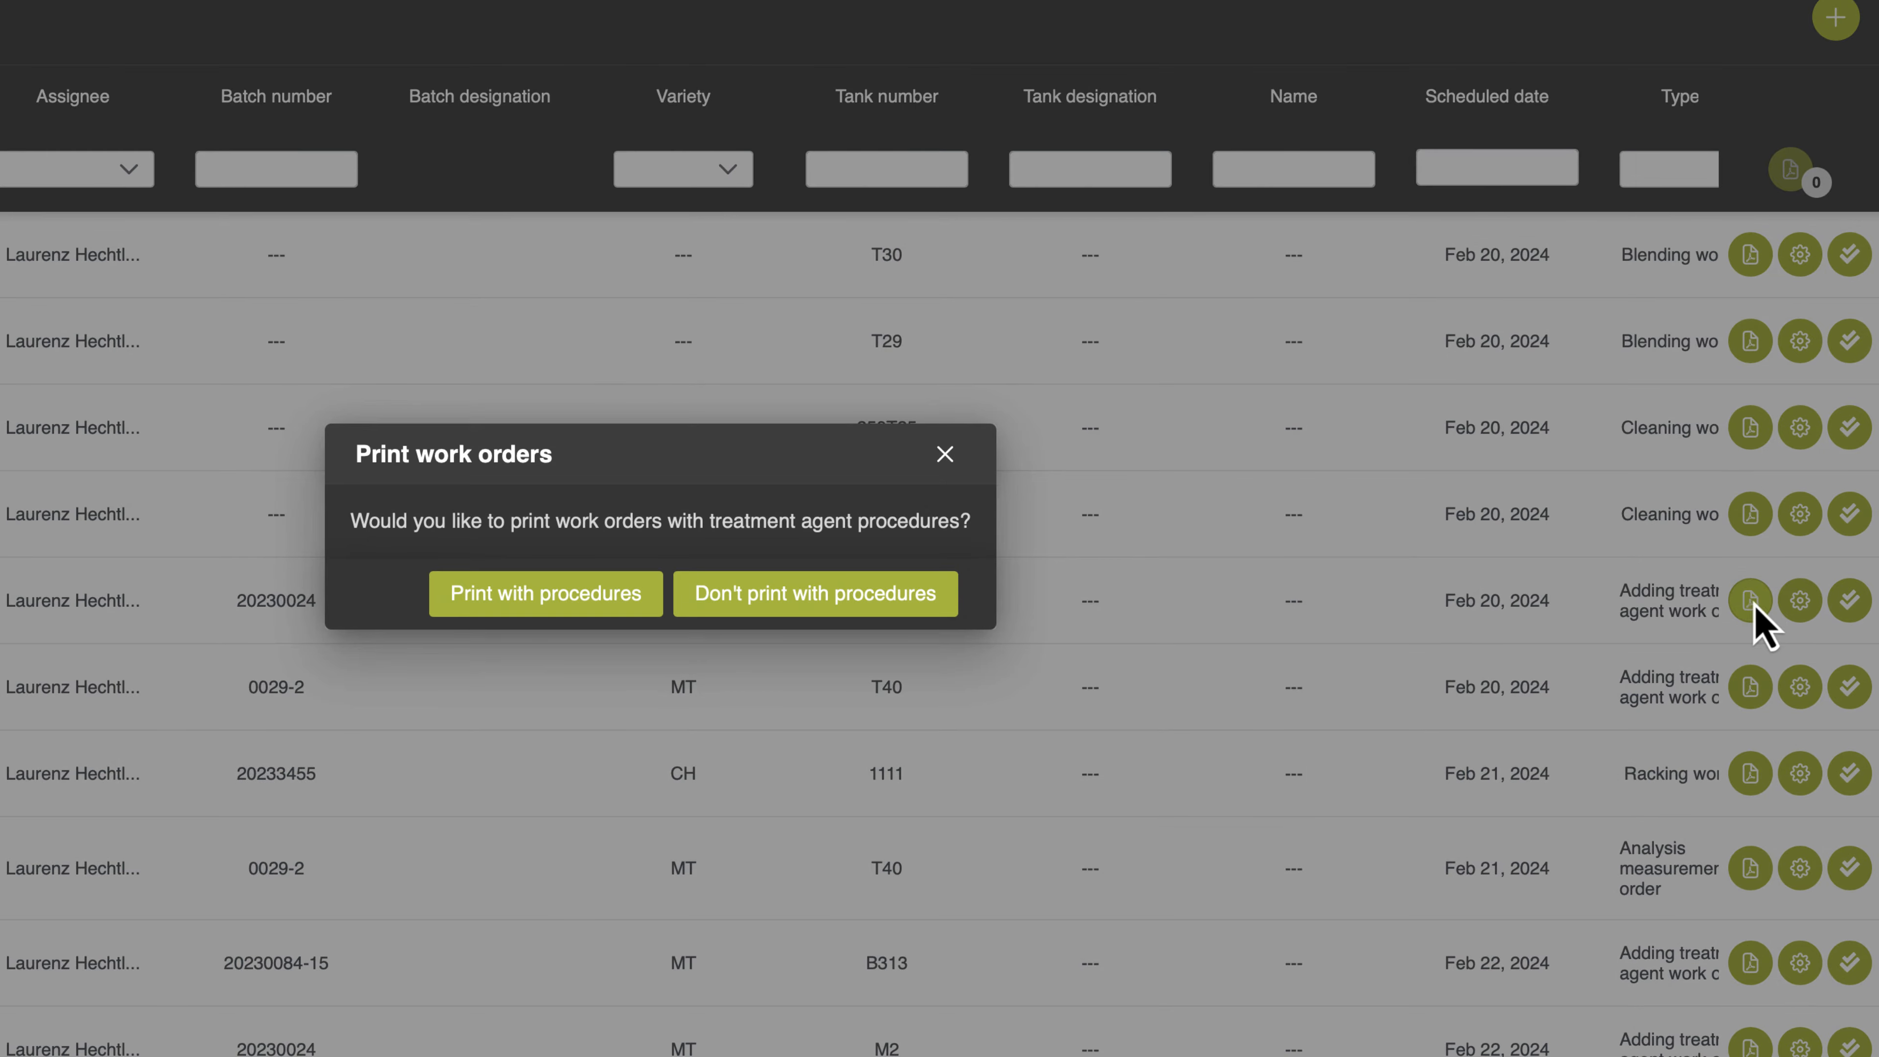
left_click(493, 601)
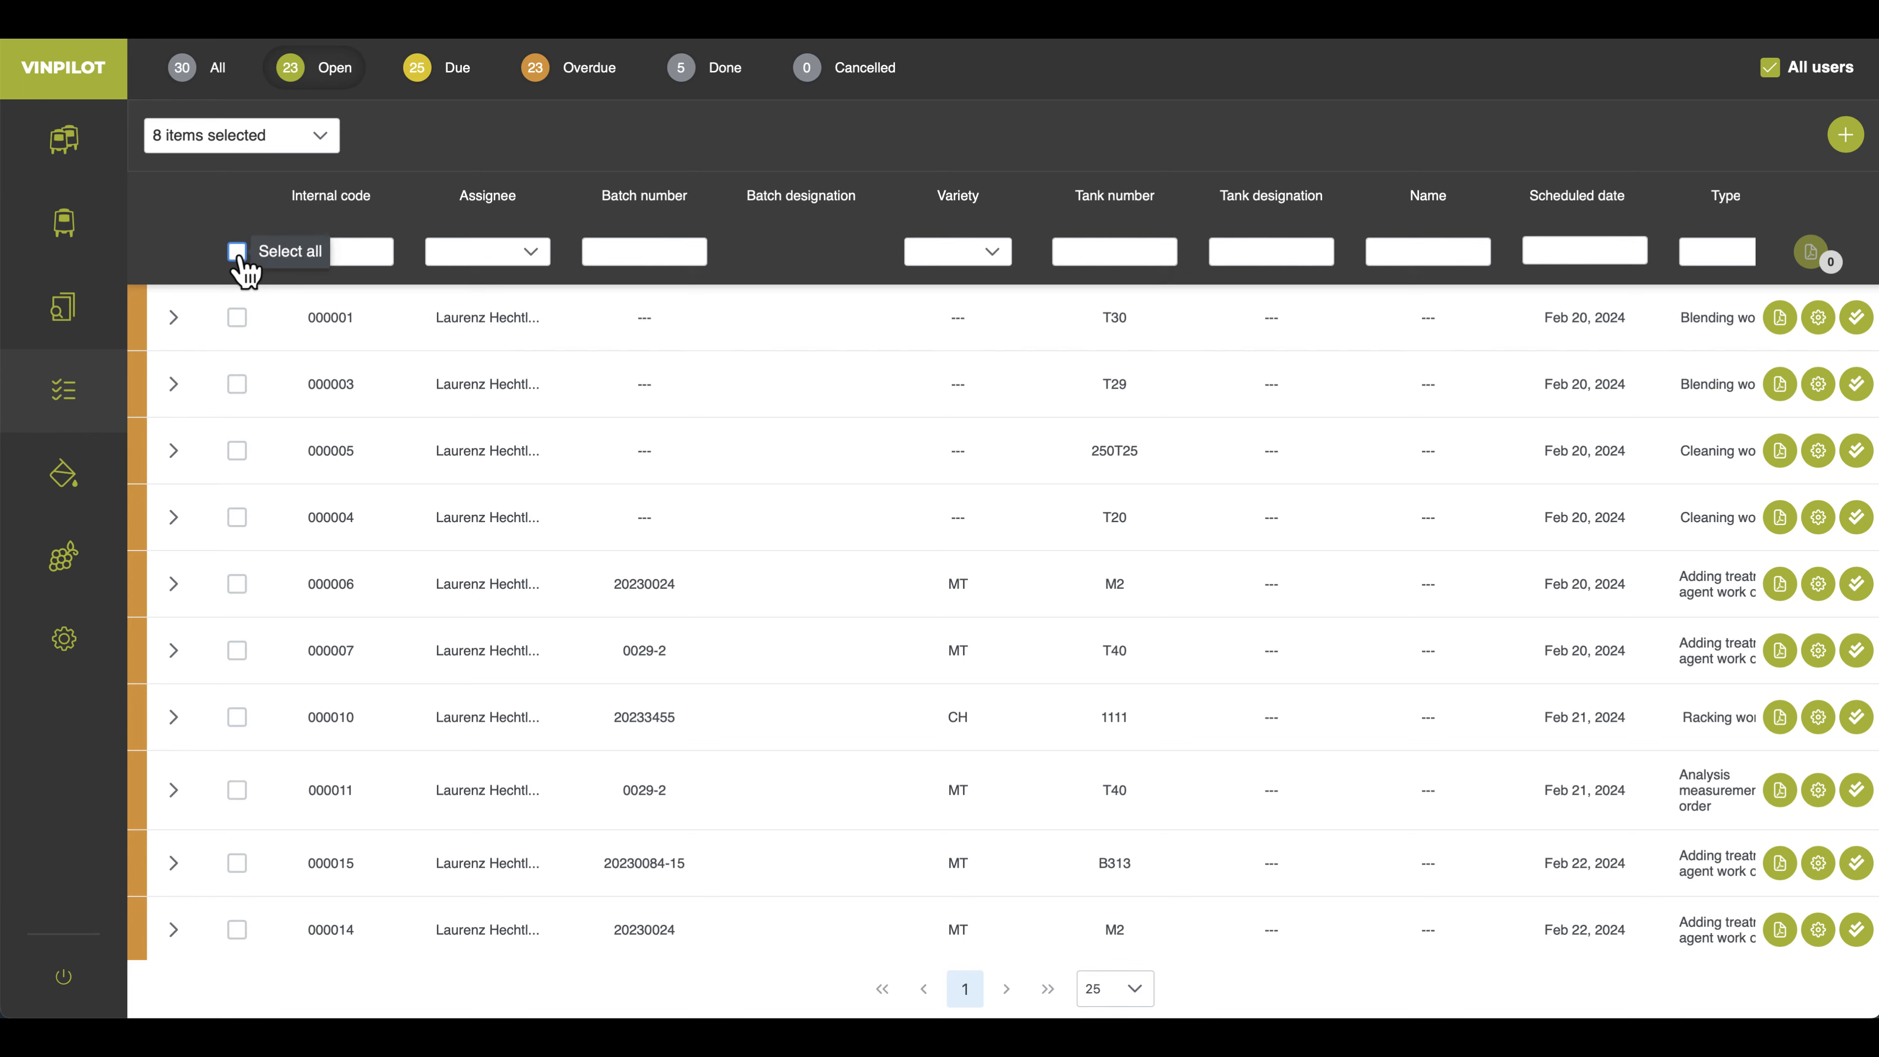
Select all work orders in the open list
left_click(237, 318)
left_click(237, 252)
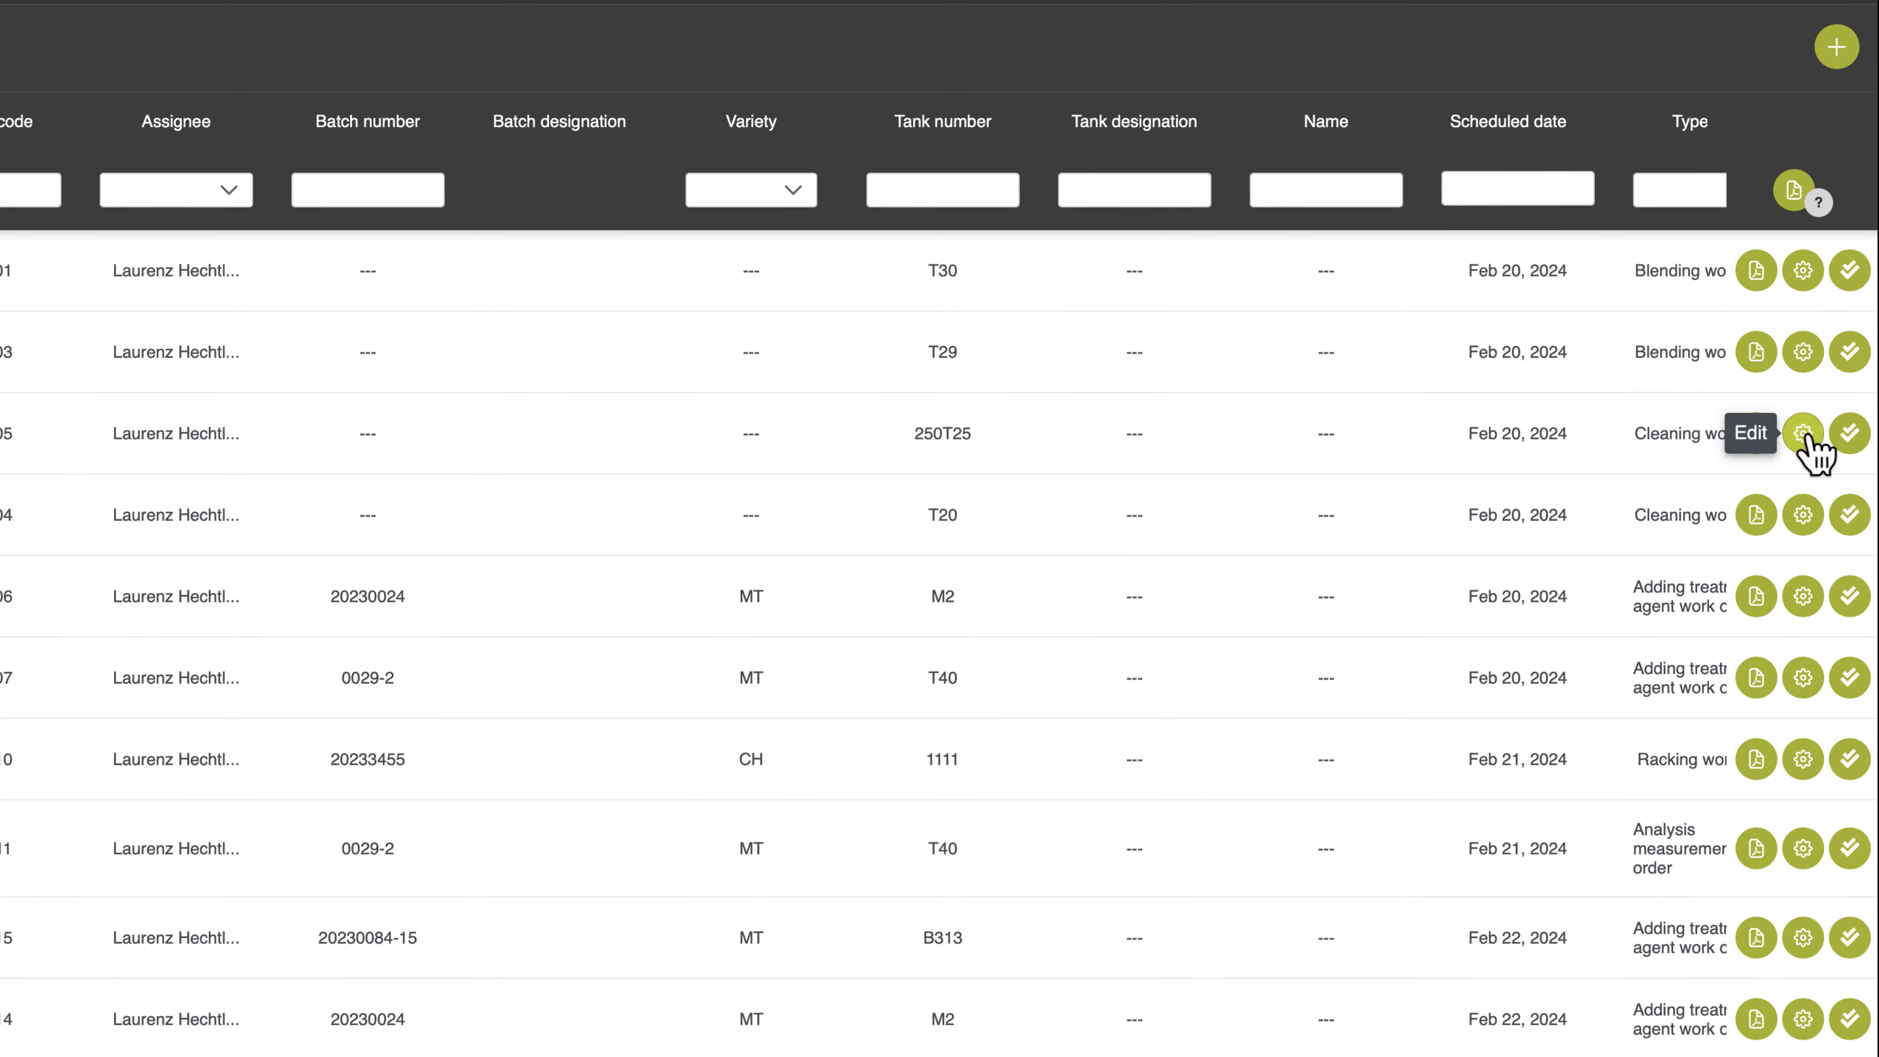
Open the cleaning work order for tank 250T25, check its assignee and scheduled date, and change the tank to clean to 2557
left_click(1803, 433)
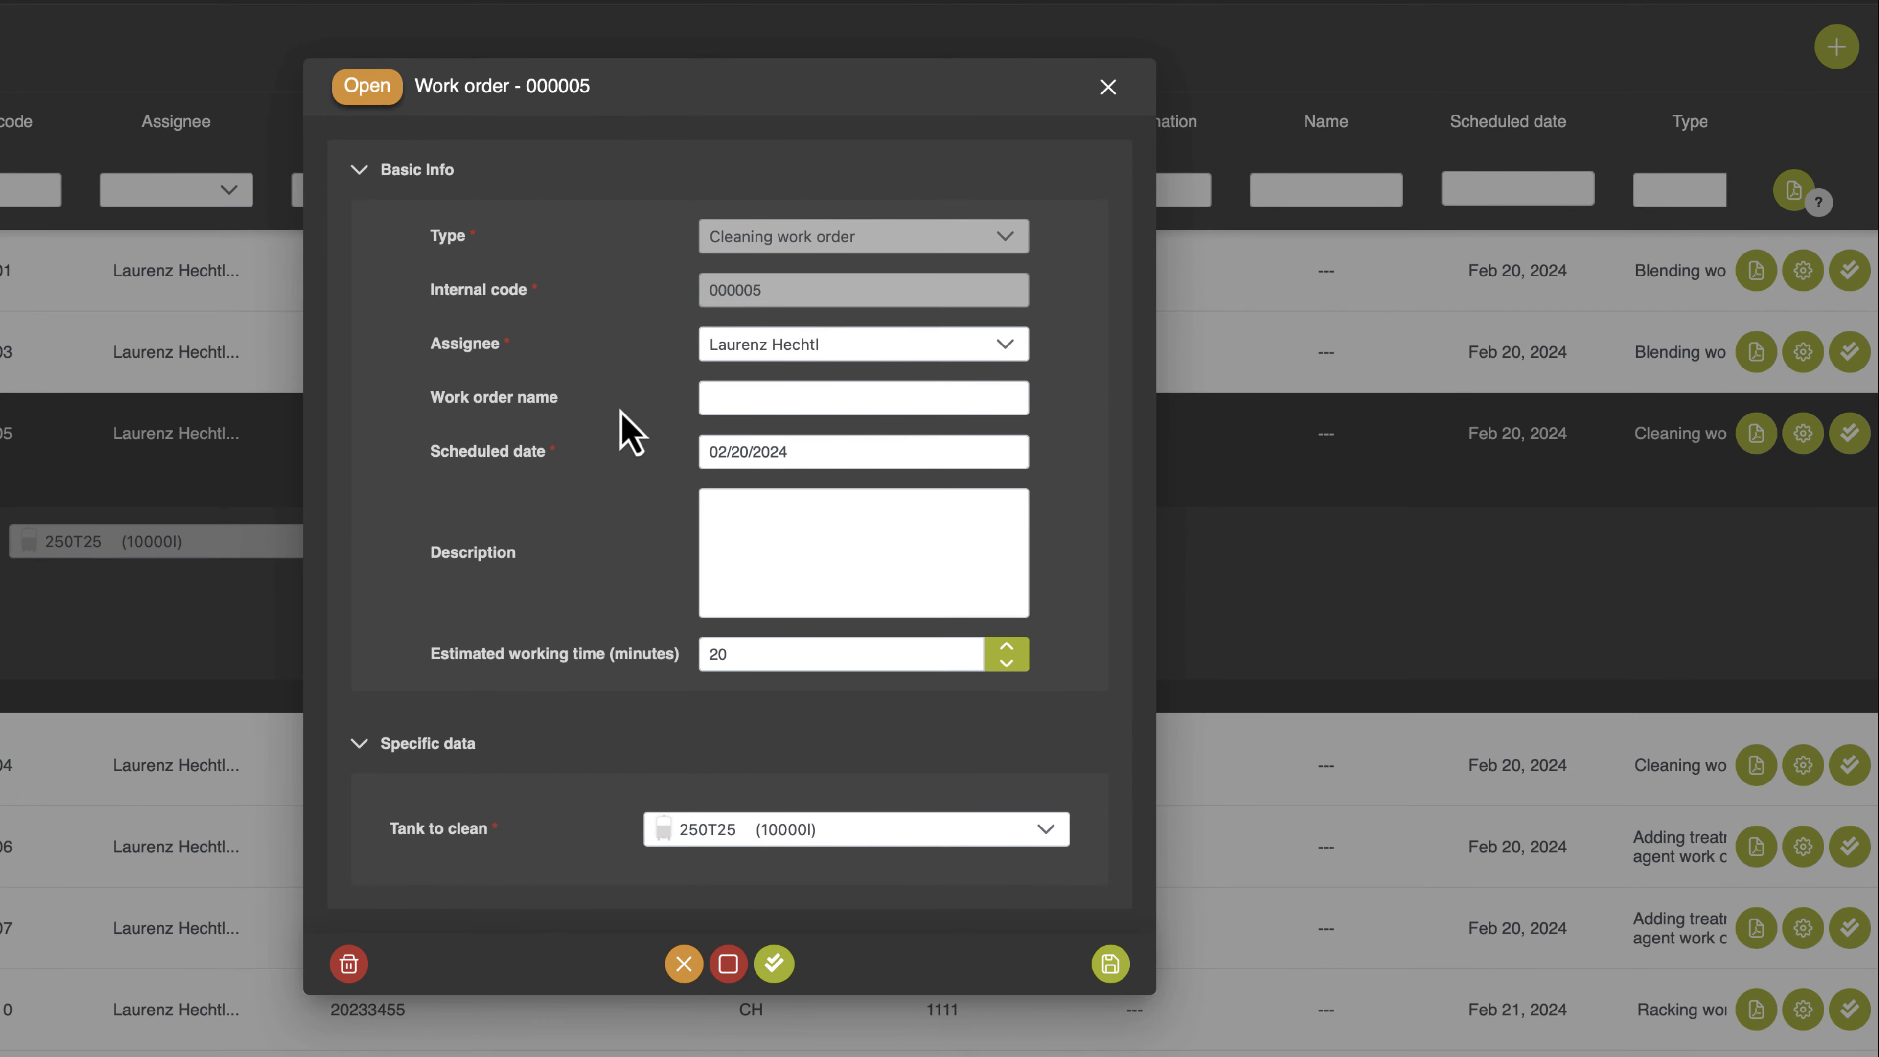
left_click(858, 348)
left_click(847, 456)
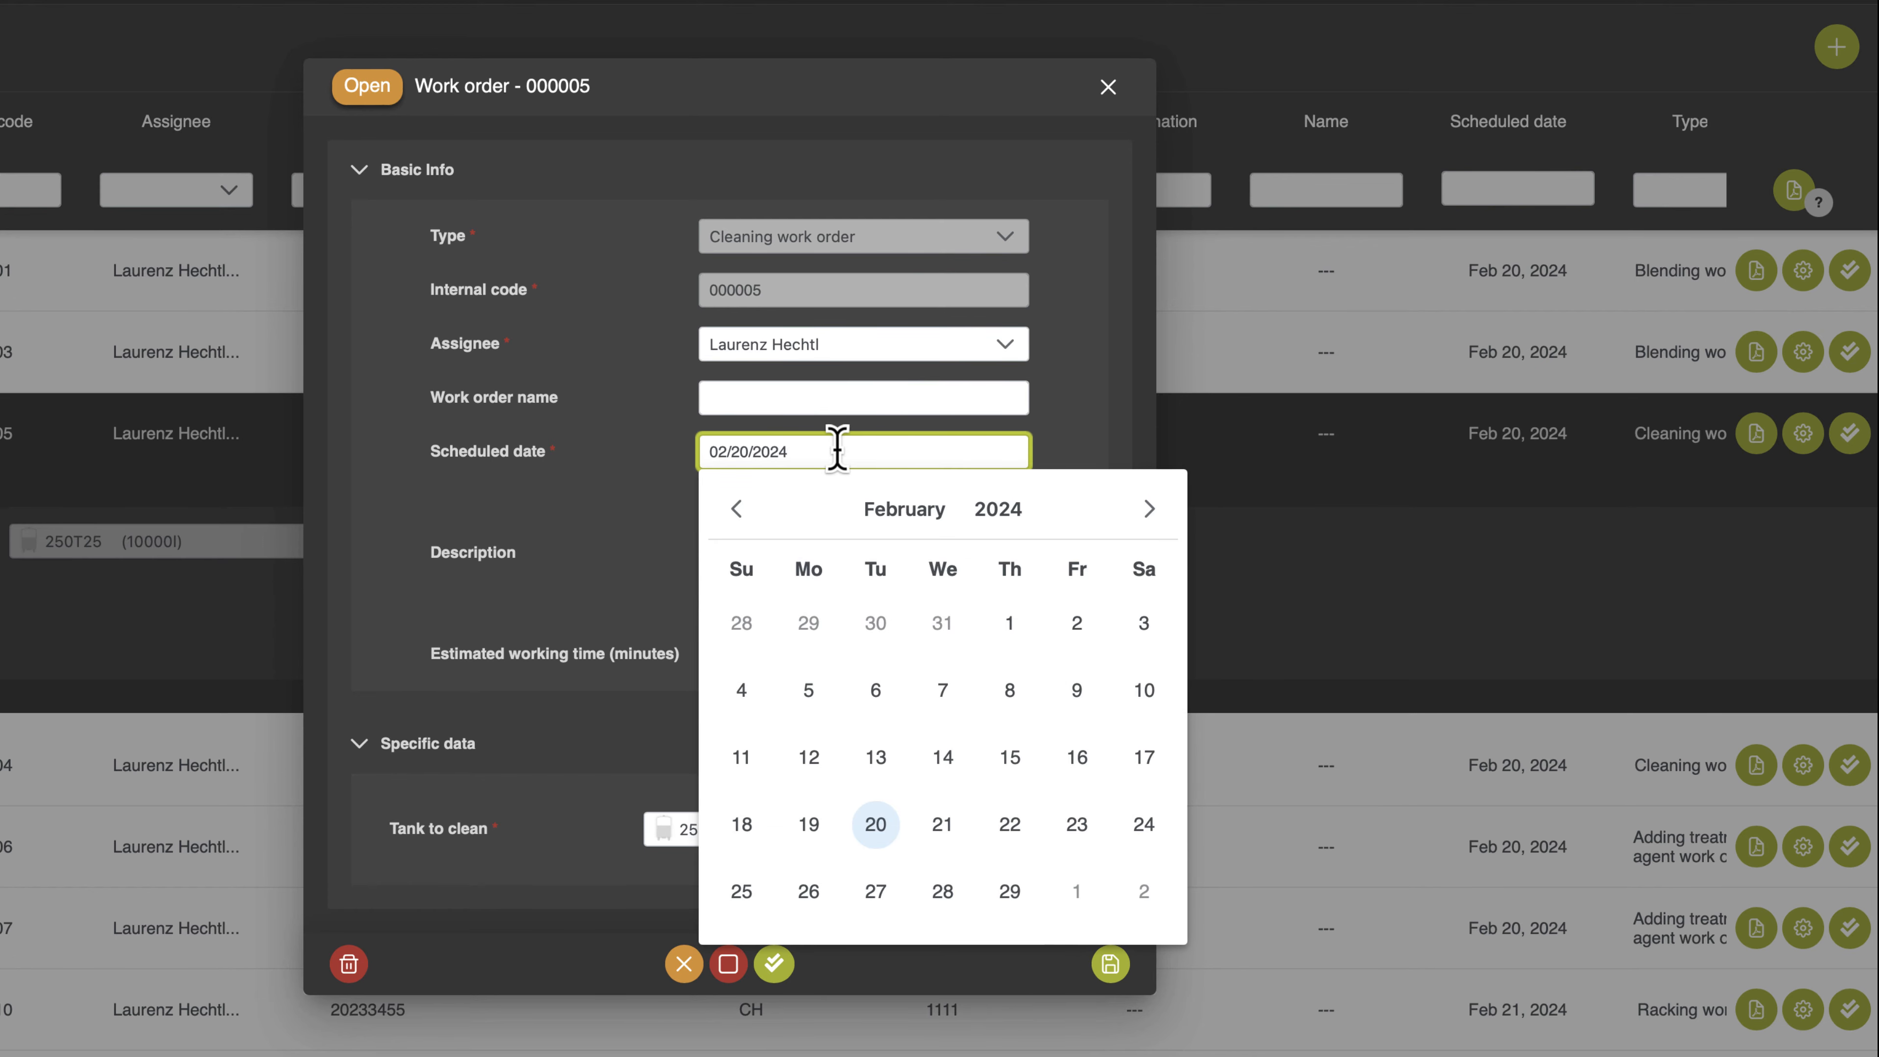
left_click(625, 485)
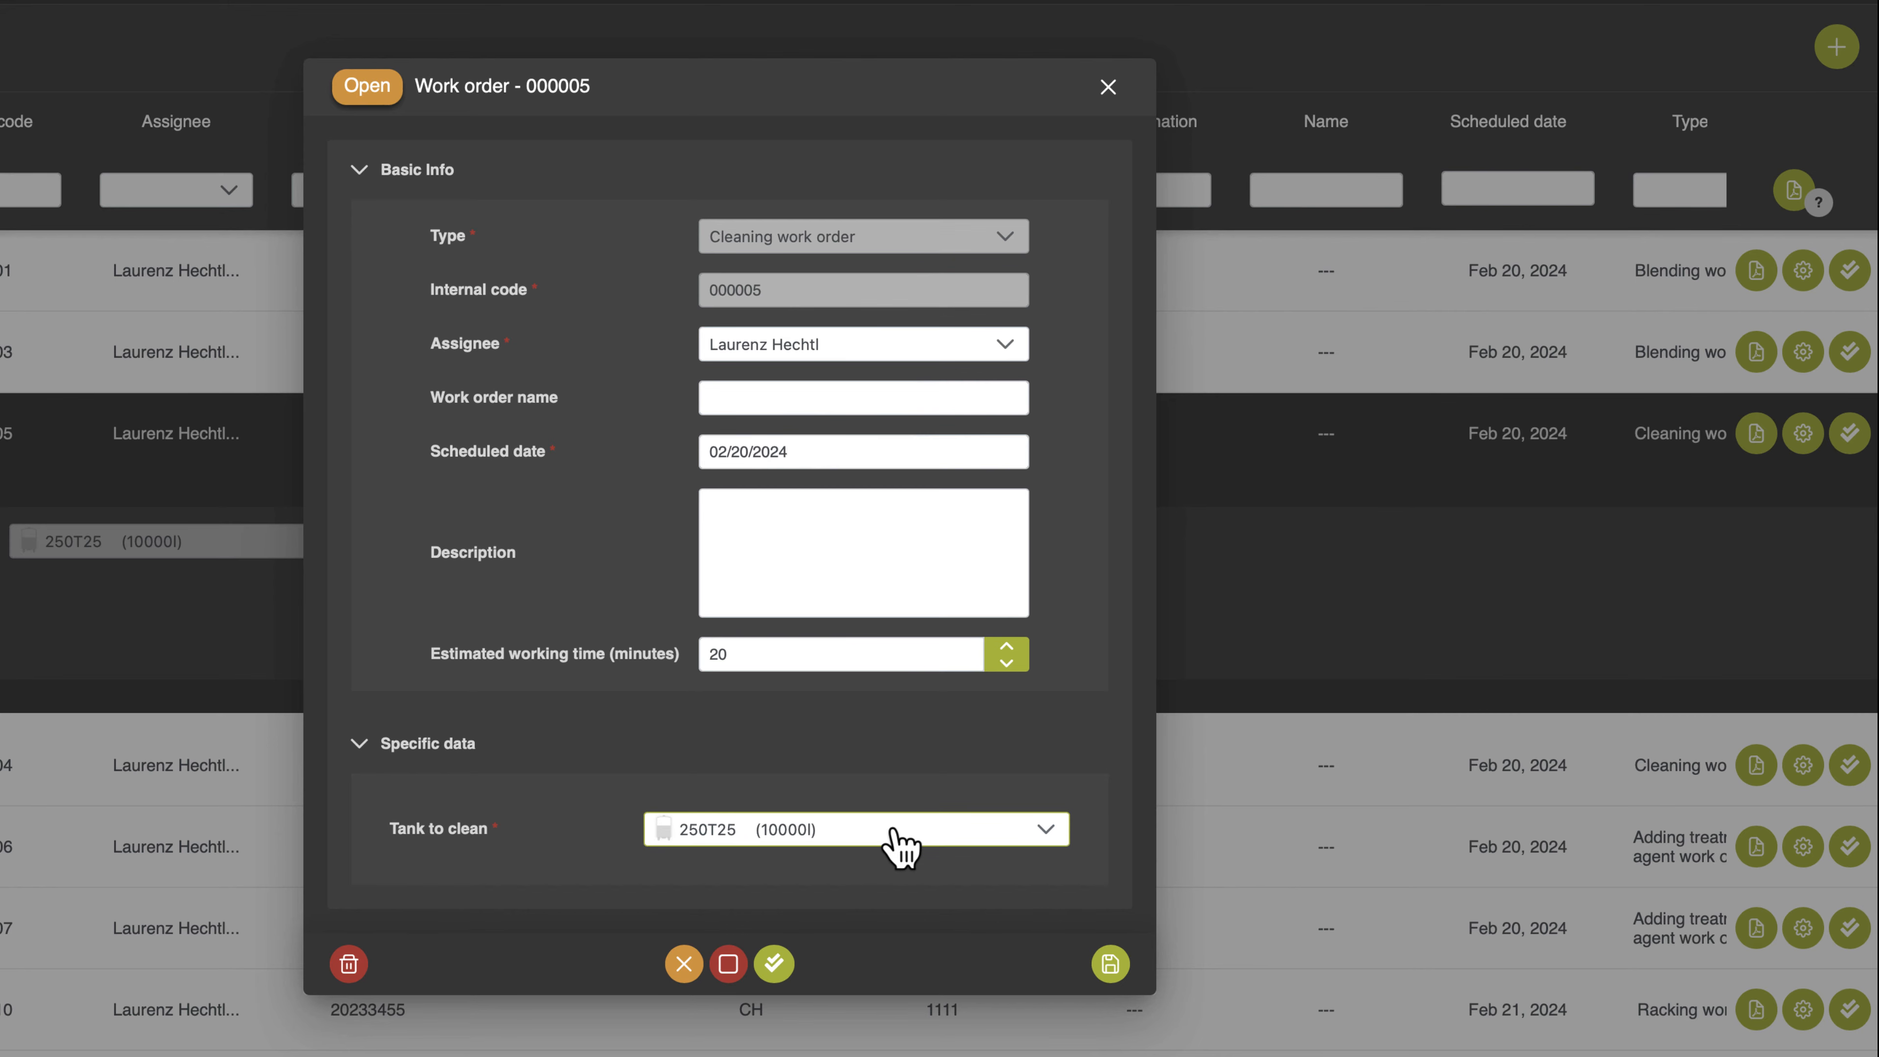
left_click(901, 843)
scroll(839, 747, "down", 4)
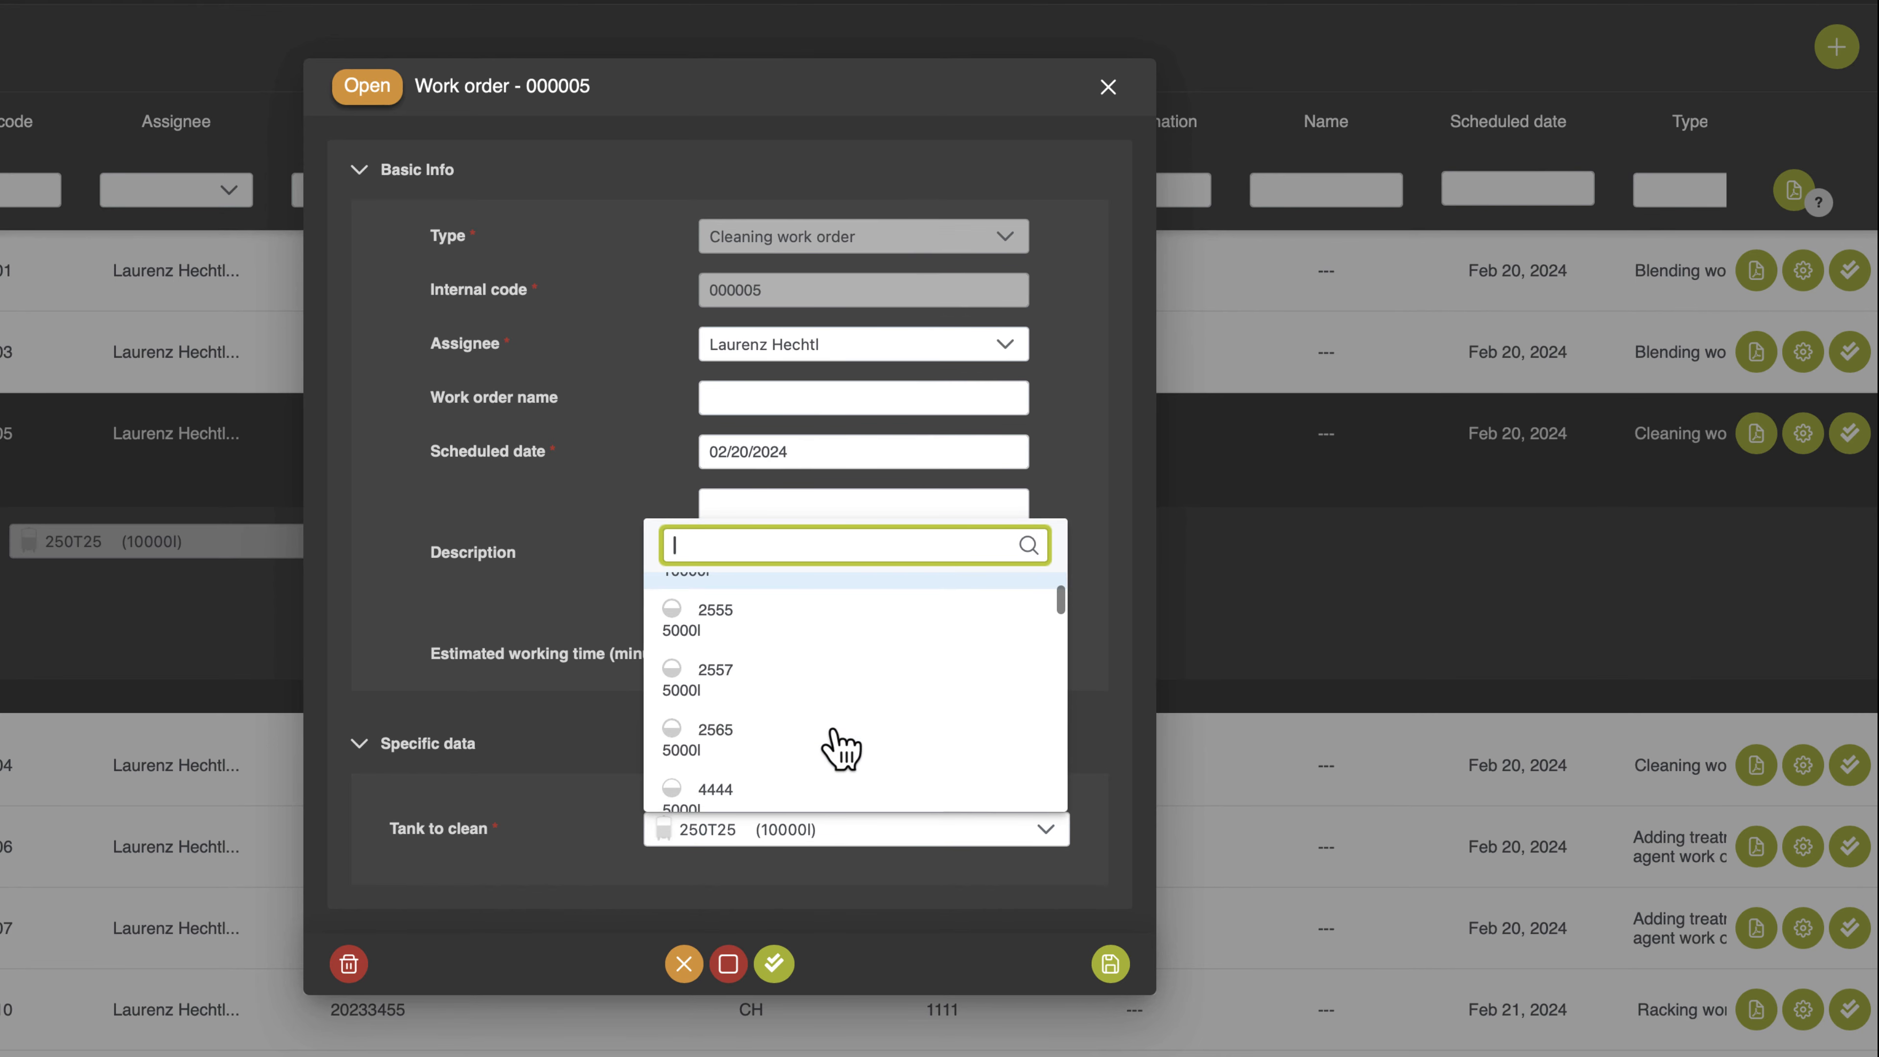
left_click(691, 679)
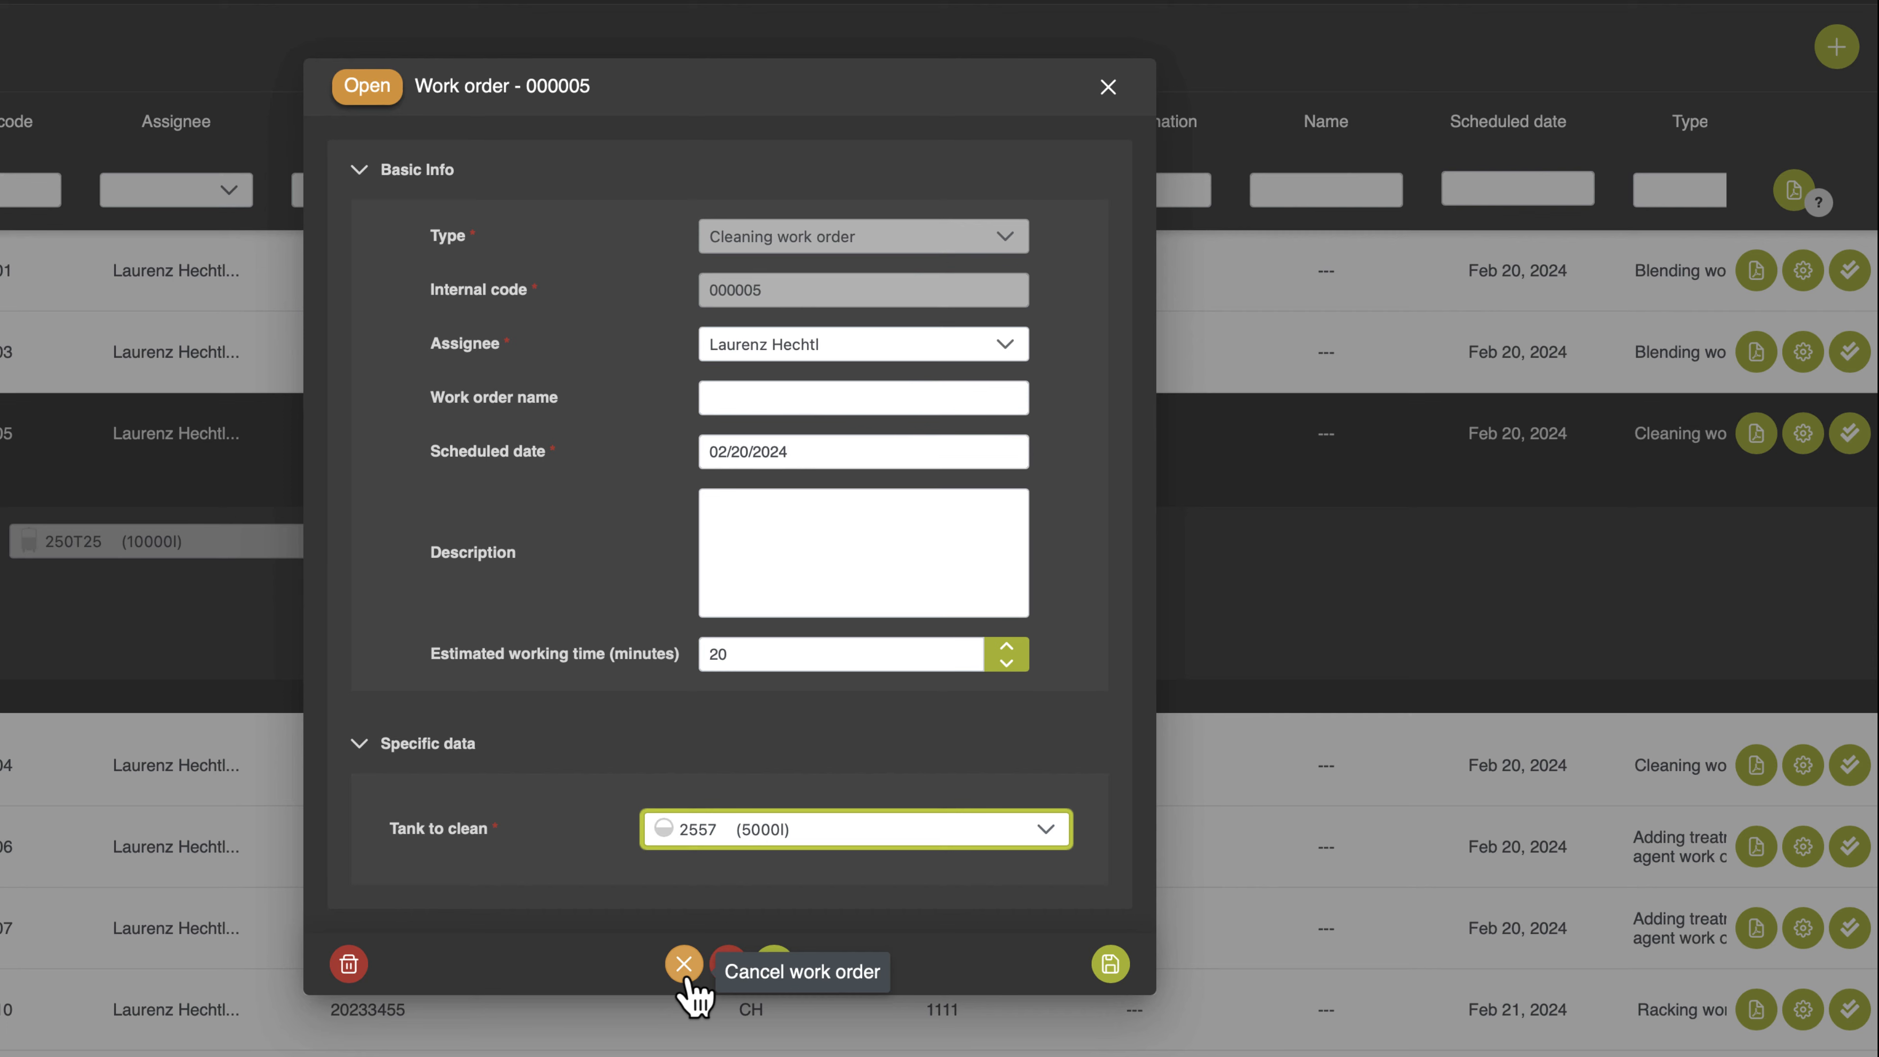
Cancel the cleaning work order and mark it as open again
left_click(683, 964)
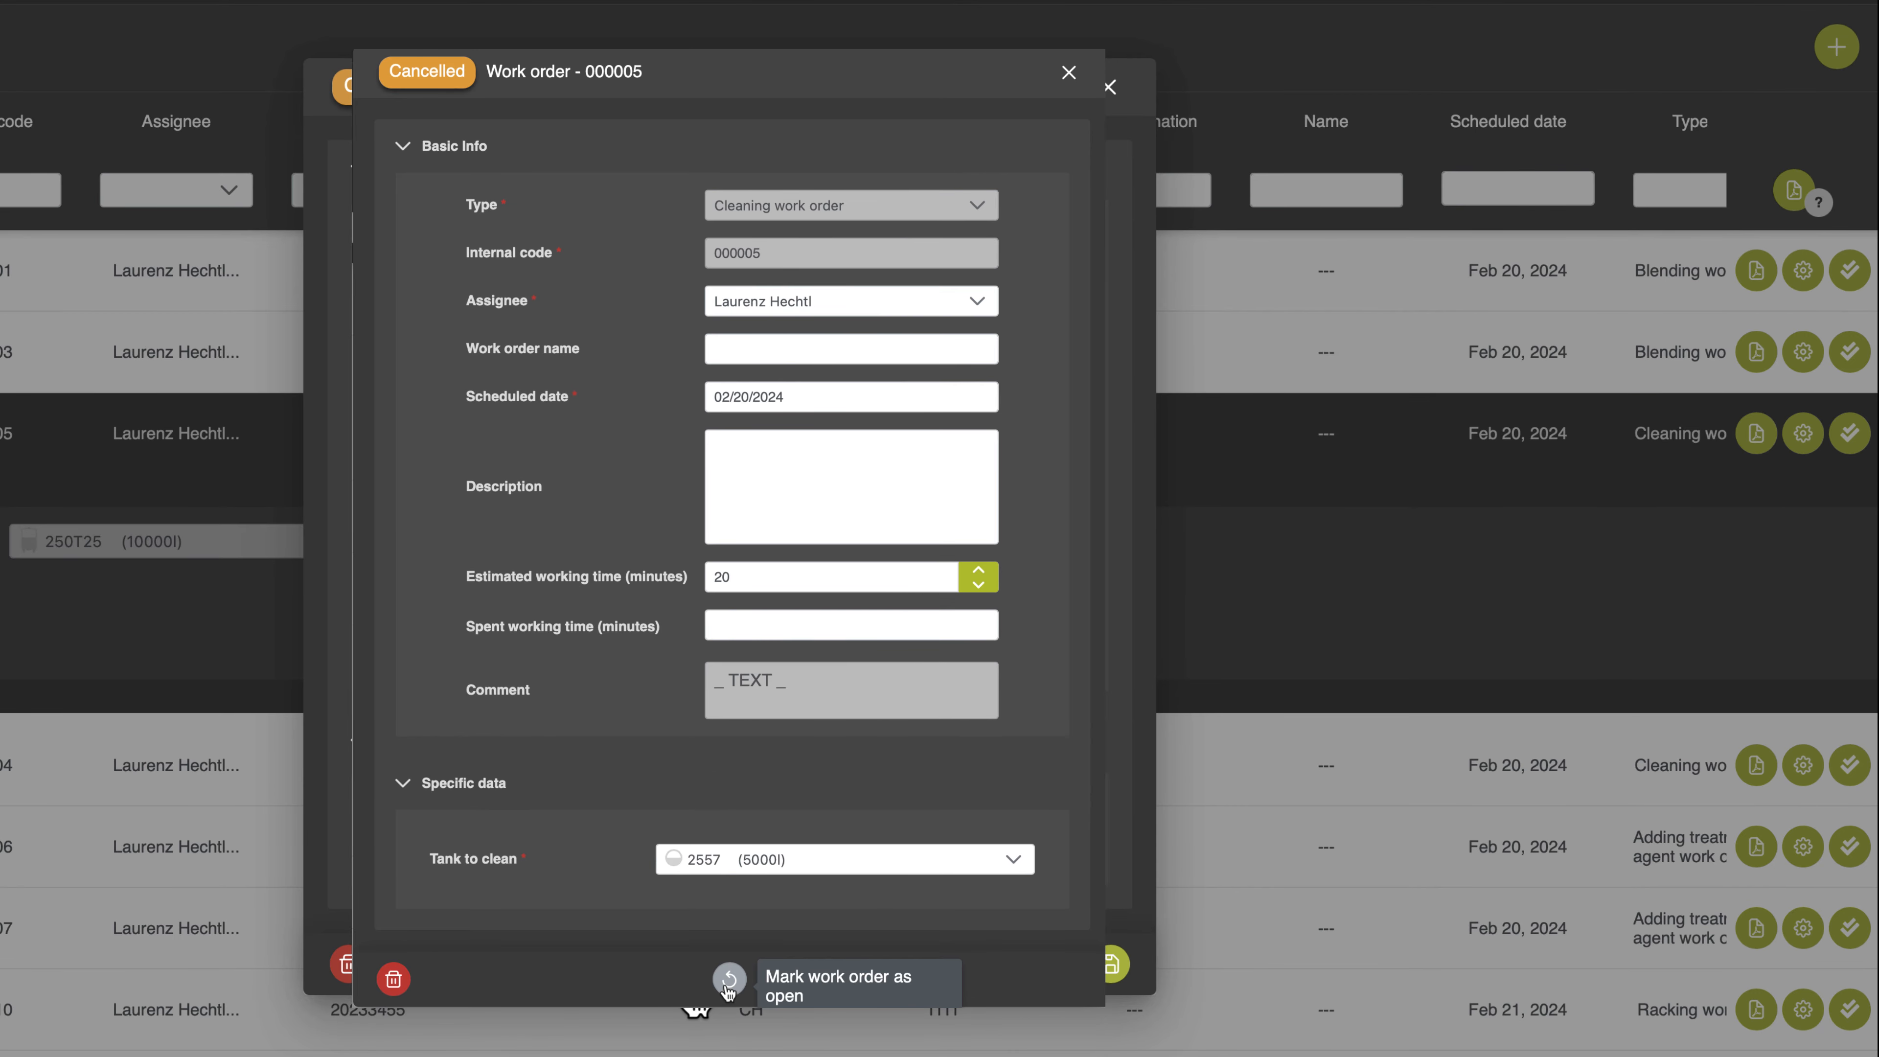
left_click(729, 979)
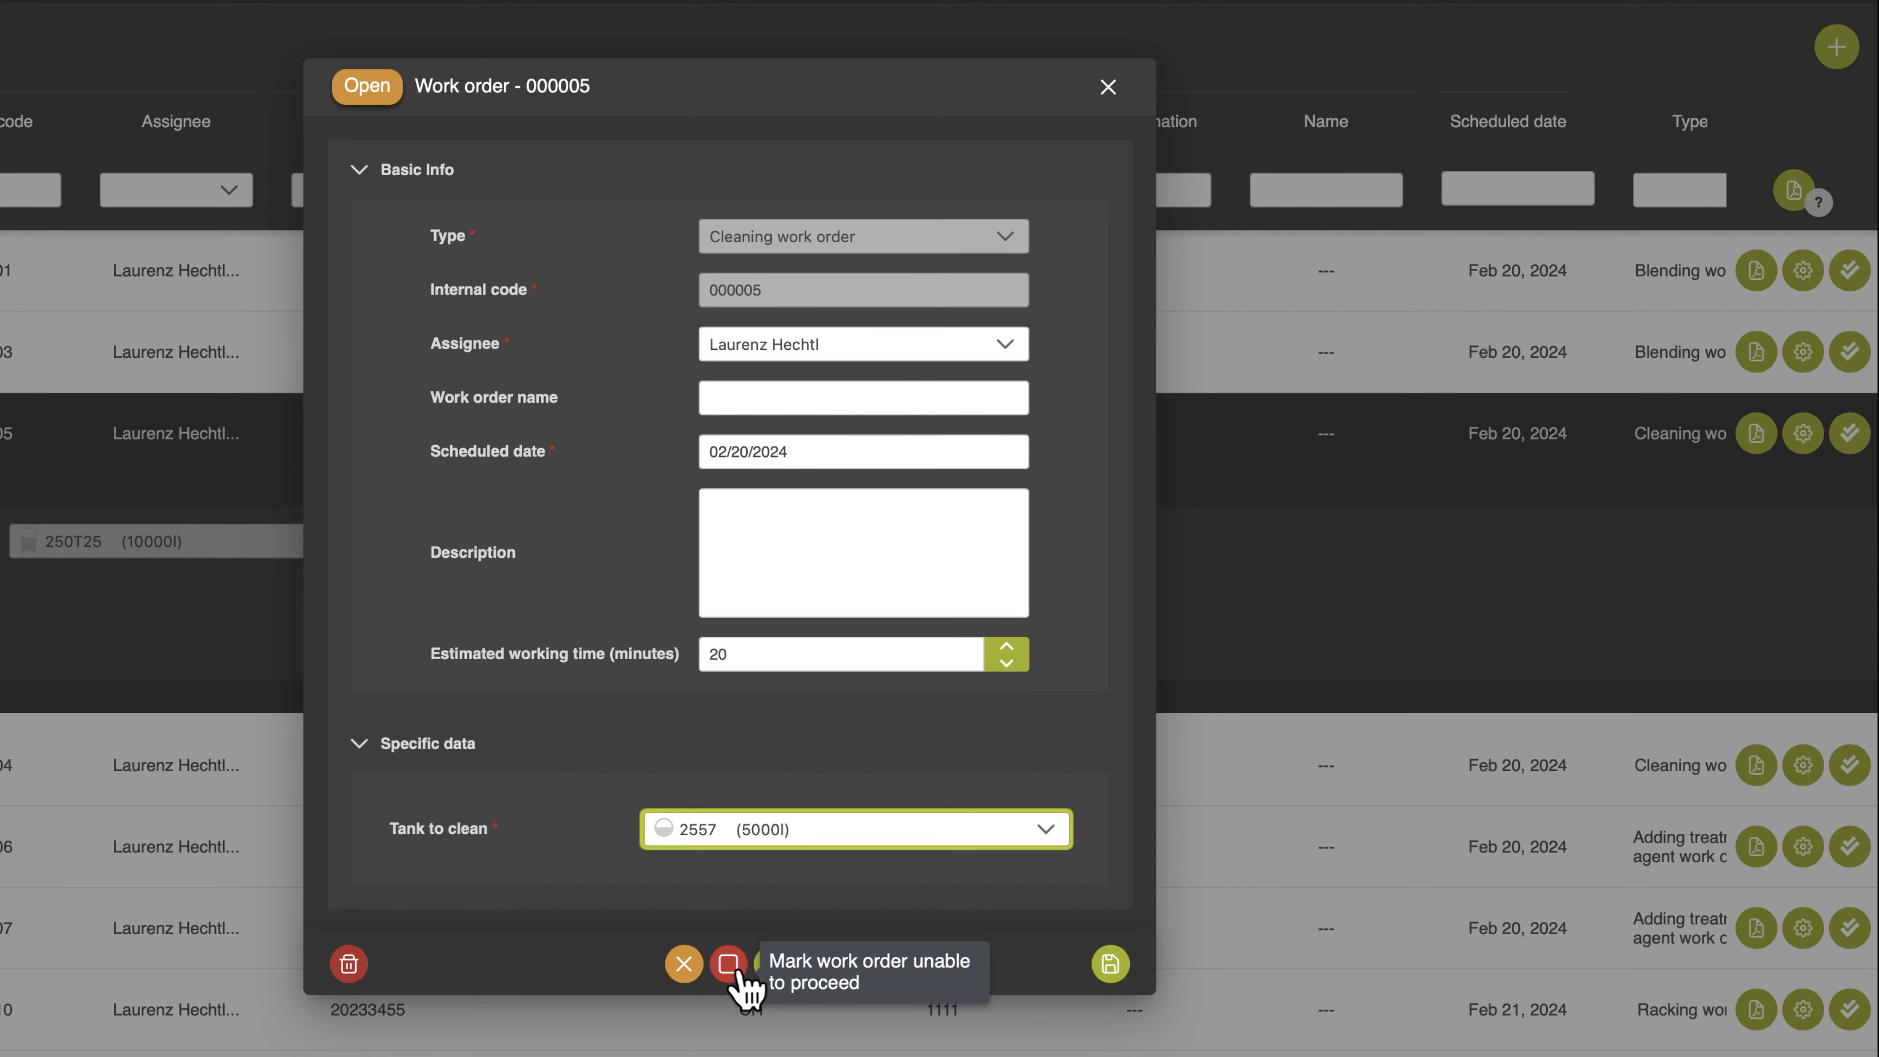
Mark the cleaning work order as unable to proceed with the comment "_ TEXT _" and close it
left_click(738, 970)
left_click(467, 510)
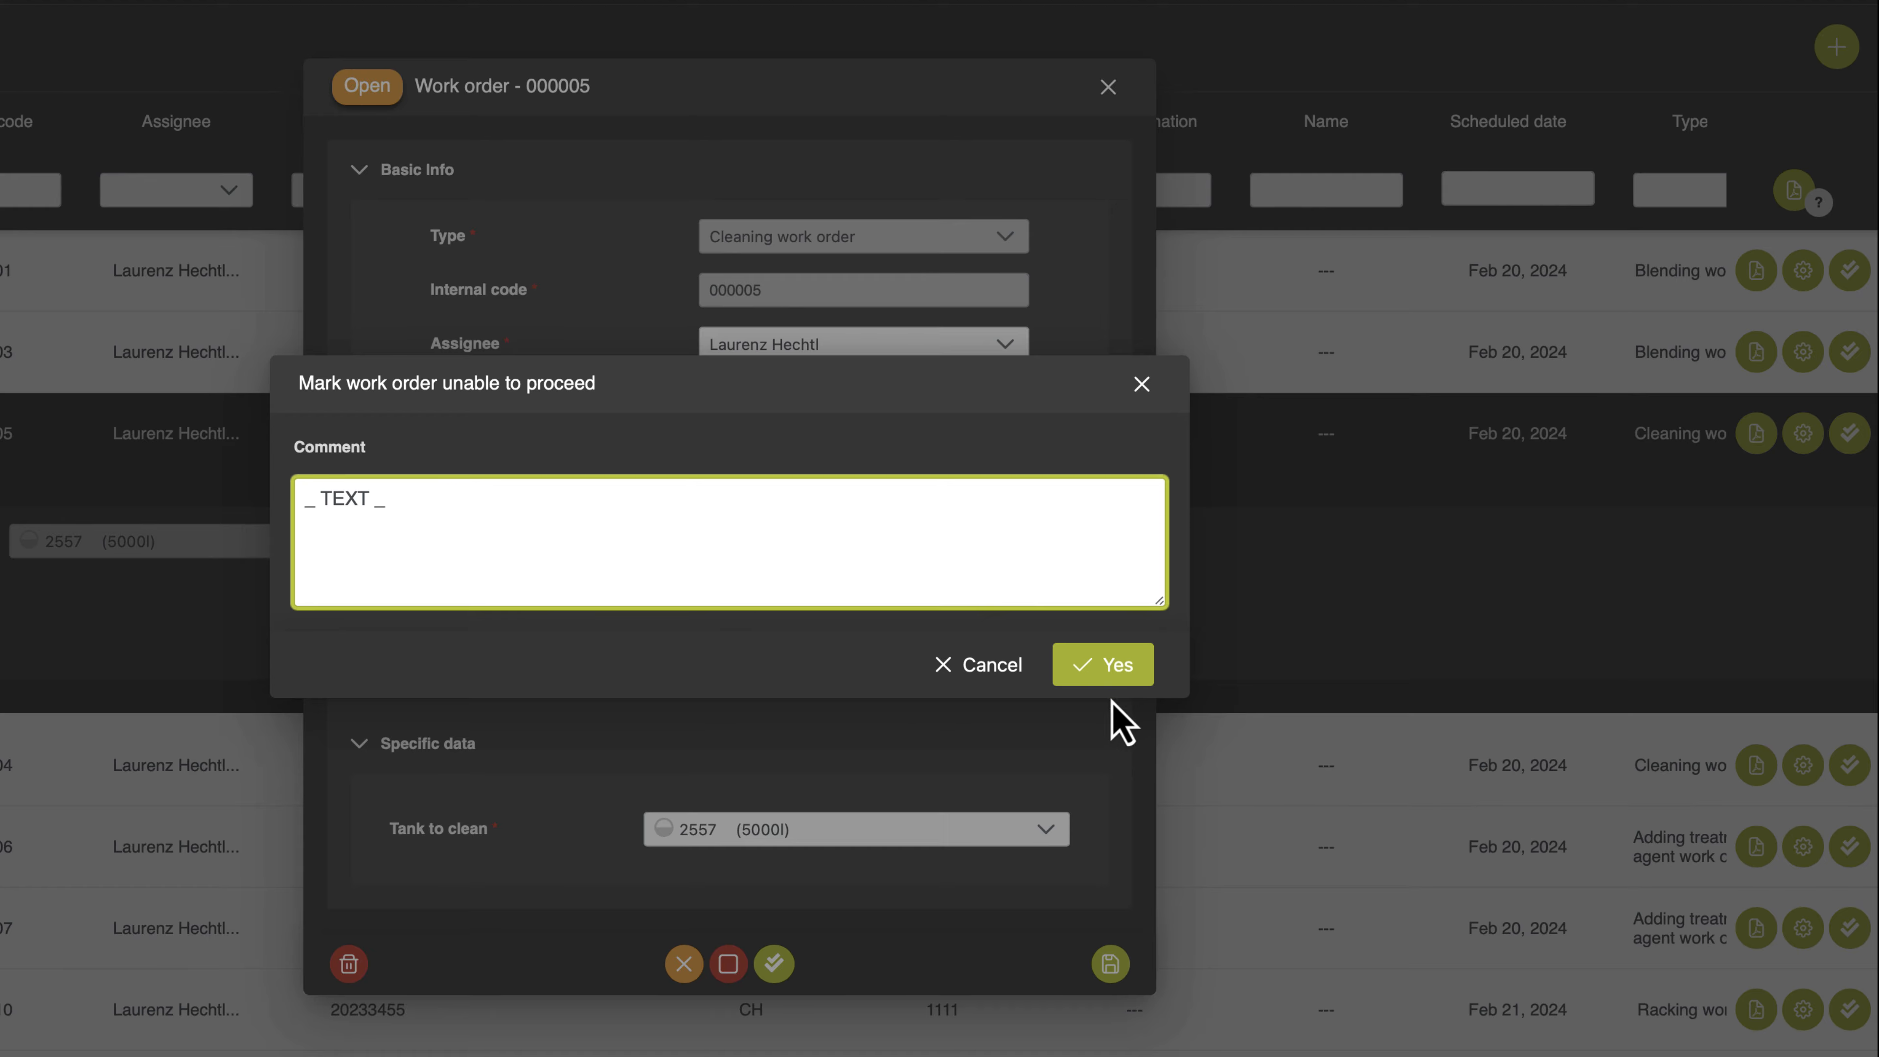
left_click(1116, 674)
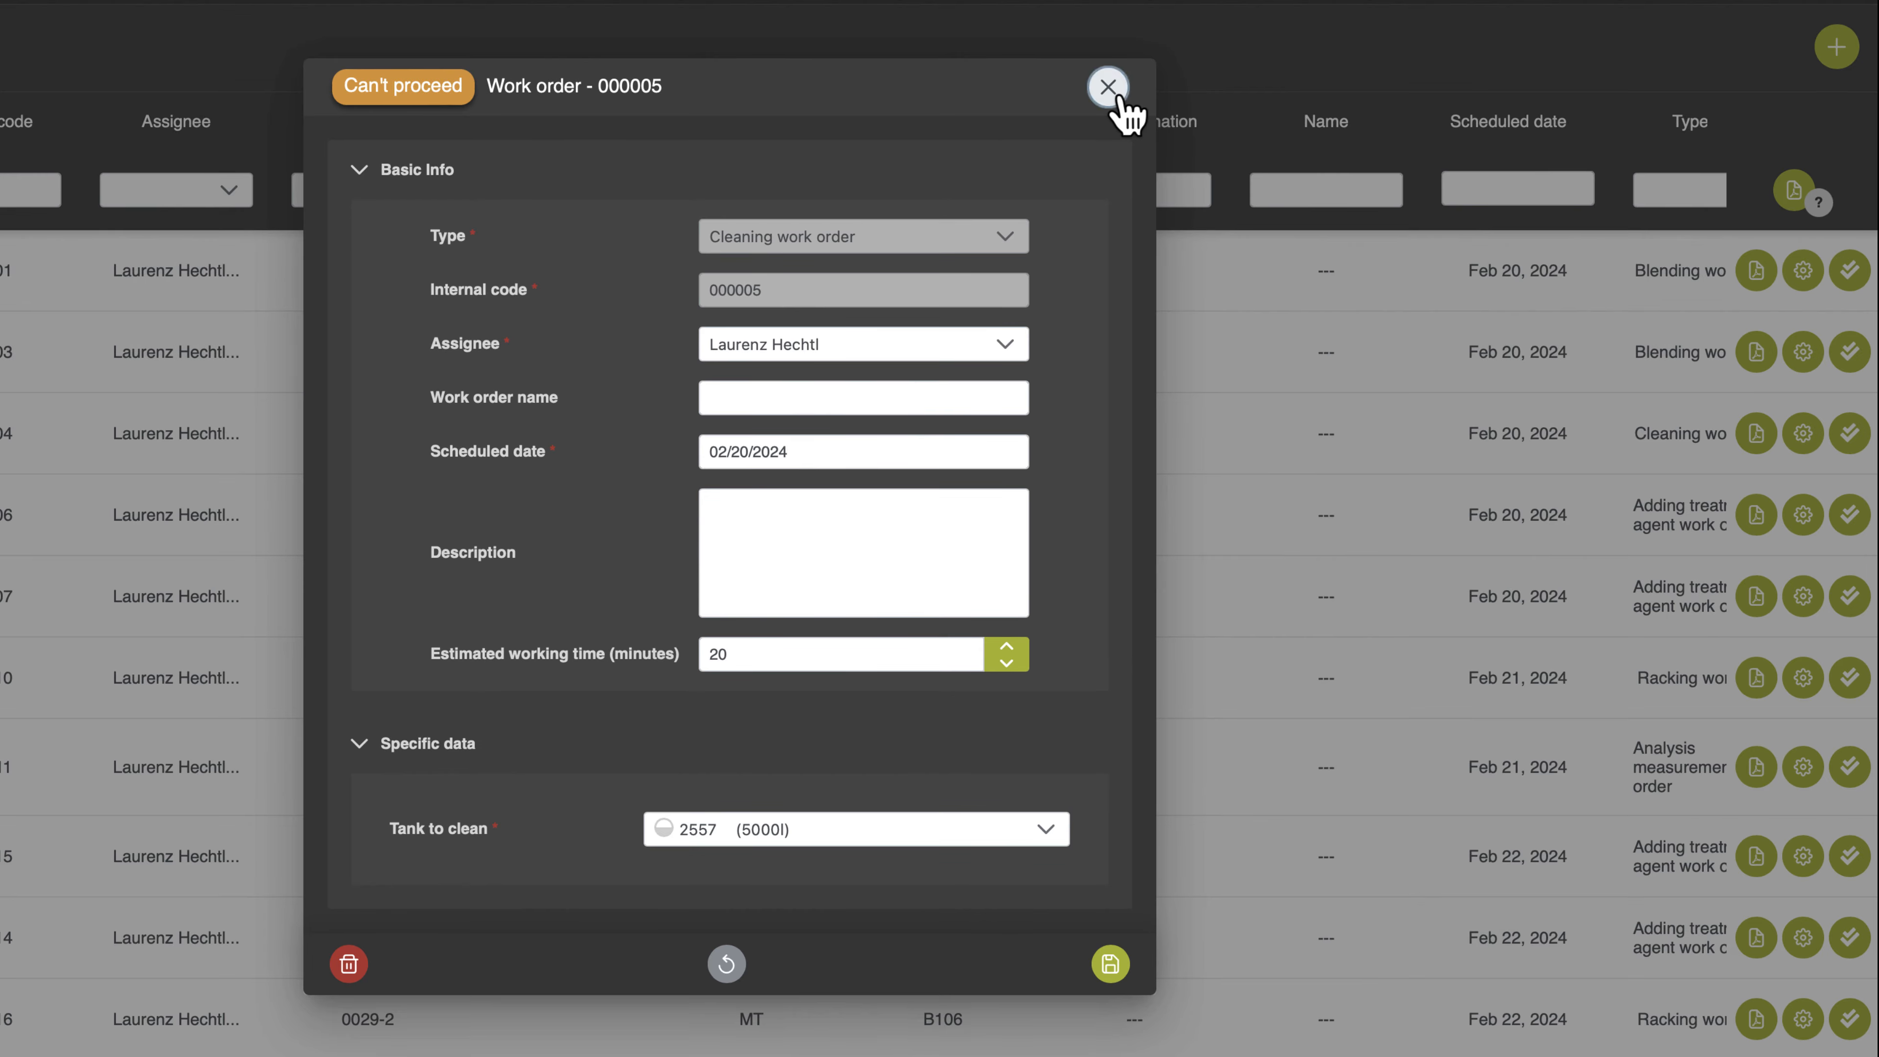
left_click(1108, 86)
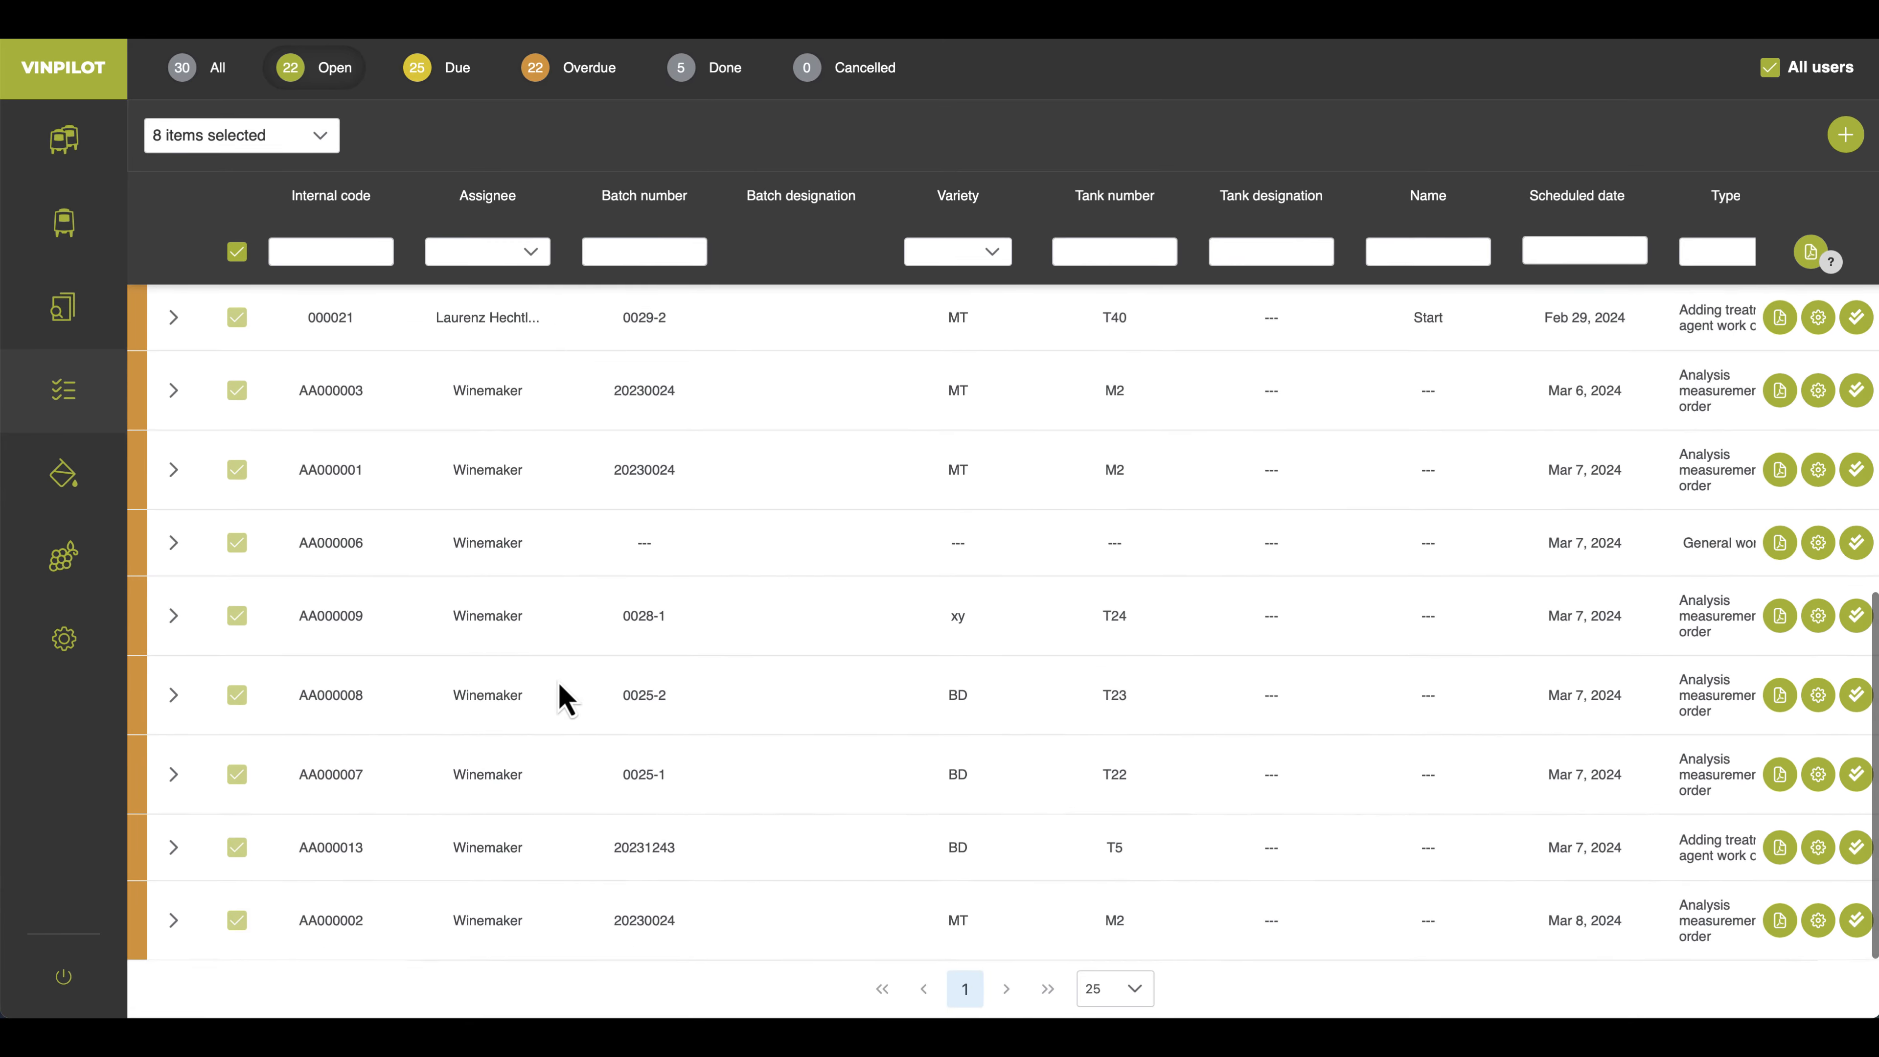
List the due work orders, open the cleaning order for tank 2557 and change its status back to open
left_click(459, 95)
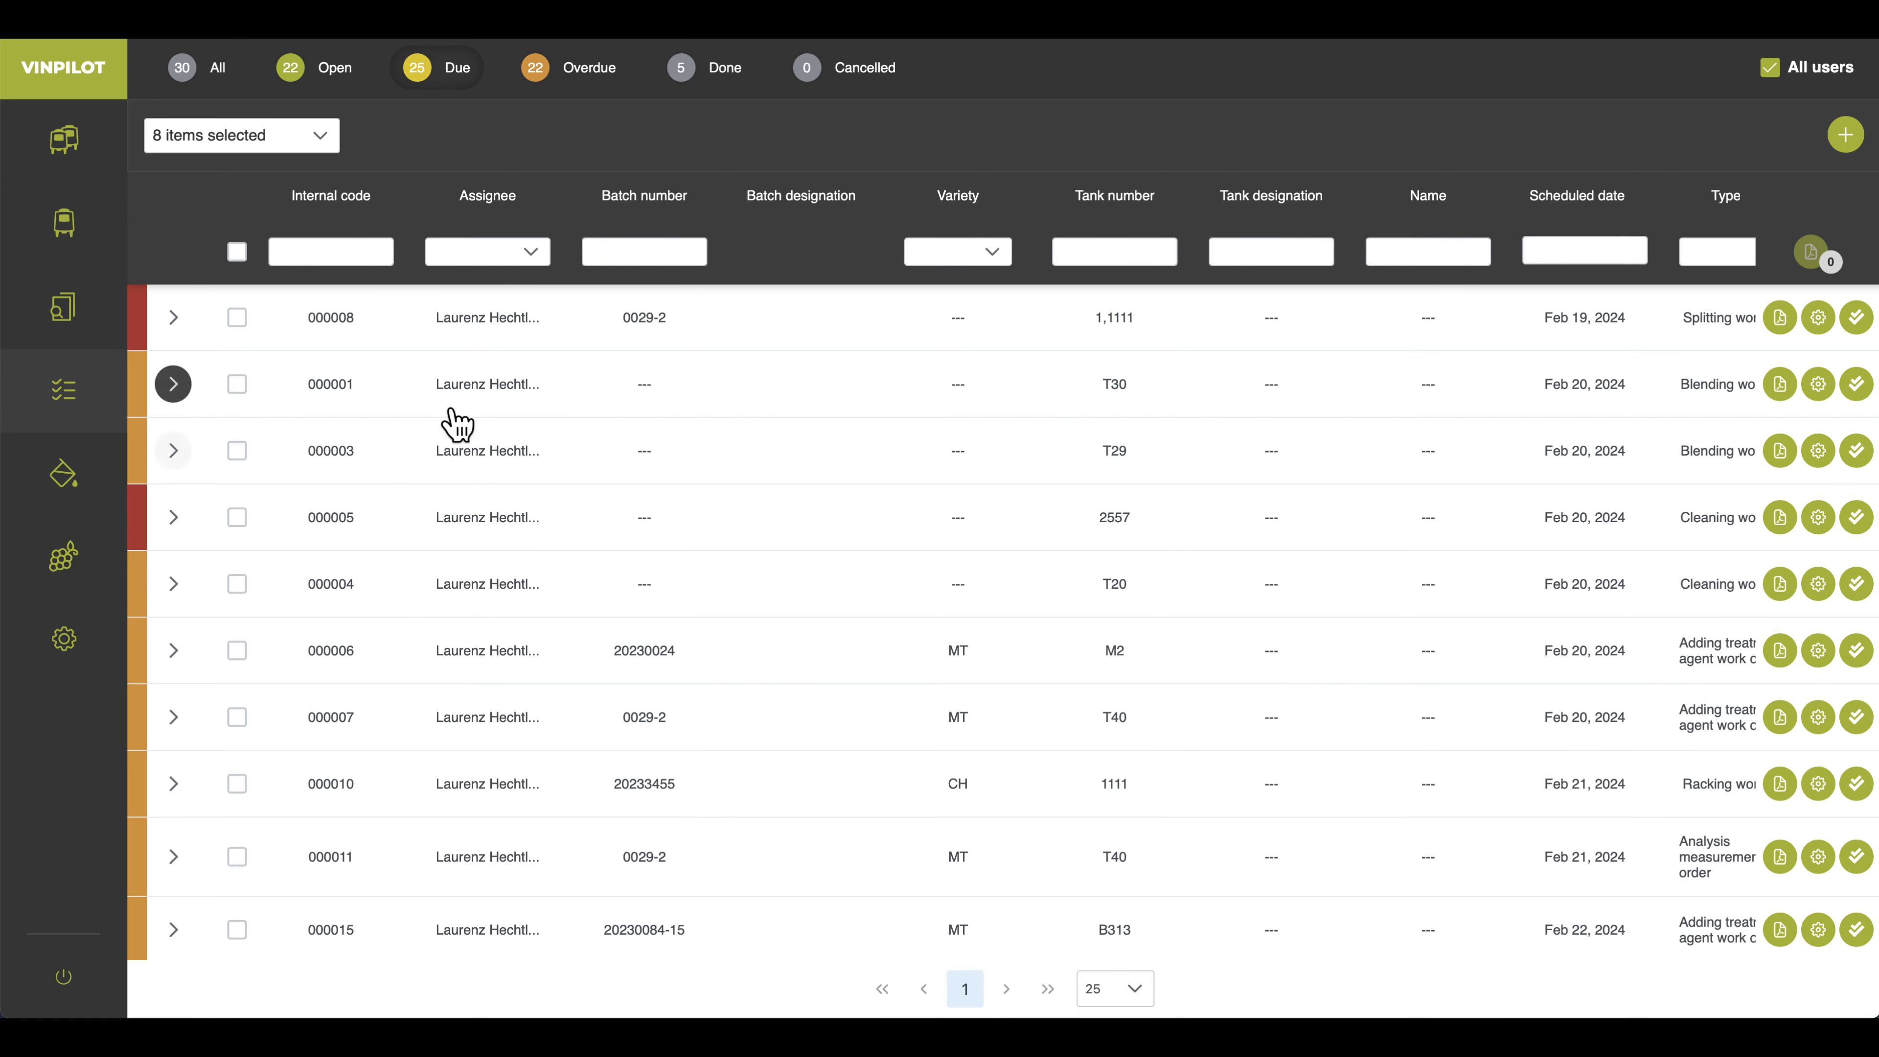
left_click(474, 545)
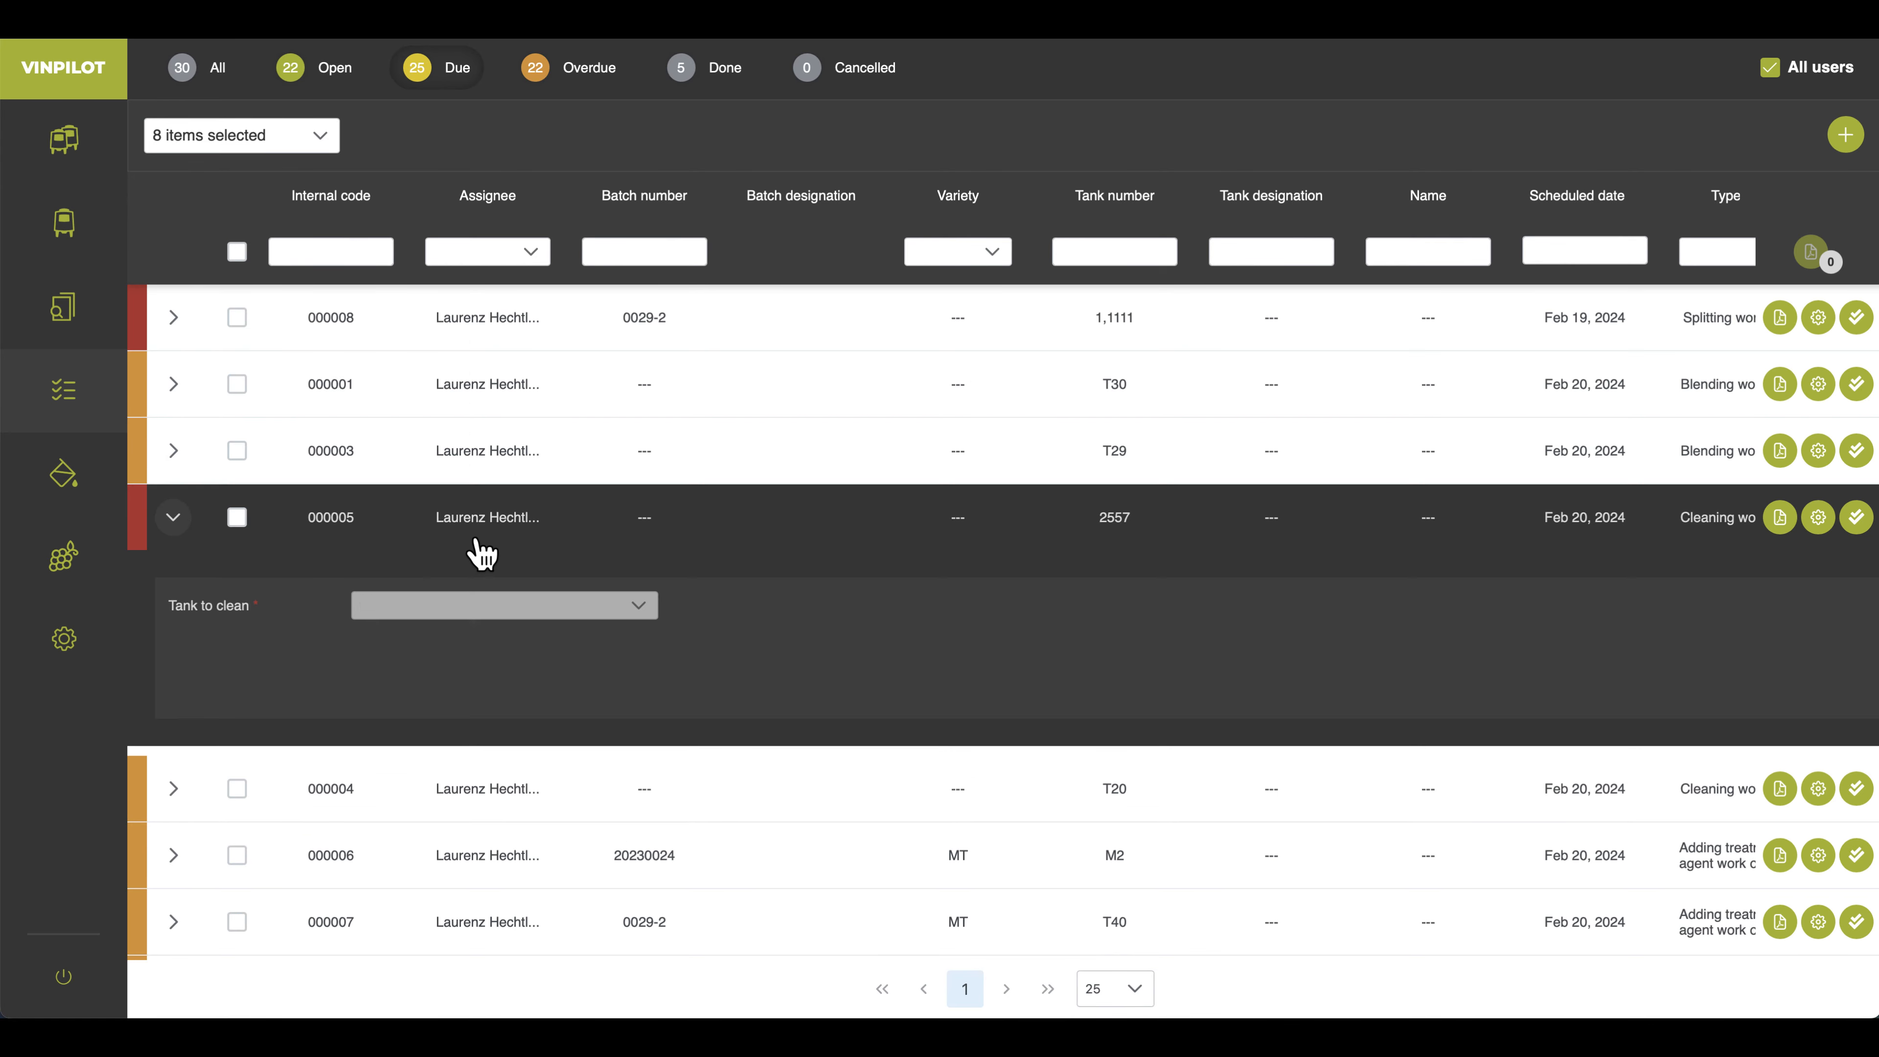
left_click(1820, 518)
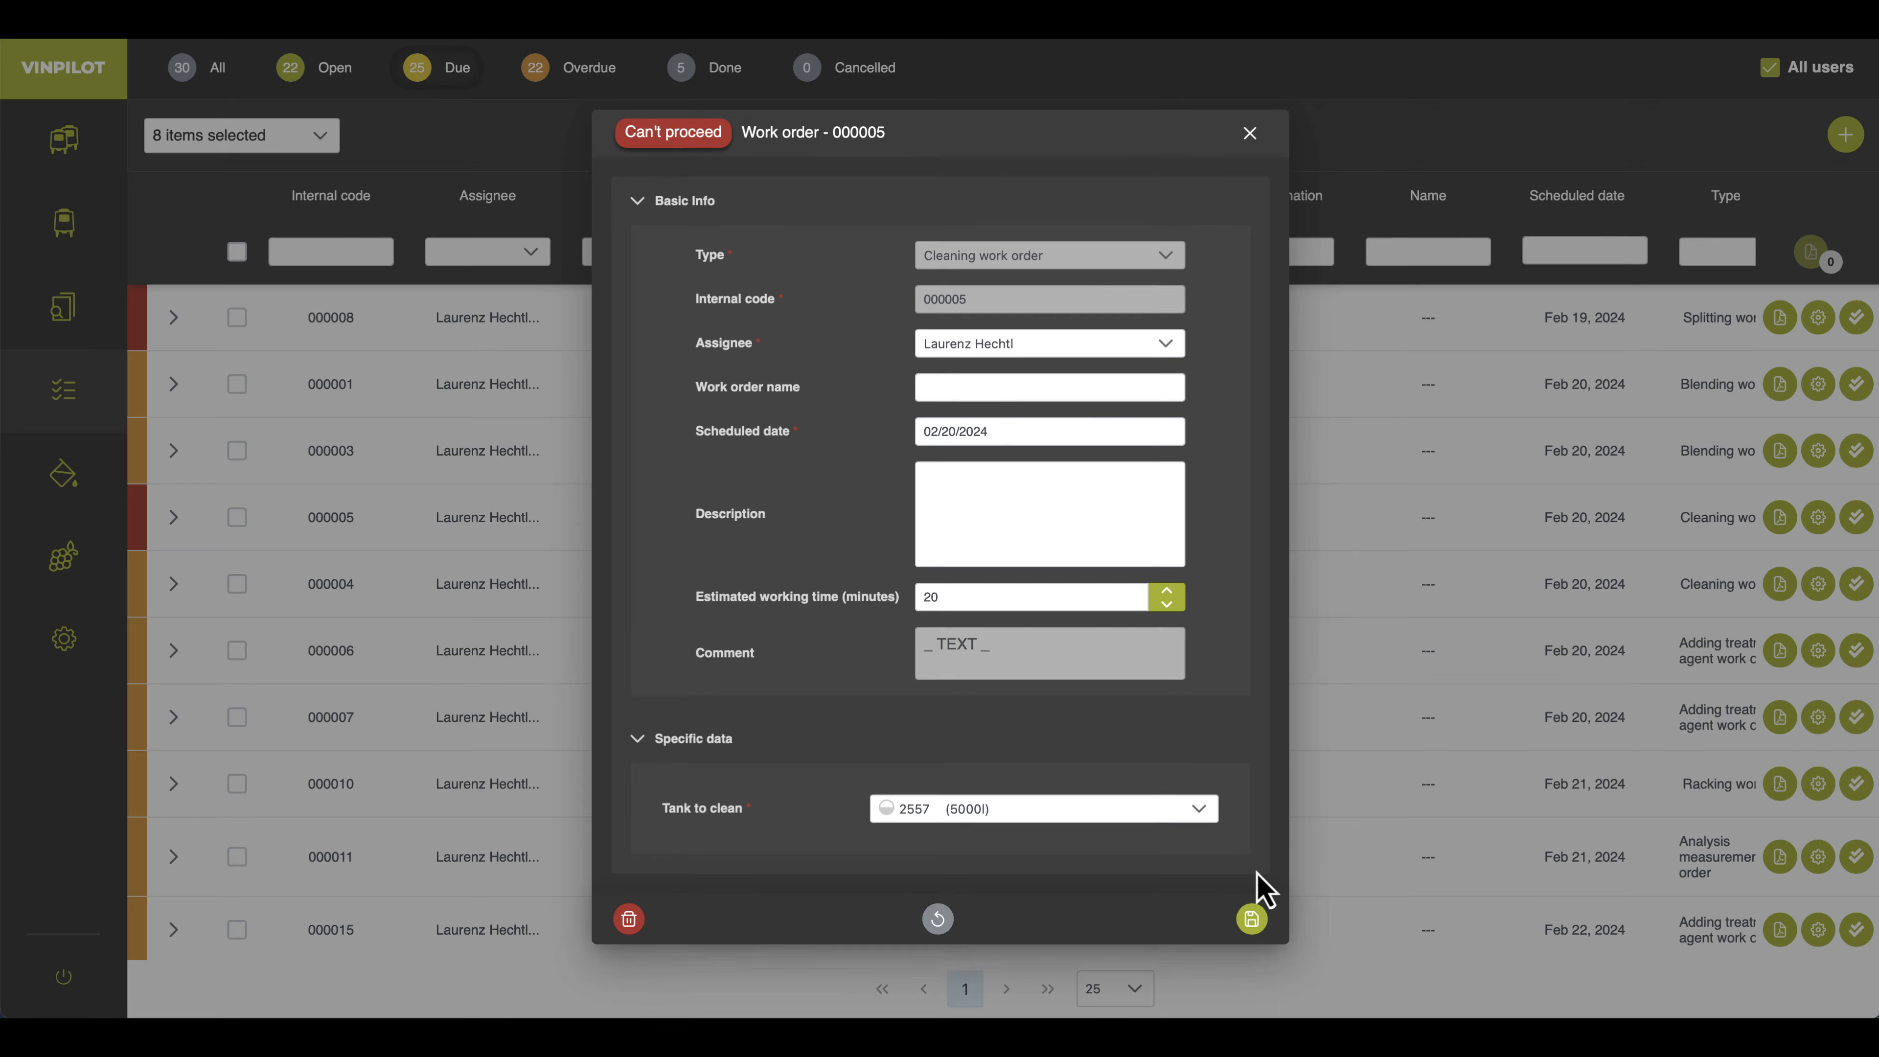
left_click(938, 919)
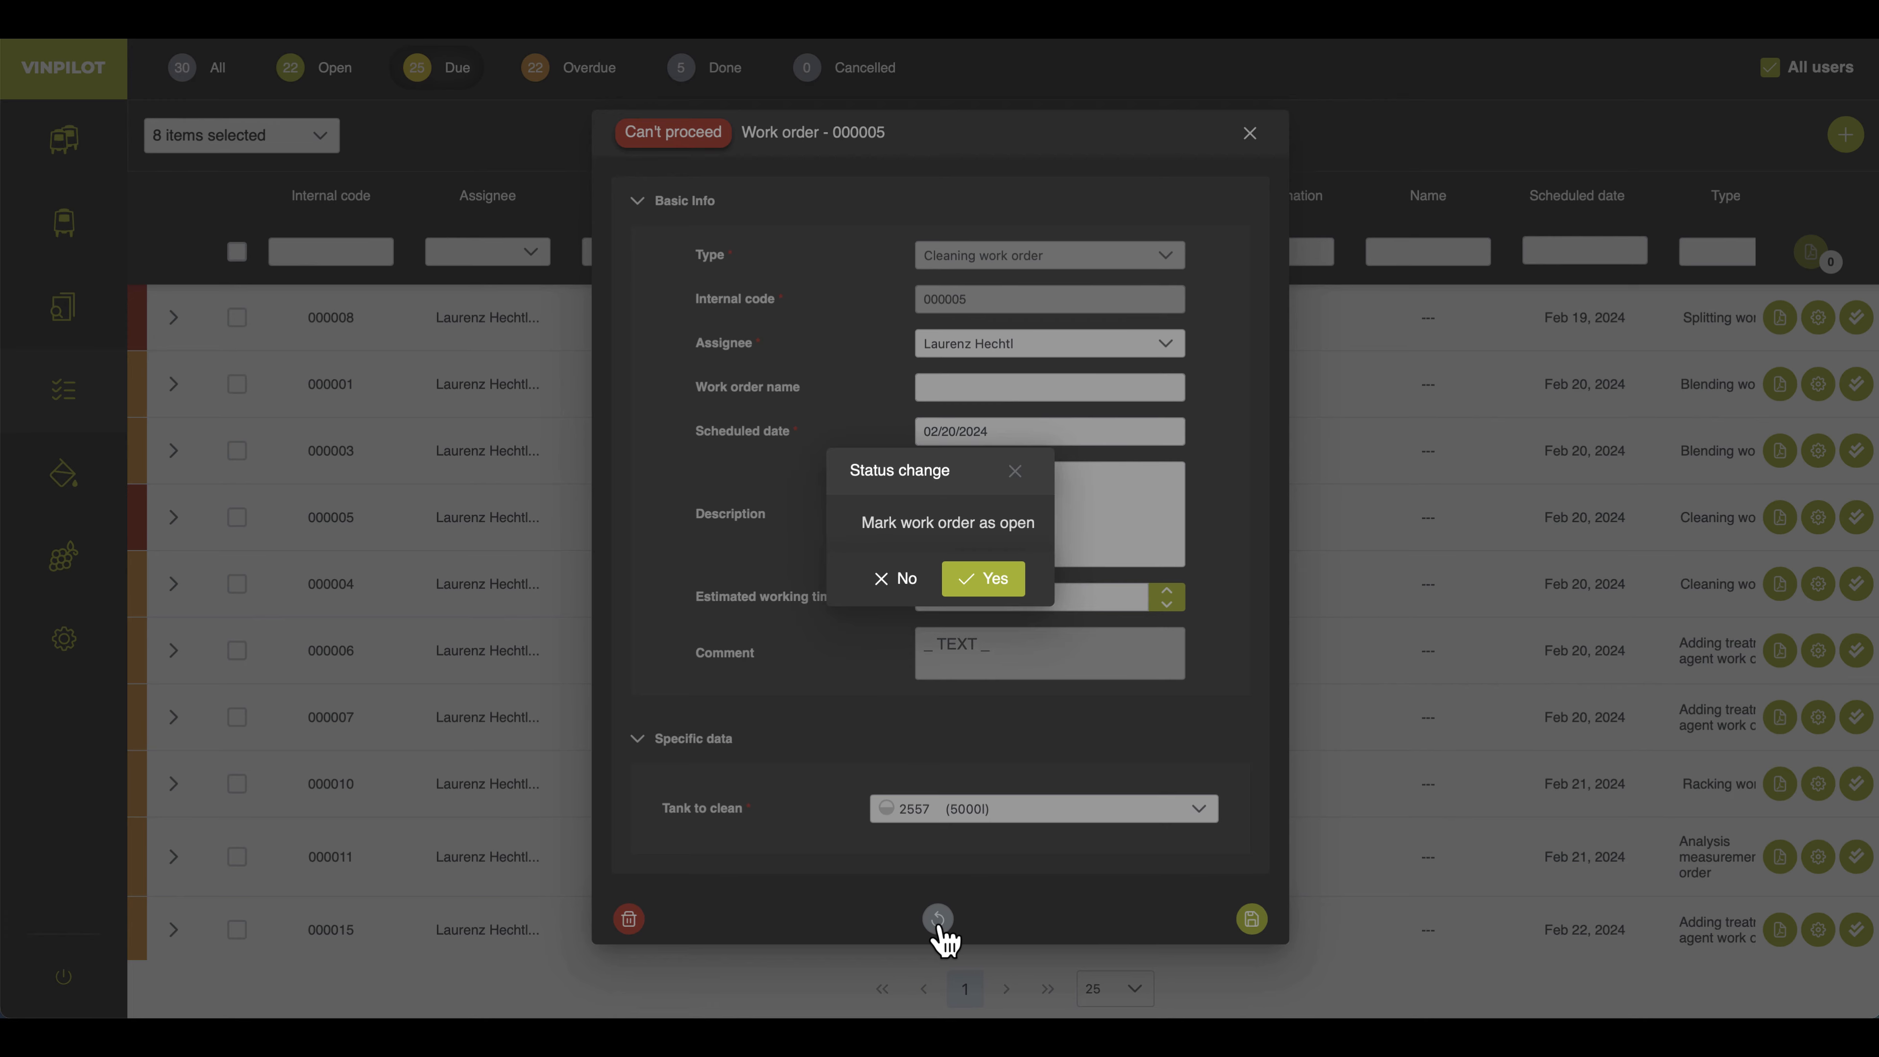
left_click(995, 585)
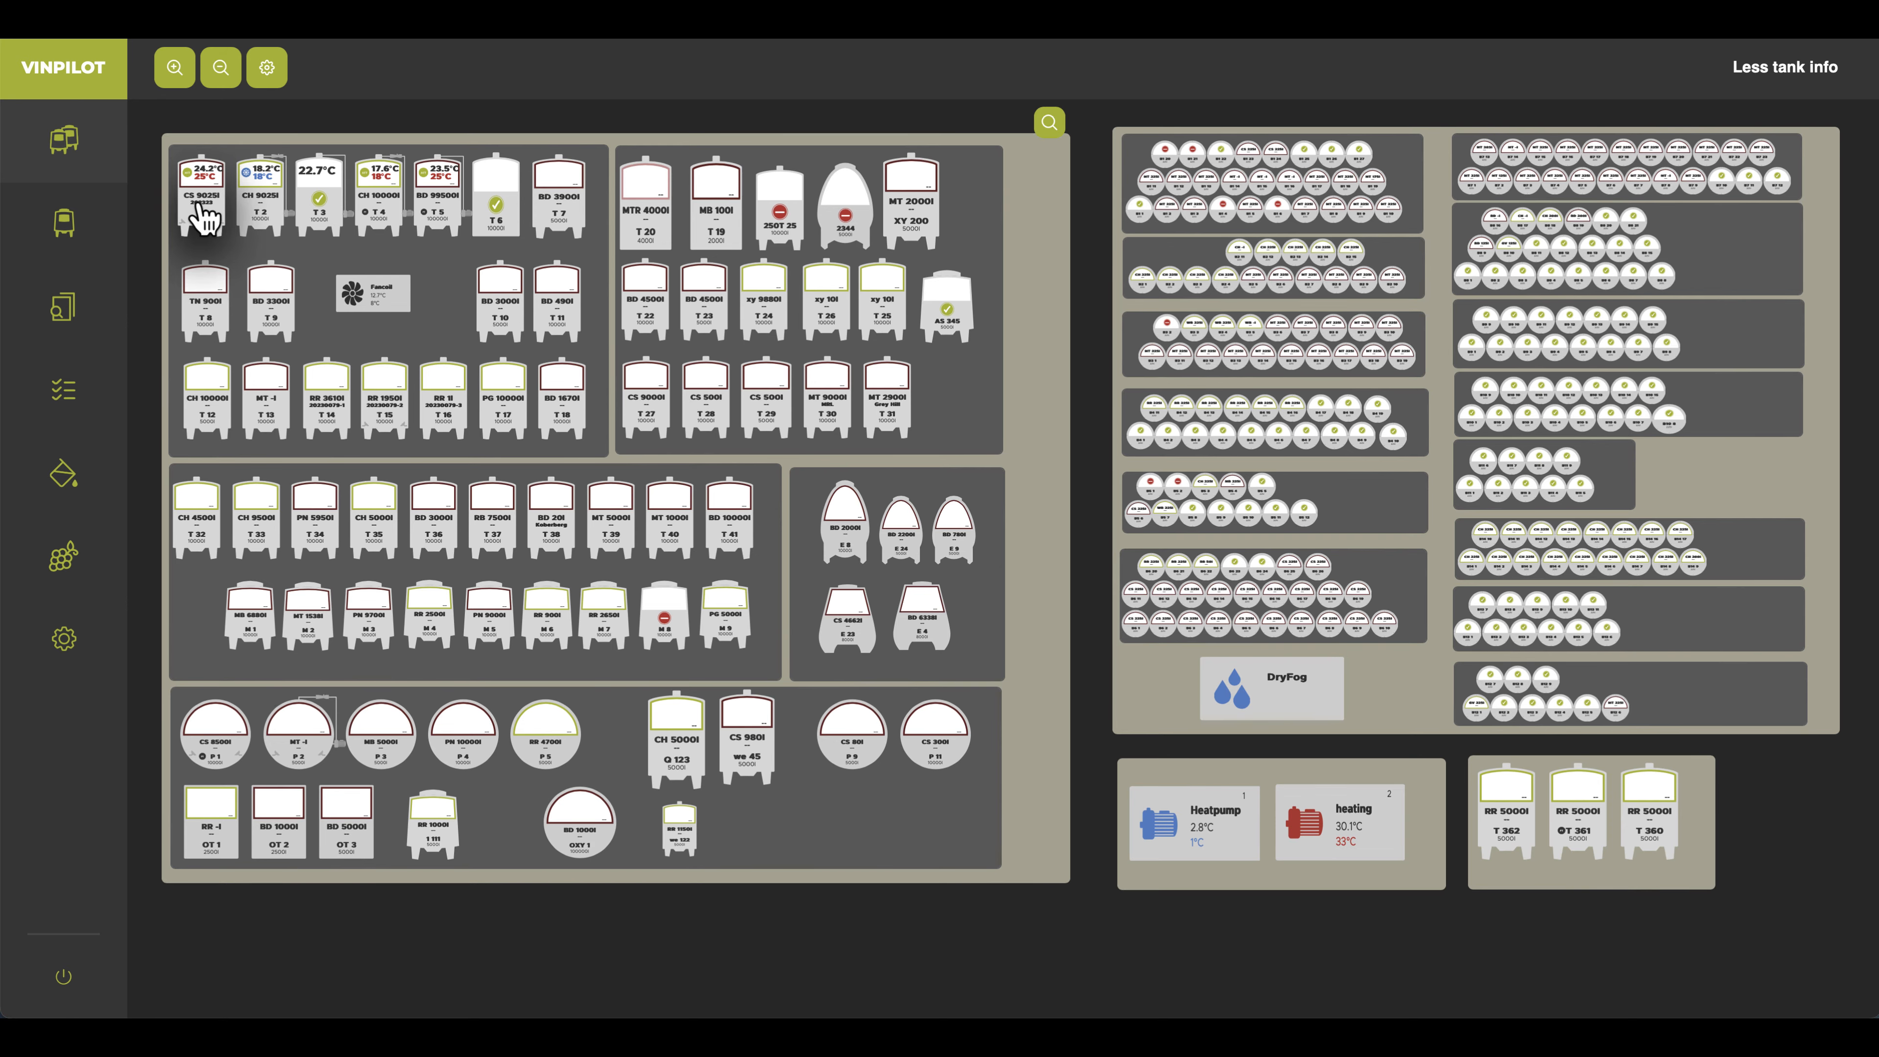
Try a new work order of type Analysis measurement for the batch in tank T 1 and close the form unsaved
left_click(204, 218)
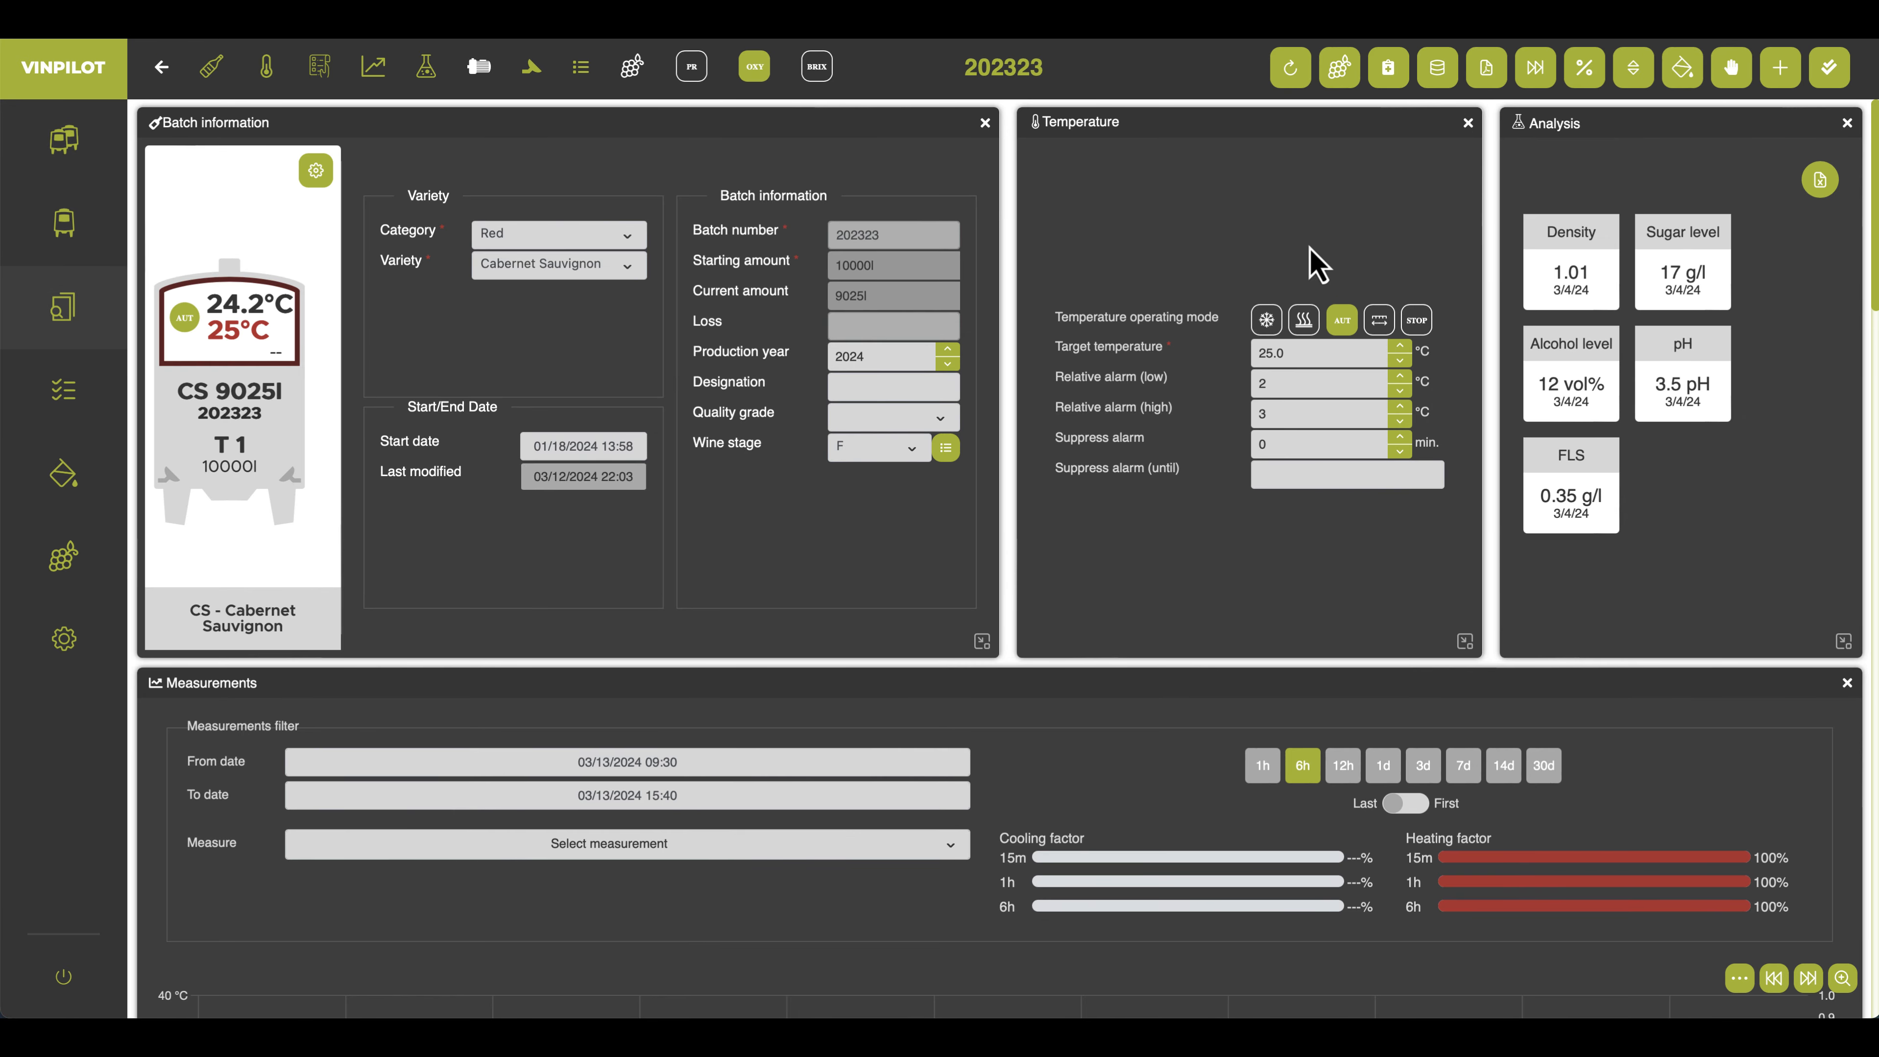
left_click(1732, 68)
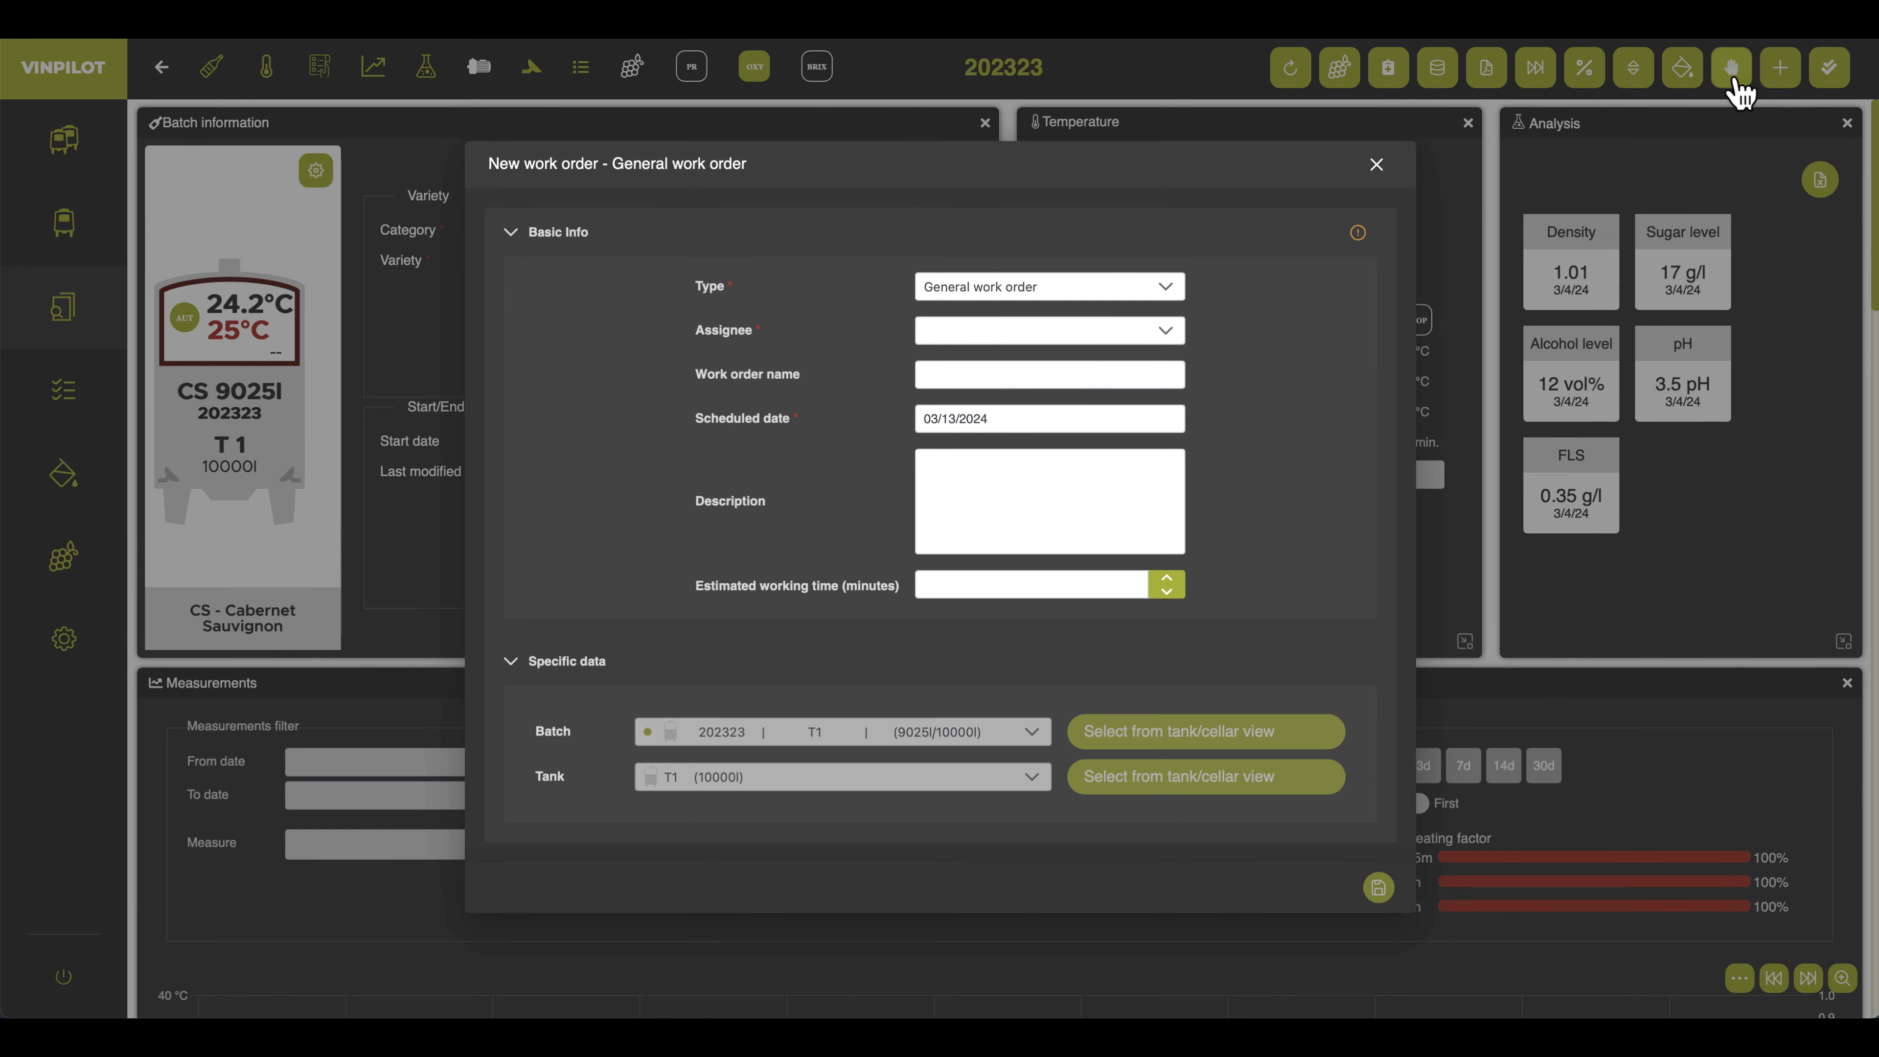
left_click(1172, 288)
scroll(1100, 441, "down", 2)
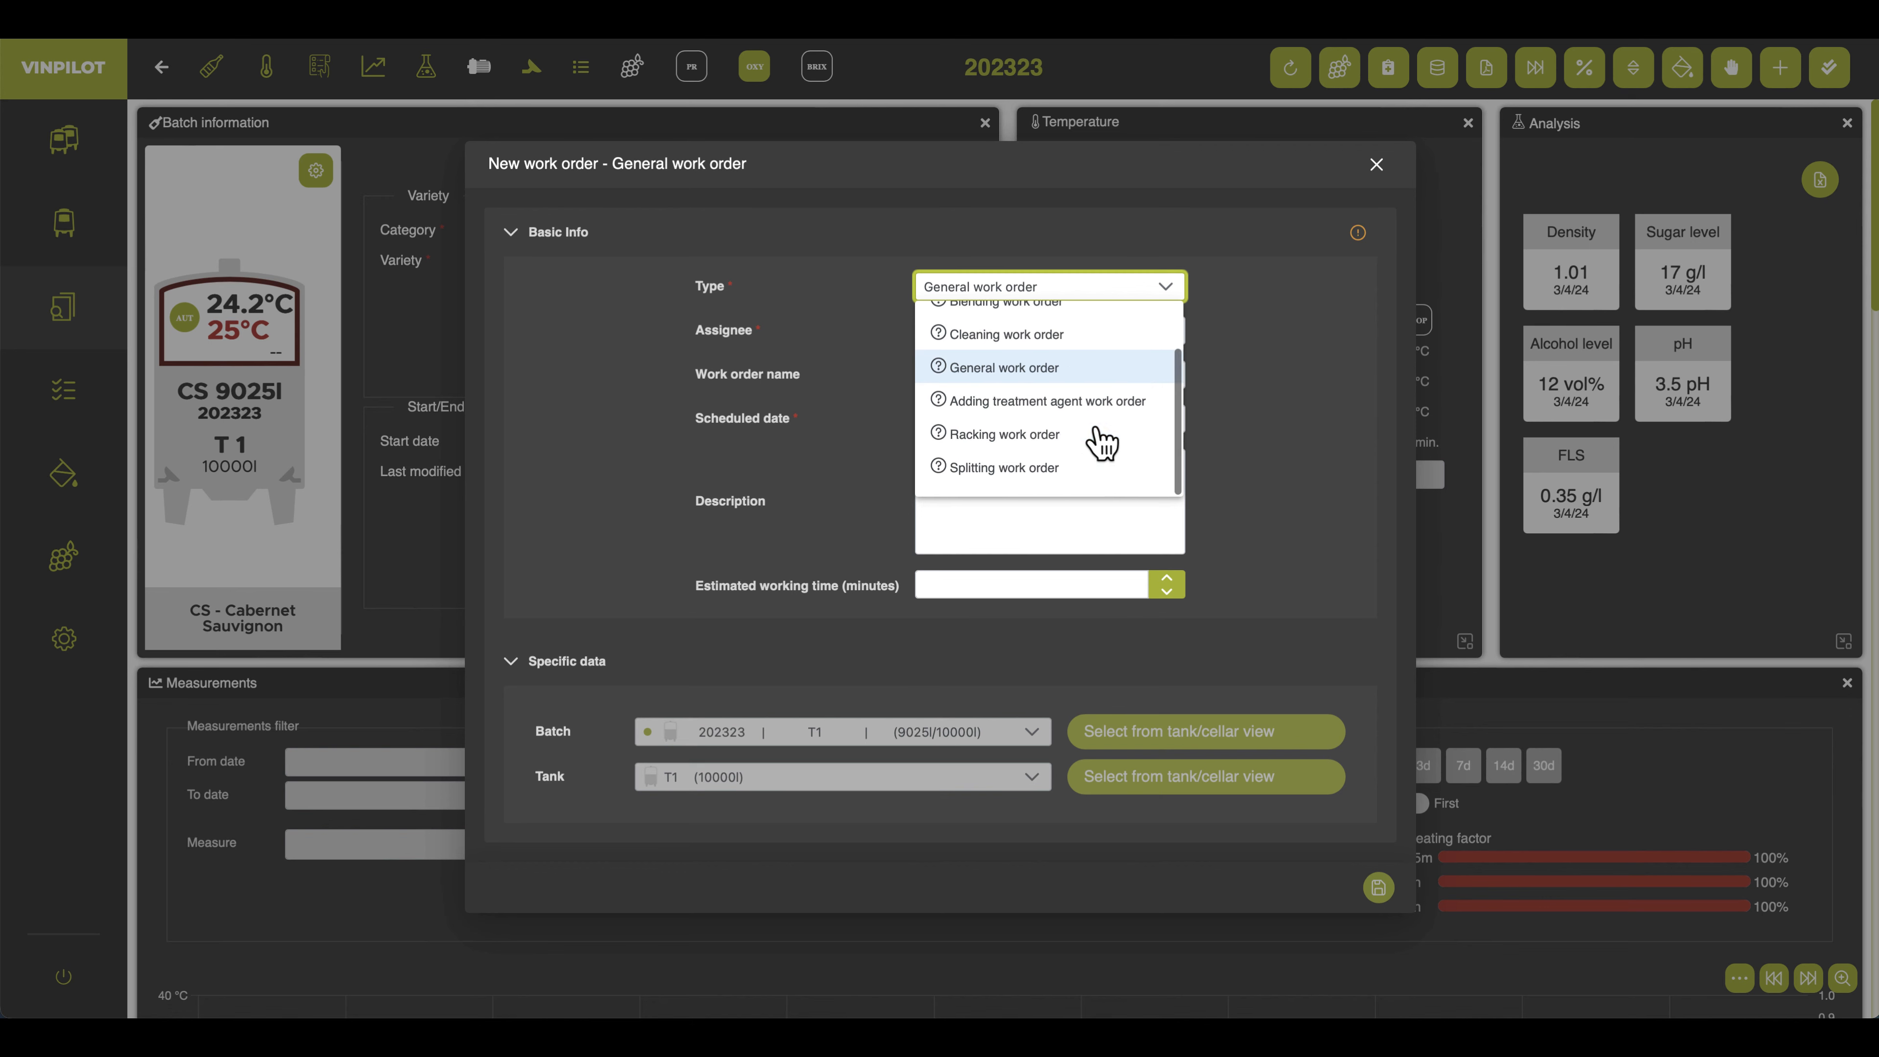
scroll(1087, 392, "up", 2)
scroll(1110, 403, "down", 1)
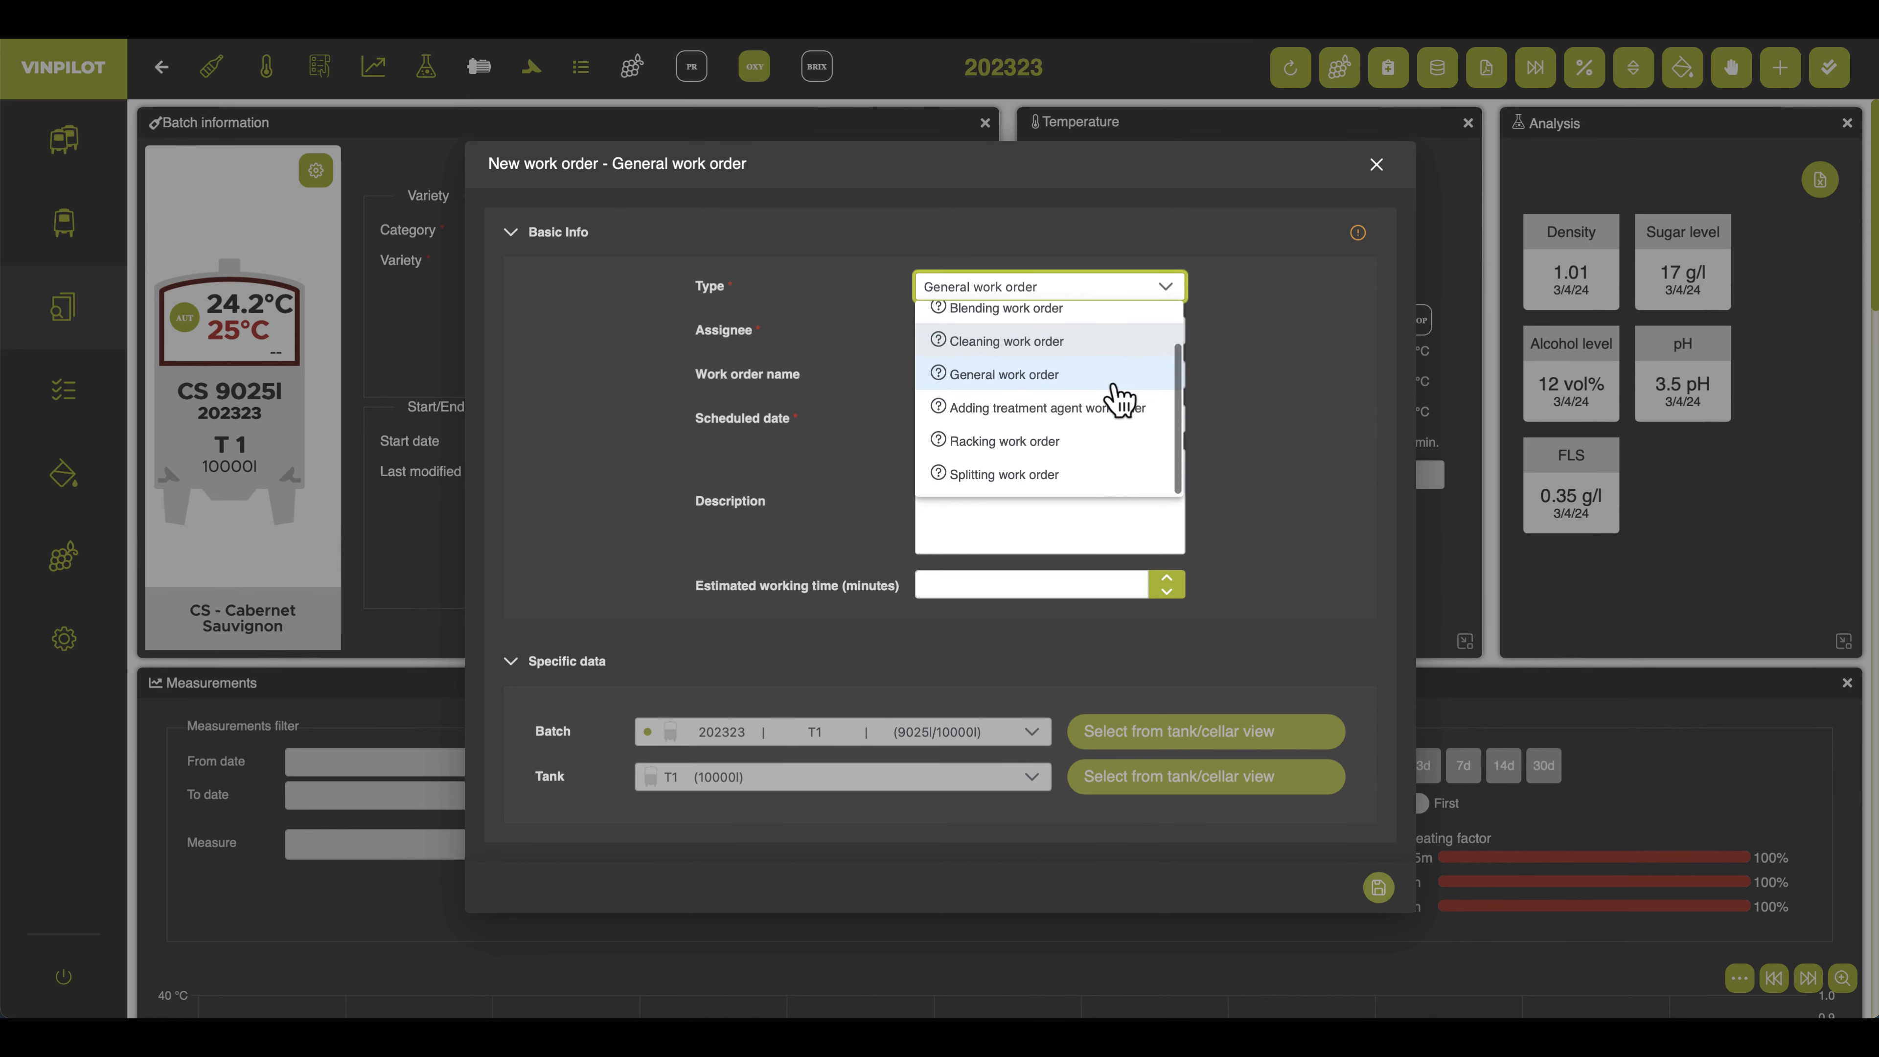
scroll(1113, 389, "up", 1)
left_click(1143, 332)
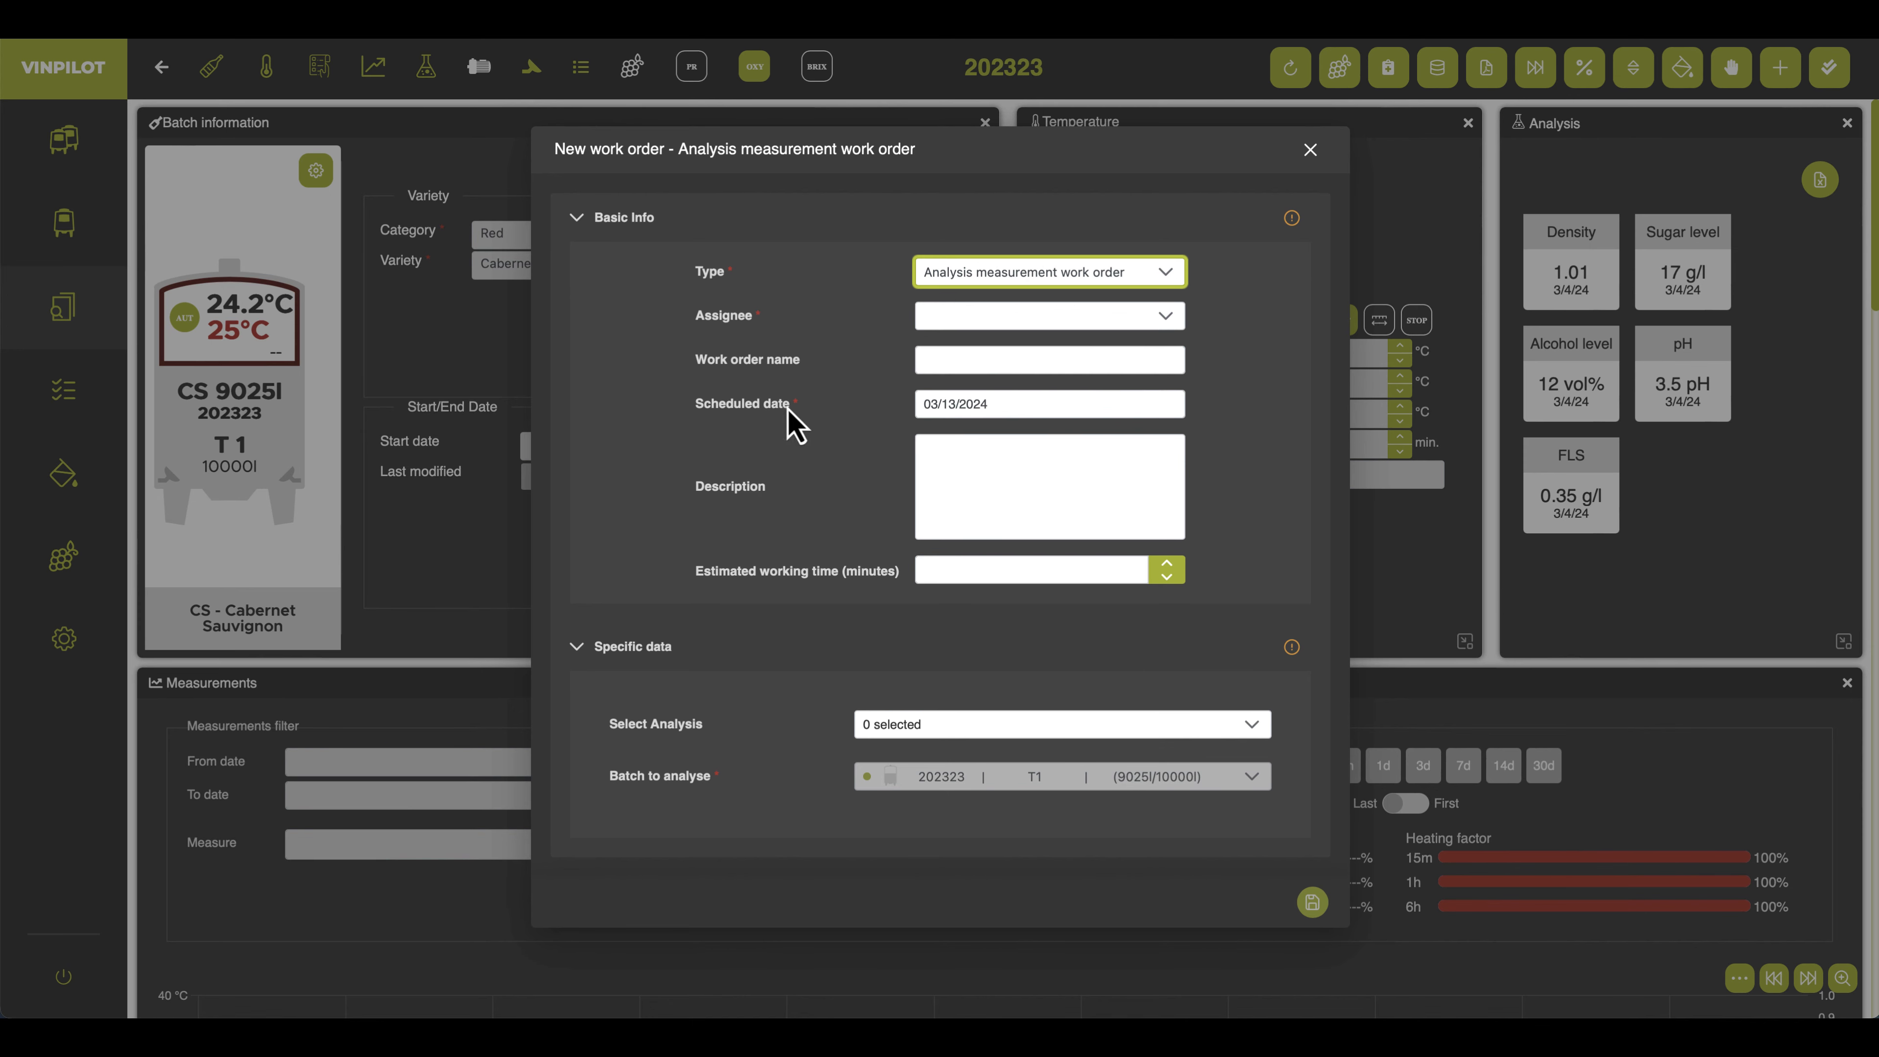
left_click(1310, 151)
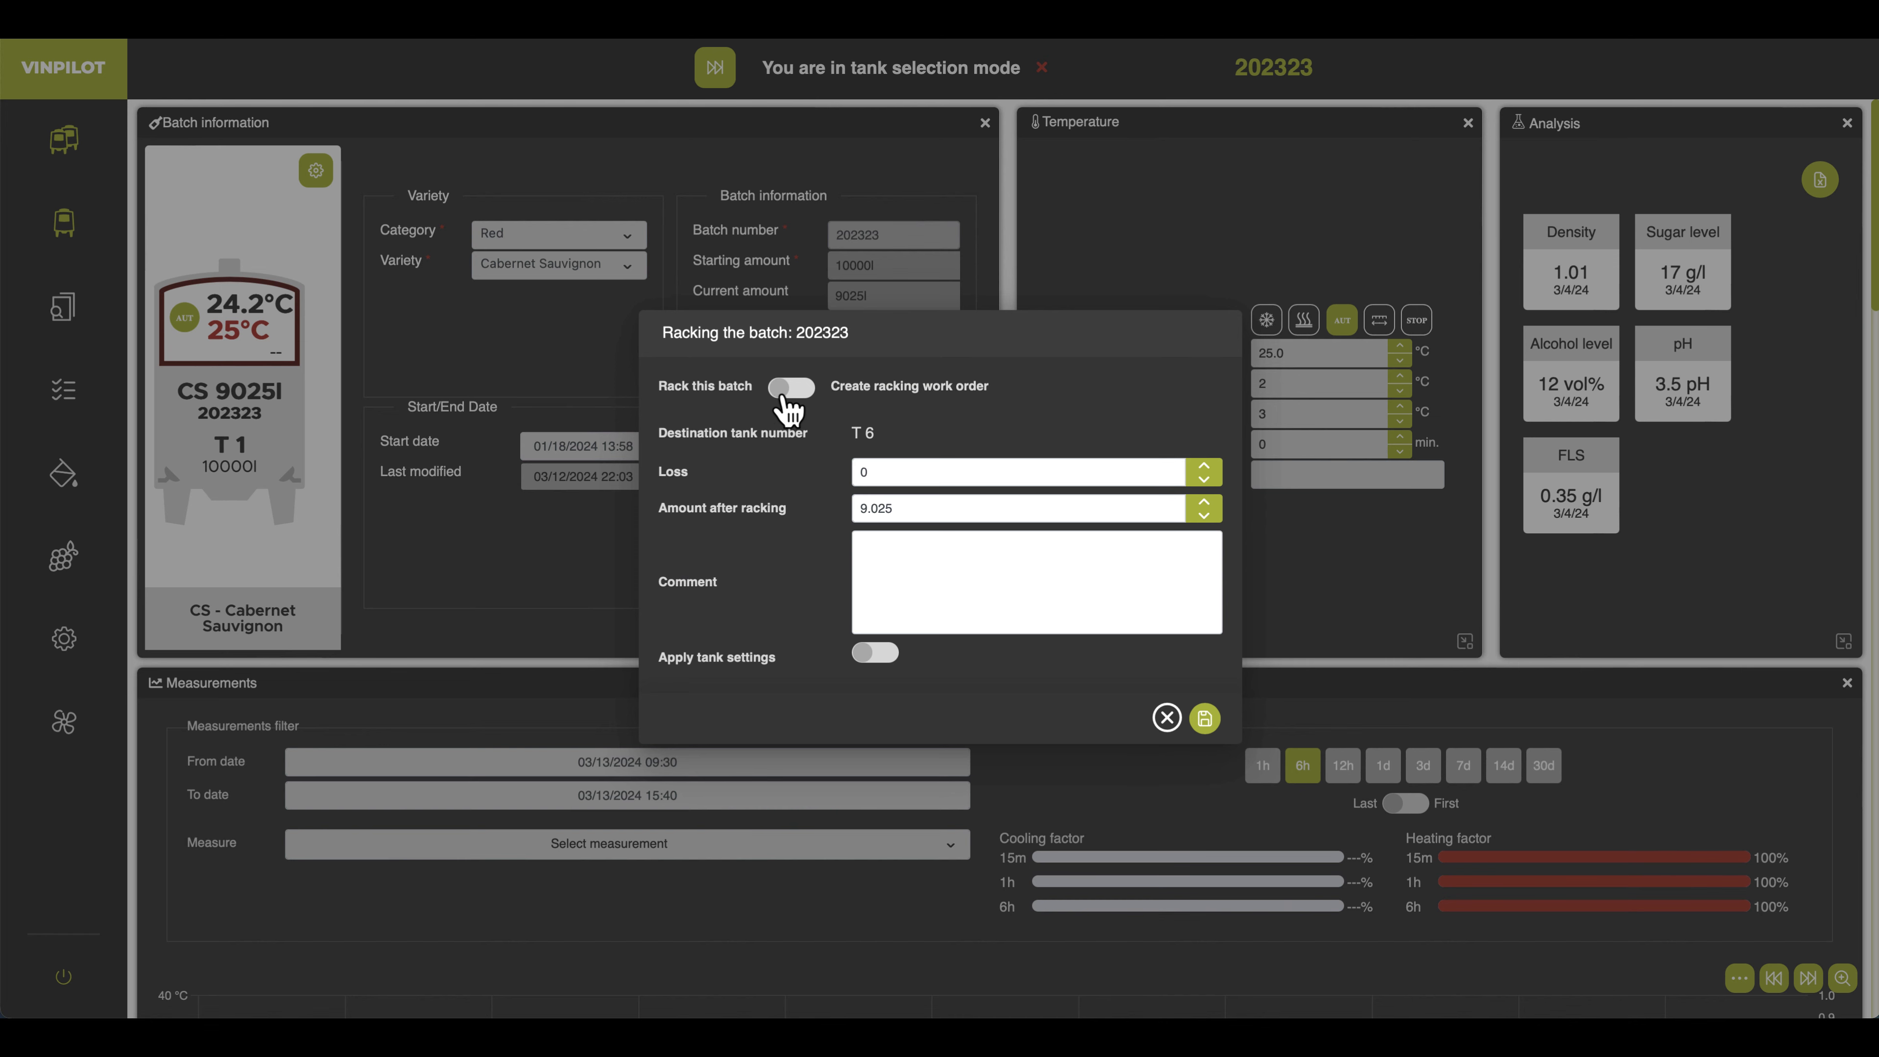
Try the work order option for racking, splitting and adding a treatment agent to batch 202323, and close without saving
left_click(791, 389)
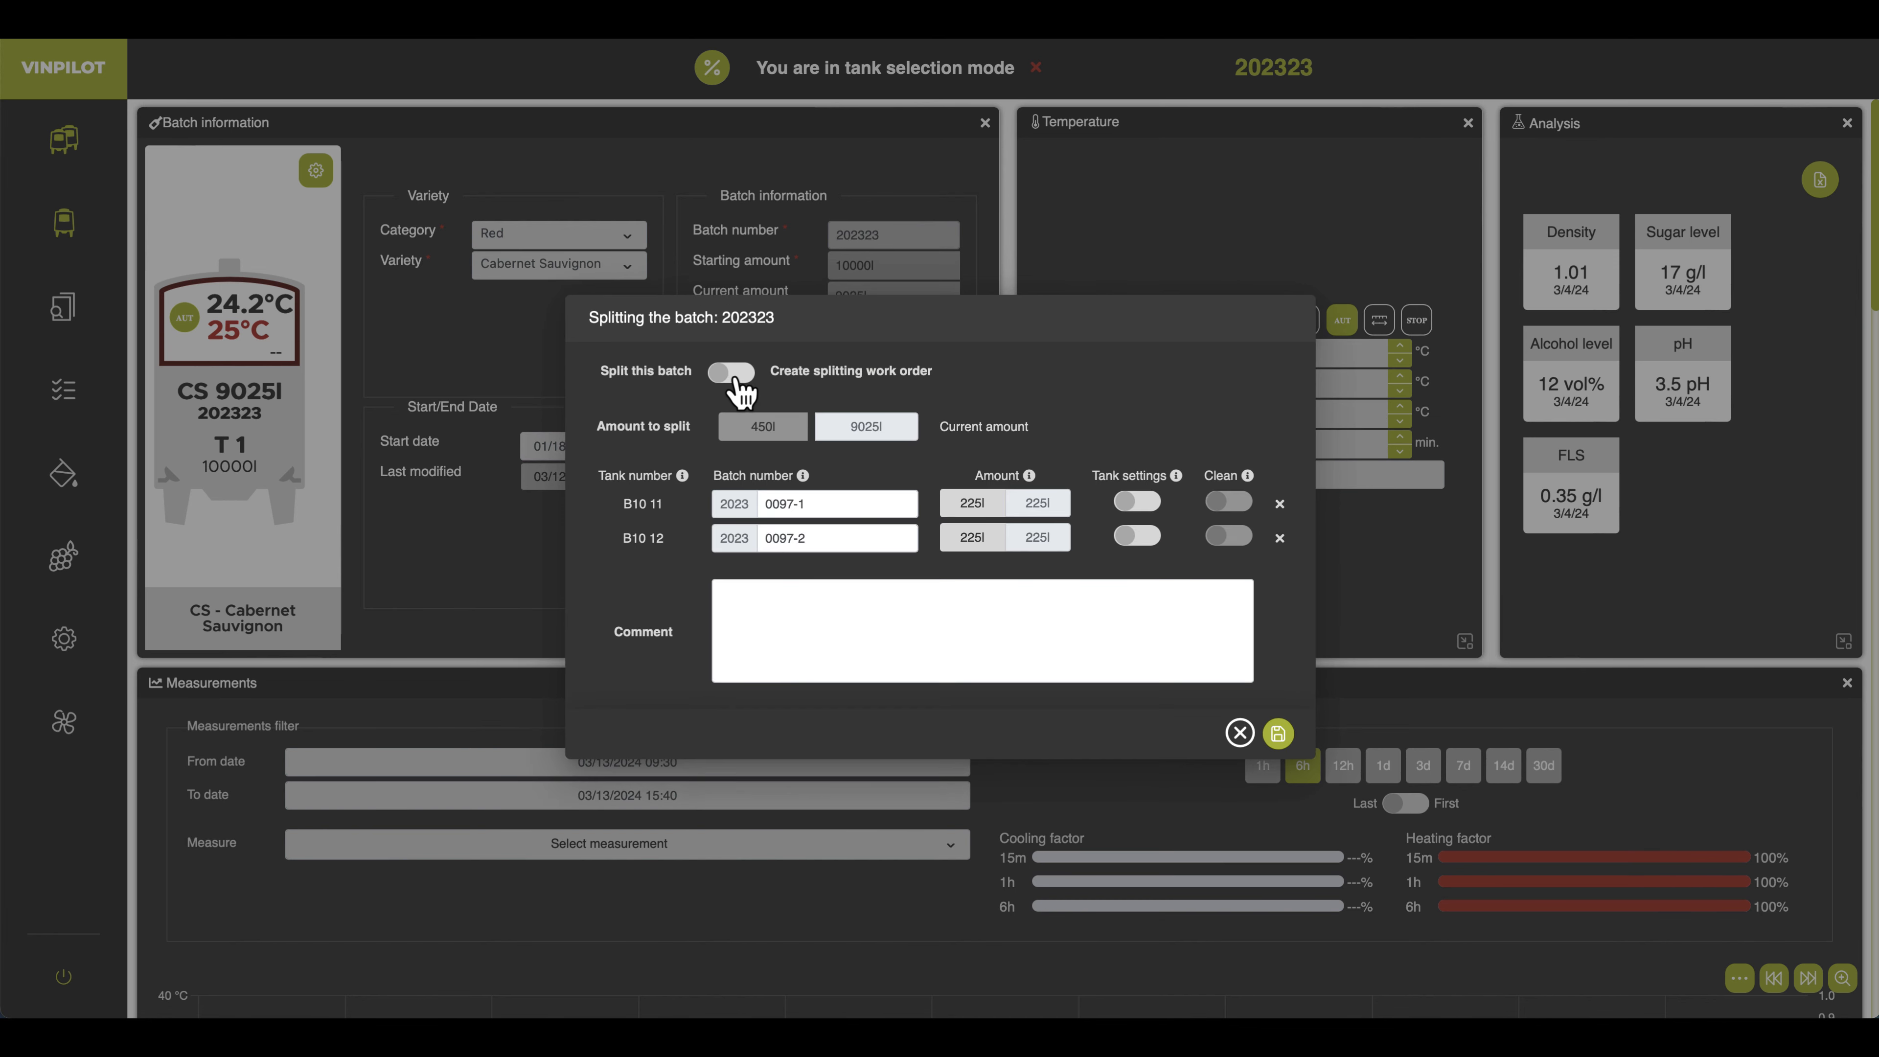
left_click(733, 374)
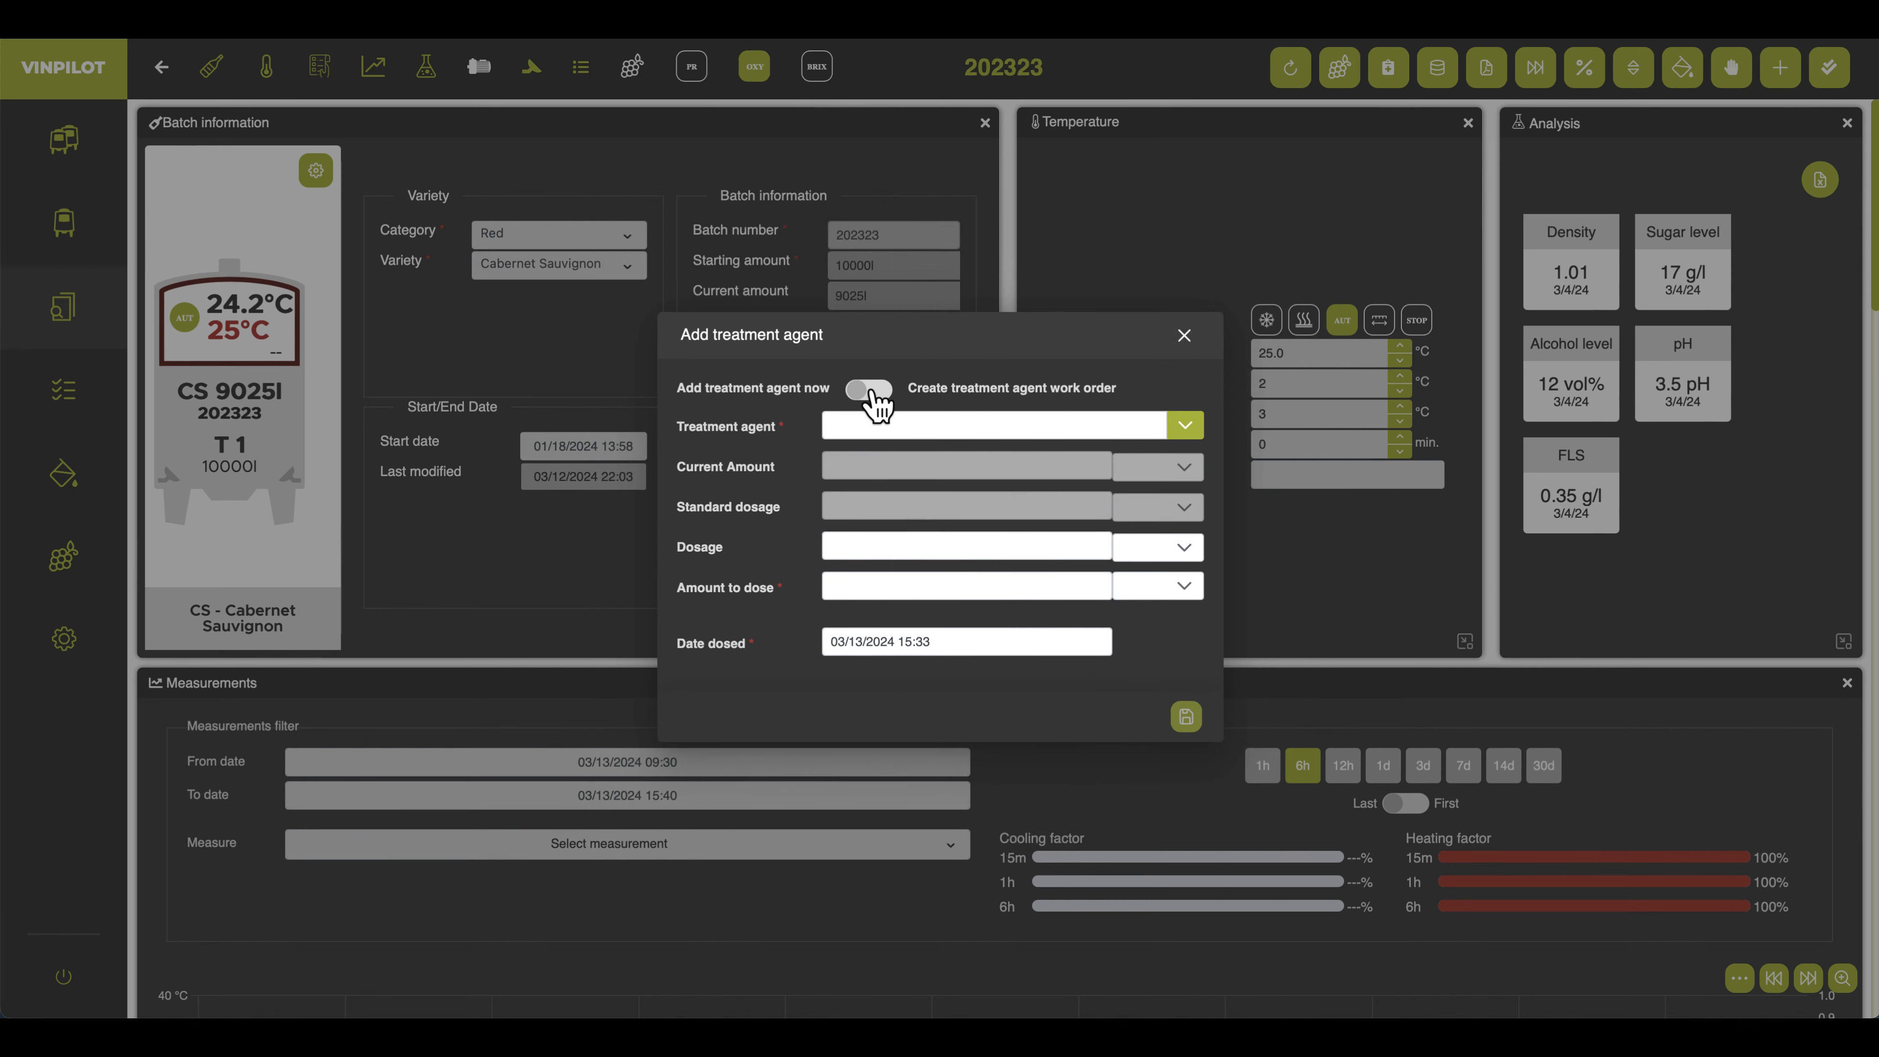
left_click(884, 396)
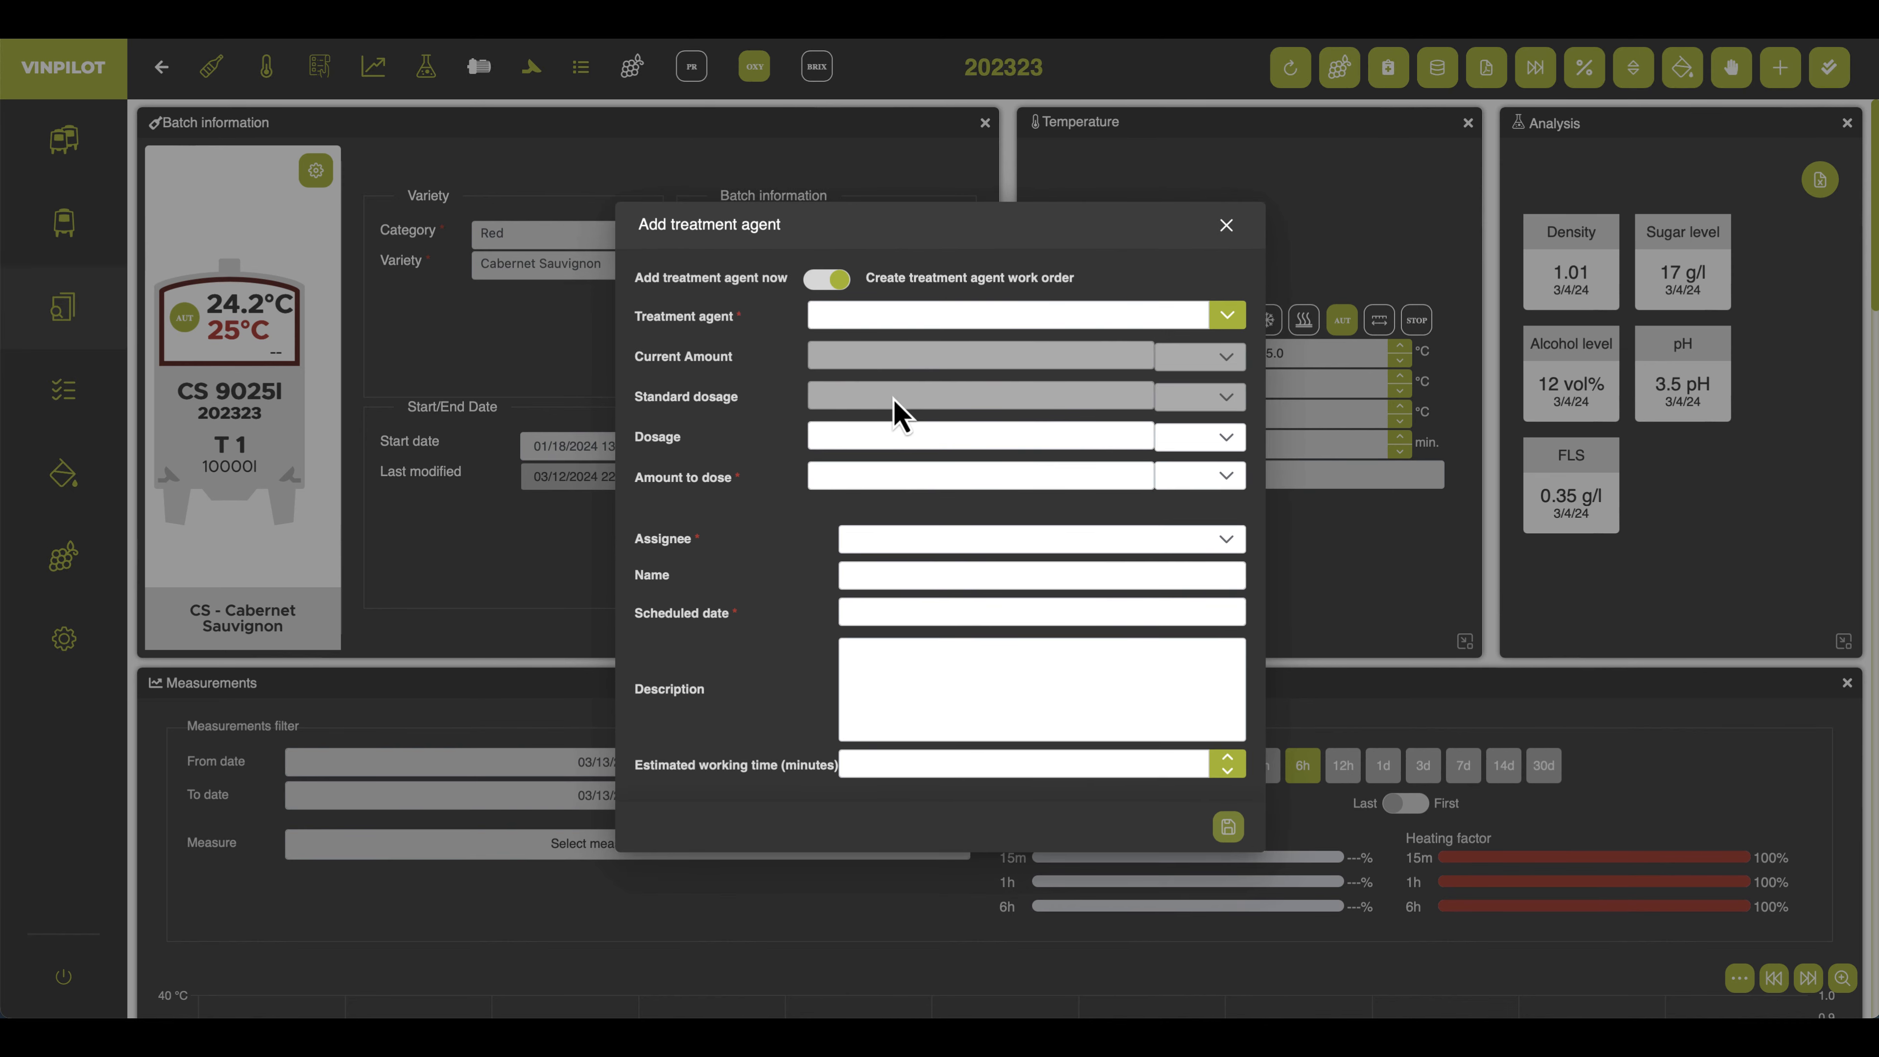
left_click(837, 284)
left_click(1184, 326)
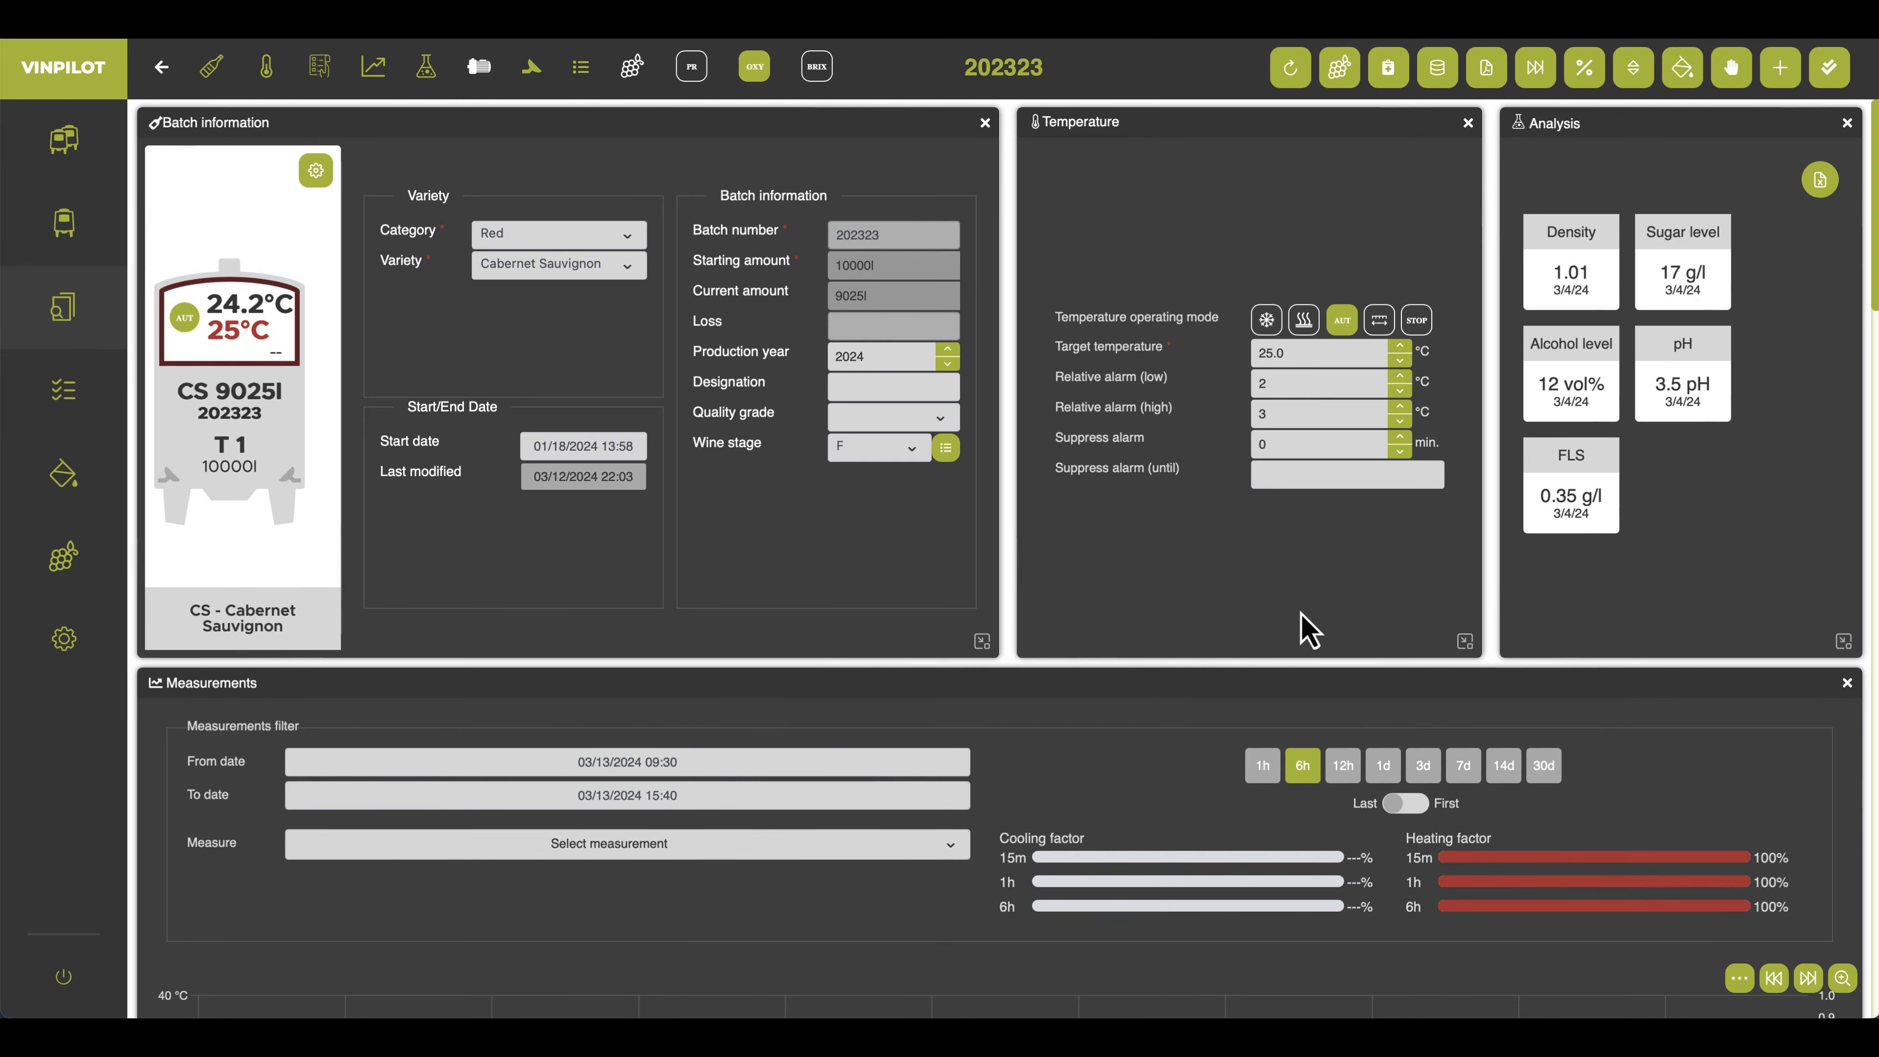
Expand and collapse the first open work order of batch 202323, and open the overall work order list
scroll(1309, 629, "down", 15)
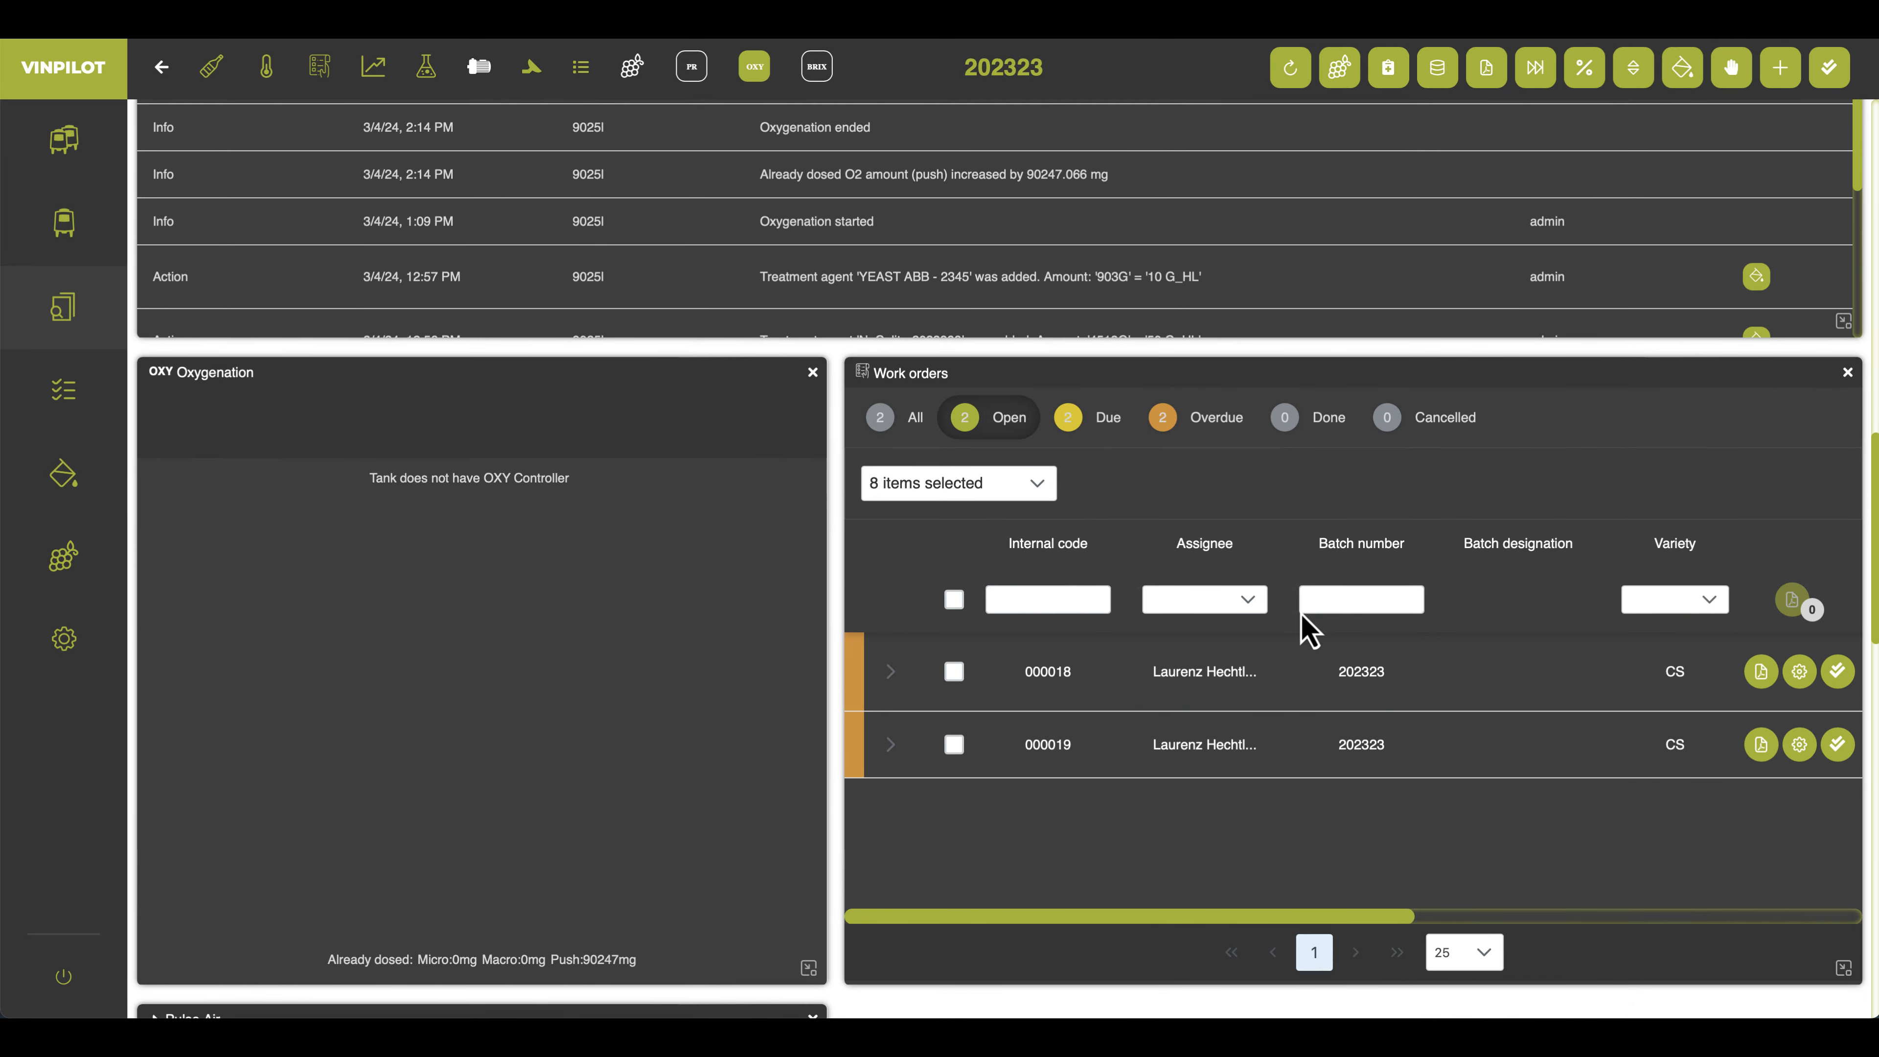
scroll(1306, 837, "down", 1)
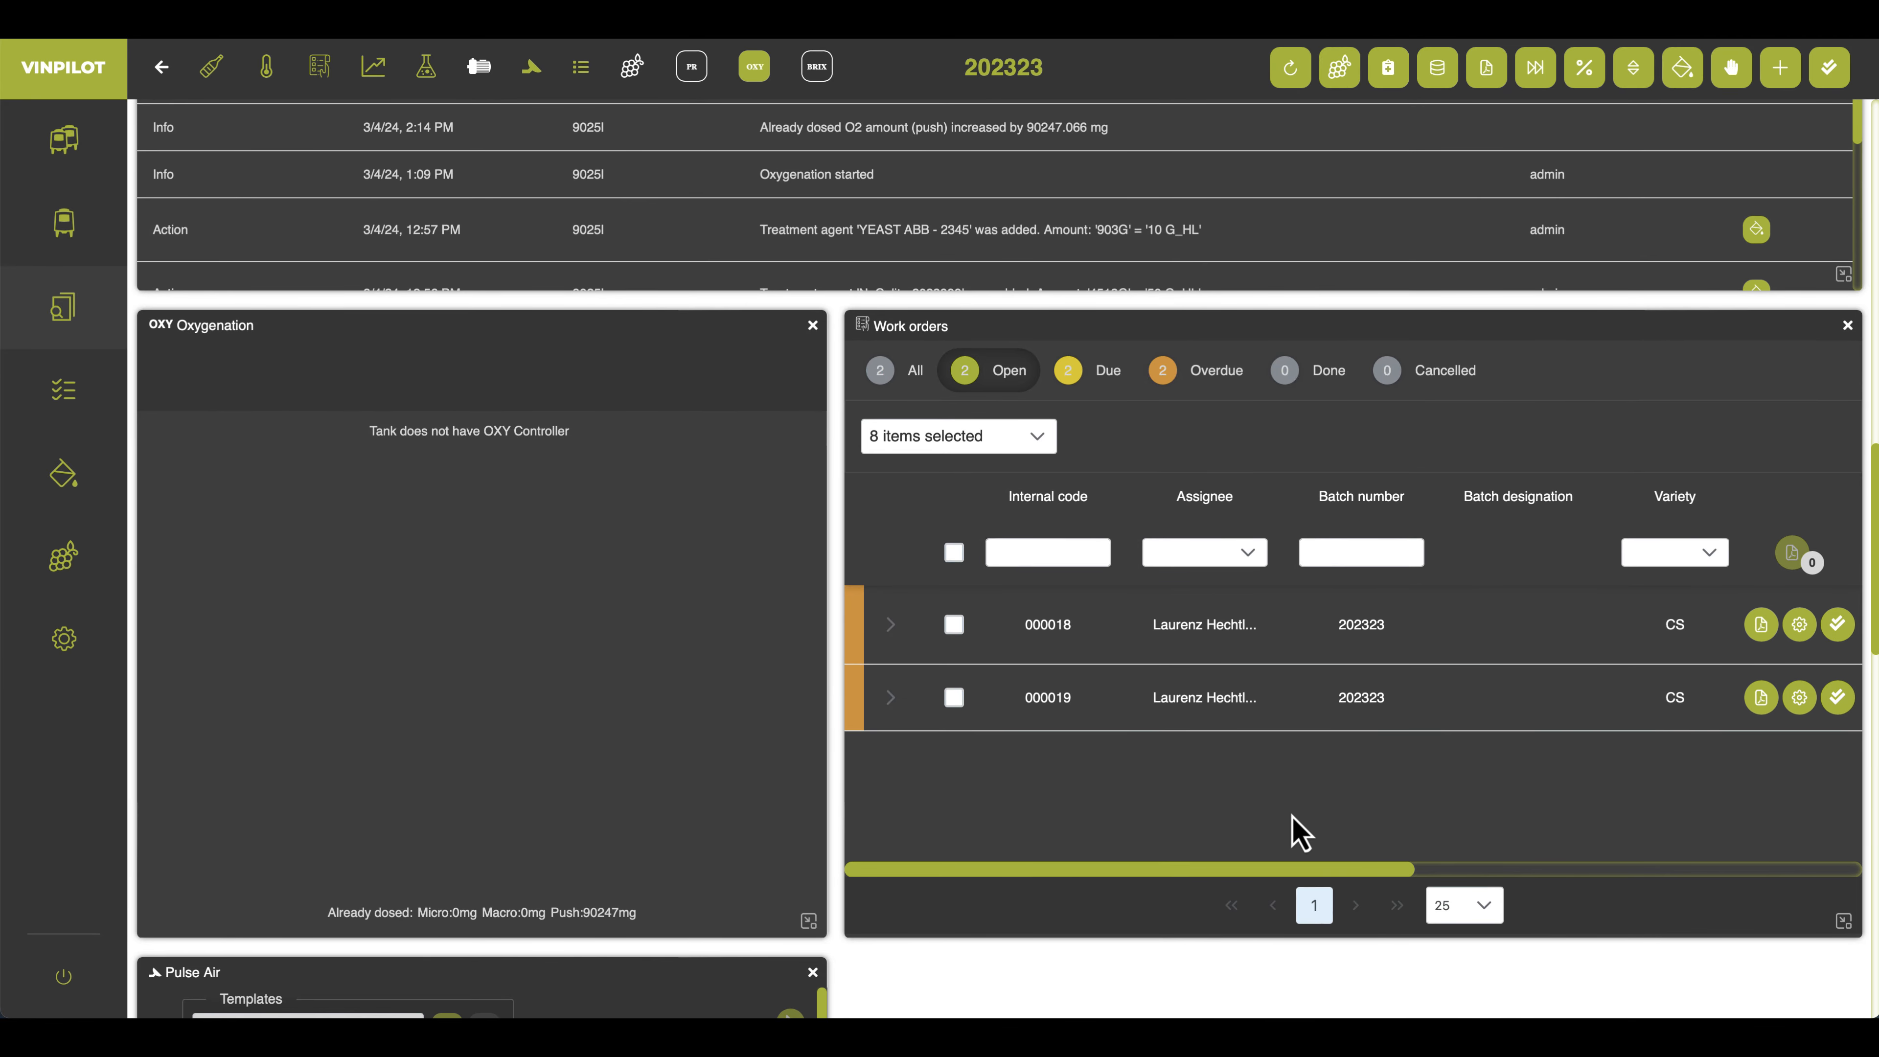
left_click(895, 630)
left_click(892, 626)
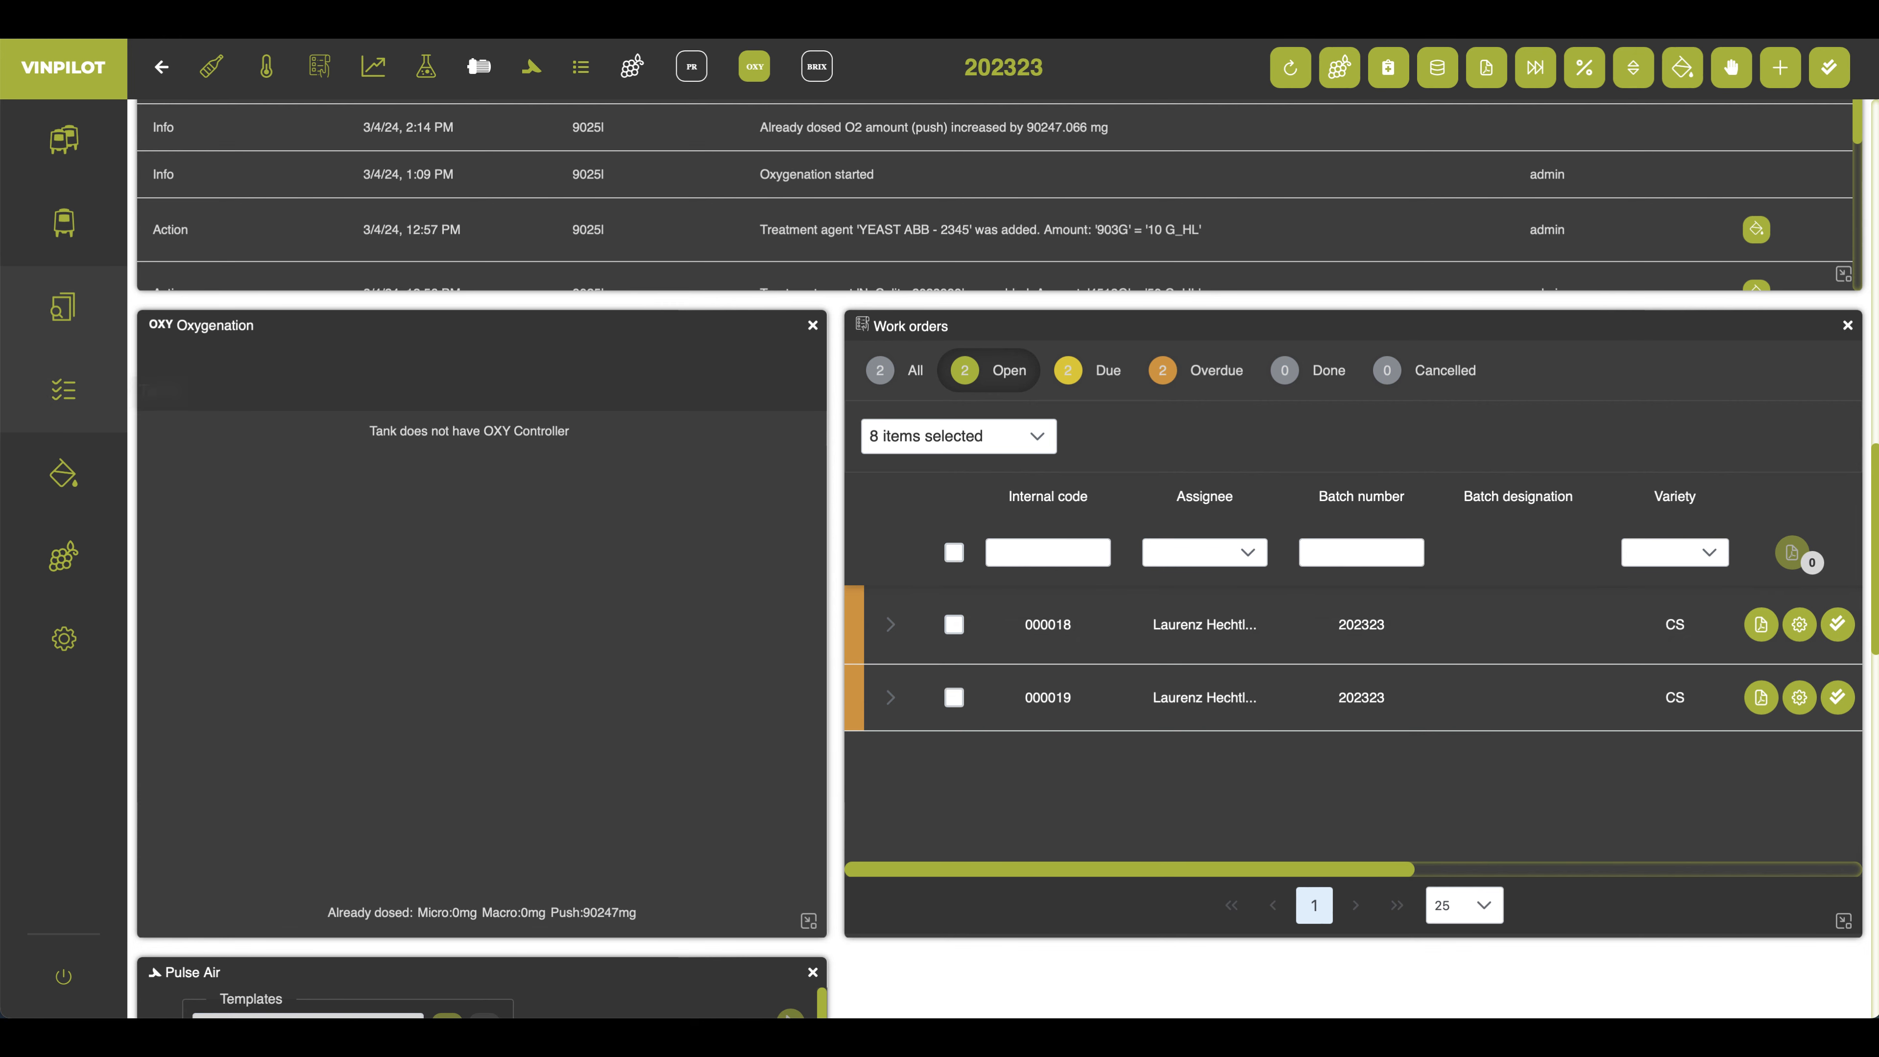
left_click(59, 417)
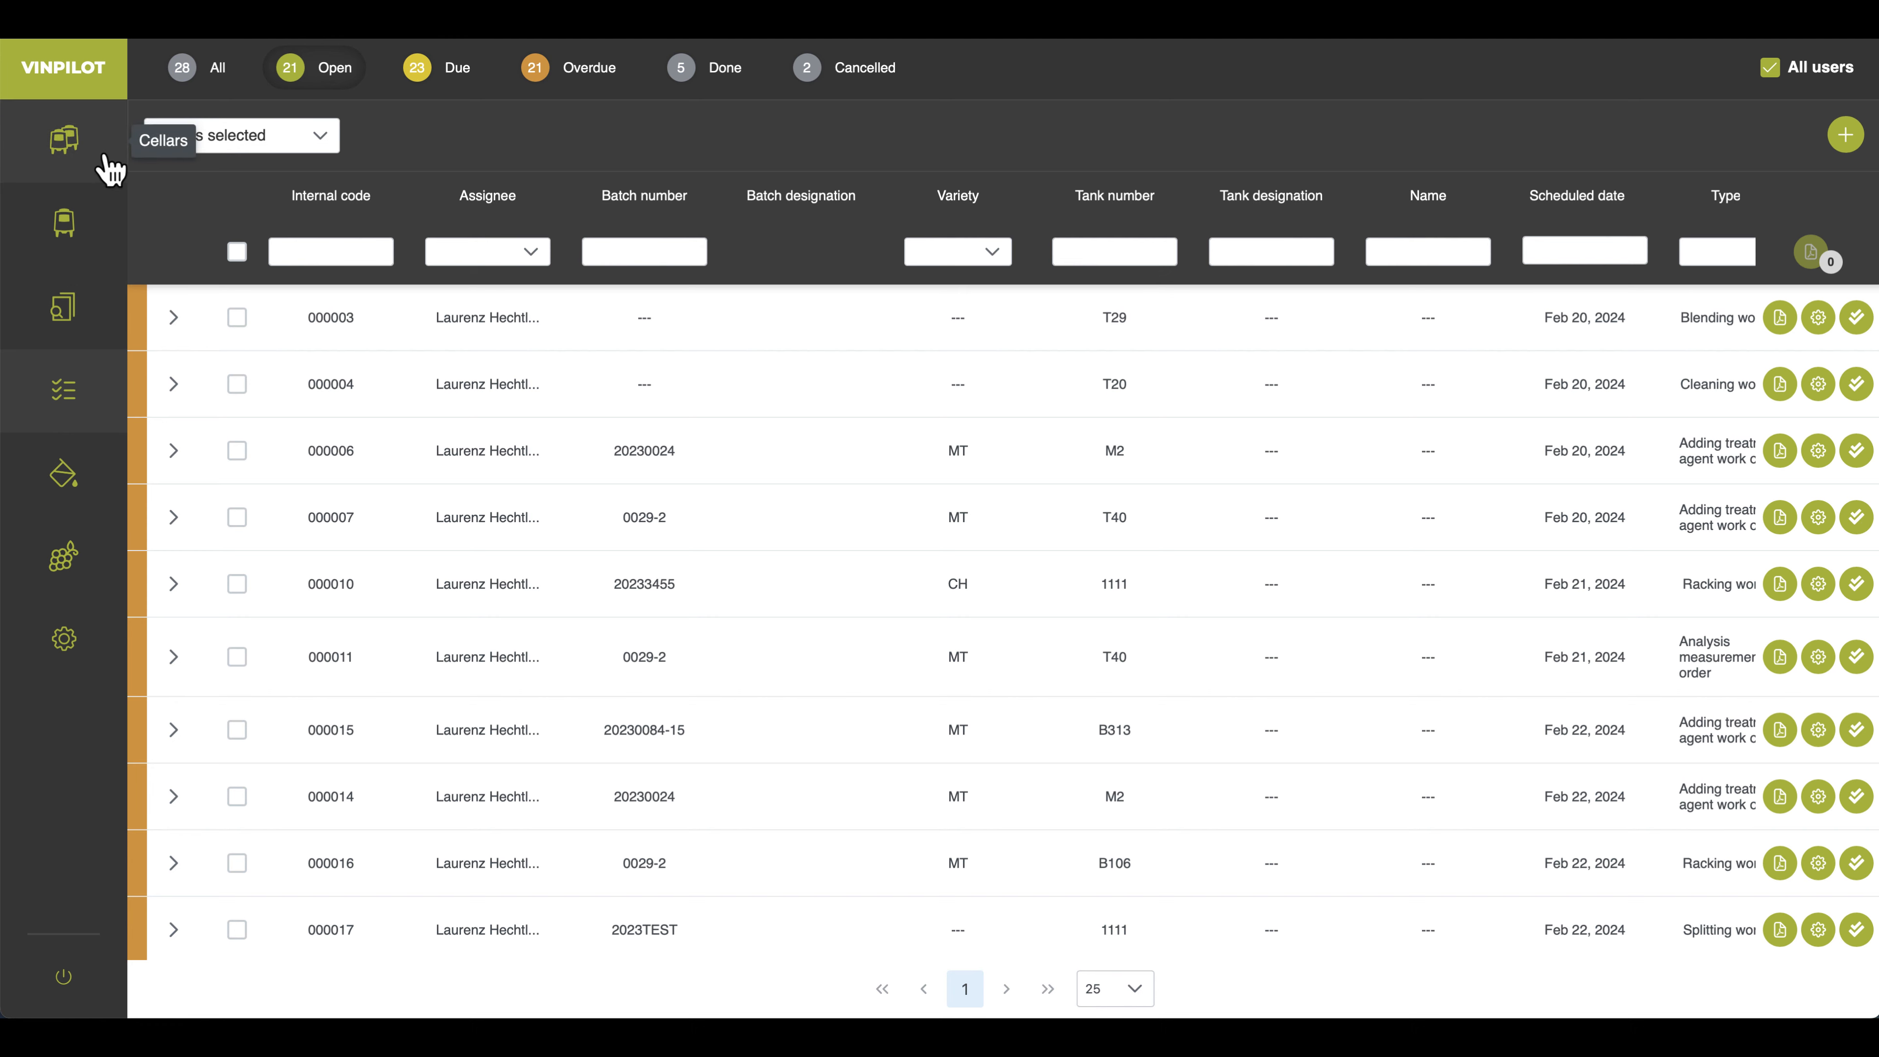
Start finishing the first open work order from the batch in tank T 1, and go back to the work order list
left_click(111, 169)
left_click(200, 198)
scroll(1502, 797, "down", 10)
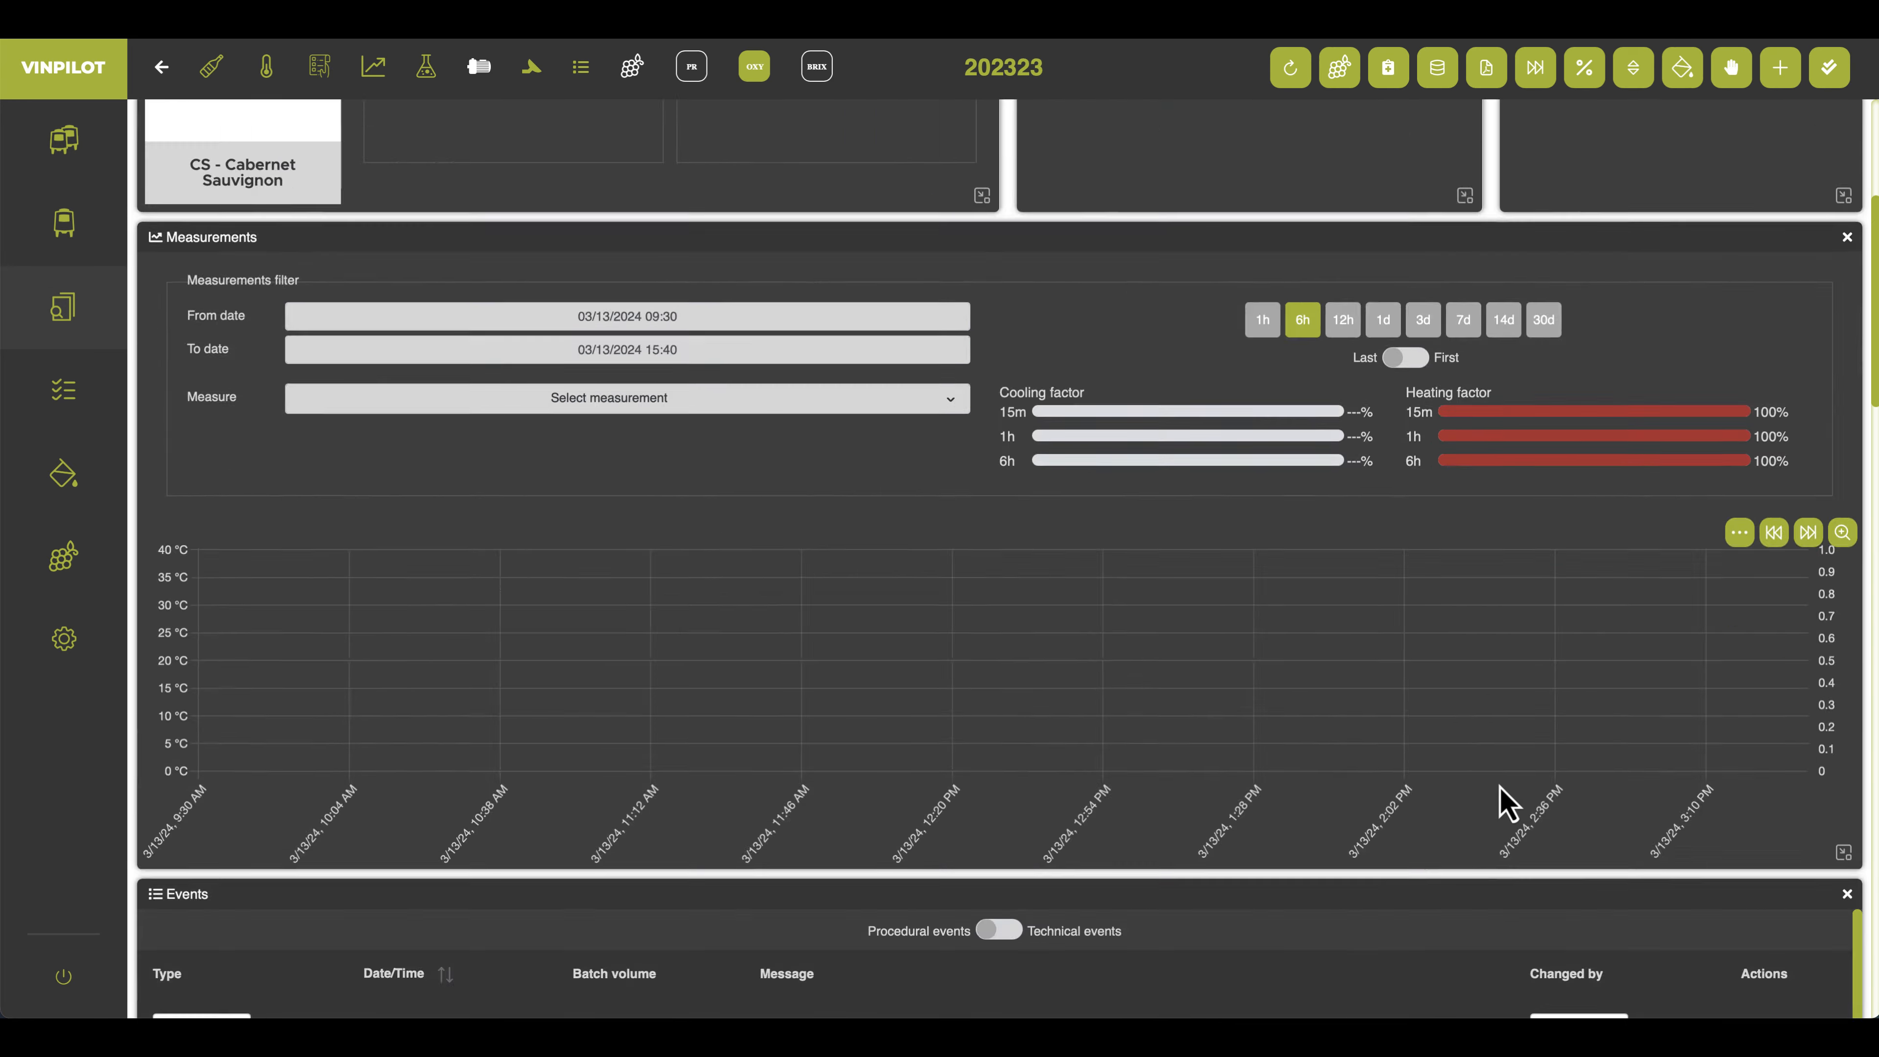
scroll(1502, 797, "down", 10)
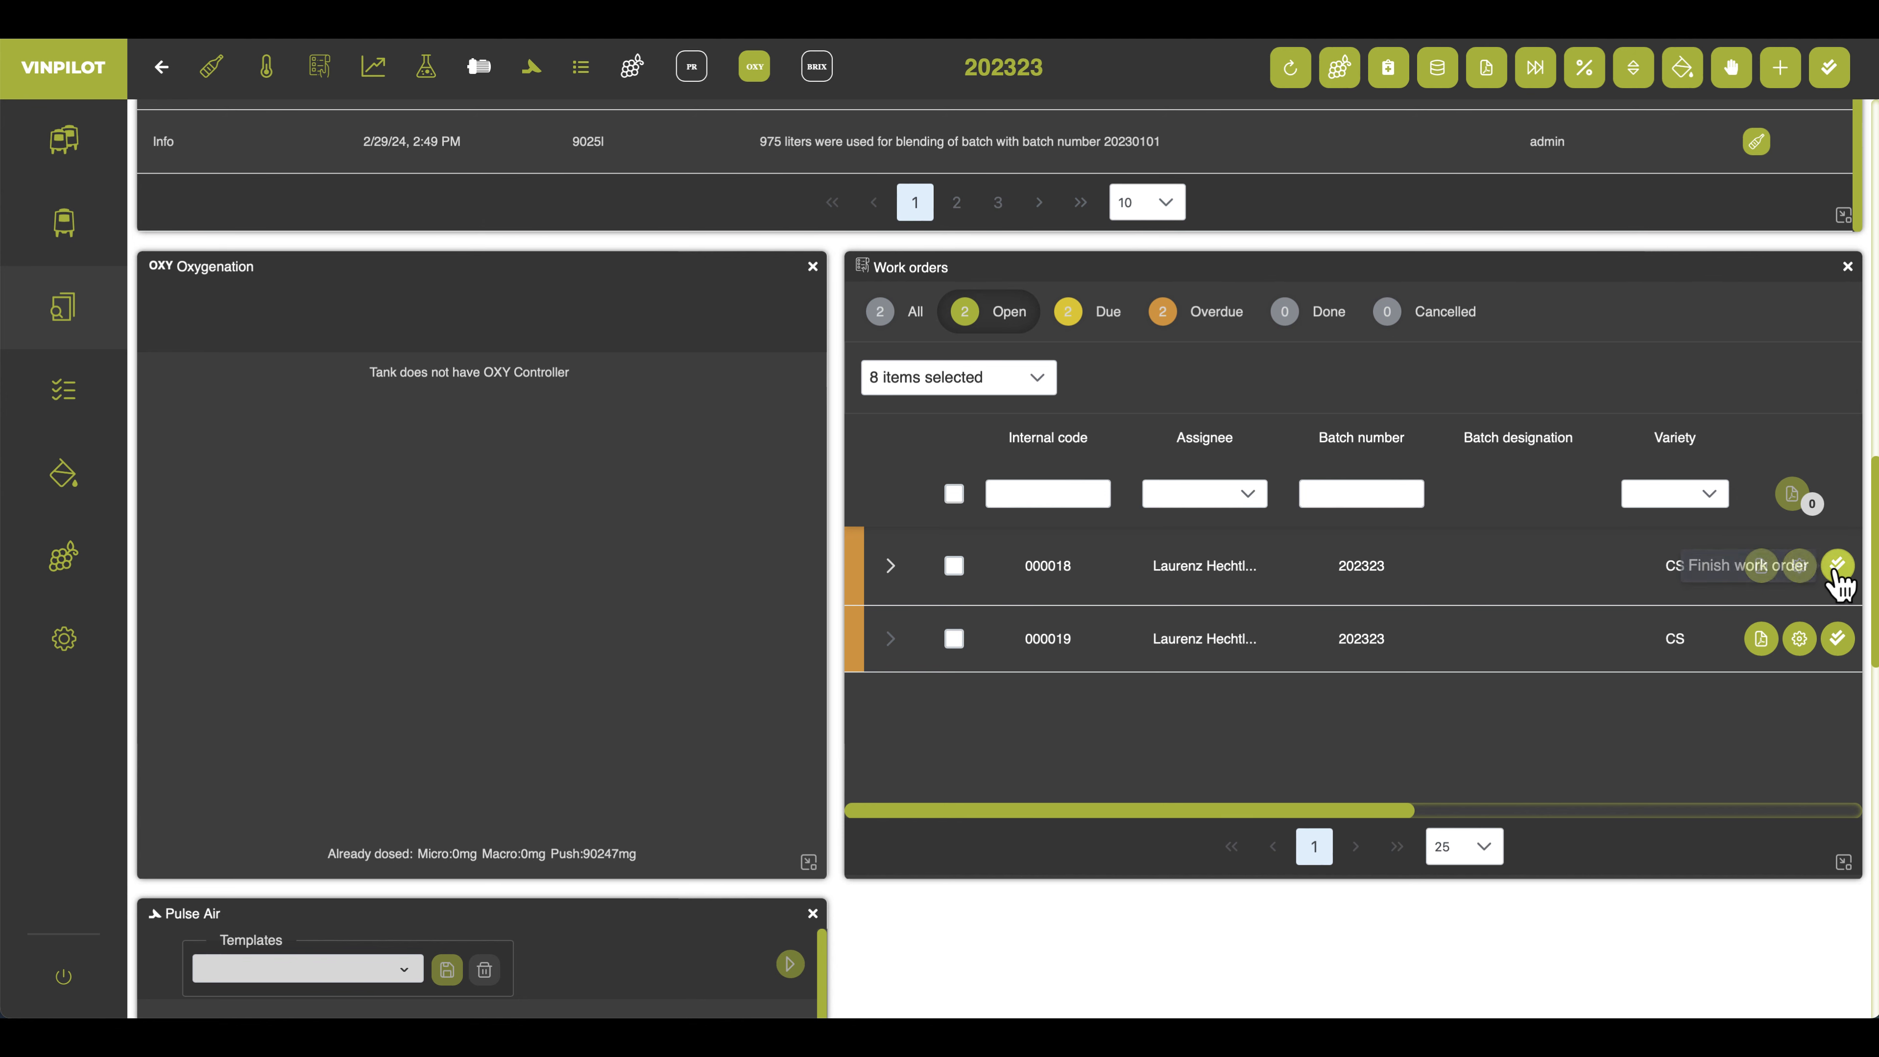
left_click(1838, 566)
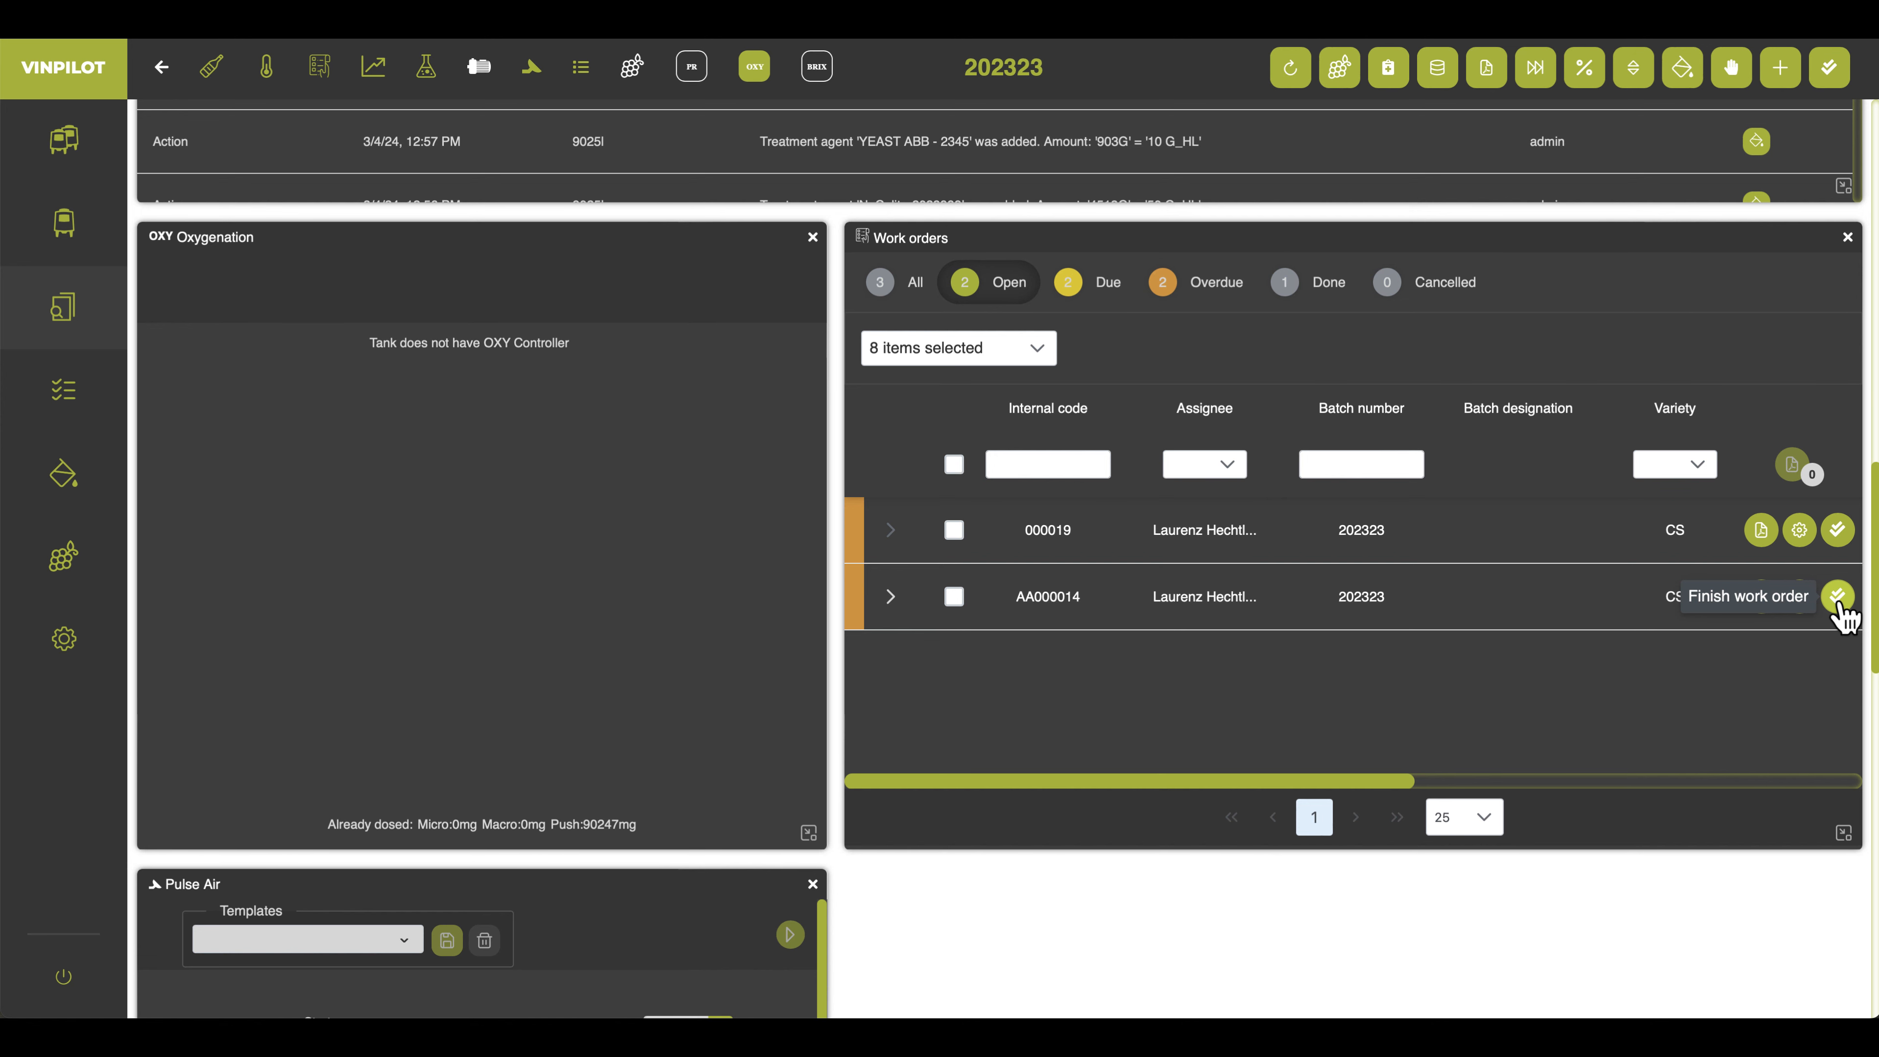
left_click(86, 409)
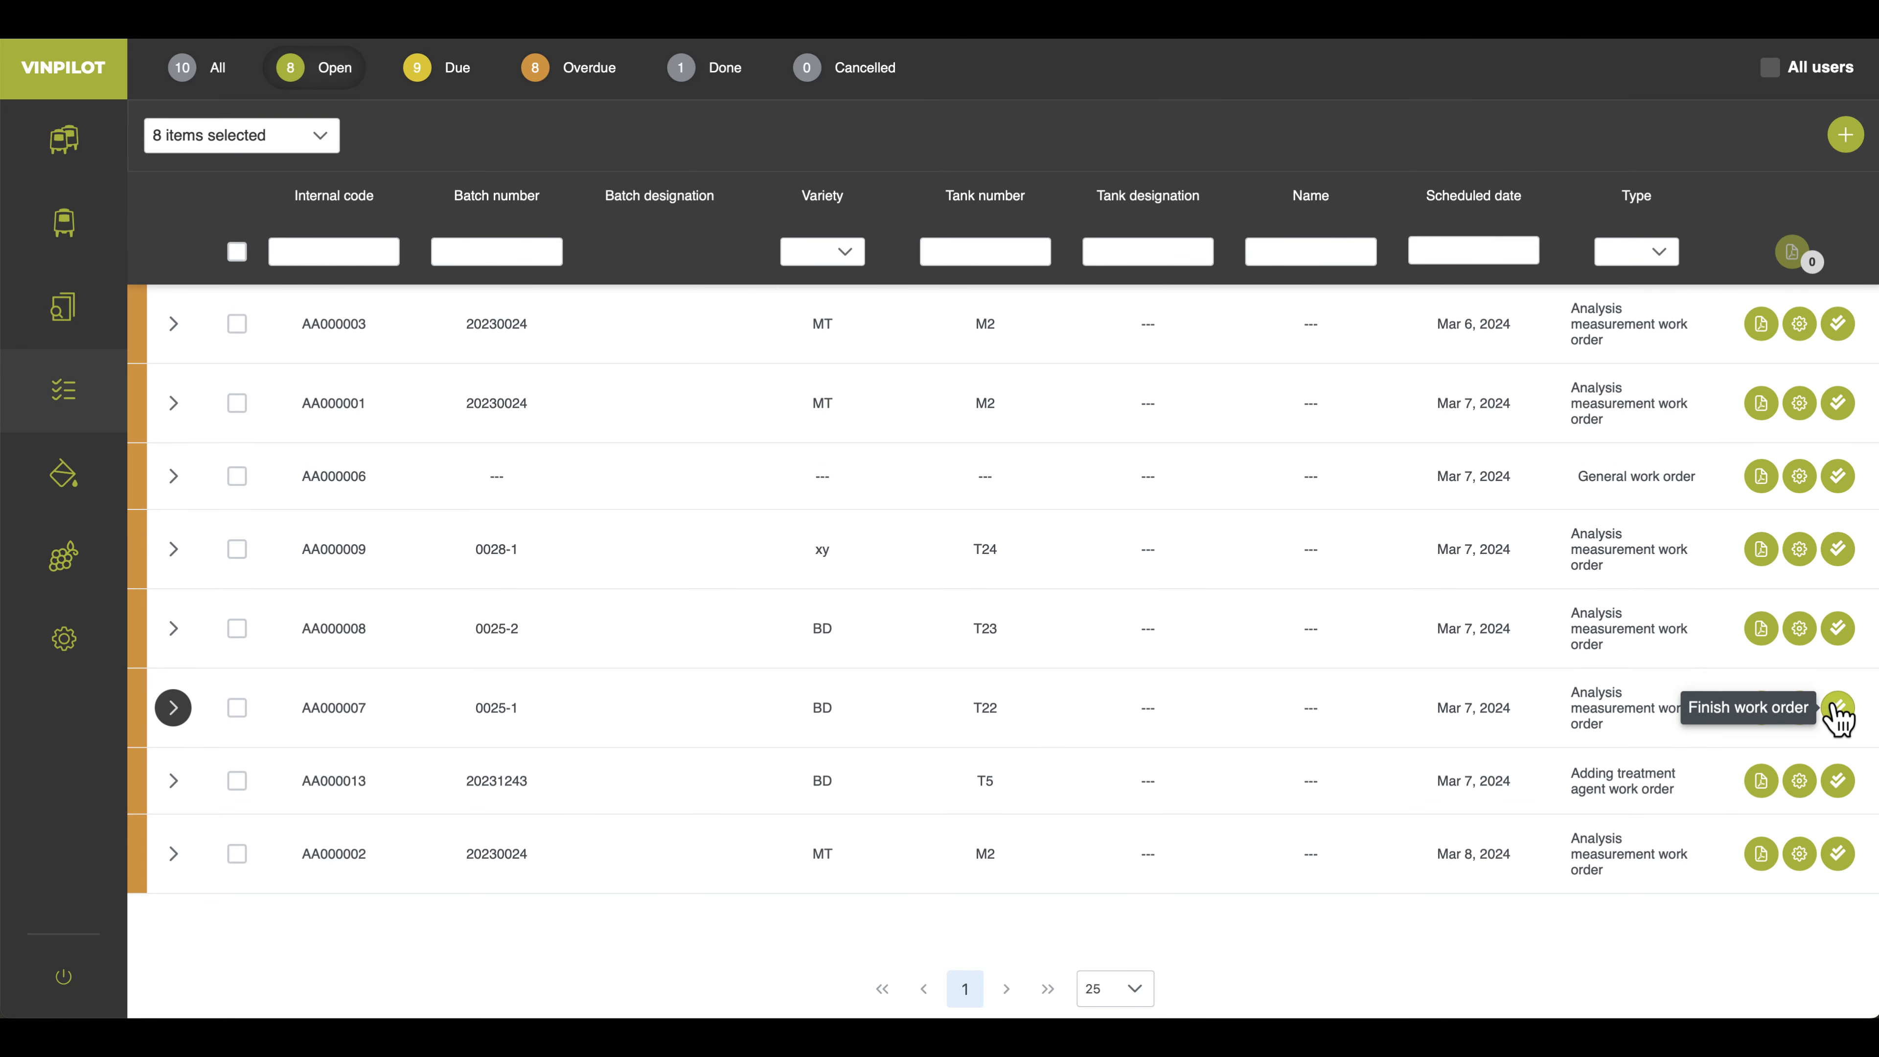
Check the treatment agents' current amounts in the finish form of the Winemaker's work order for batch 20230104 and in the treatment agent list
left_click(121, 168)
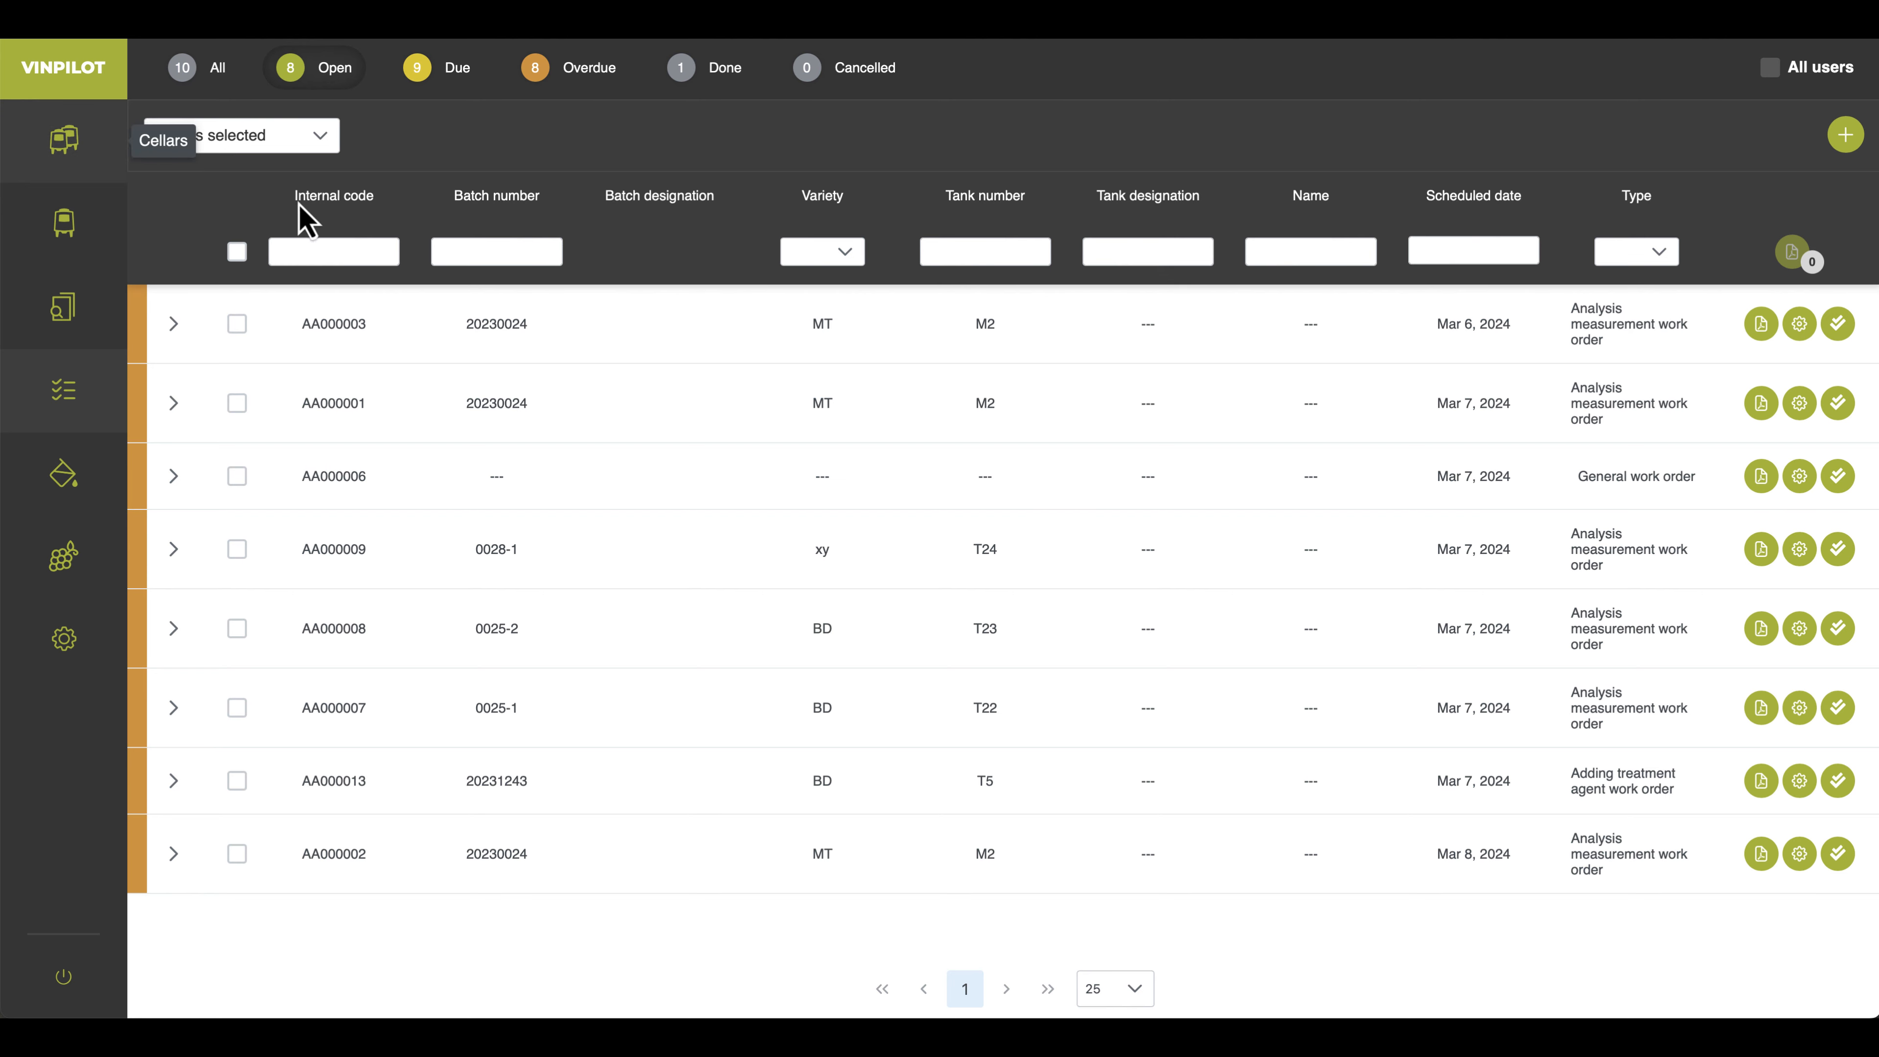
left_click(211, 207)
scroll(700, 533, "down", 15)
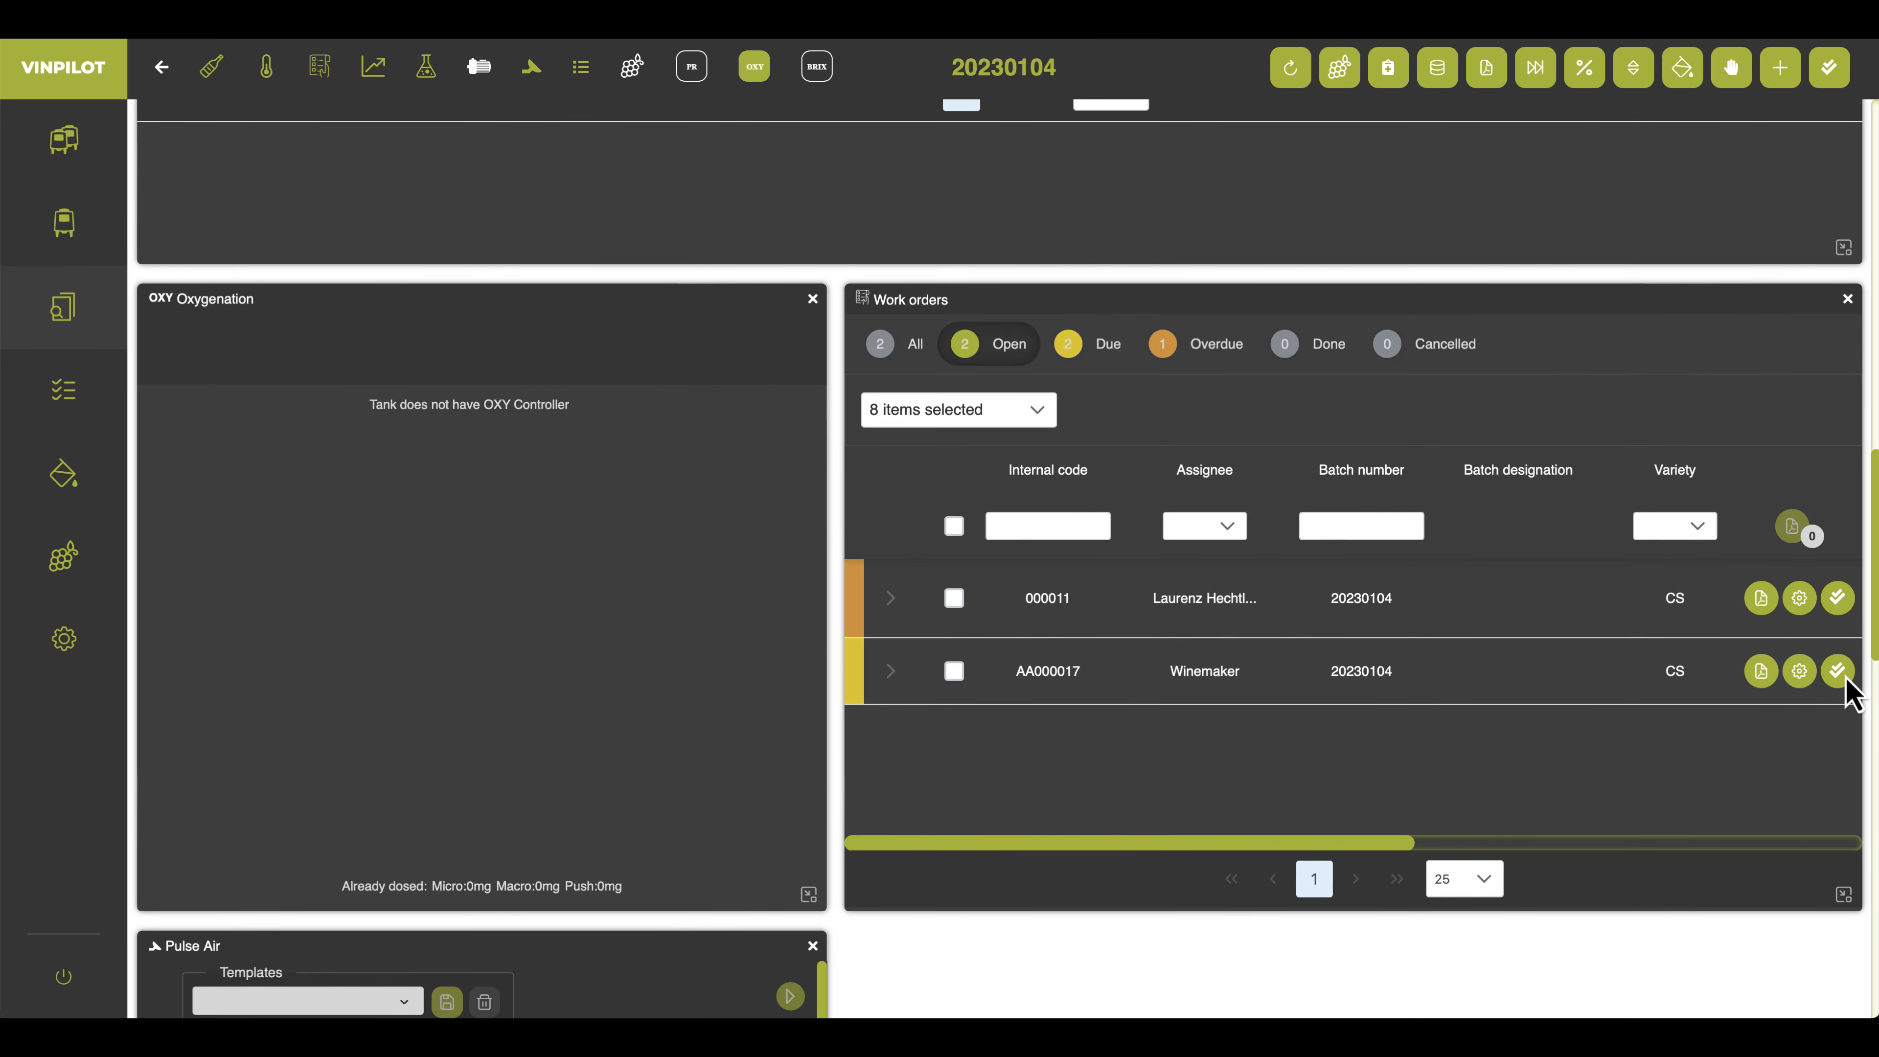
left_click(1838, 670)
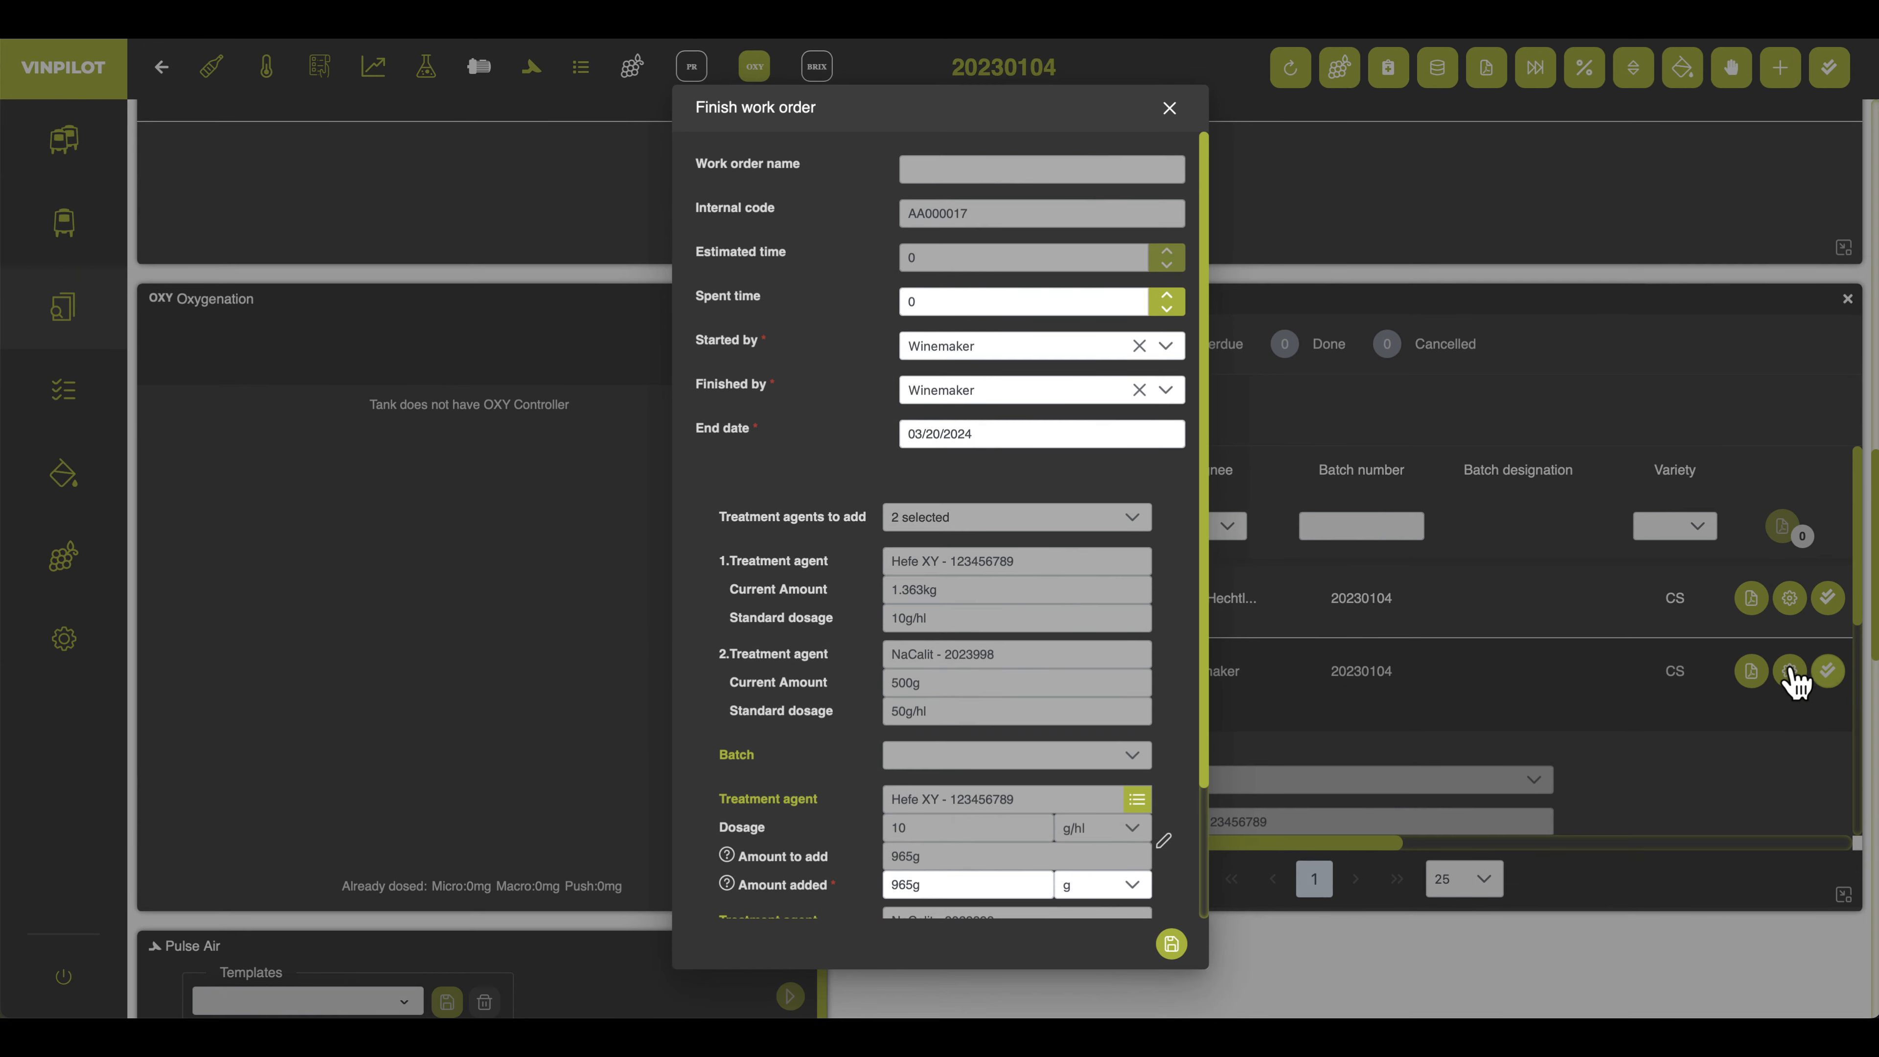
scroll(895, 640, "down", 3)
double_click(901, 526)
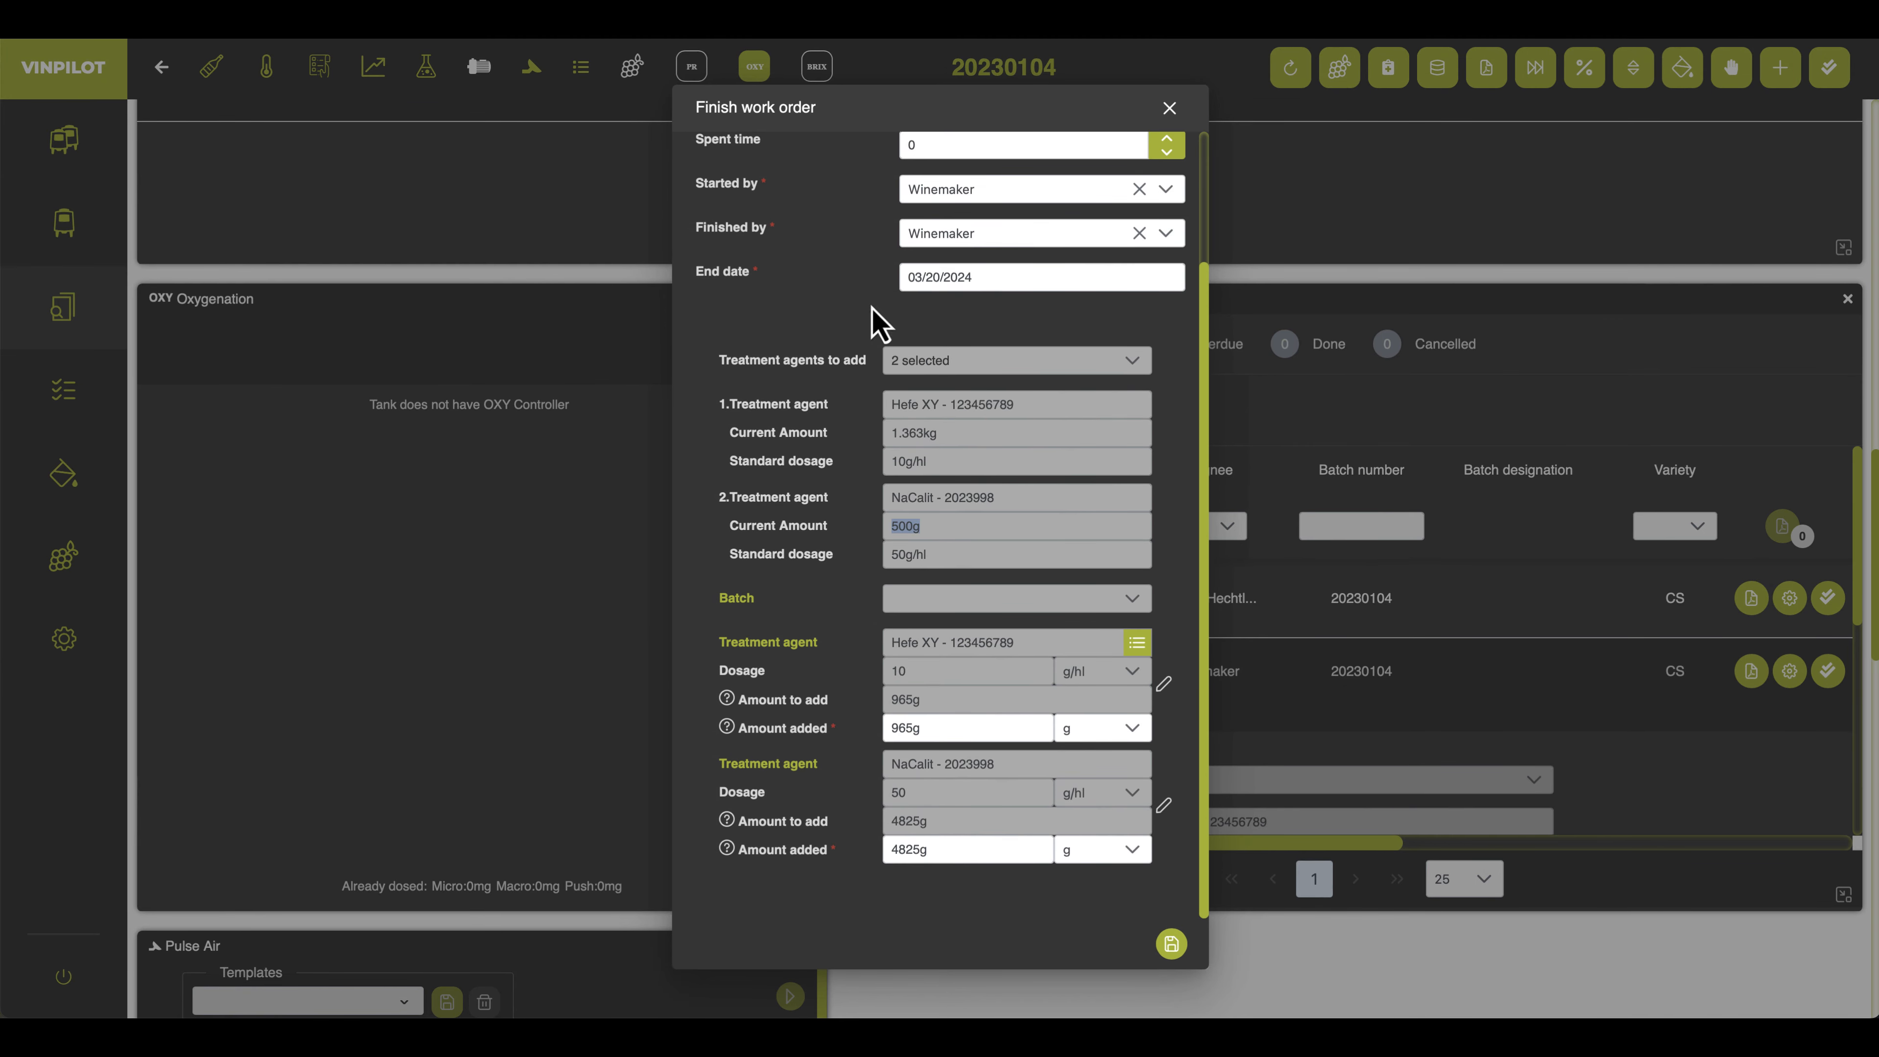
left_click(1169, 108)
left_click(67, 480)
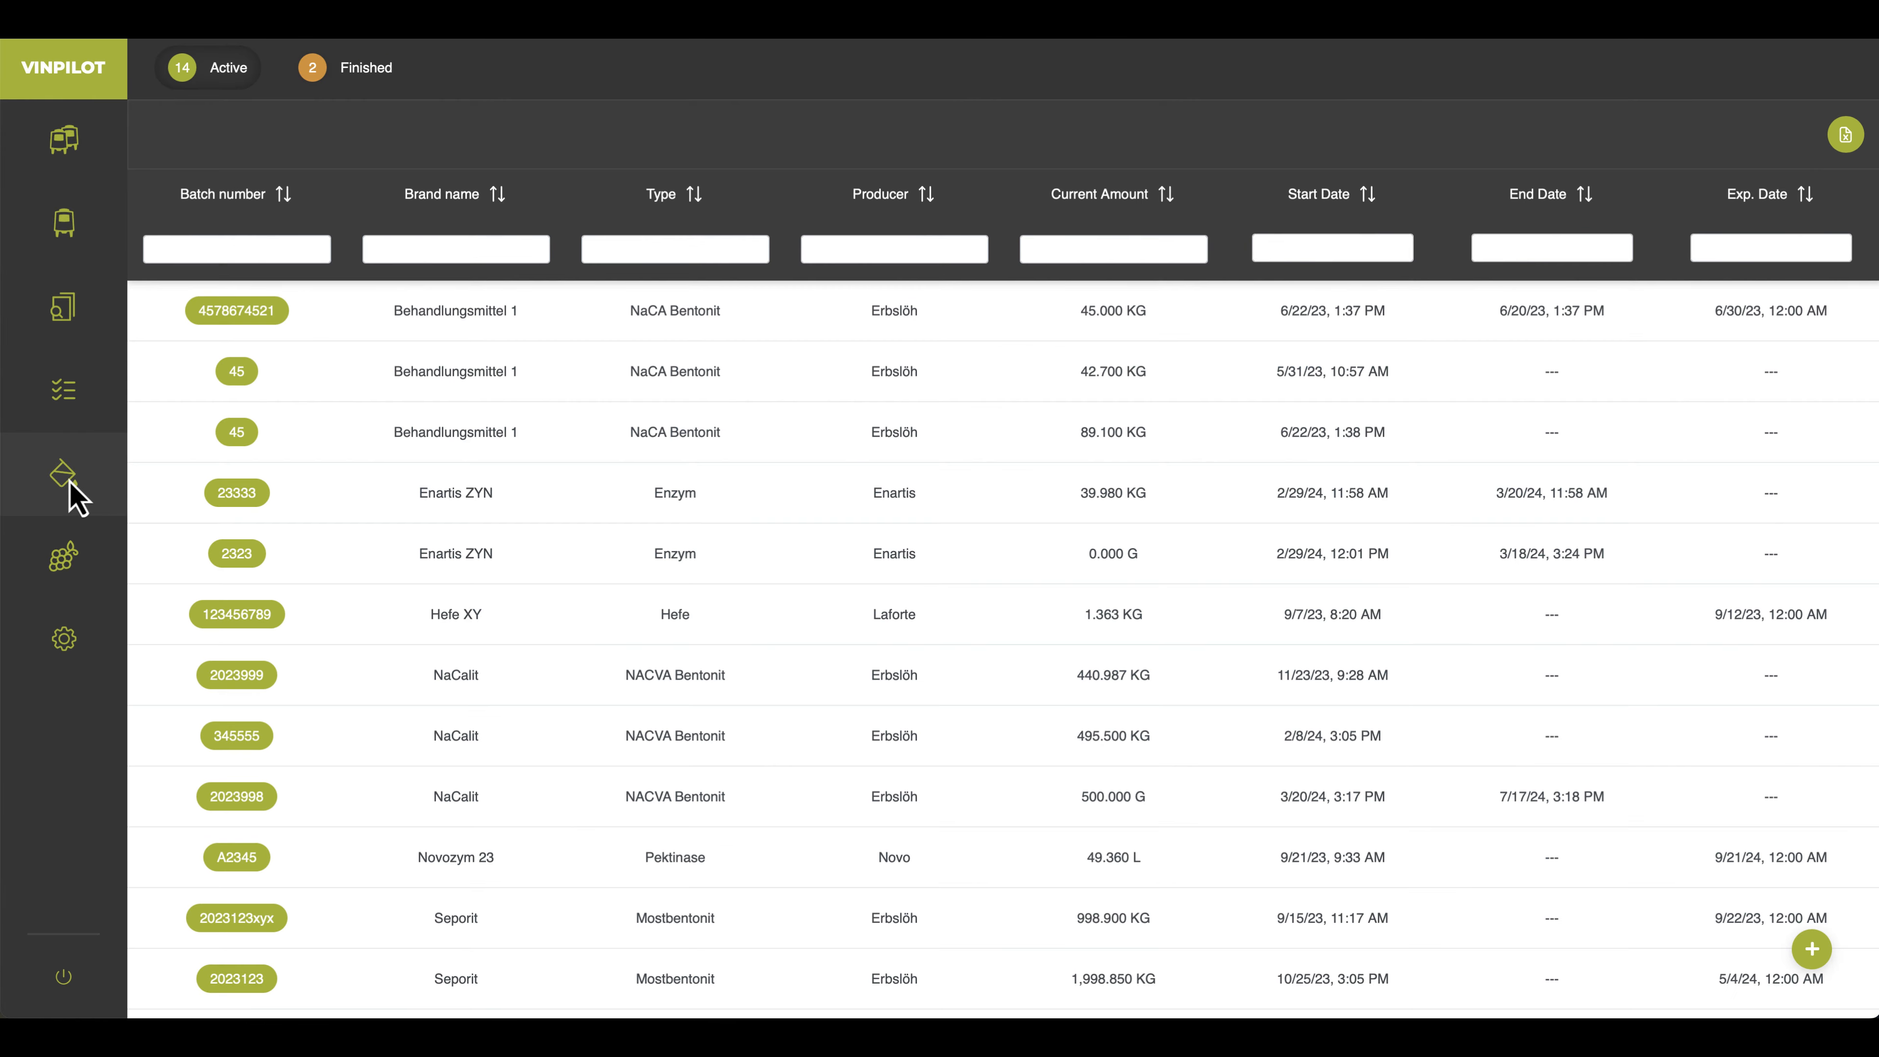
scroll(628, 740, "down", 1)
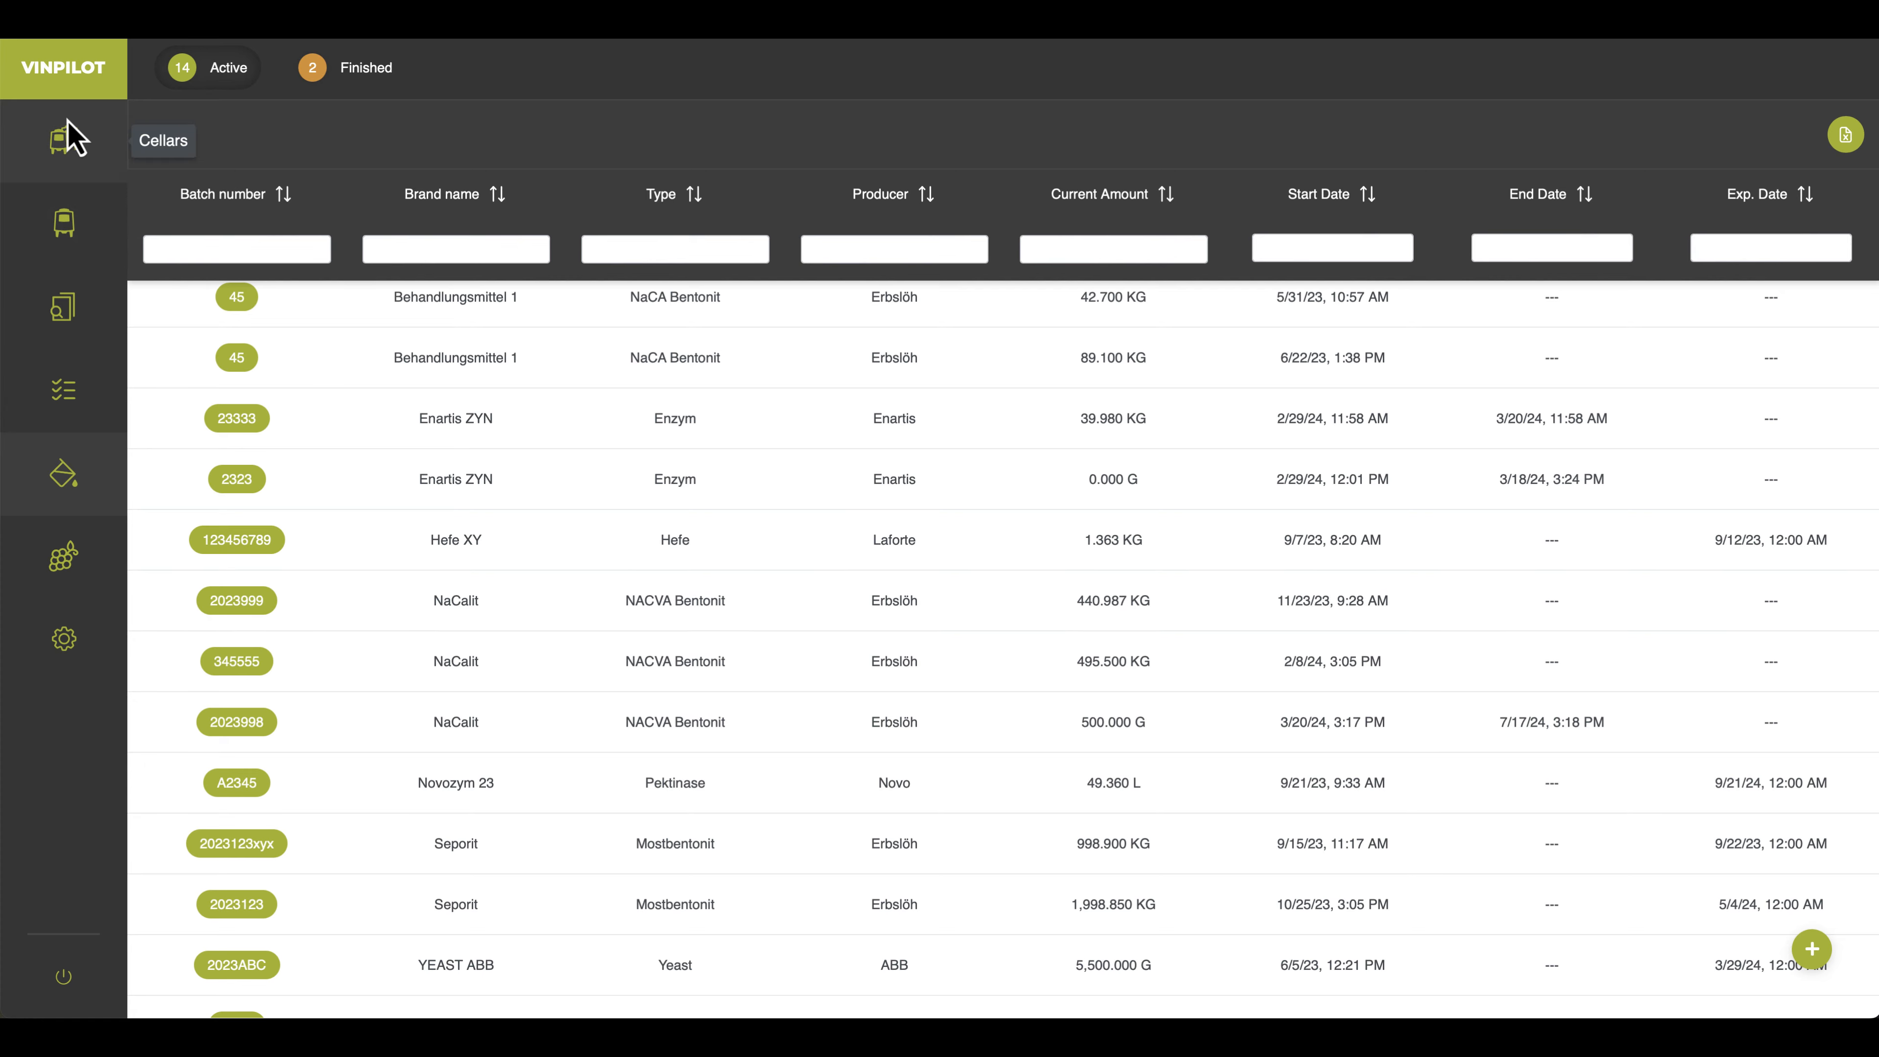
Reopen the batch in tank T 1 and open the finish form of its treatment agent work order assigned to Winemaker
left_click(68, 136)
left_click(214, 231)
scroll(1225, 725, "down", 10)
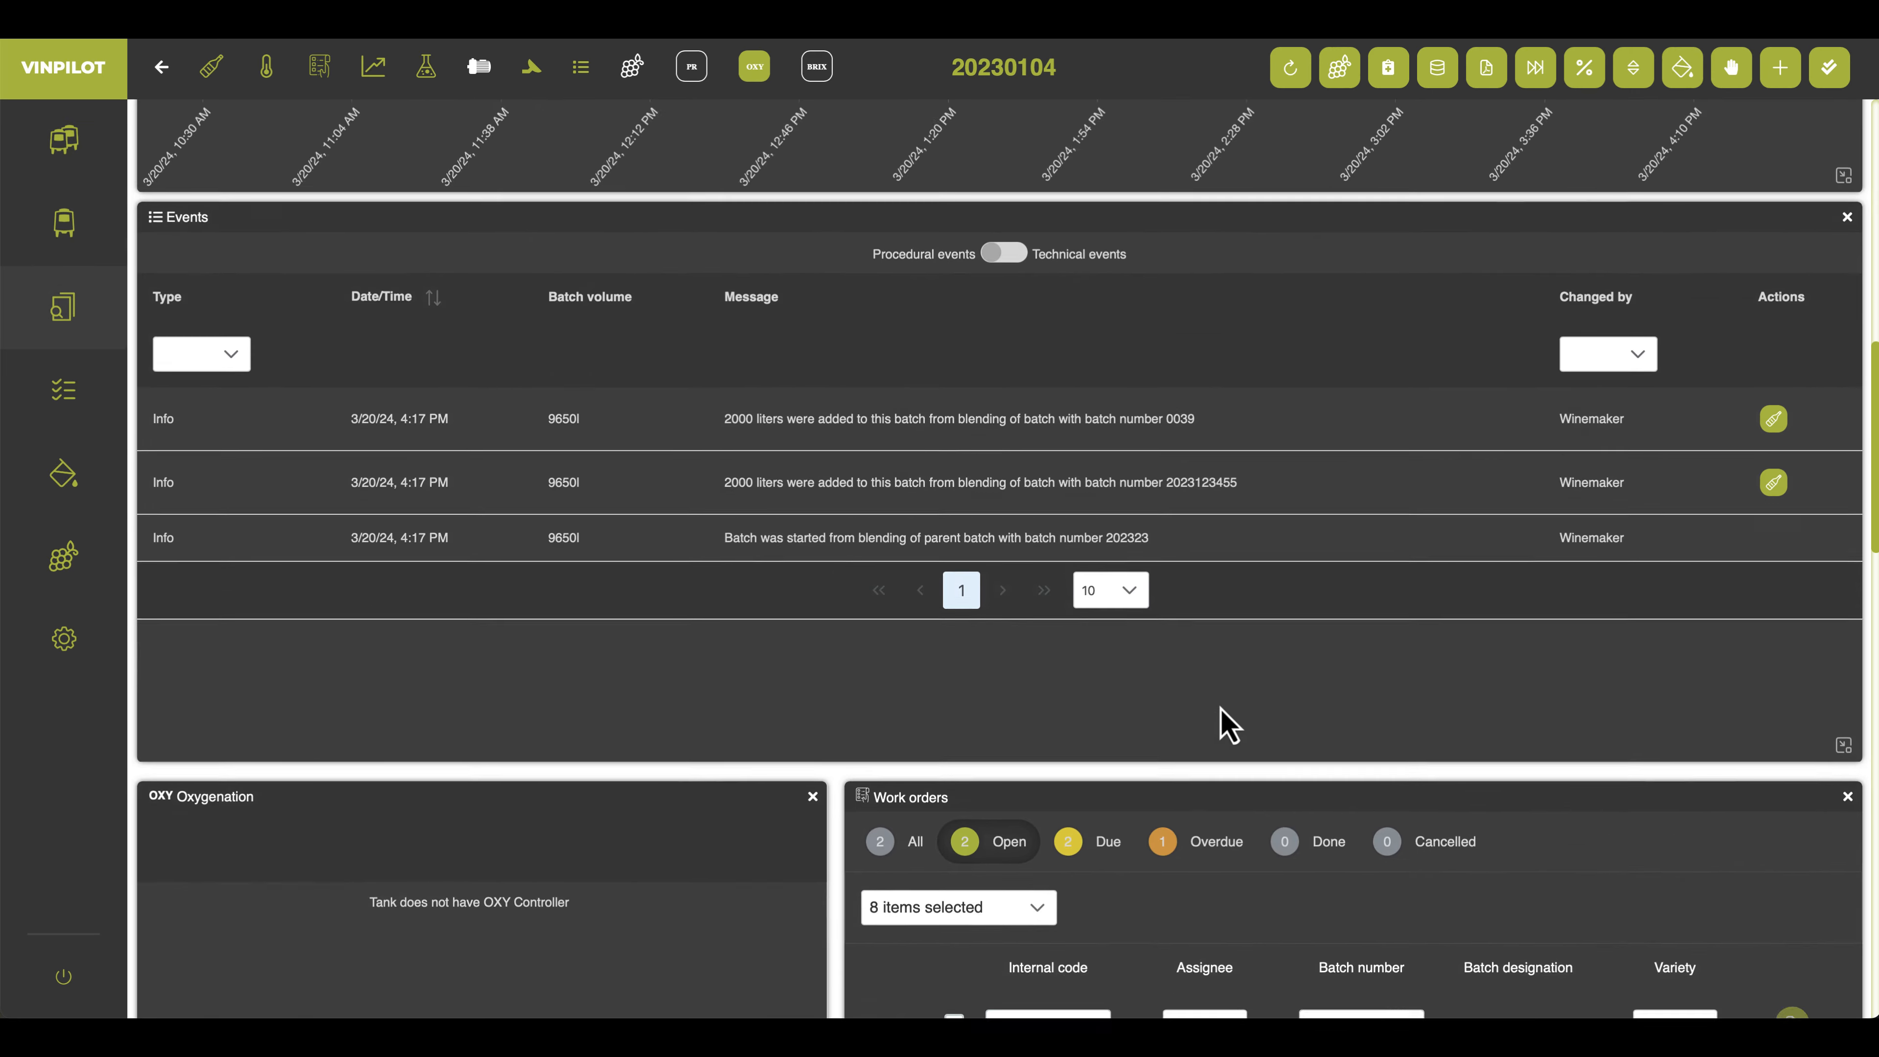
scroll(1205, 740, "down", 2)
left_click(1830, 814)
scroll(1007, 692, "down", 3)
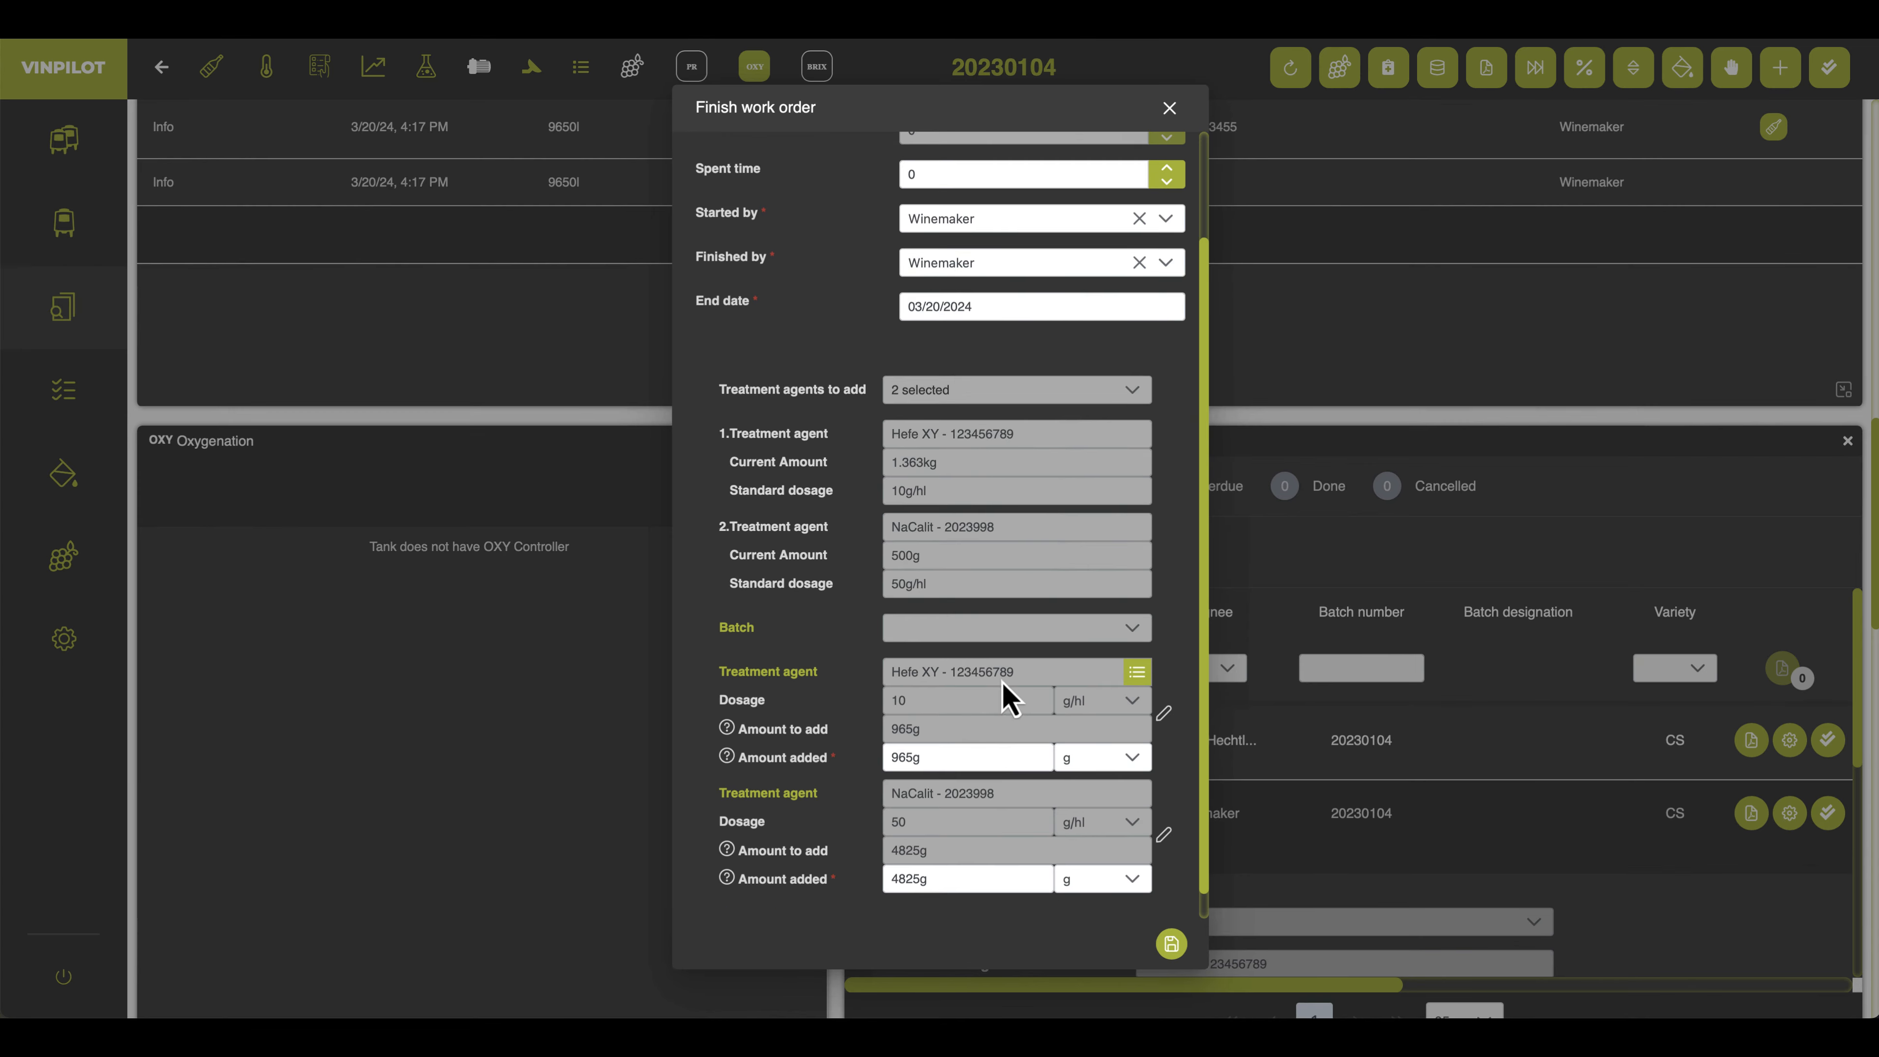
Add NaCalit - 2023999 as an alternative to treatment agent NaCalit - 2023998 with an amount added of 4825 g
left_click(1168, 806)
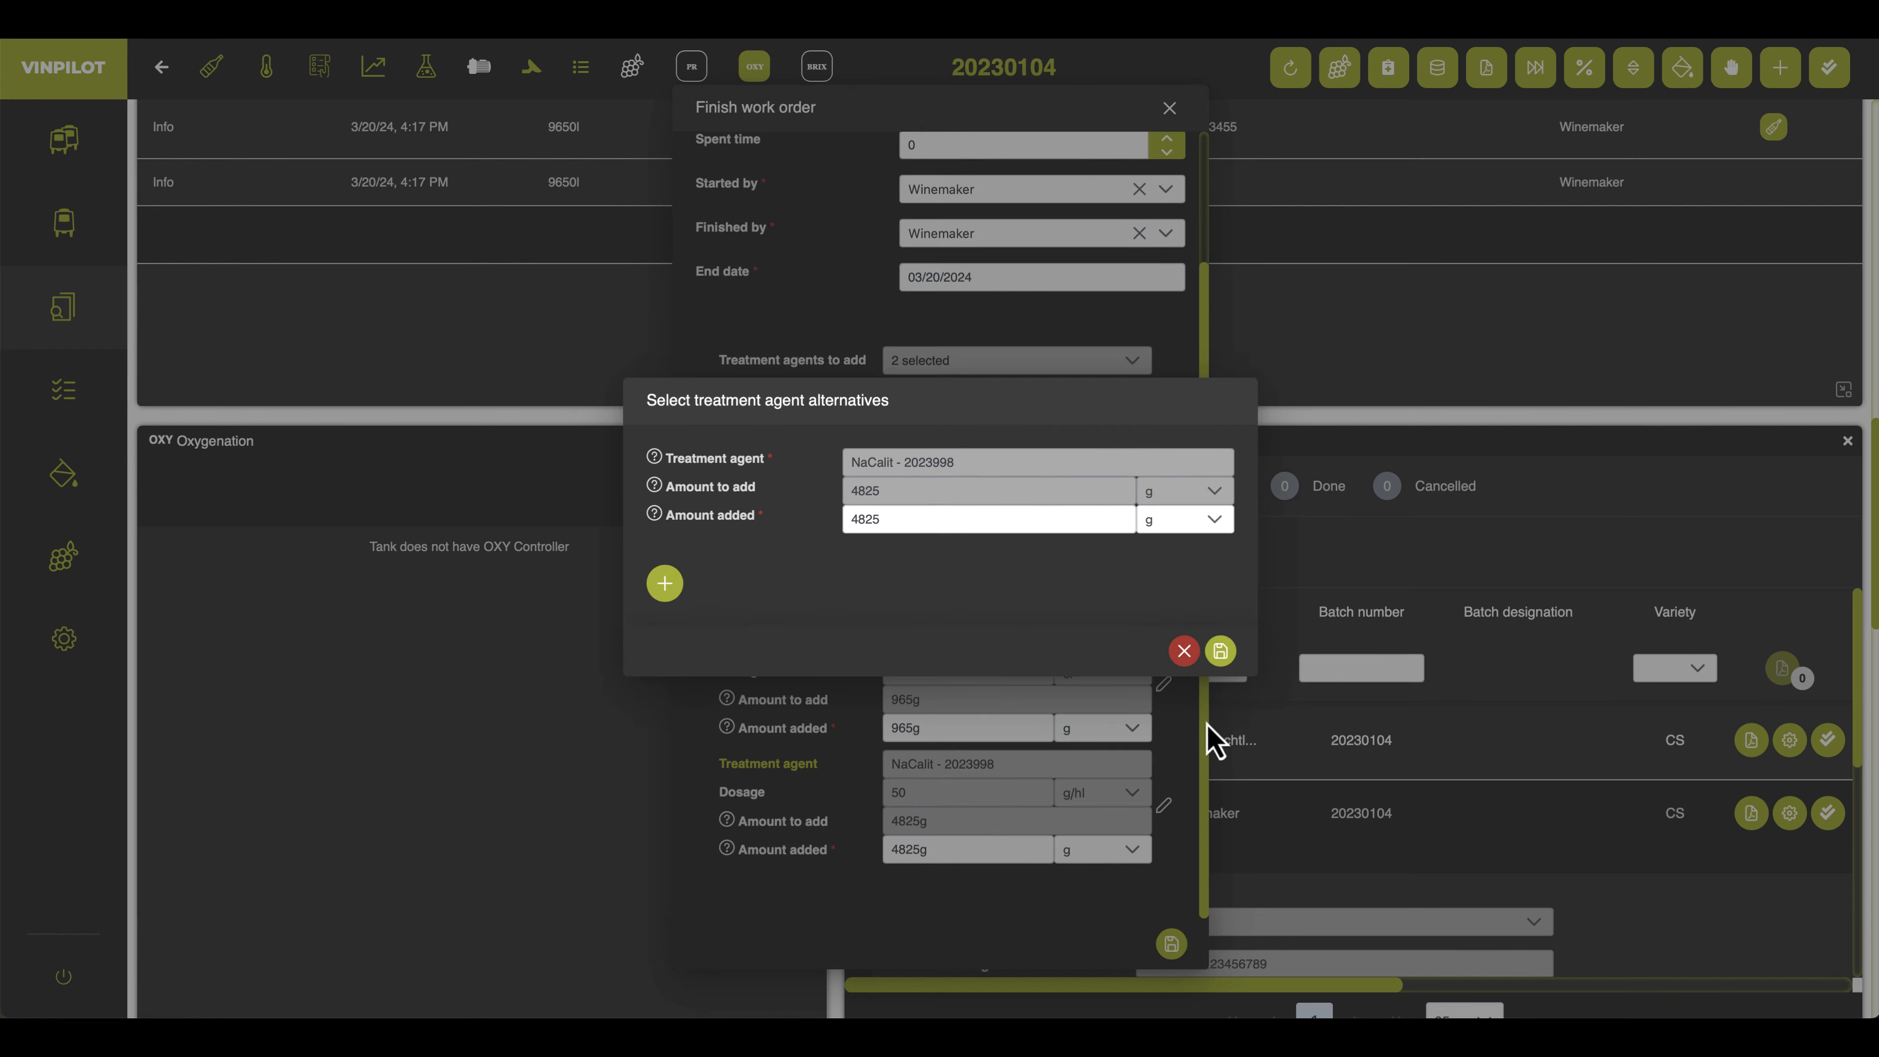
left_click(665, 585)
left_click(1015, 527)
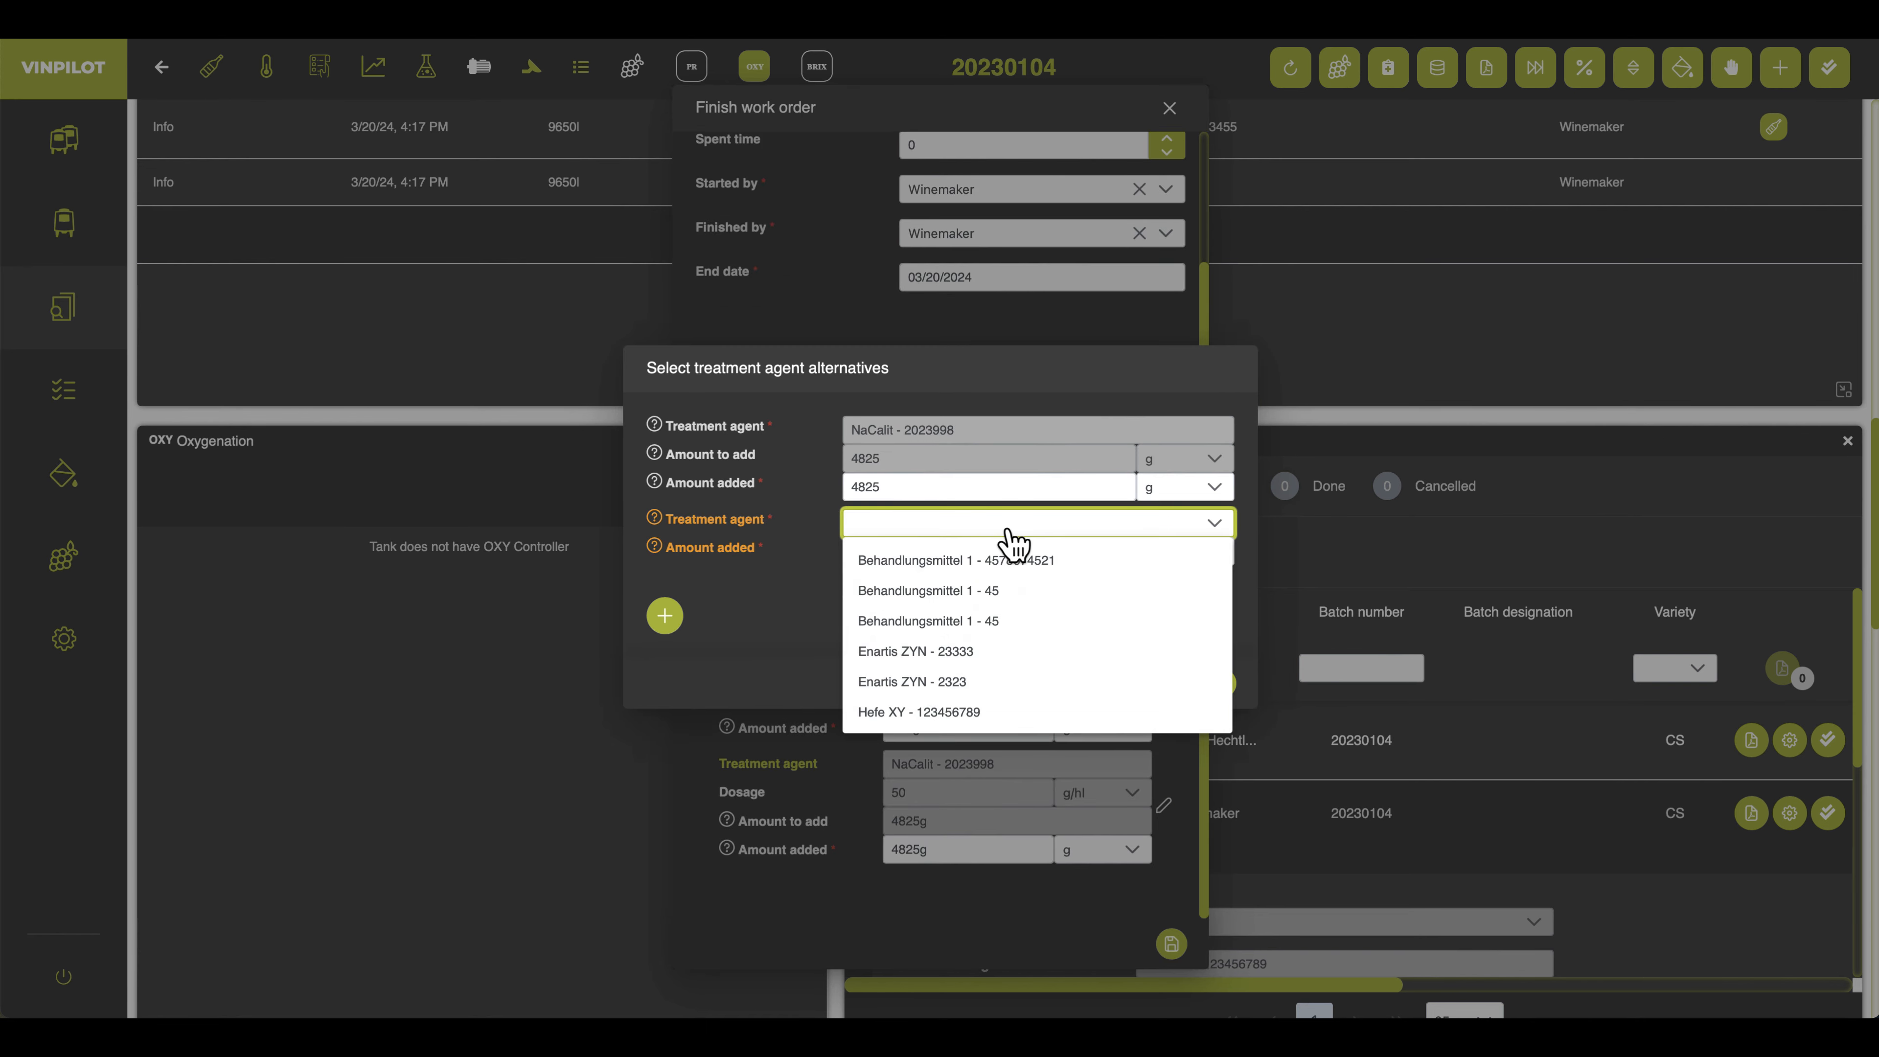
left_click(892, 652)
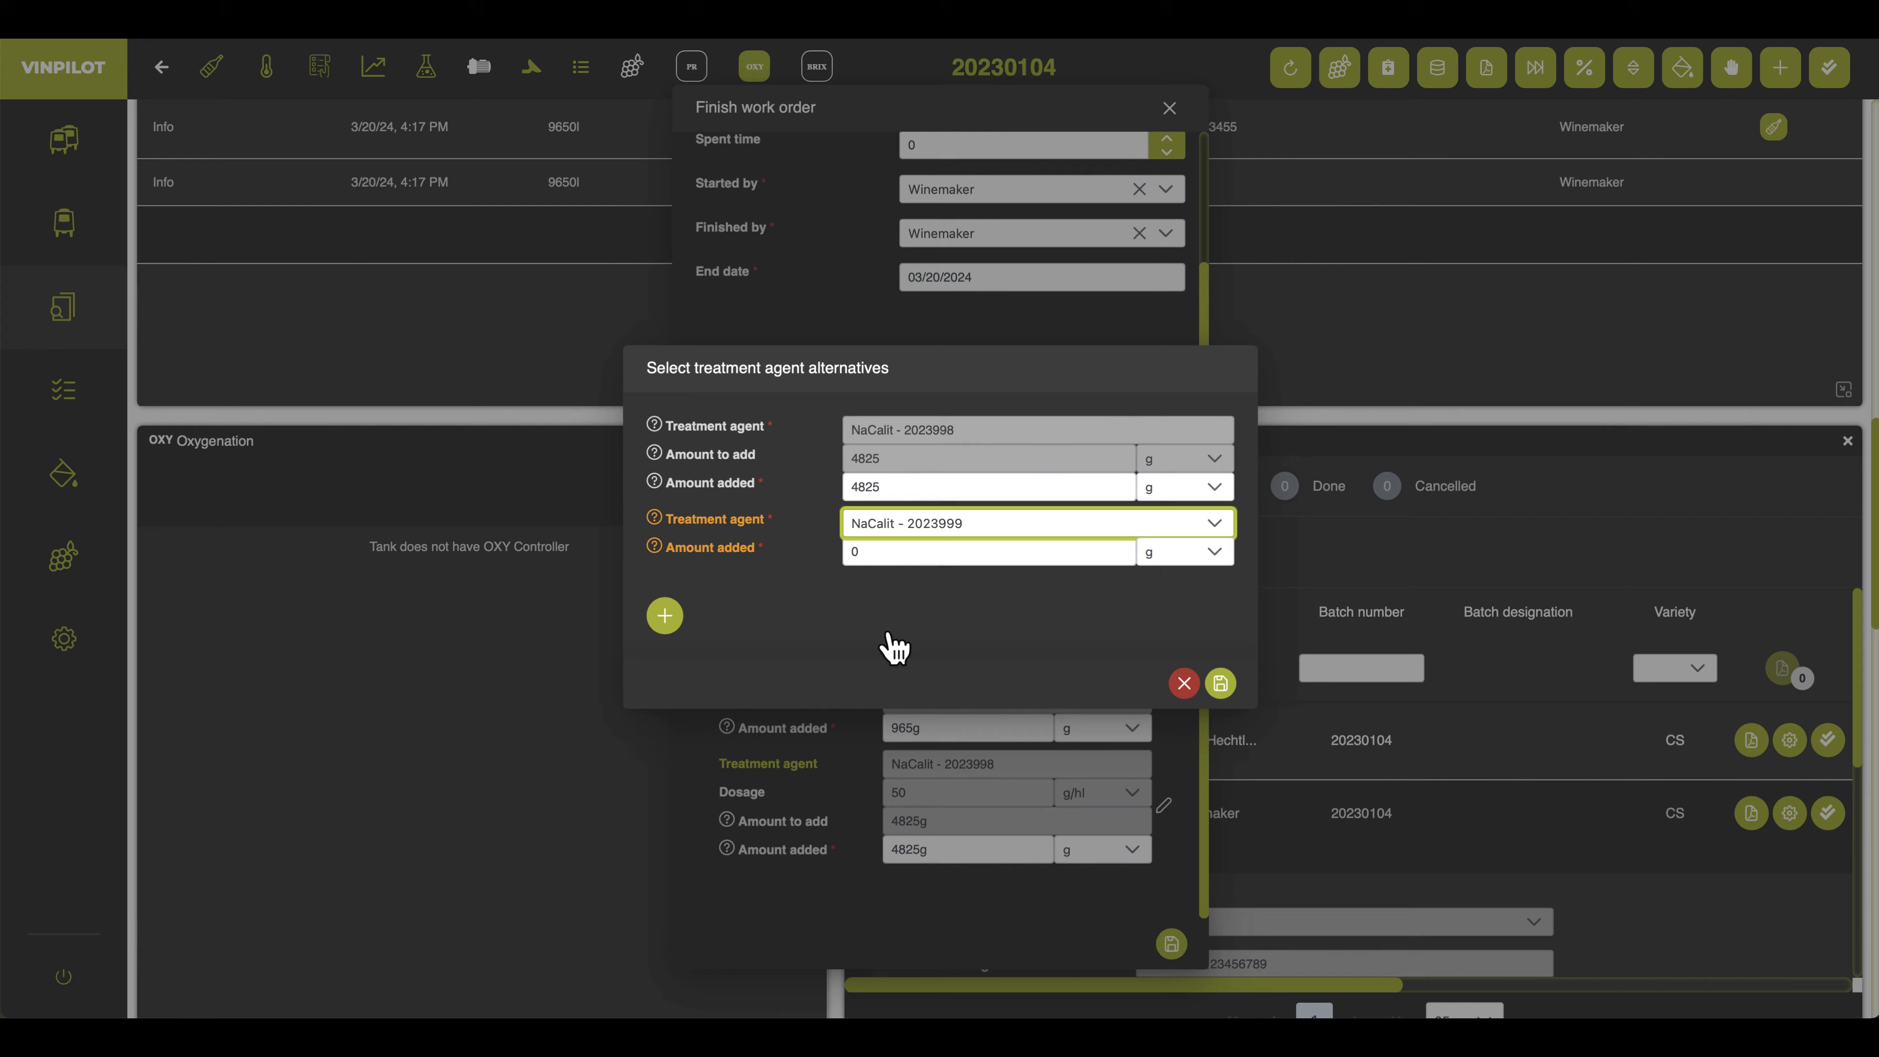
left_click(897, 555)
type("4825")
Set the amounts added to 500 g of NaCalit - 2023998 and 3425 g of NaCalit - 2023999, and finish the work order
left_click(906, 487)
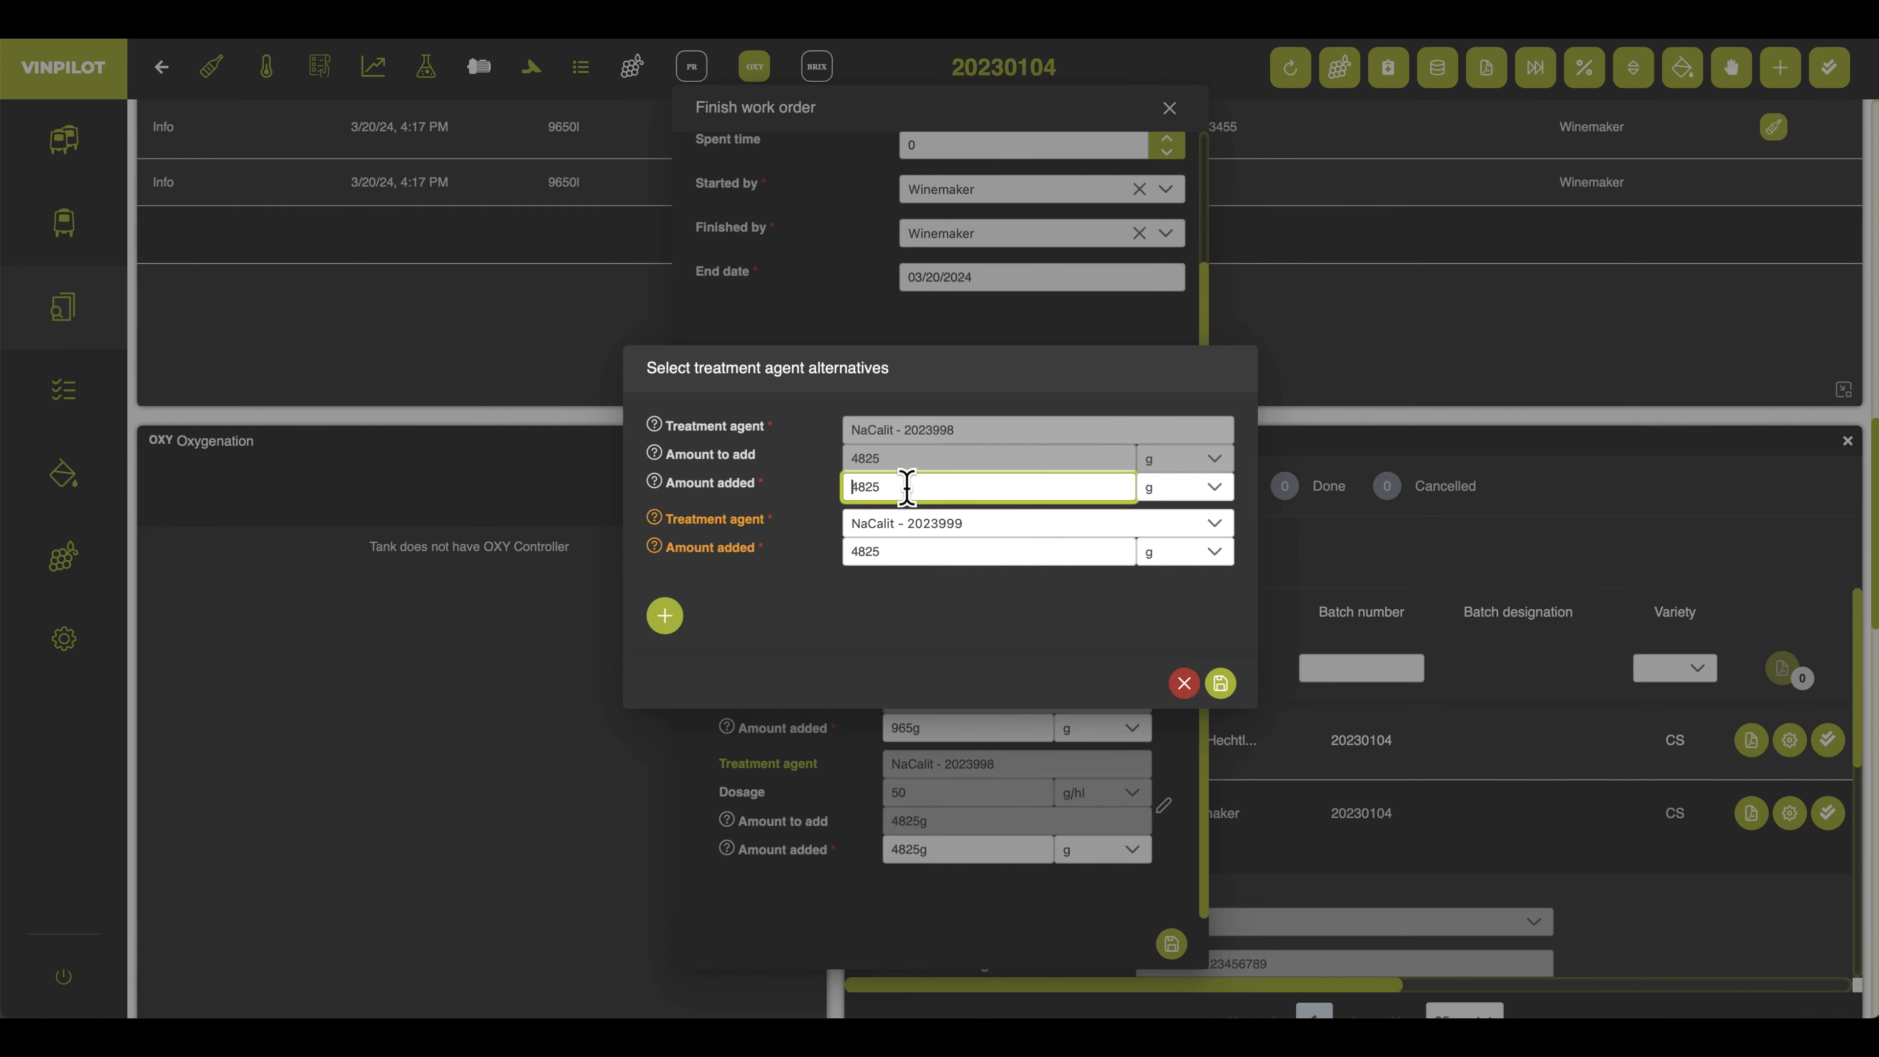
type("0")
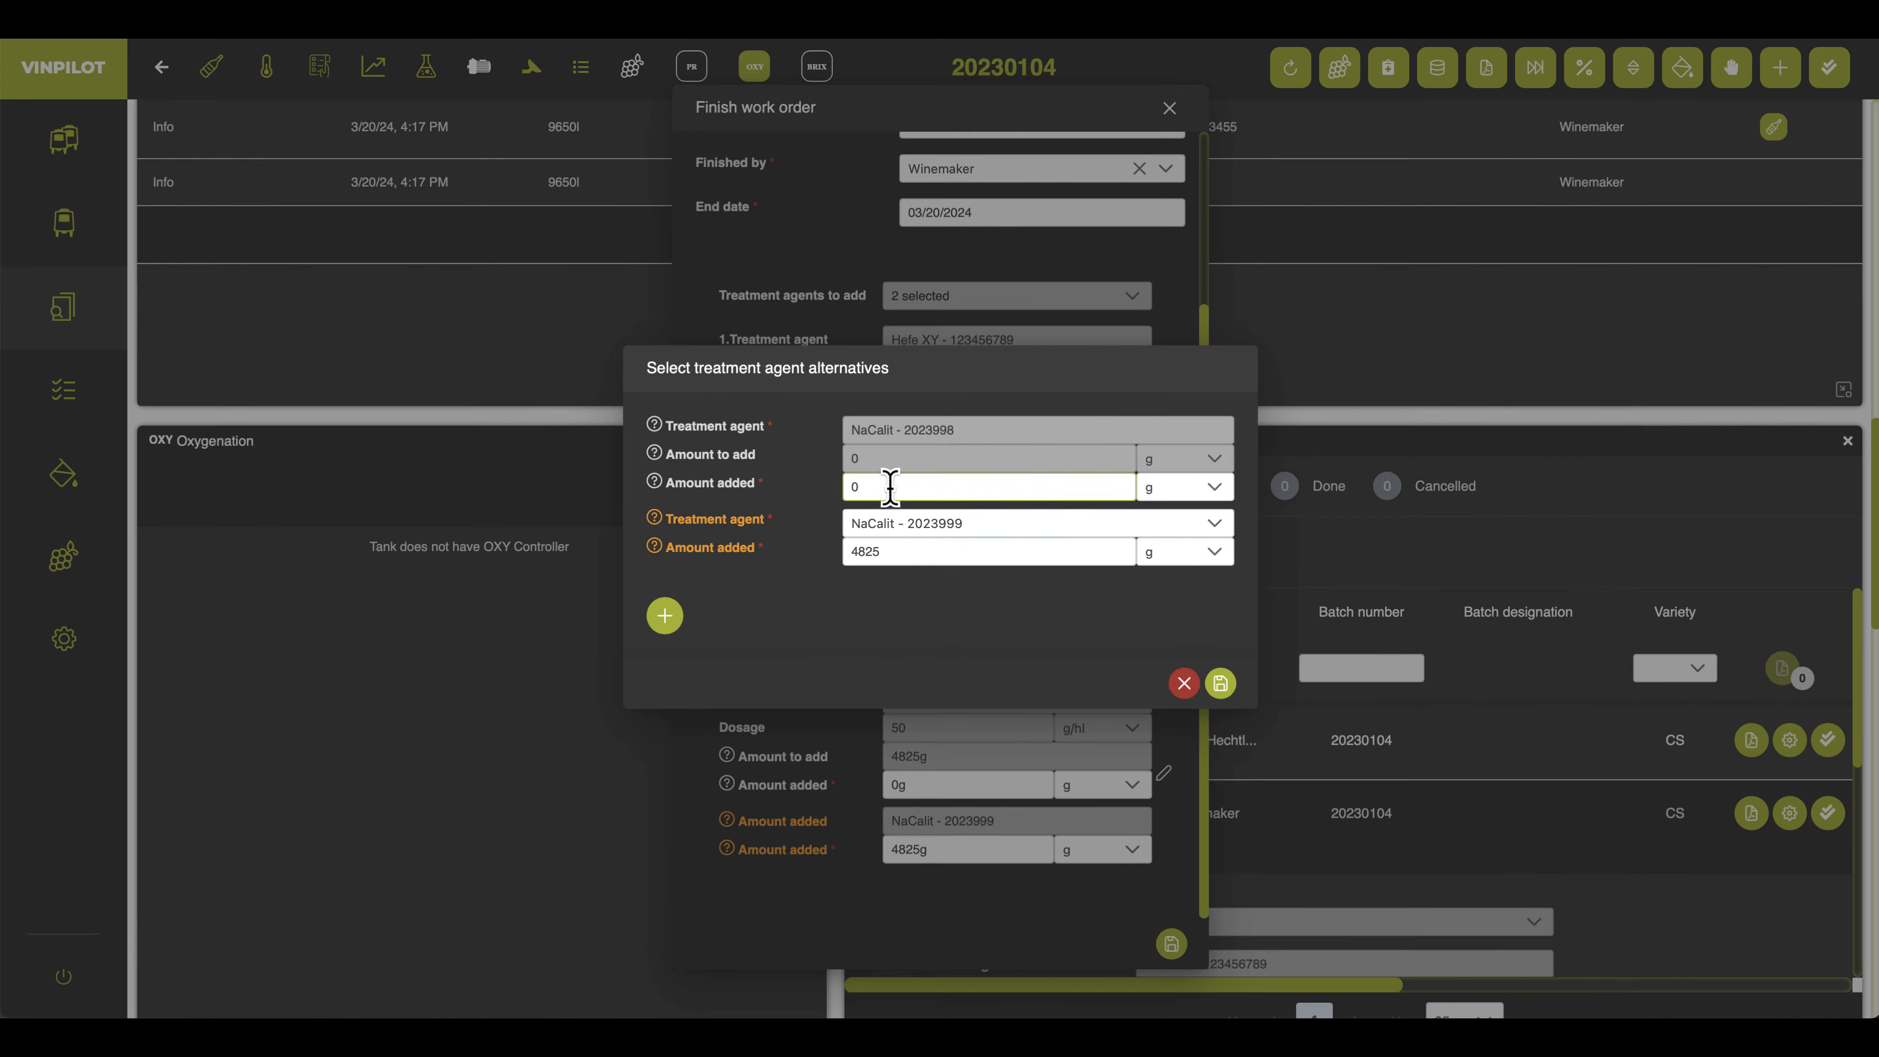
left_click(810, 501)
left_click(851, 551)
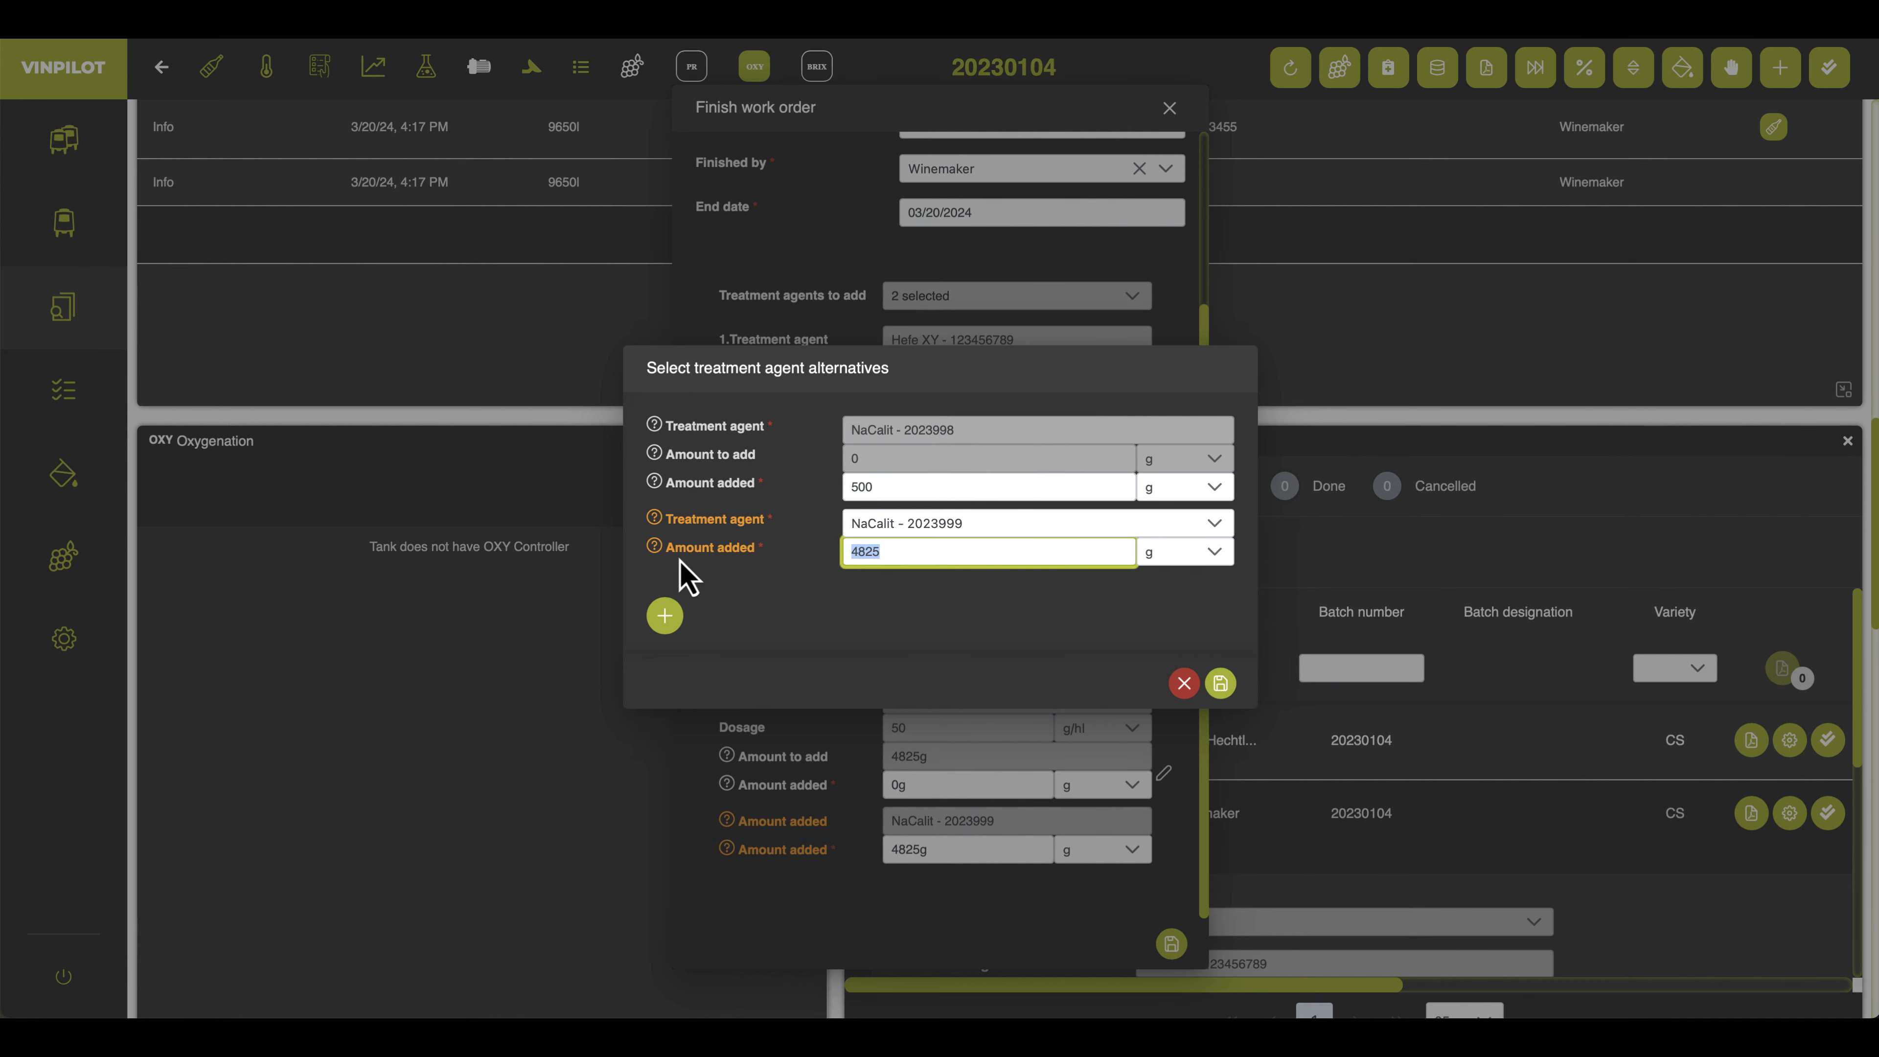
type("3425")
left_click(1220, 683)
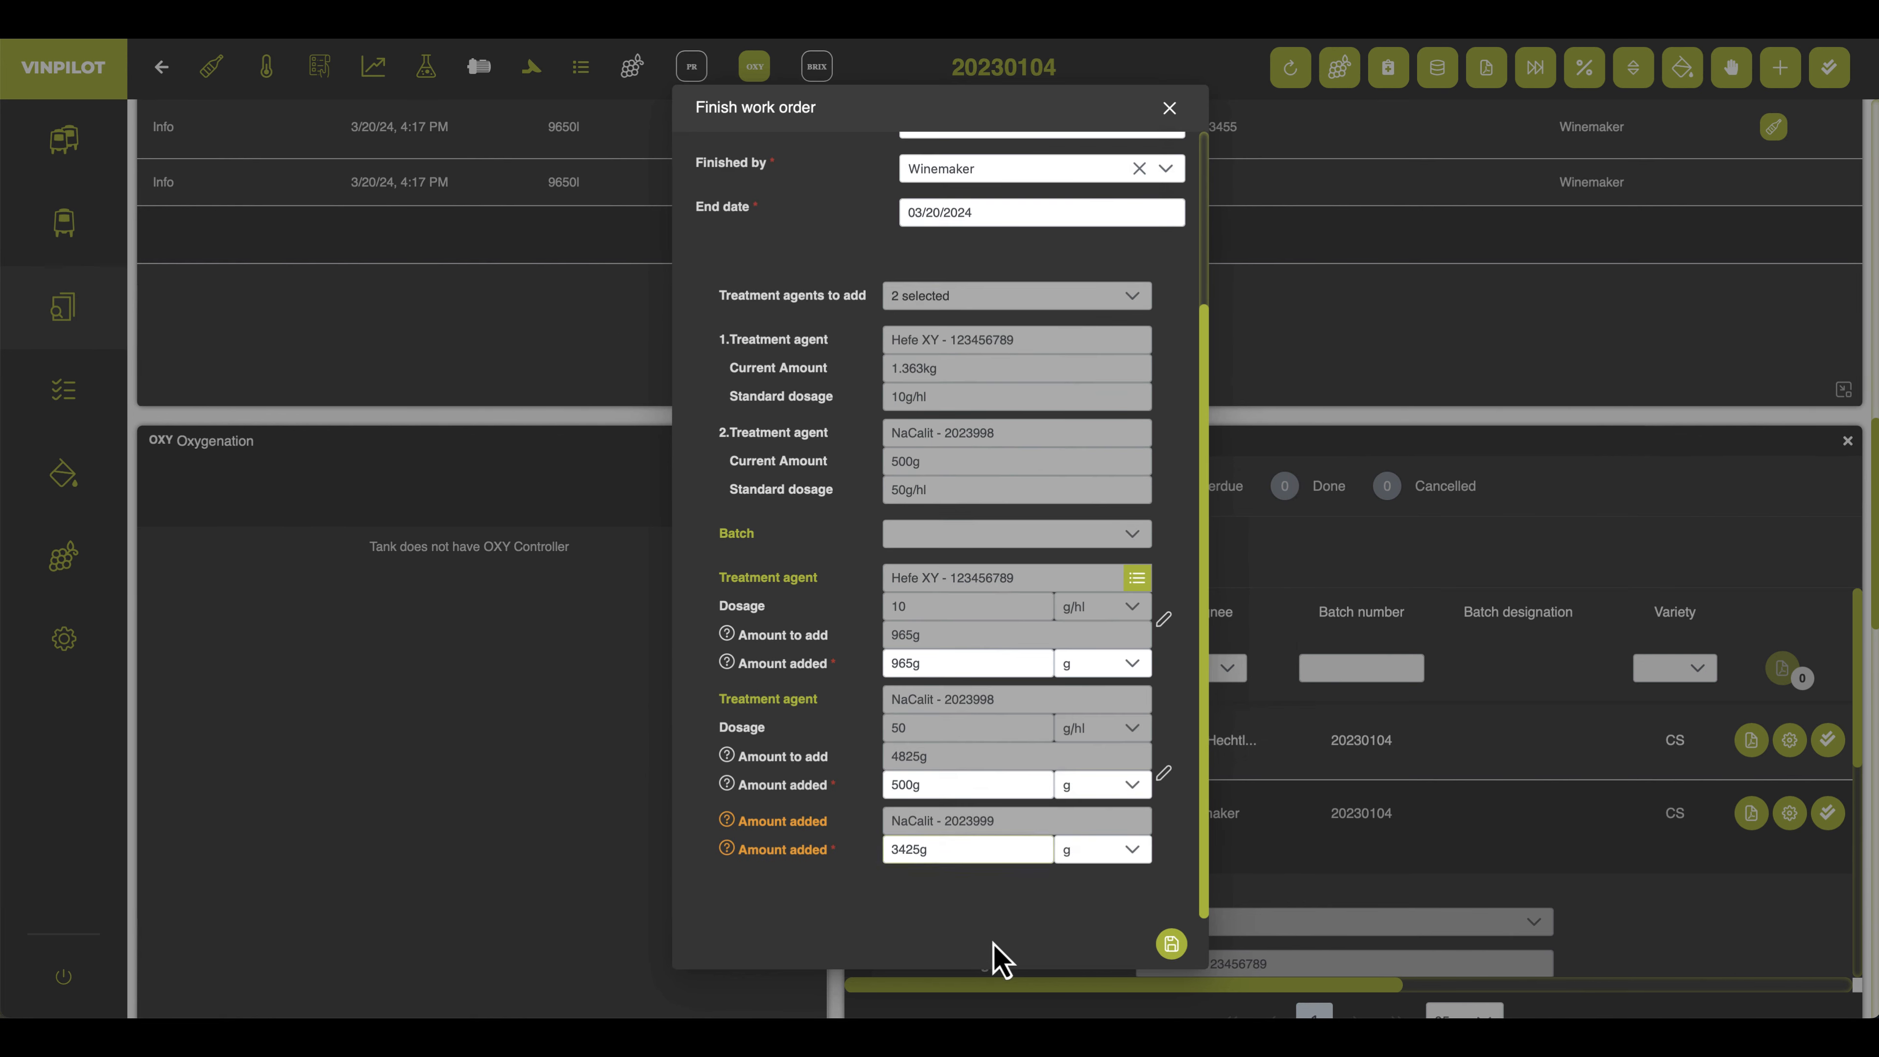
left_click(1176, 951)
left_click(1060, 579)
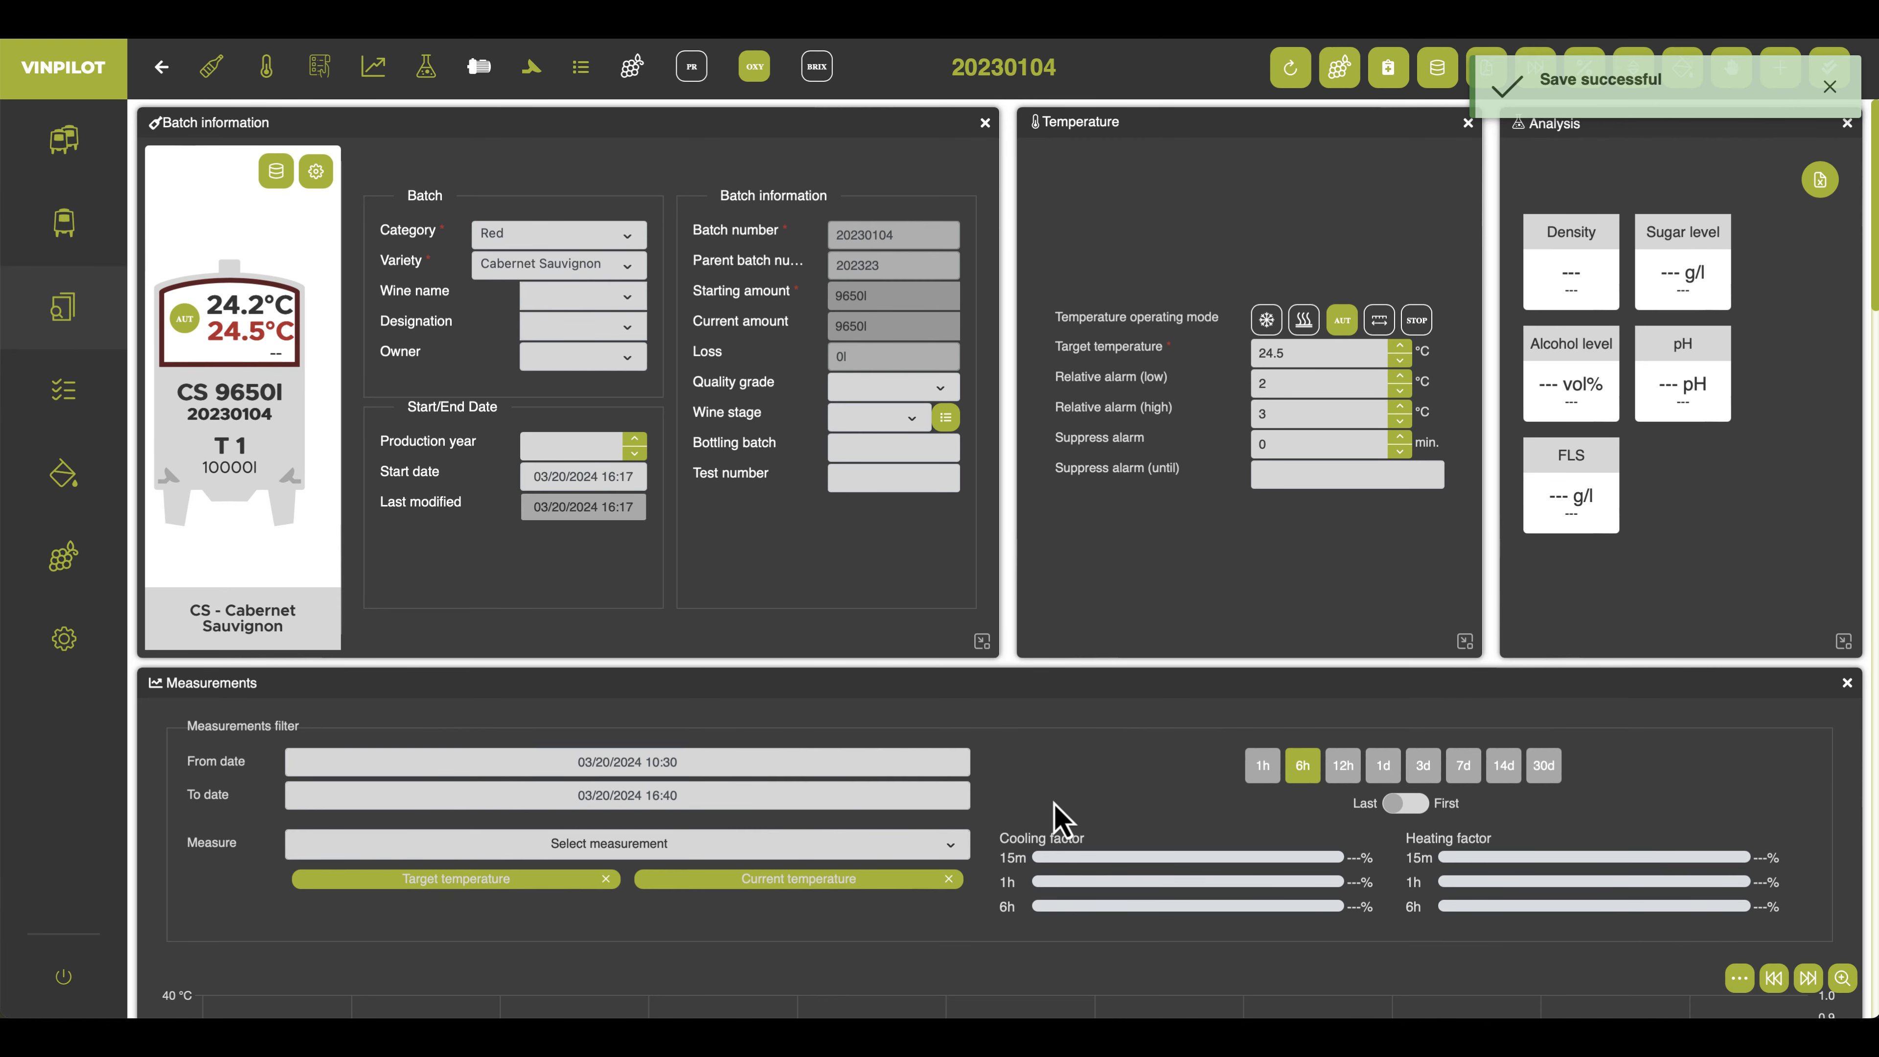
Finish the density analysis work order of batch 202323 with a measured value of 1.01
scroll(1059, 814, "down", 5)
scroll(1063, 815, "down", 5)
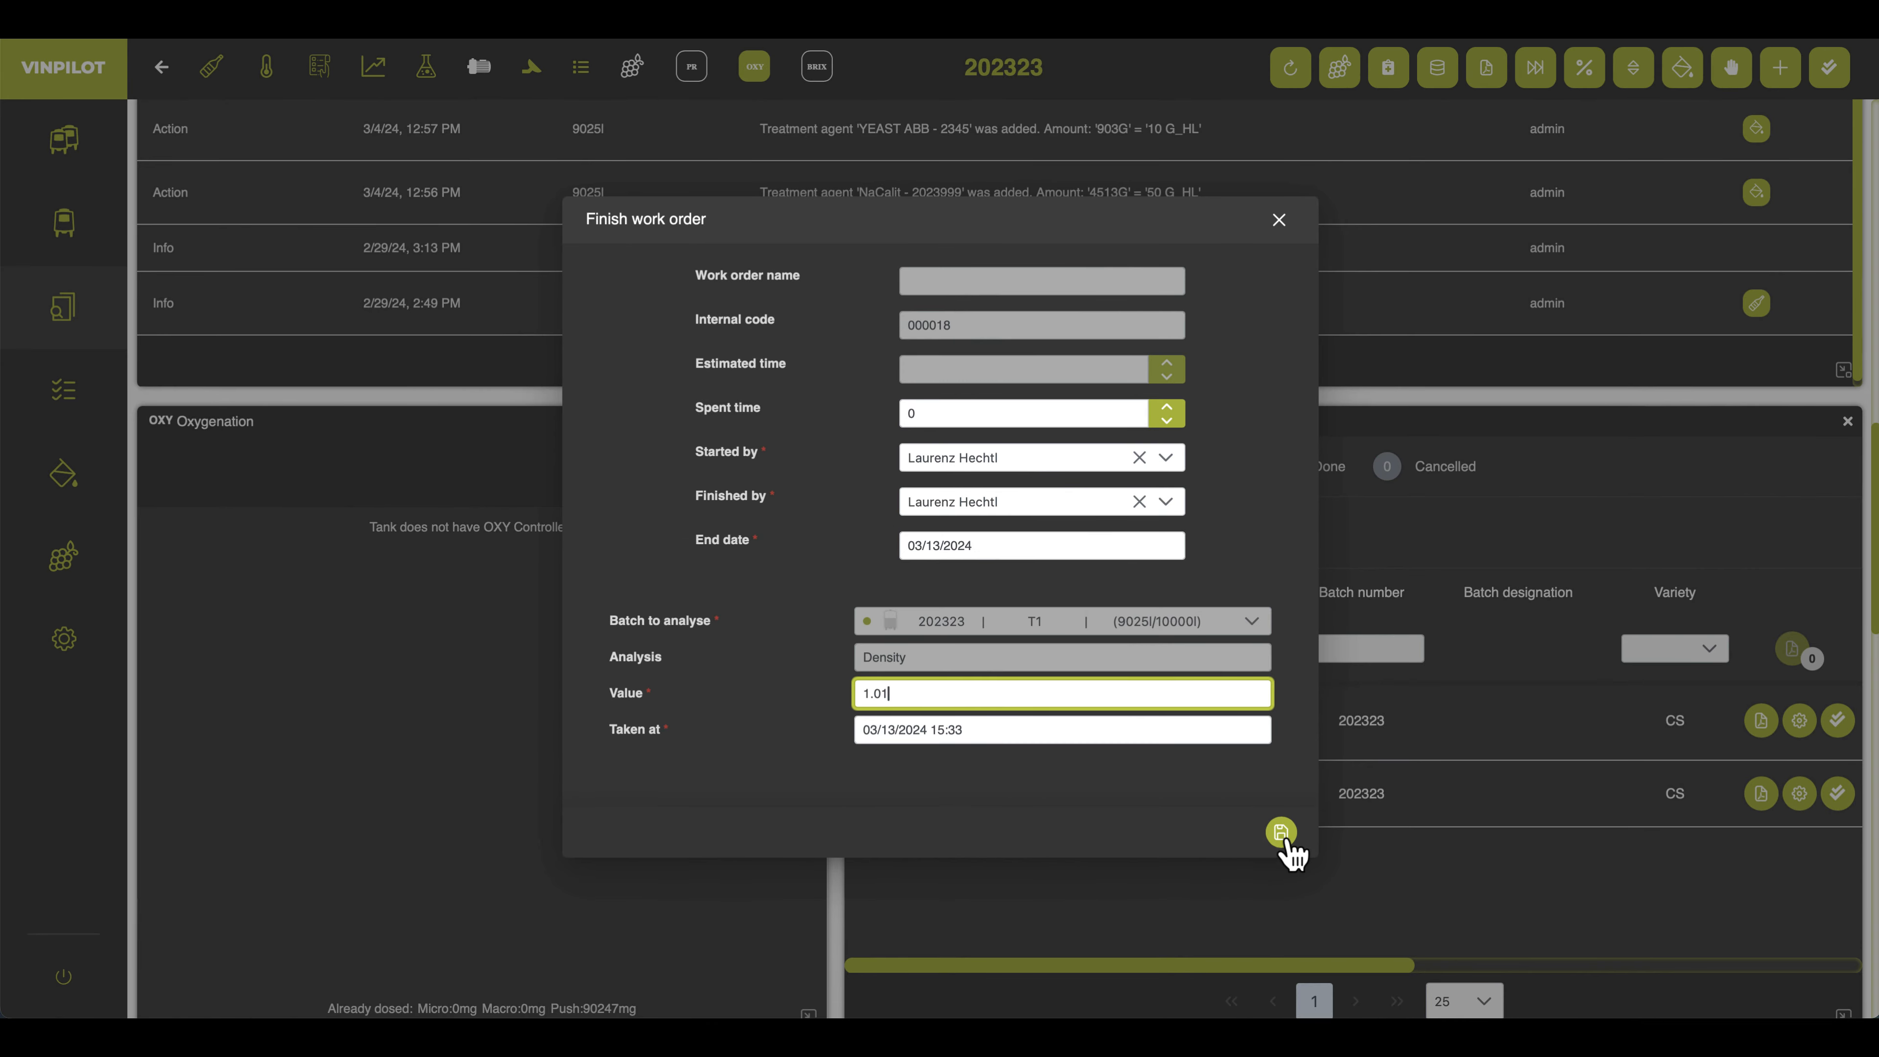
left_click(1284, 835)
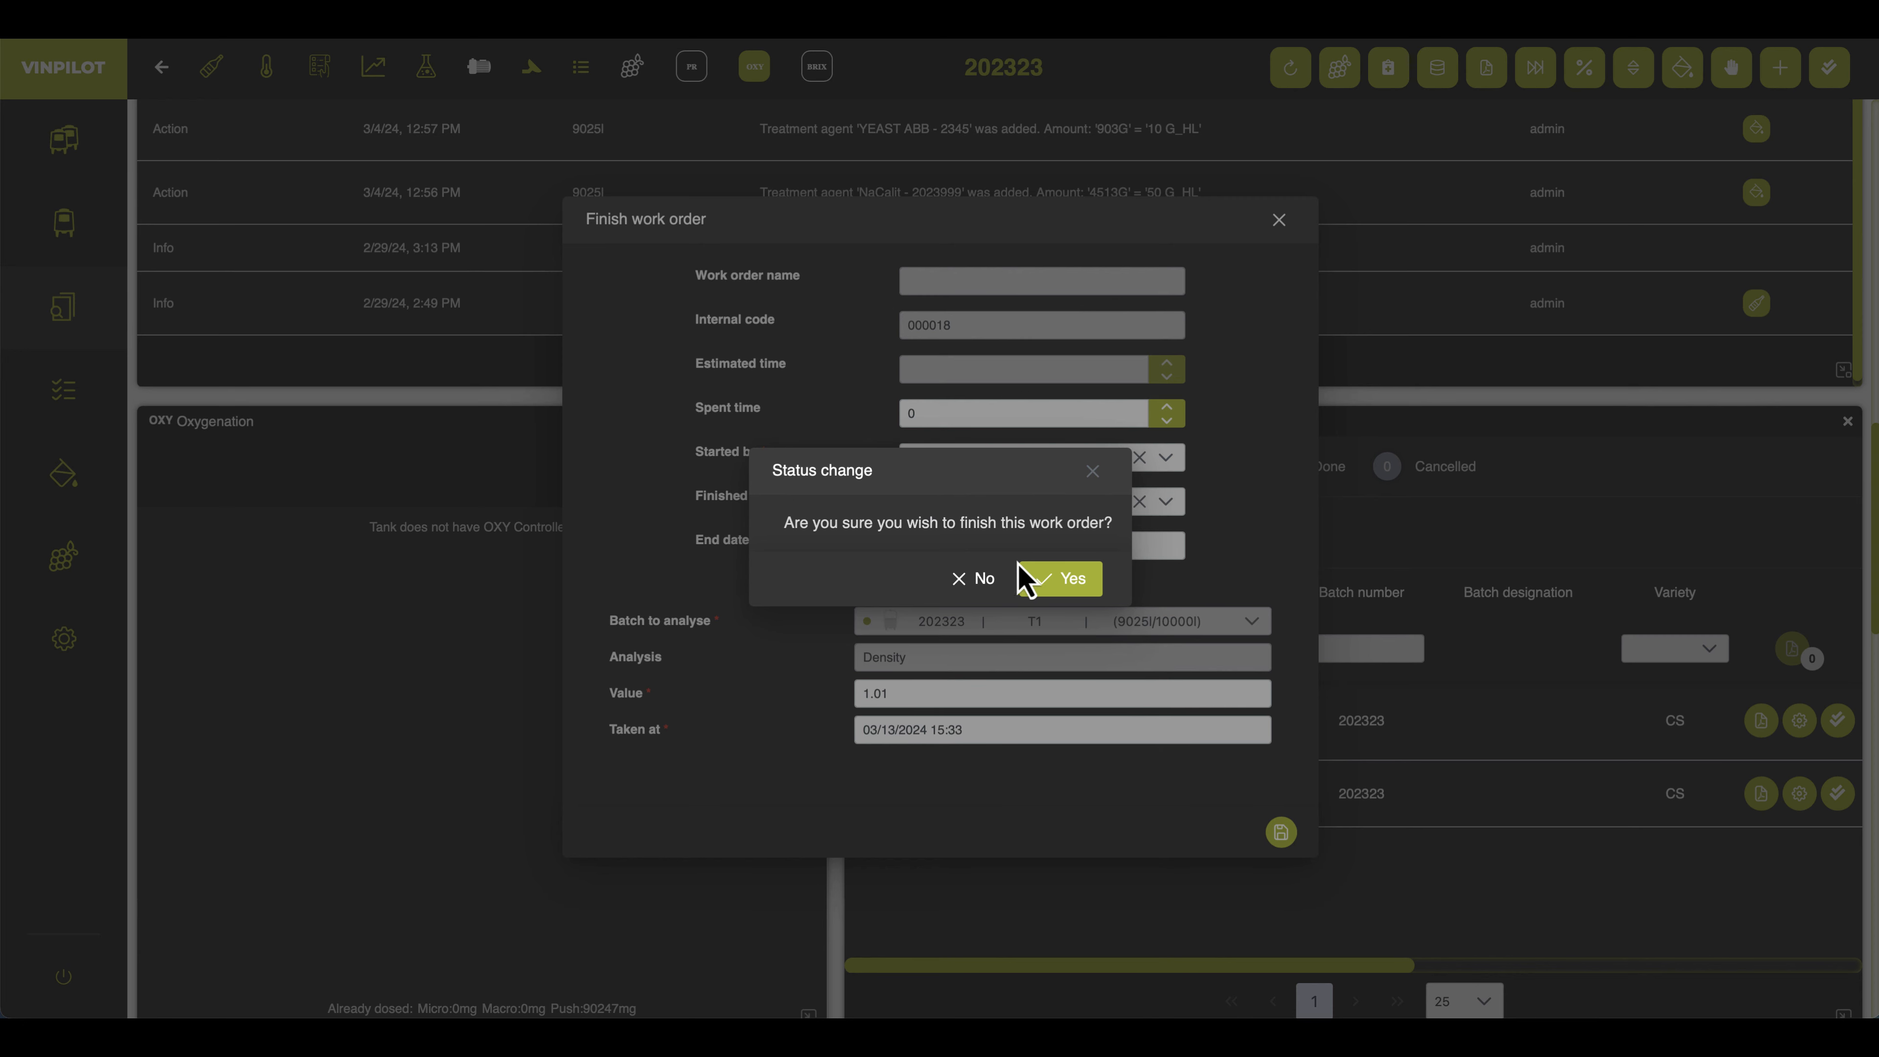
left_click(1080, 599)
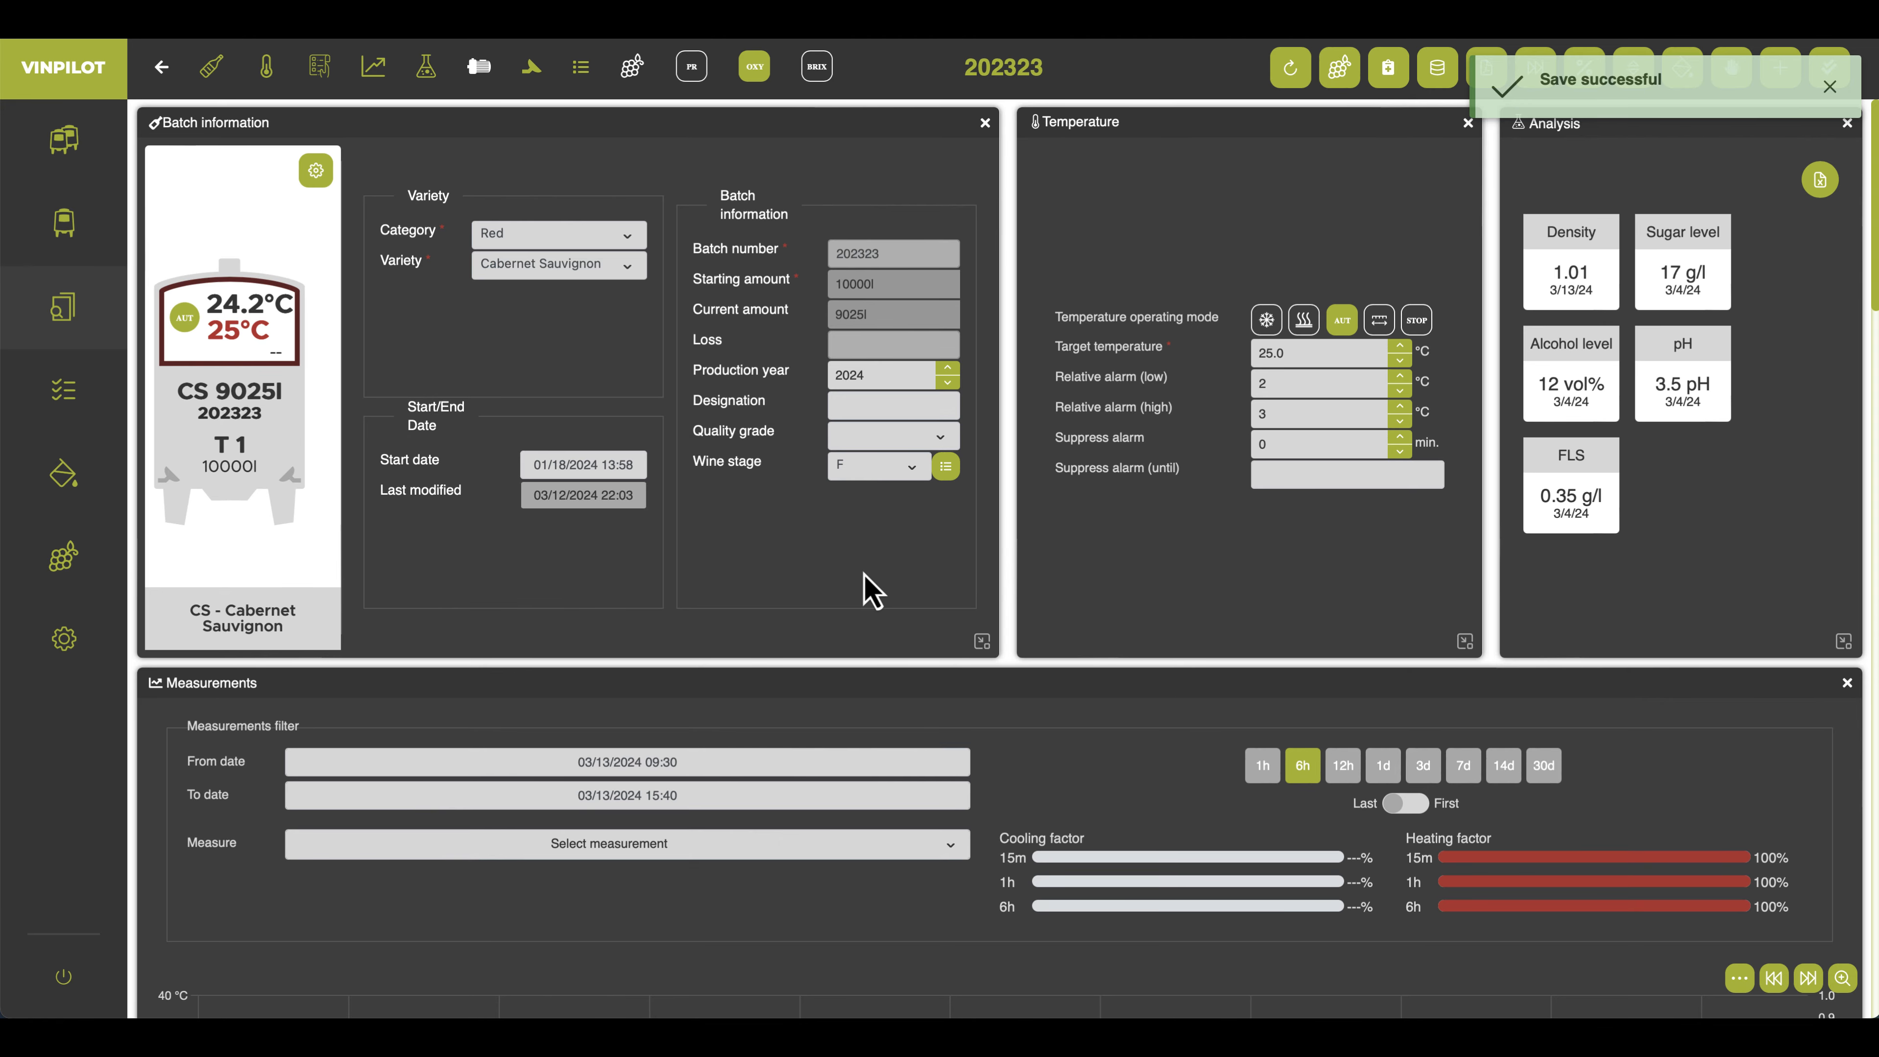